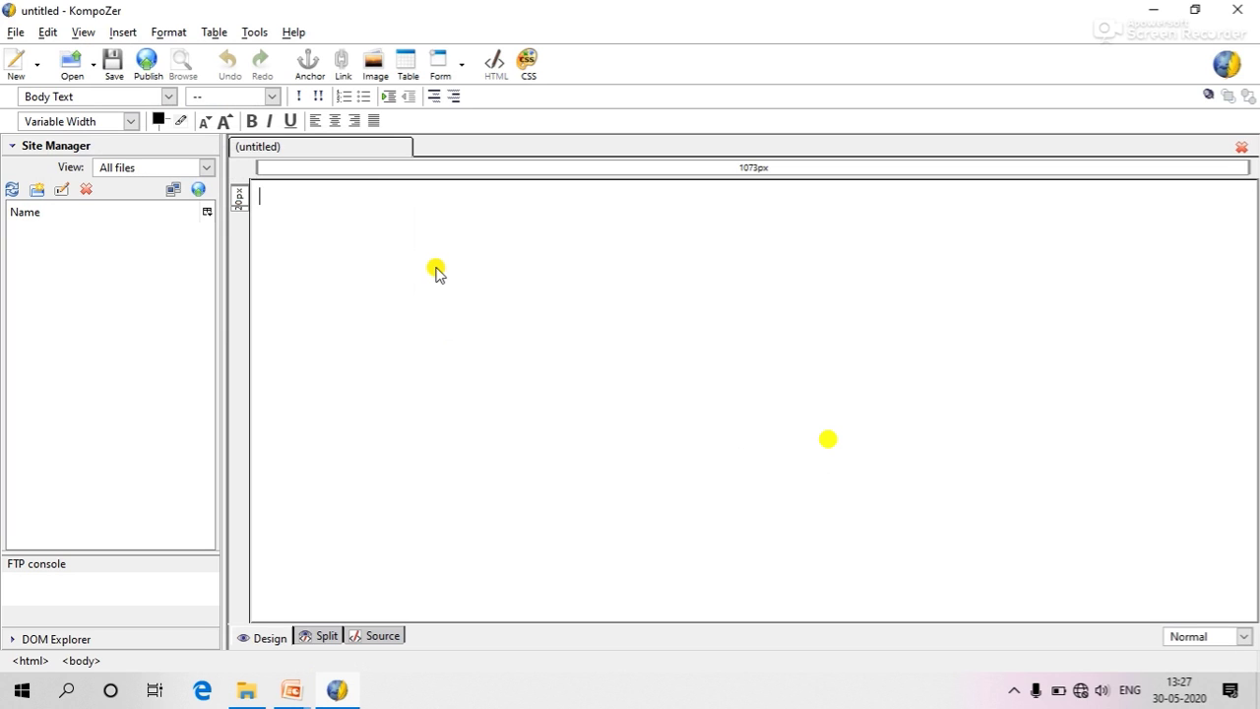
Step: Insert a table with three rows and two columns, and join the two cells of its first row
{"action": "left_click", "coordinate": [408, 77]}
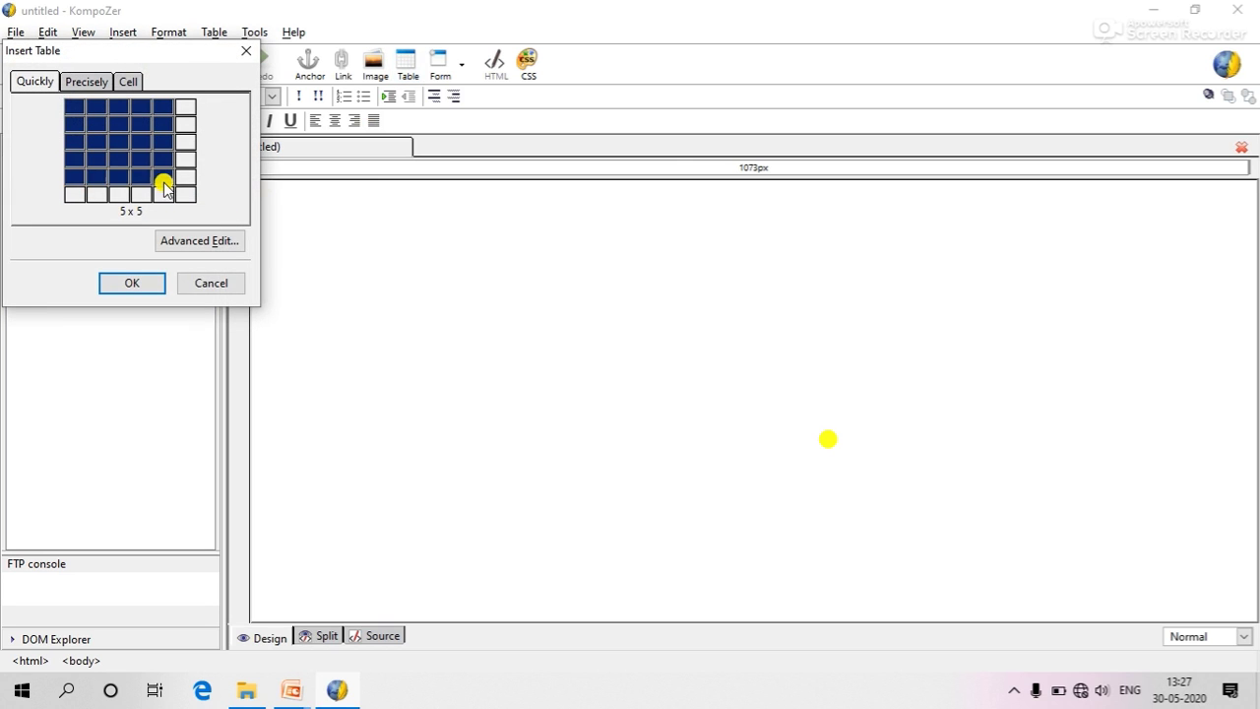
{"action": "left_click", "coordinate": [98, 144]}
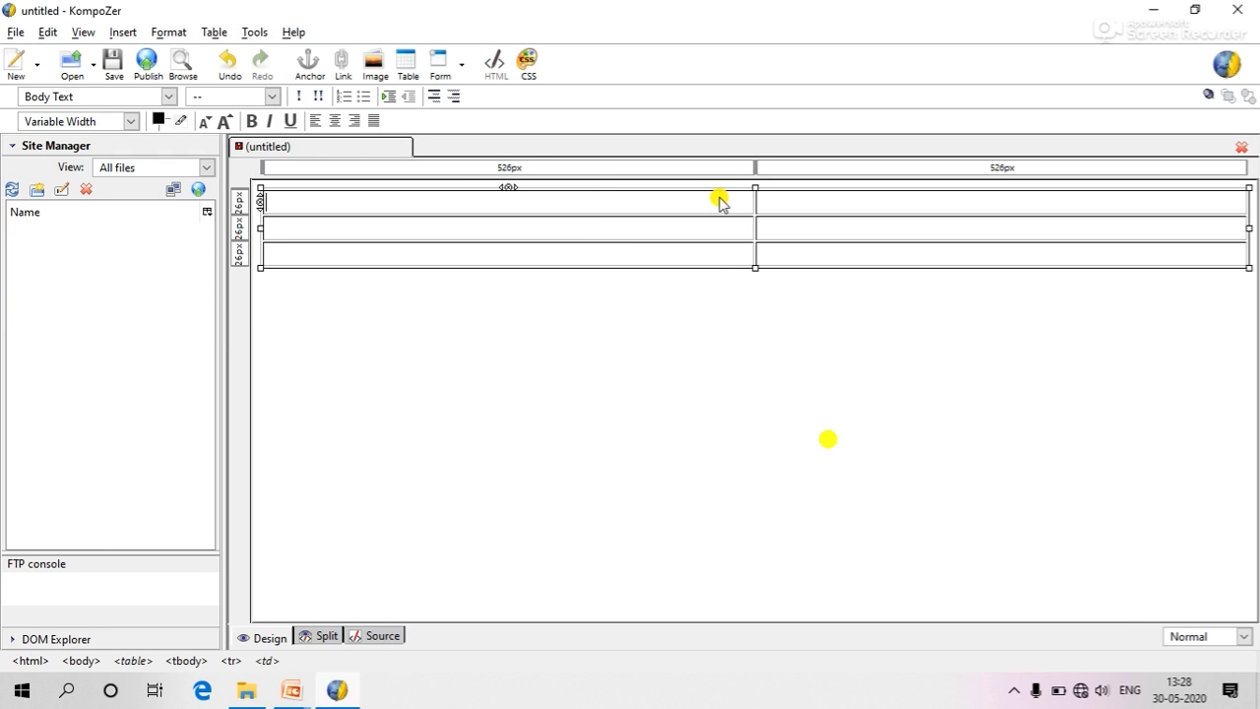
{"action": "left_click_drag", "start_coordinate": [719, 215], "coordinate": [774, 203]}
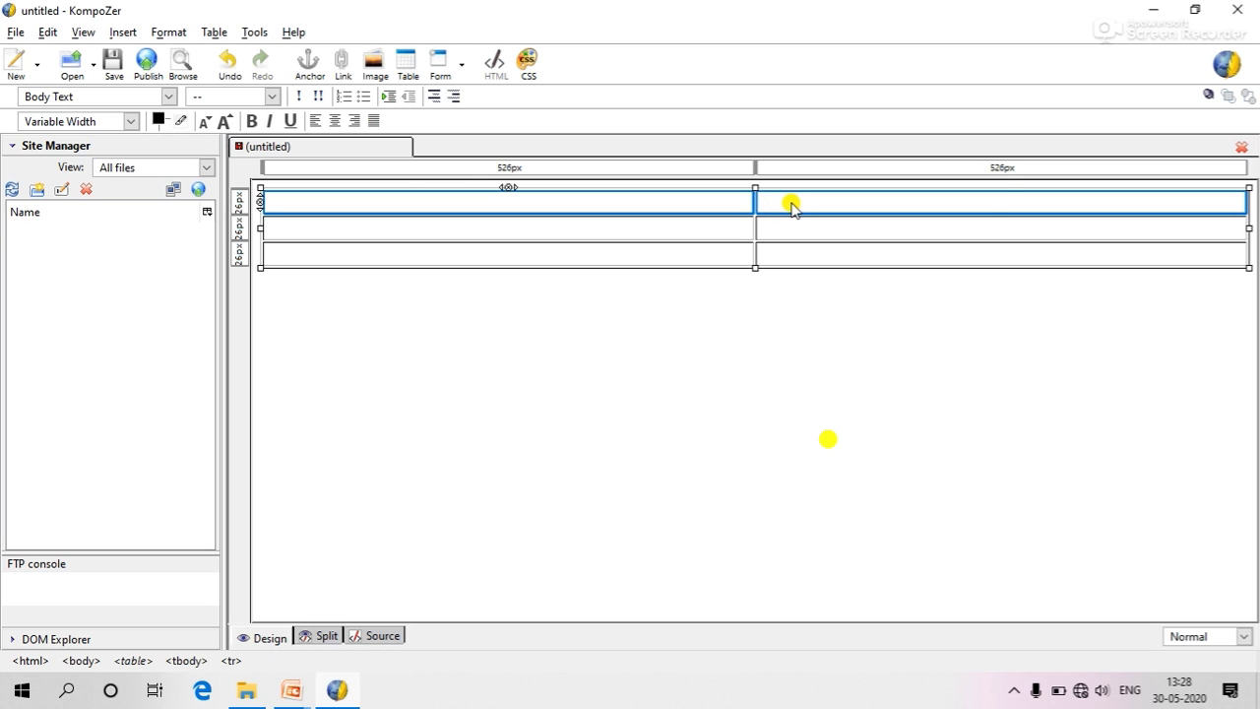
{"action": "right_click", "coordinate": [793, 205]}
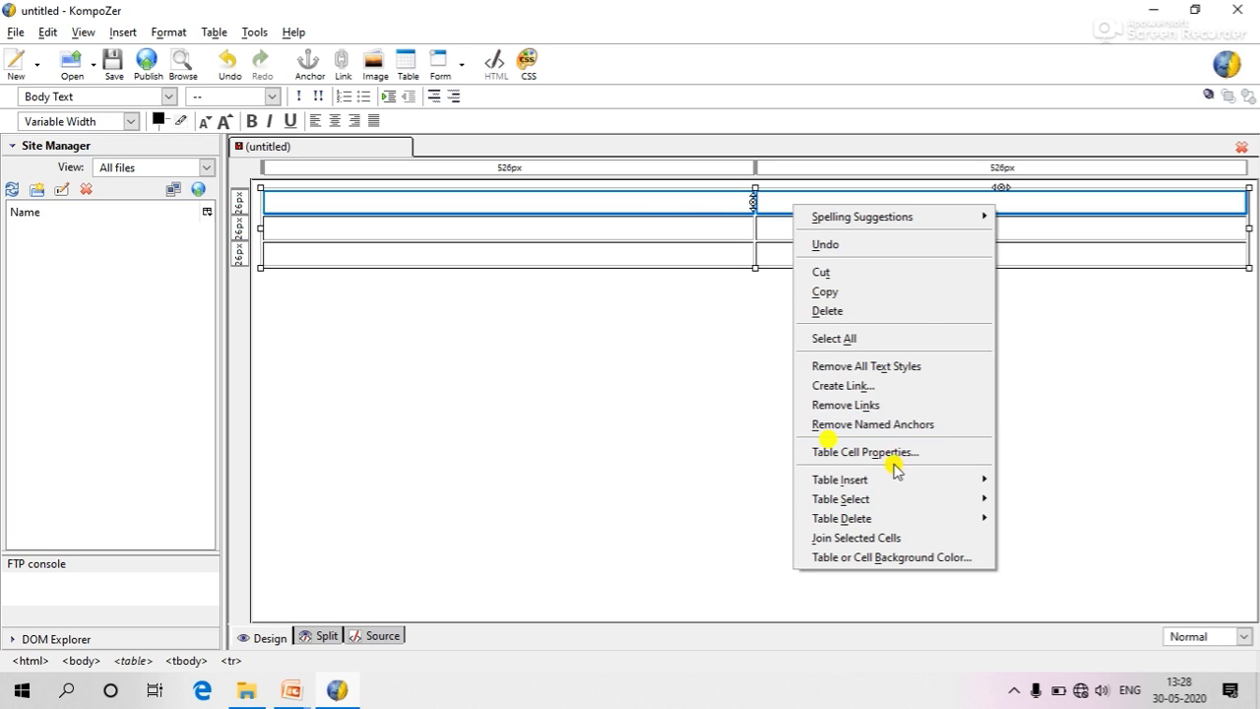
{"action": "left_click", "coordinate": [902, 540]}
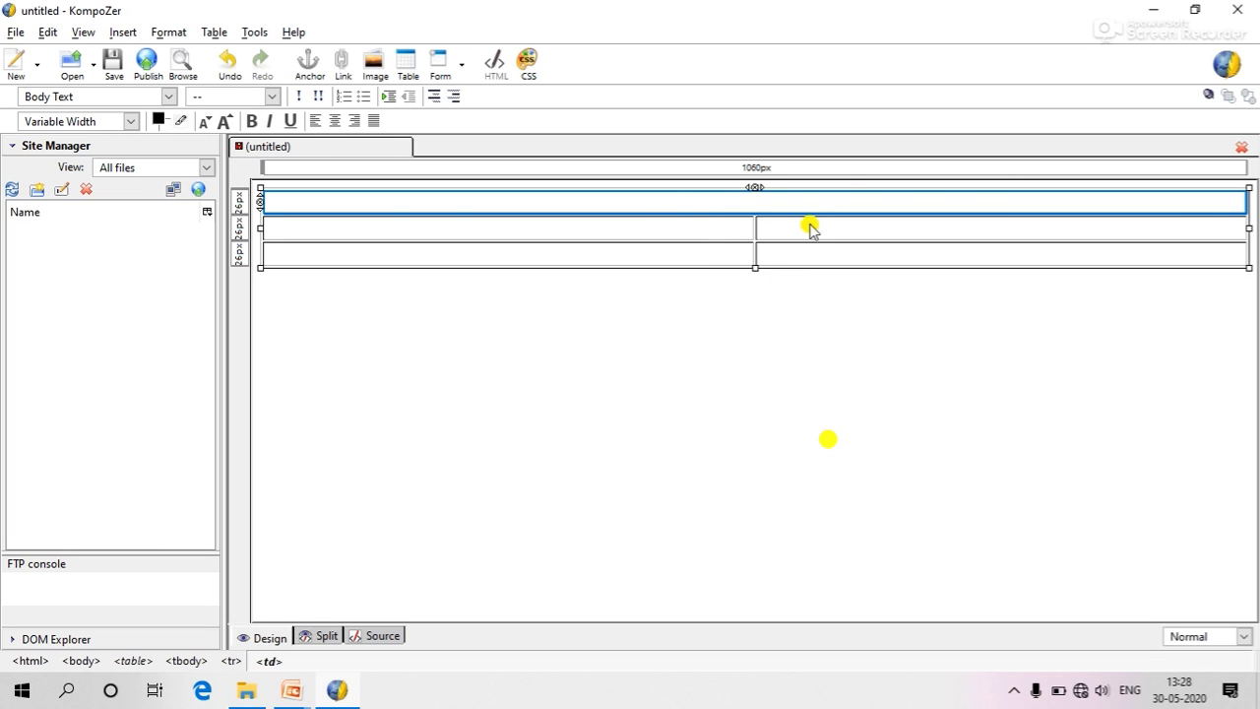
Step: Enter "Plaza" in the joined first-row cell and colour the text dark blue
{"action": "left_click", "coordinate": [732, 204]}
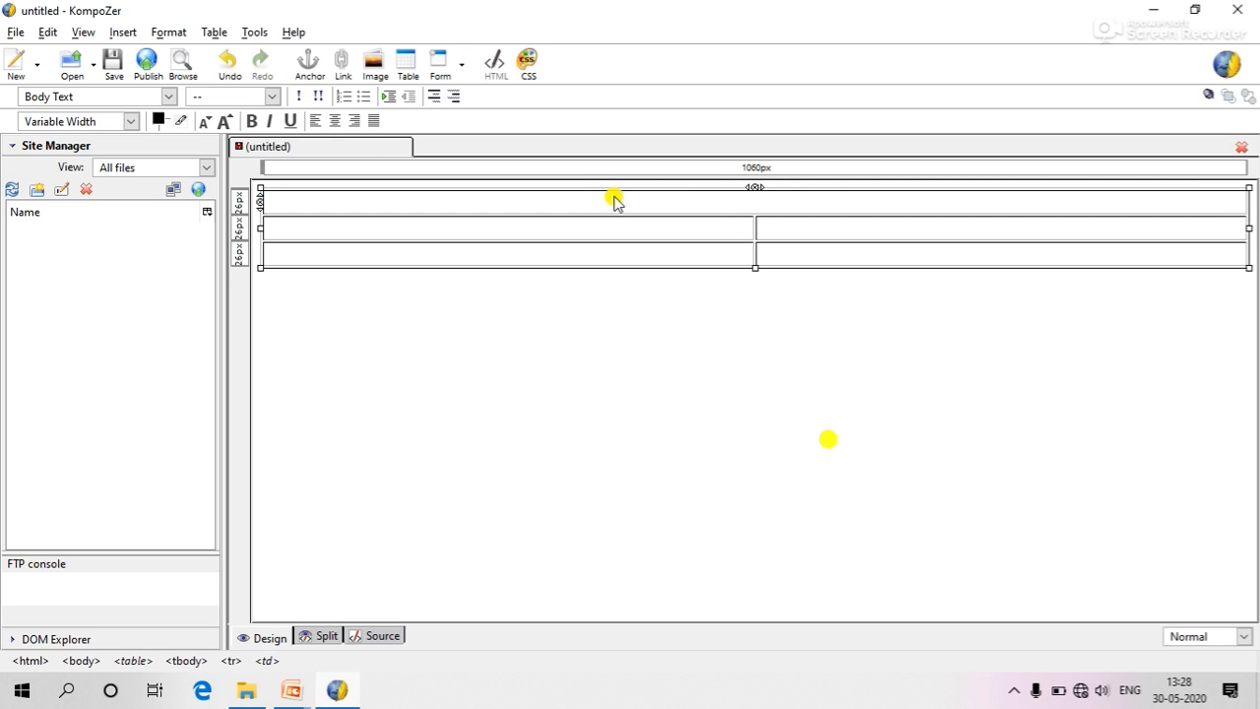
{"action": "type", "text": "Plaza"}
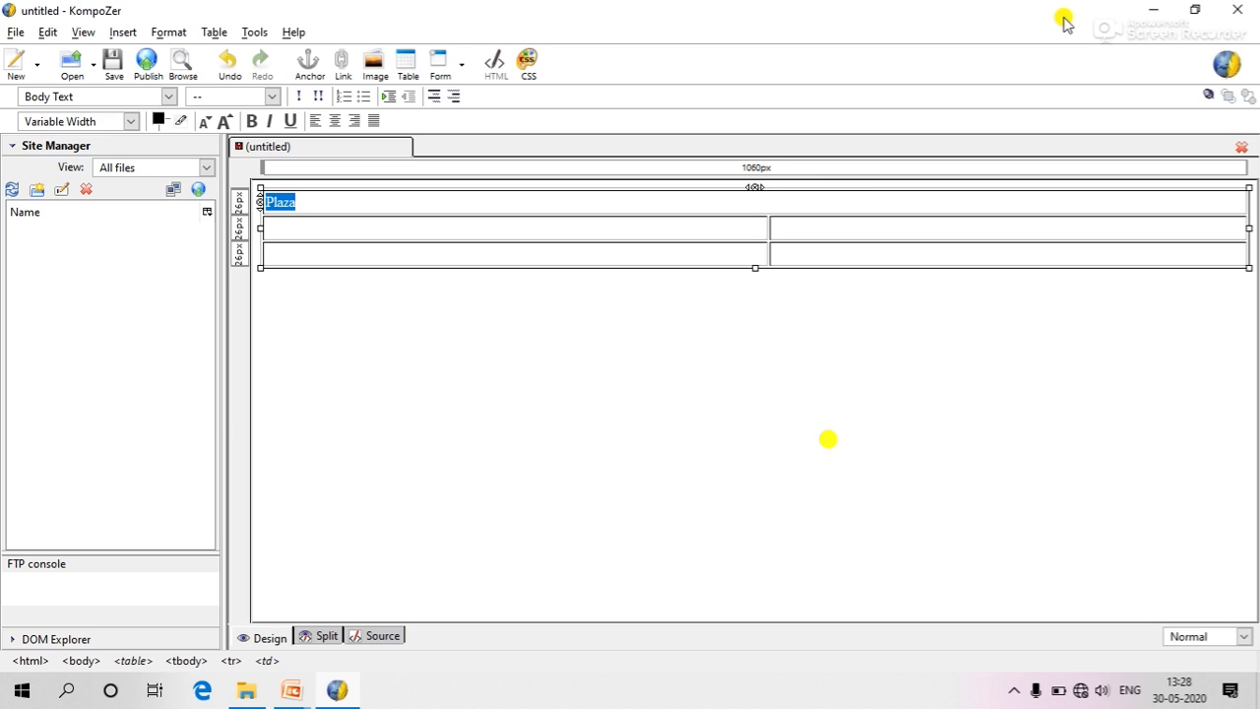
{"action": "left_click", "coordinate": [158, 121]}
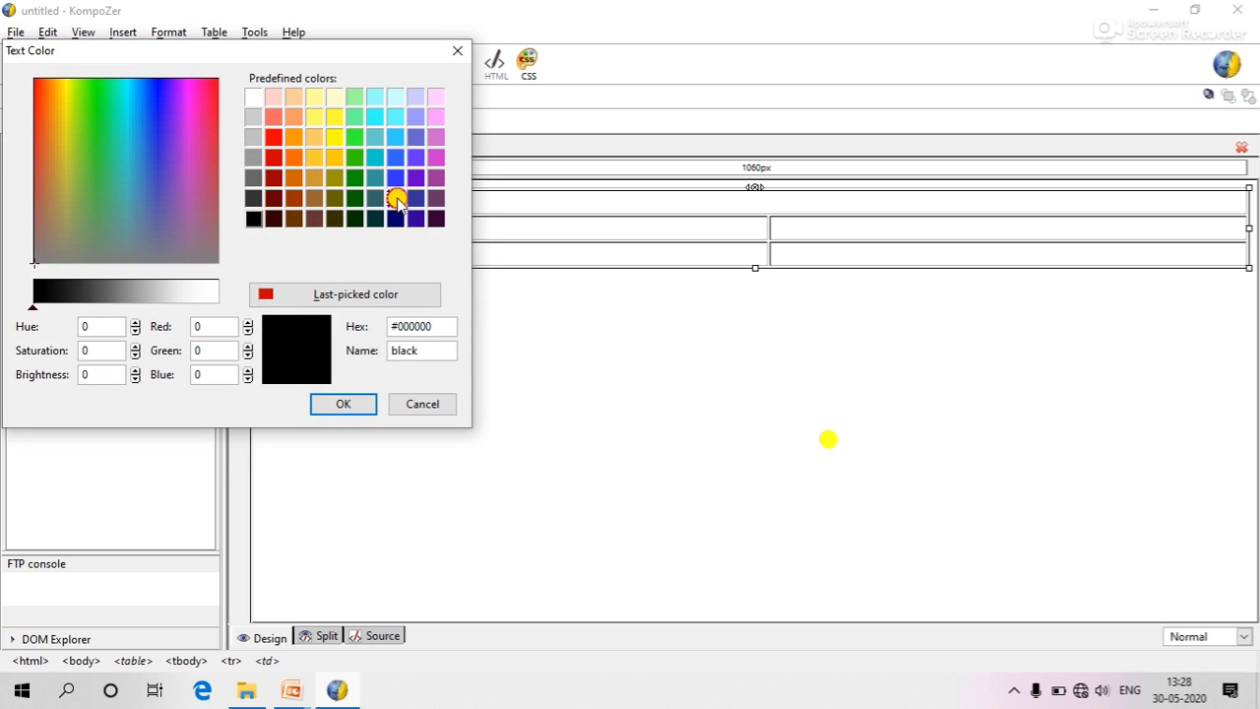
{"action": "left_click", "coordinate": [395, 198]}
{"action": "left_click", "coordinate": [342, 404]}
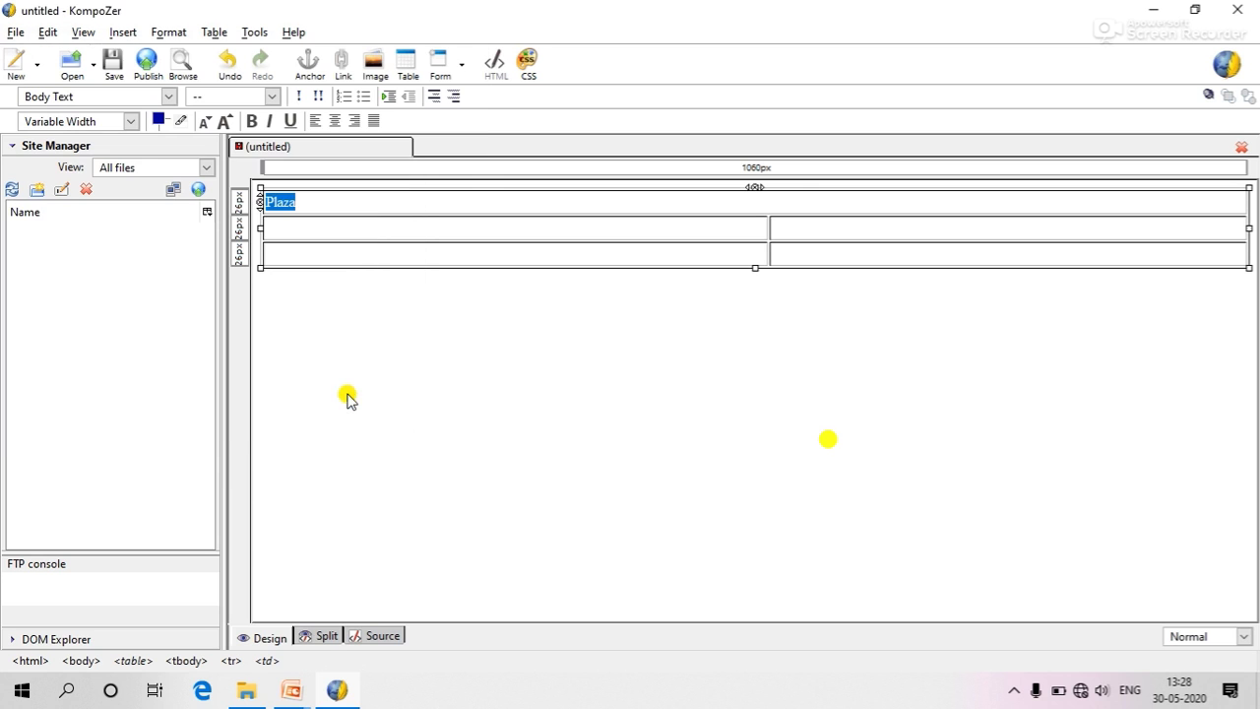
Step: Format the Plaza heading in Bahnschrift Condensed, three size steps larger and centred in its cell
{"action": "left_click", "coordinate": [129, 122]}
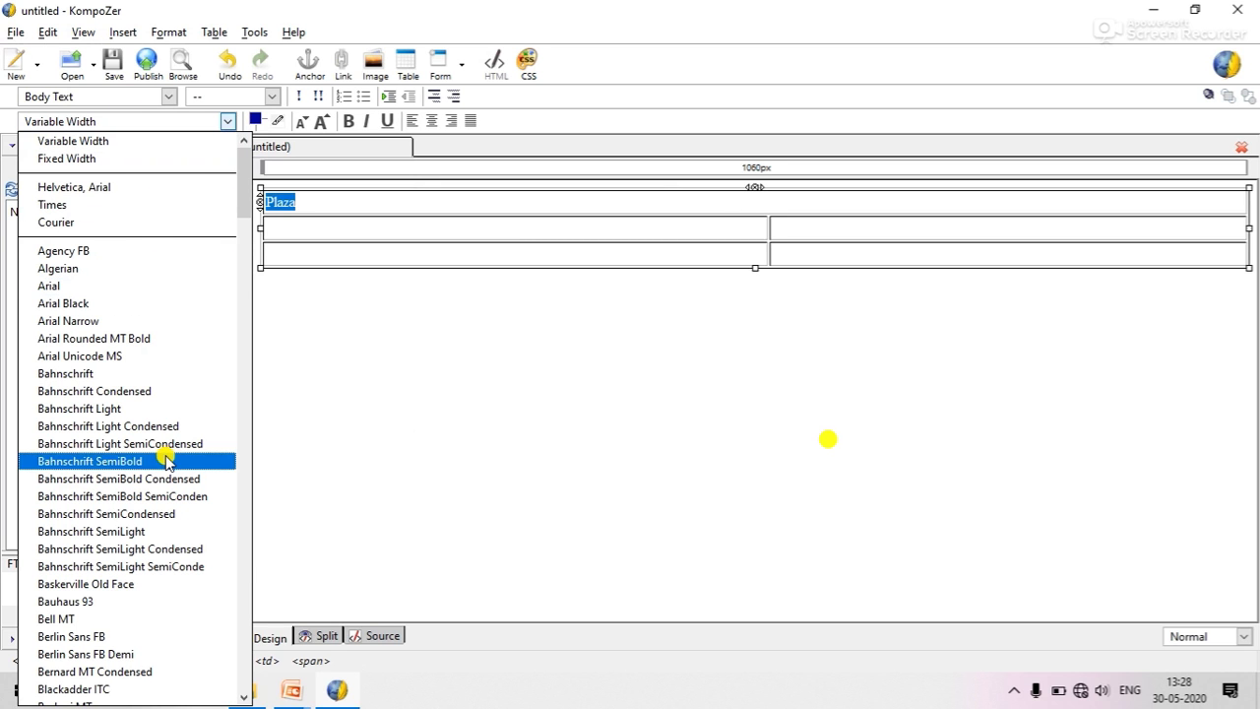
{"action": "left_click", "coordinate": [173, 393]}
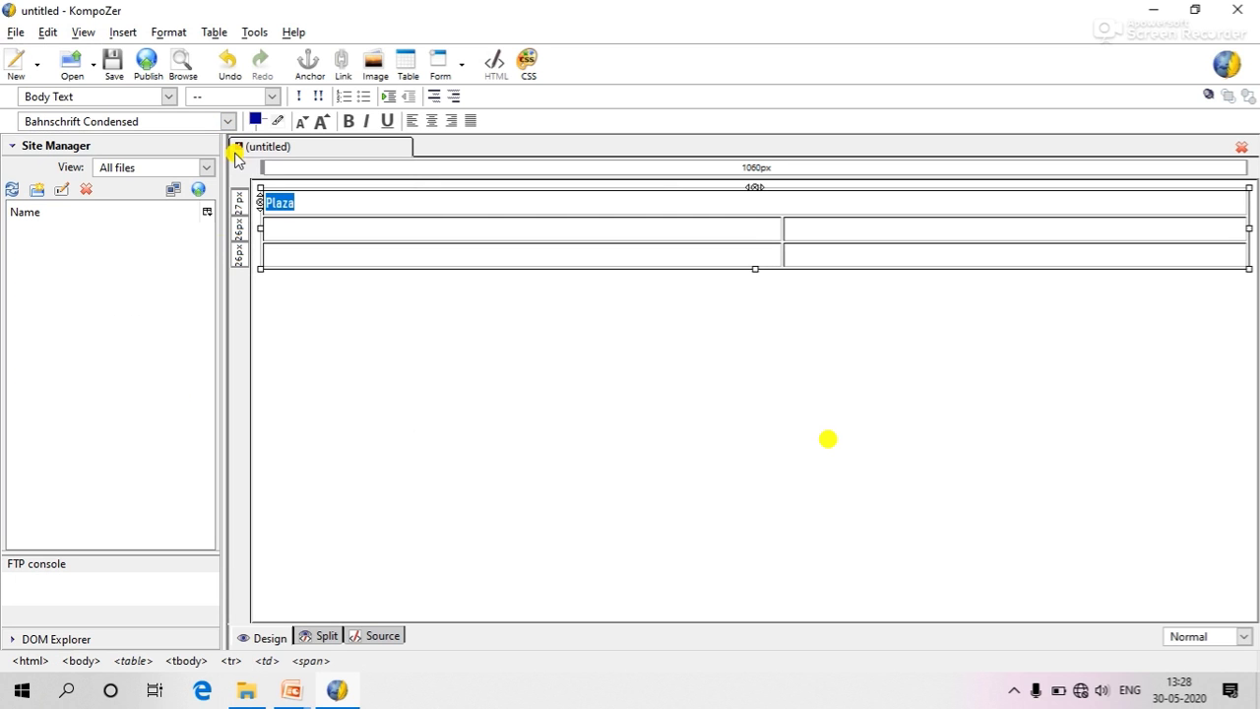
{"action": "left_click", "coordinate": [321, 120]}
{"action": "left_click", "coordinate": [321, 121]}
{"action": "left_click", "coordinate": [321, 120]}
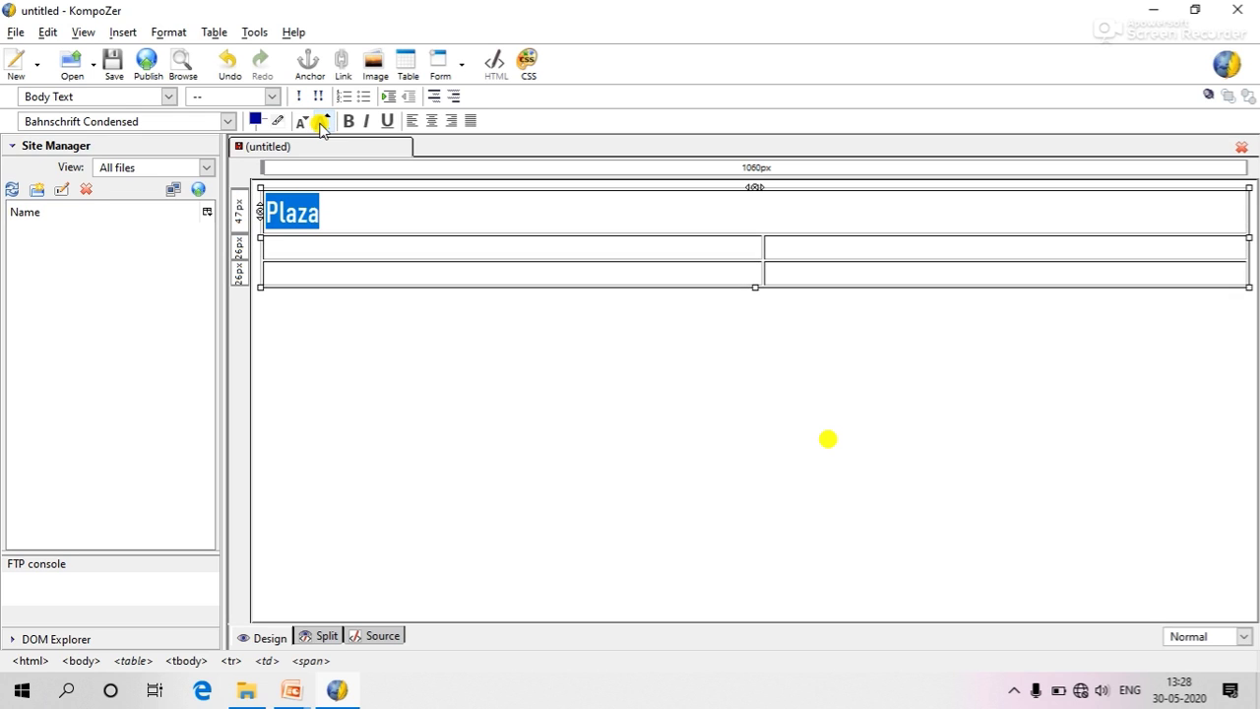
{"action": "left_click", "coordinate": [432, 121]}
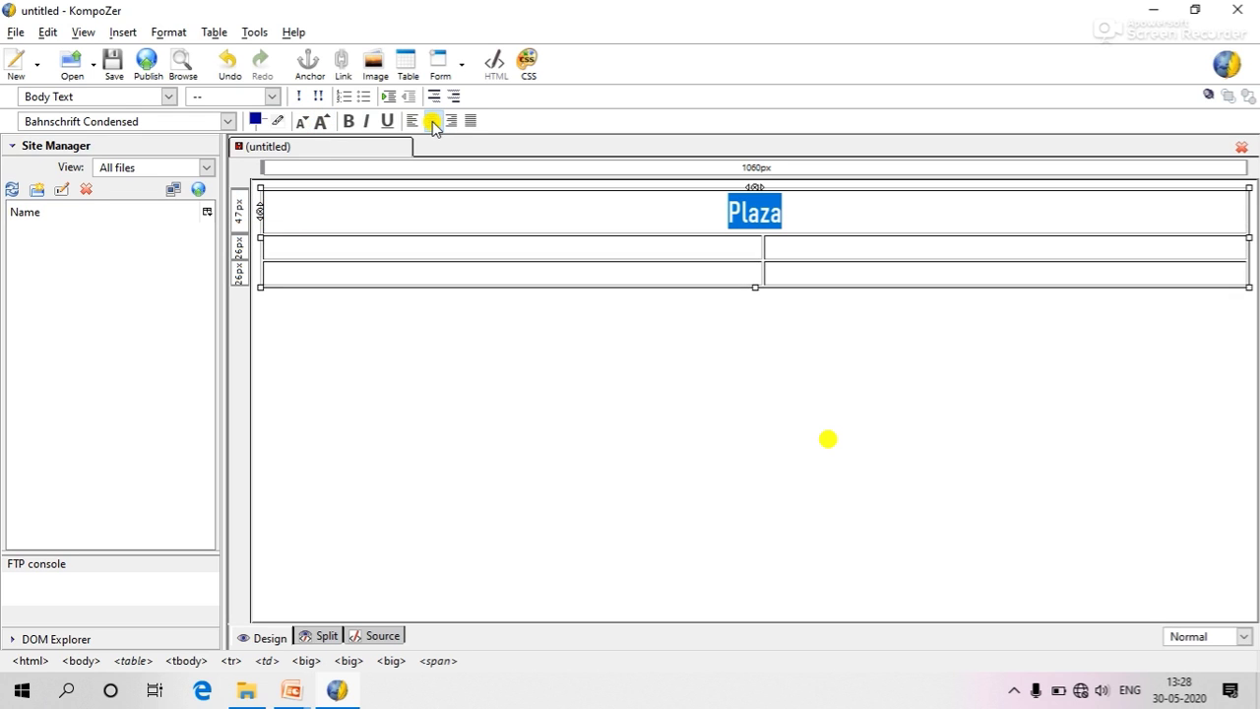
{"action": "left_click", "coordinate": [434, 243]}
{"action": "double_click", "coordinate": [434, 244]}
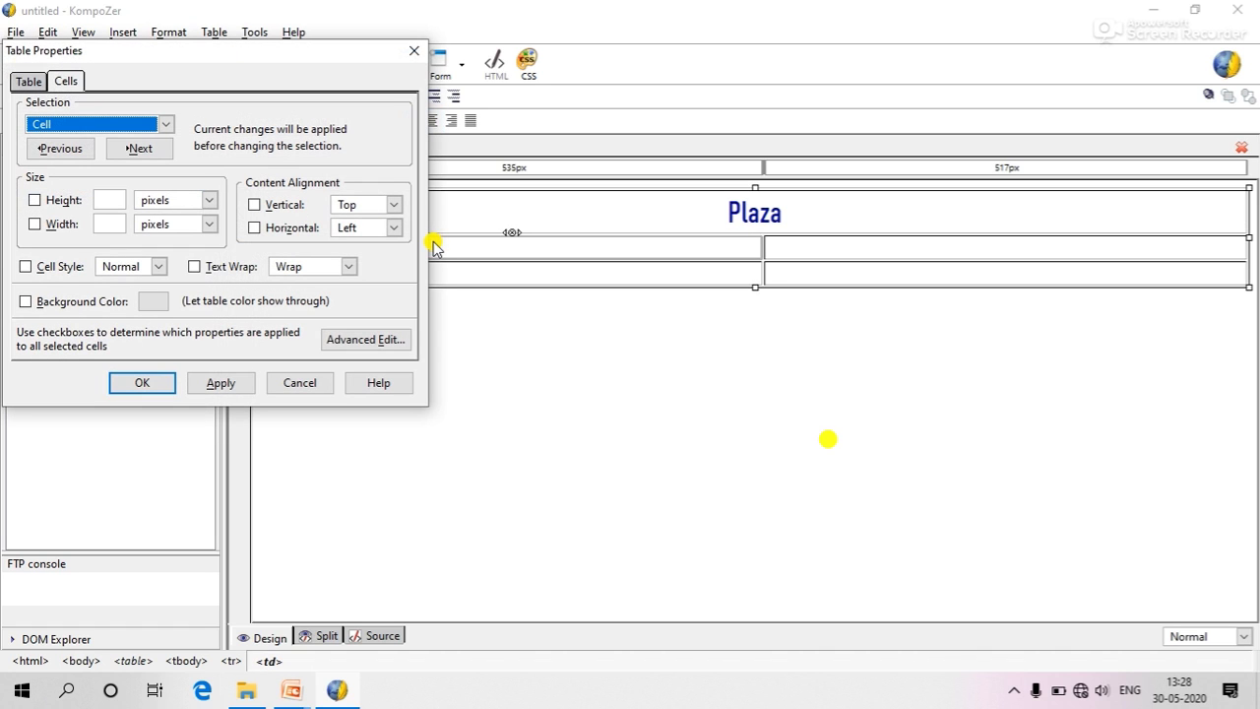
{"action": "key", "text": "Escape"}
{"action": "left_click", "coordinate": [776, 246]}
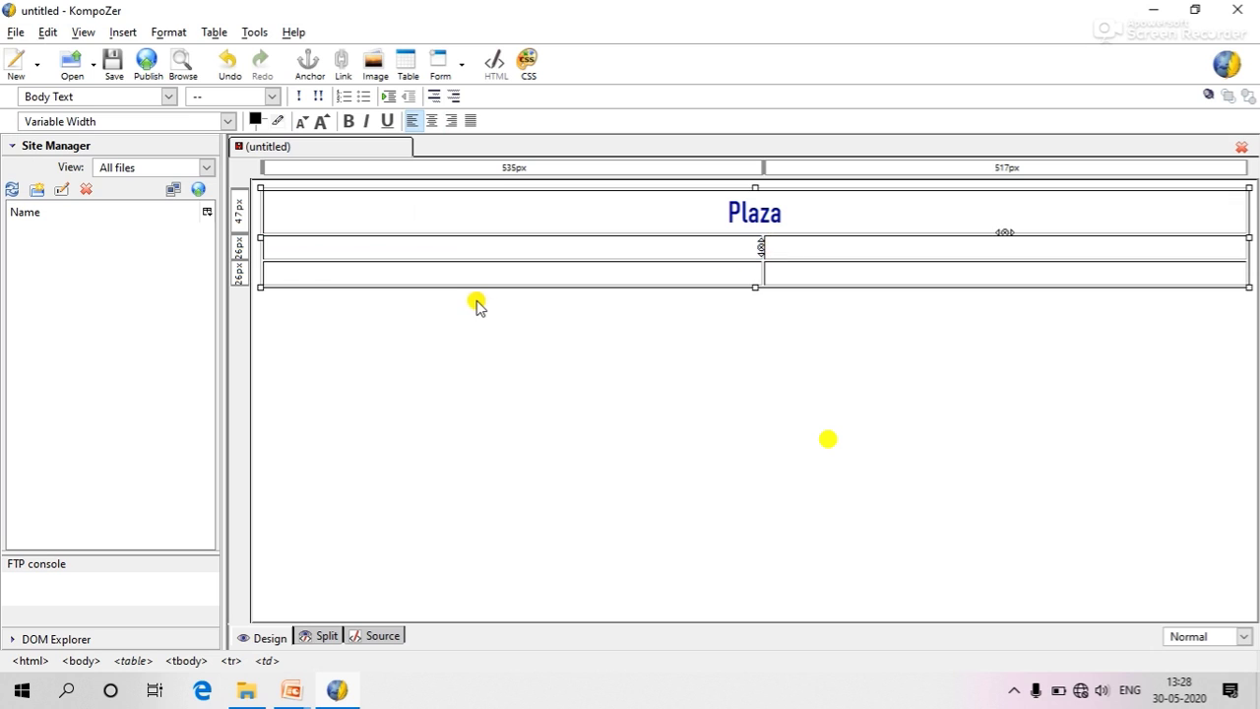
Step: Browse for an image for the second row's first cell in C:\Program Files (x86)\Microsoft Office\CLIPART\PUB60COR, showing the files as thumbnails
{"action": "left_click", "coordinate": [368, 252]}
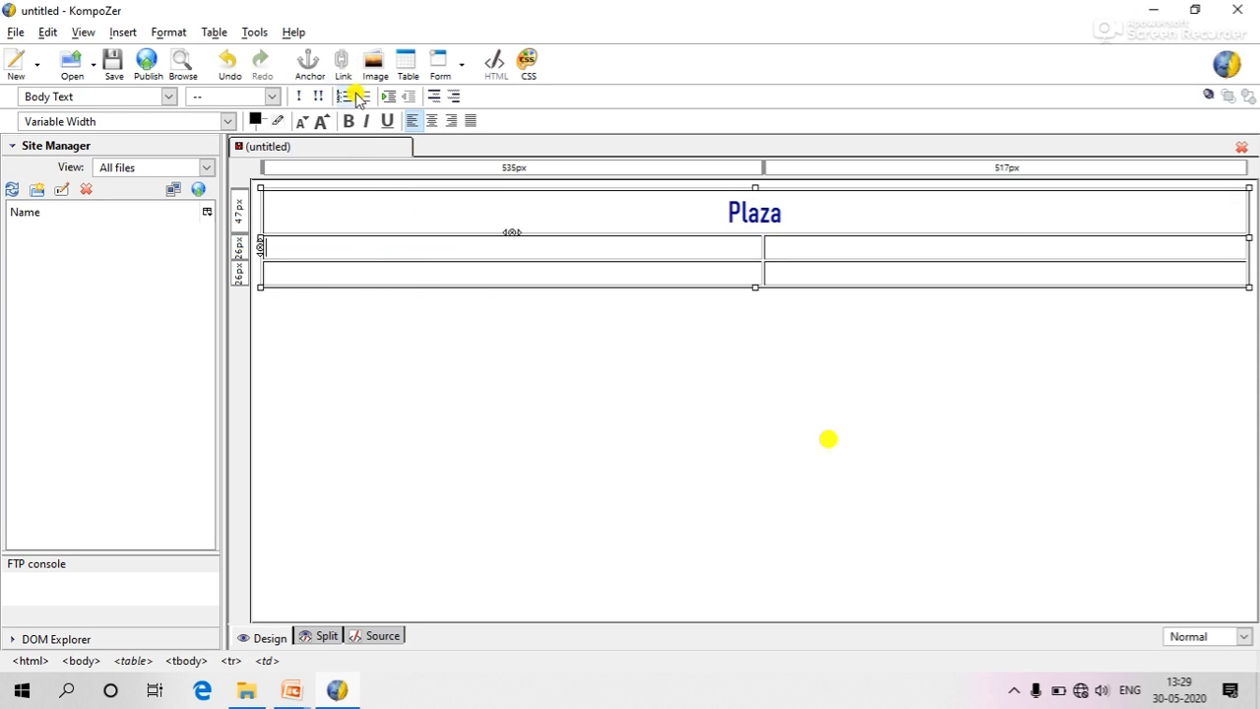
{"action": "left_click", "coordinate": [376, 65]}
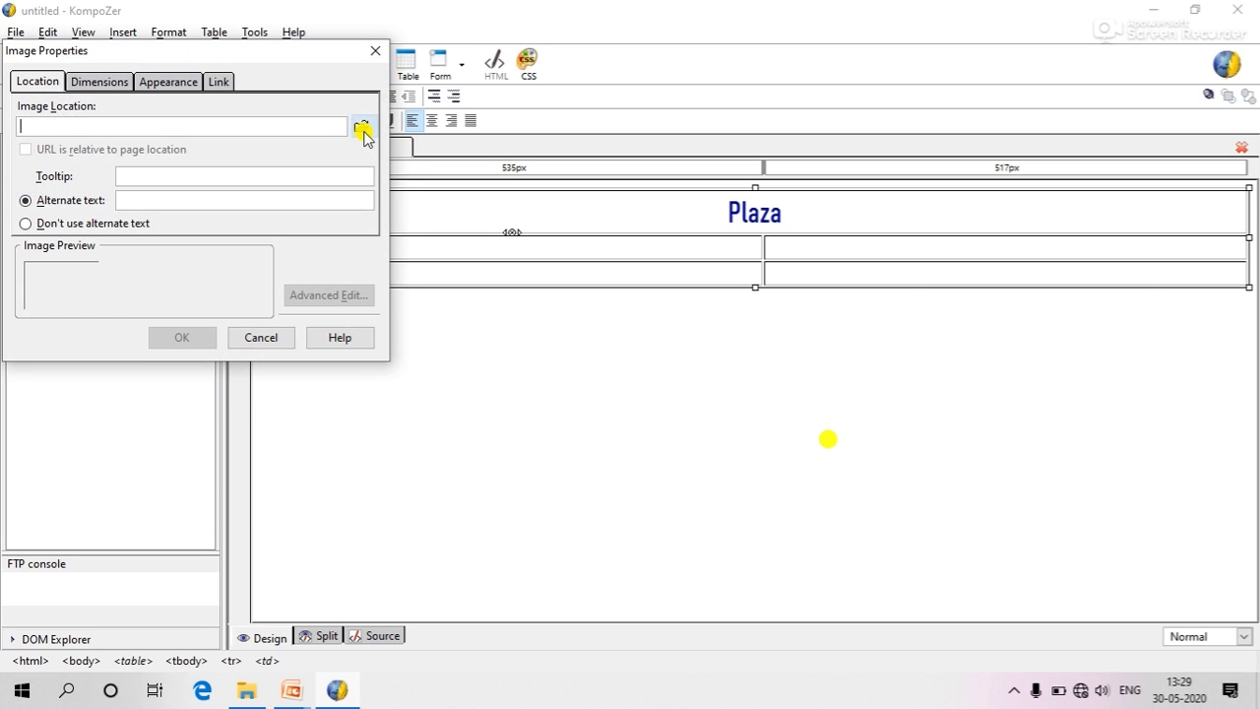
{"action": "left_click", "coordinate": [363, 129]}
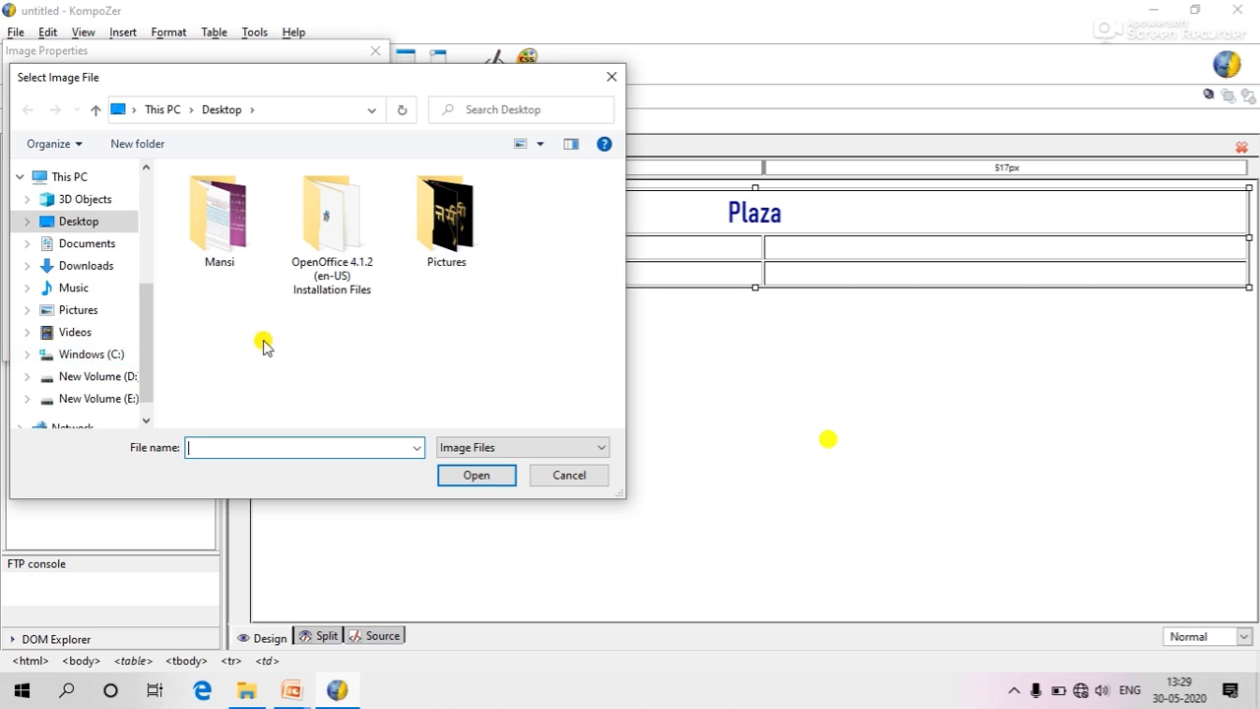
{"action": "left_click", "coordinate": [116, 360]}
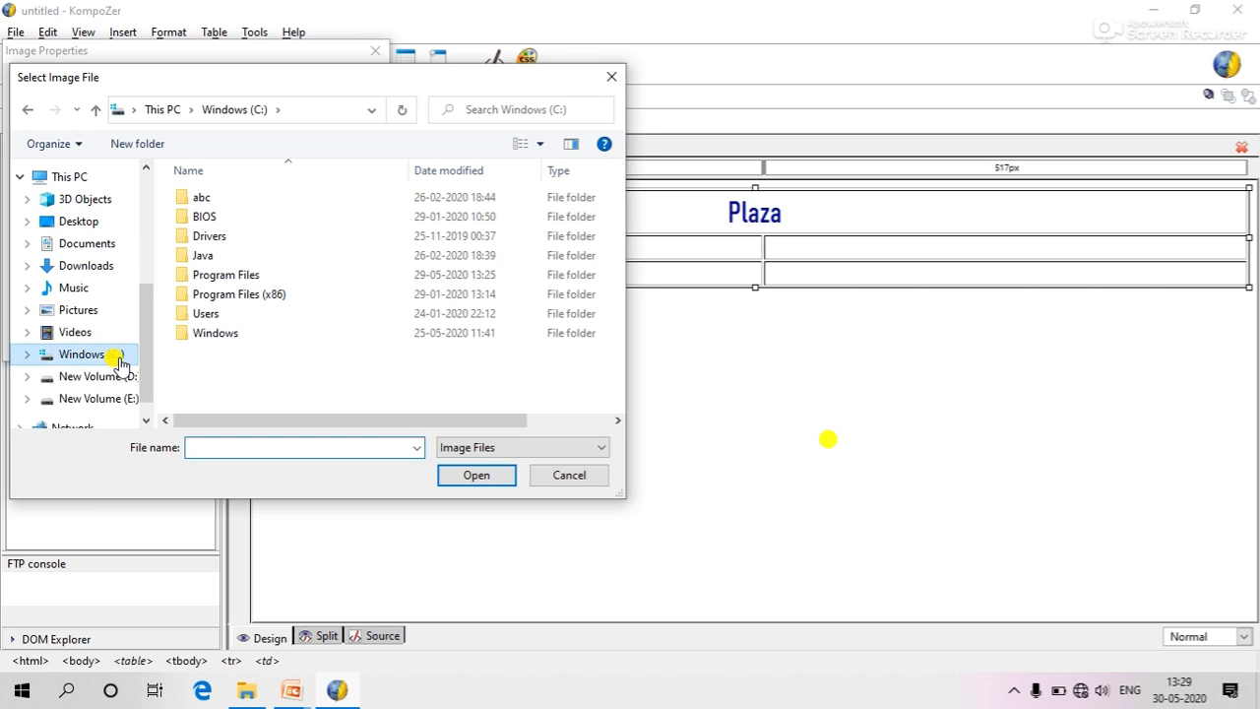
{"action": "left_click", "coordinate": [264, 301]}
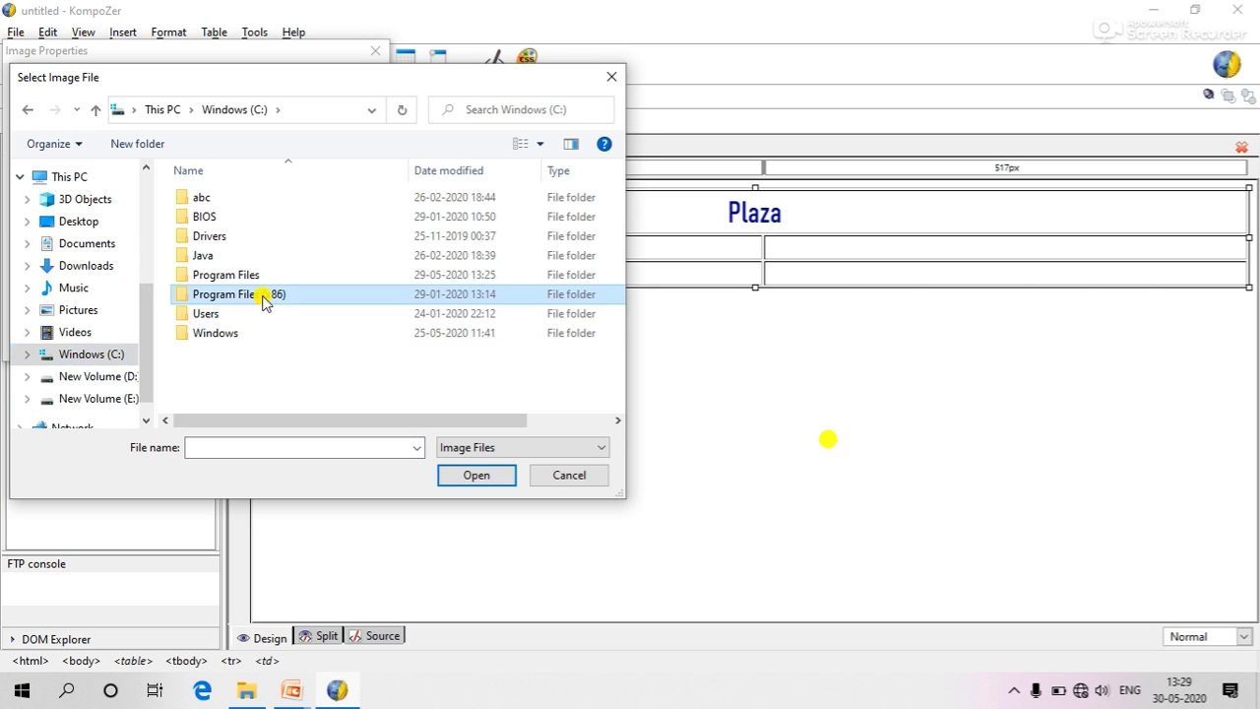
{"action": "double_click", "coordinate": [264, 300]}
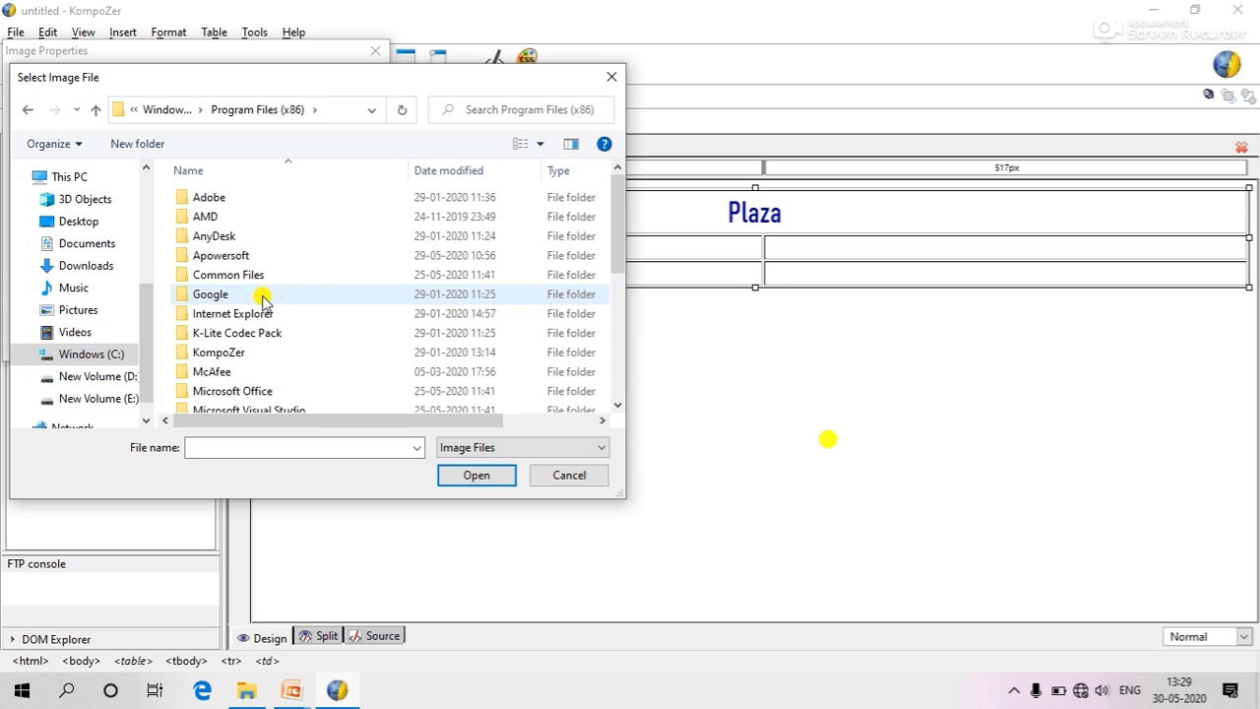
{"action": "double_click", "coordinate": [298, 390]}
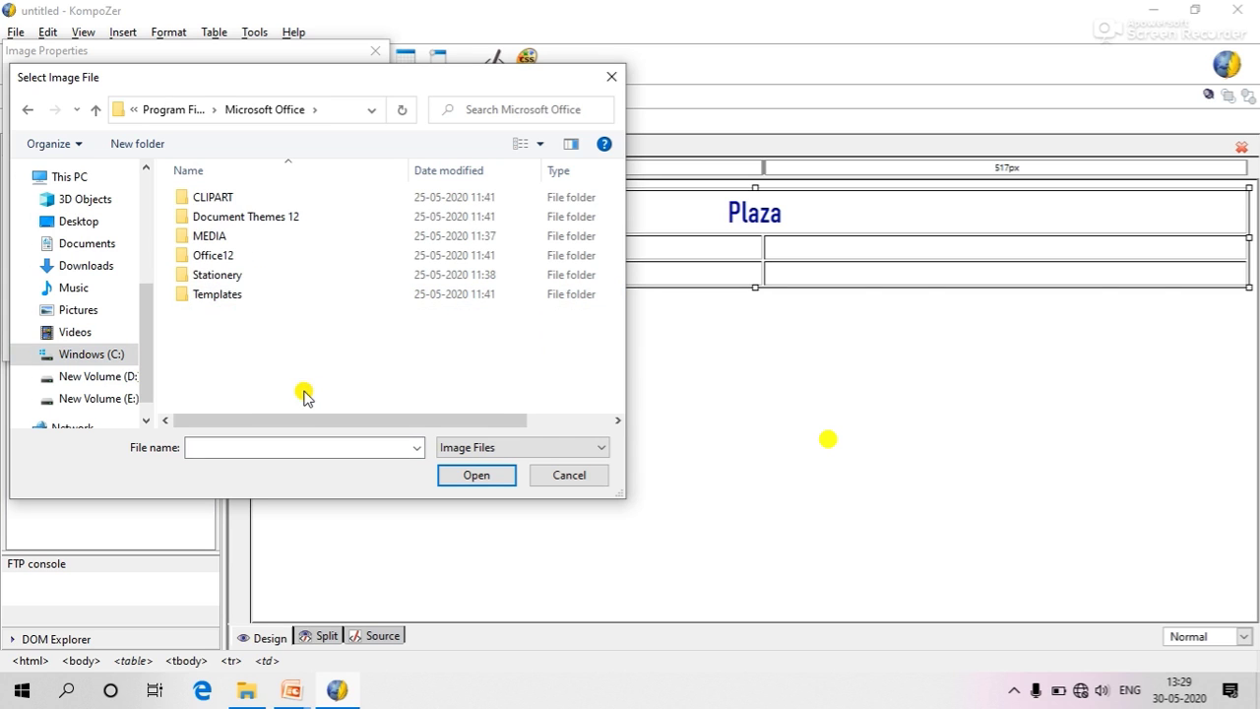
{"action": "double_click", "coordinate": [328, 200]}
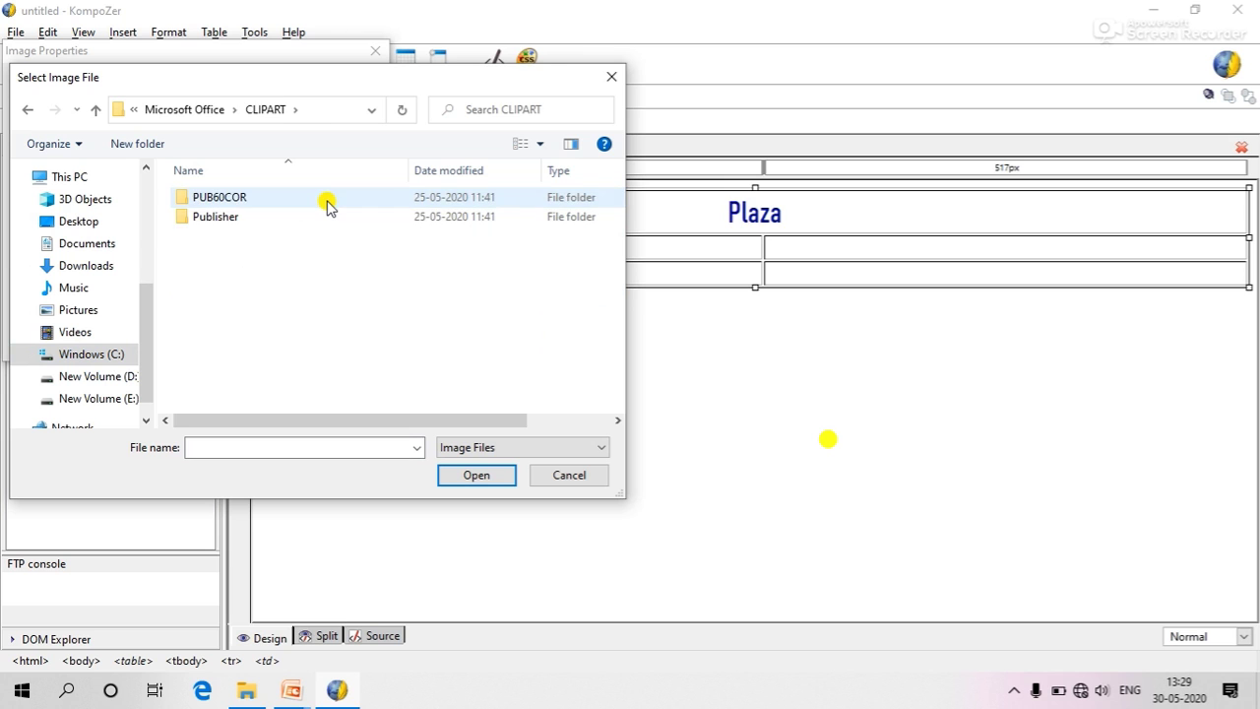
{"action": "double_click", "coordinate": [364, 199]}
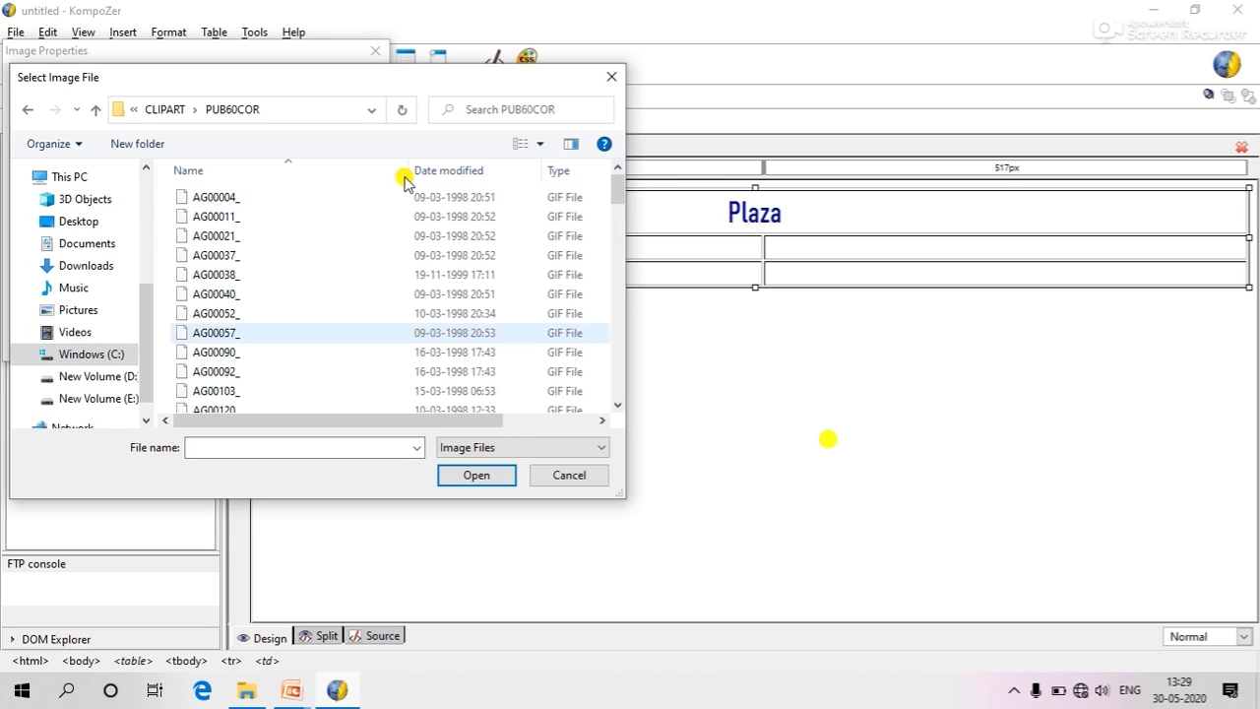
{"action": "left_click", "coordinate": [538, 147]}
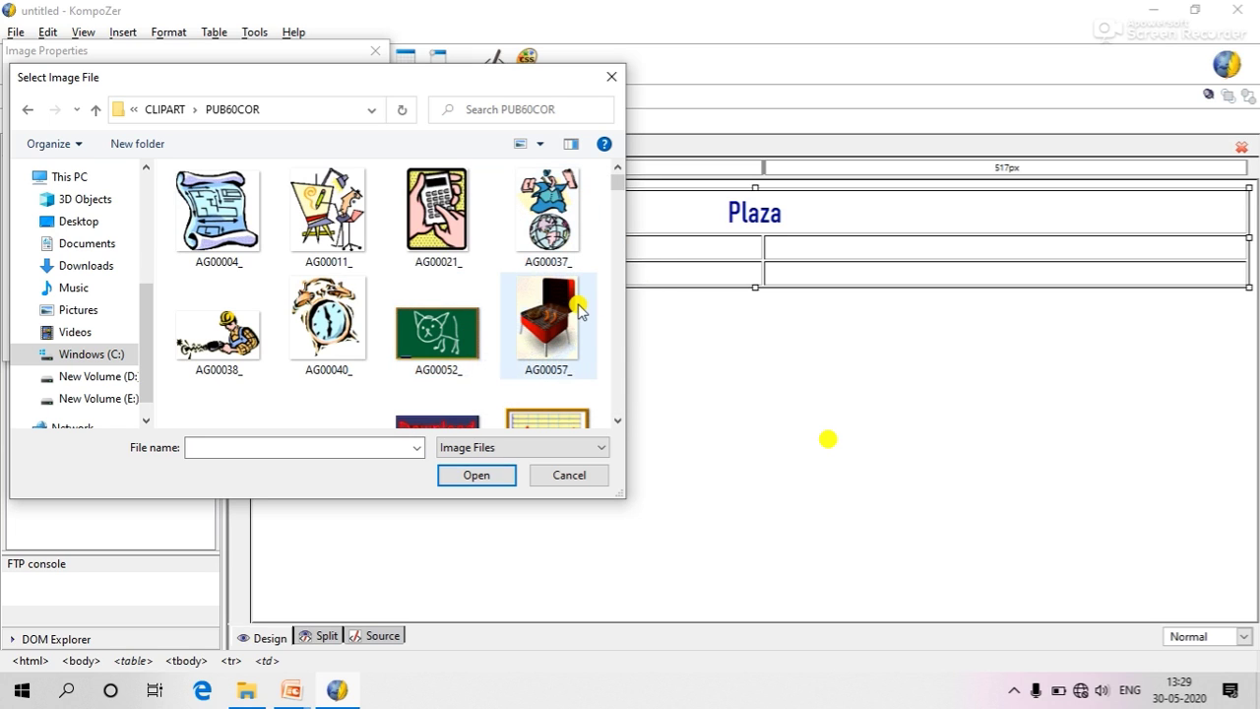
Step: Insert the image AG00004_ into the first cell of the second row without alternate text
{"action": "left_click", "coordinate": [236, 221]}
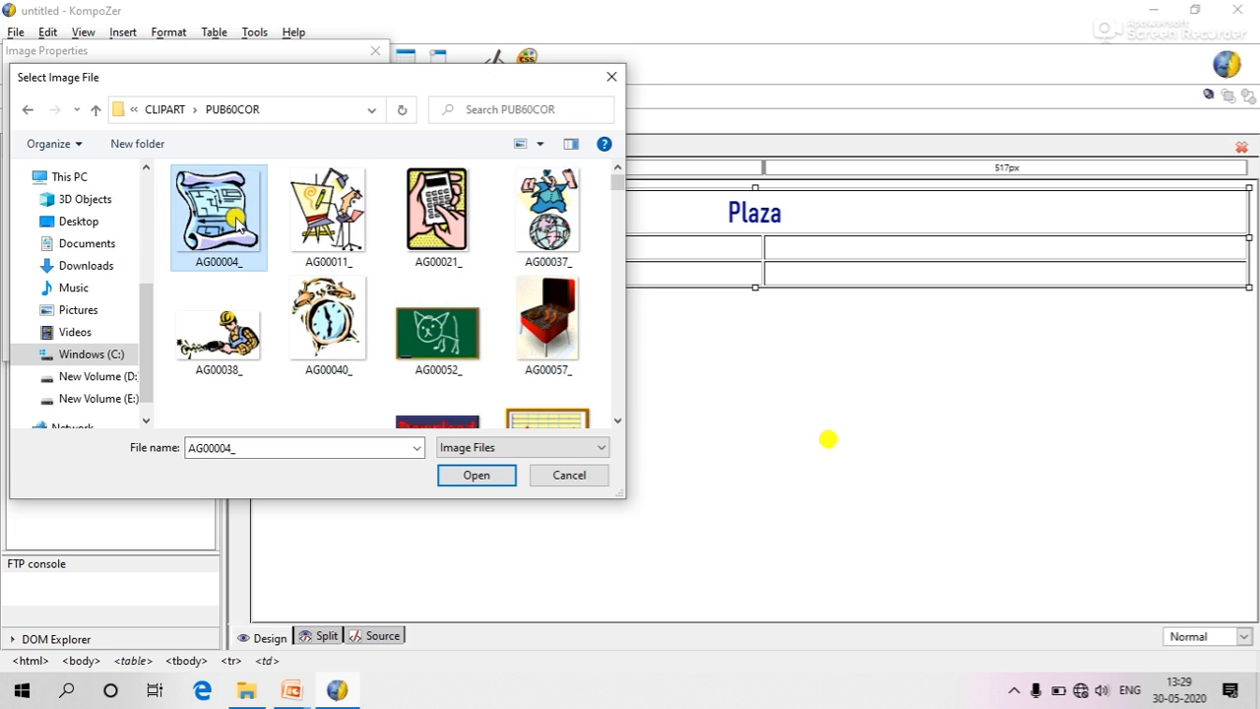
{"action": "left_click", "coordinate": [504, 481]}
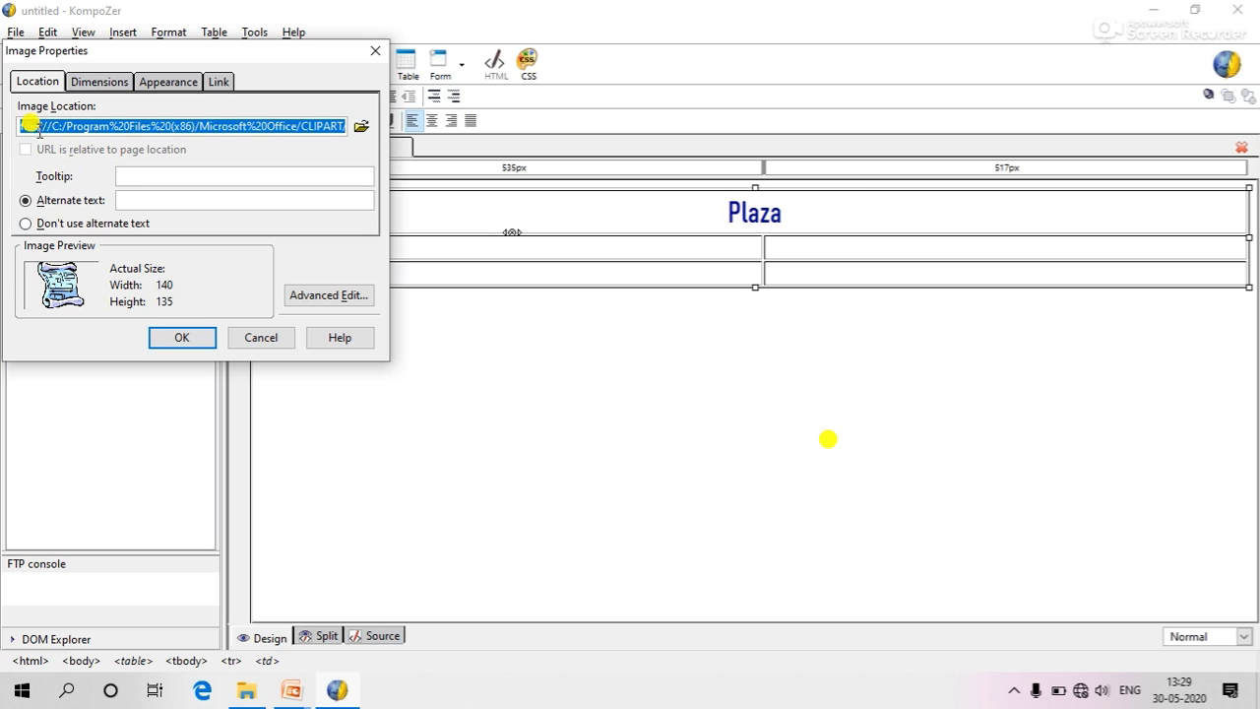
{"action": "left_click", "coordinate": [80, 225]}
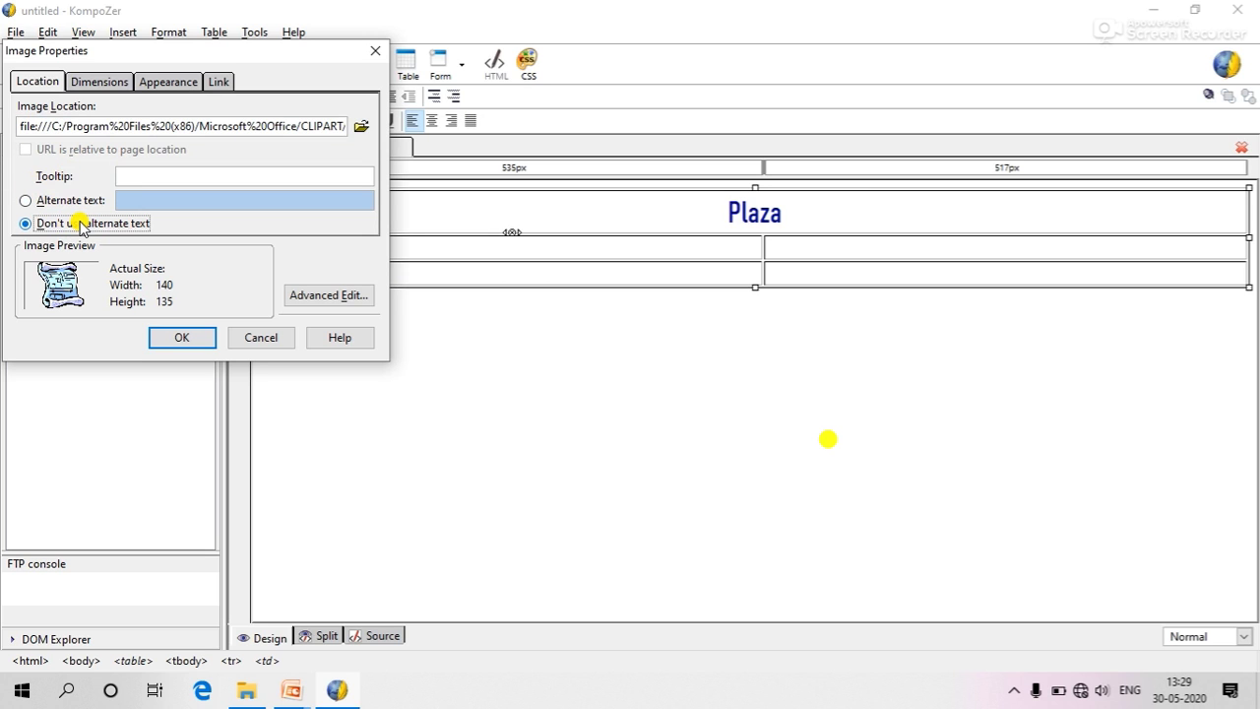
{"action": "left_click", "coordinate": [201, 339]}
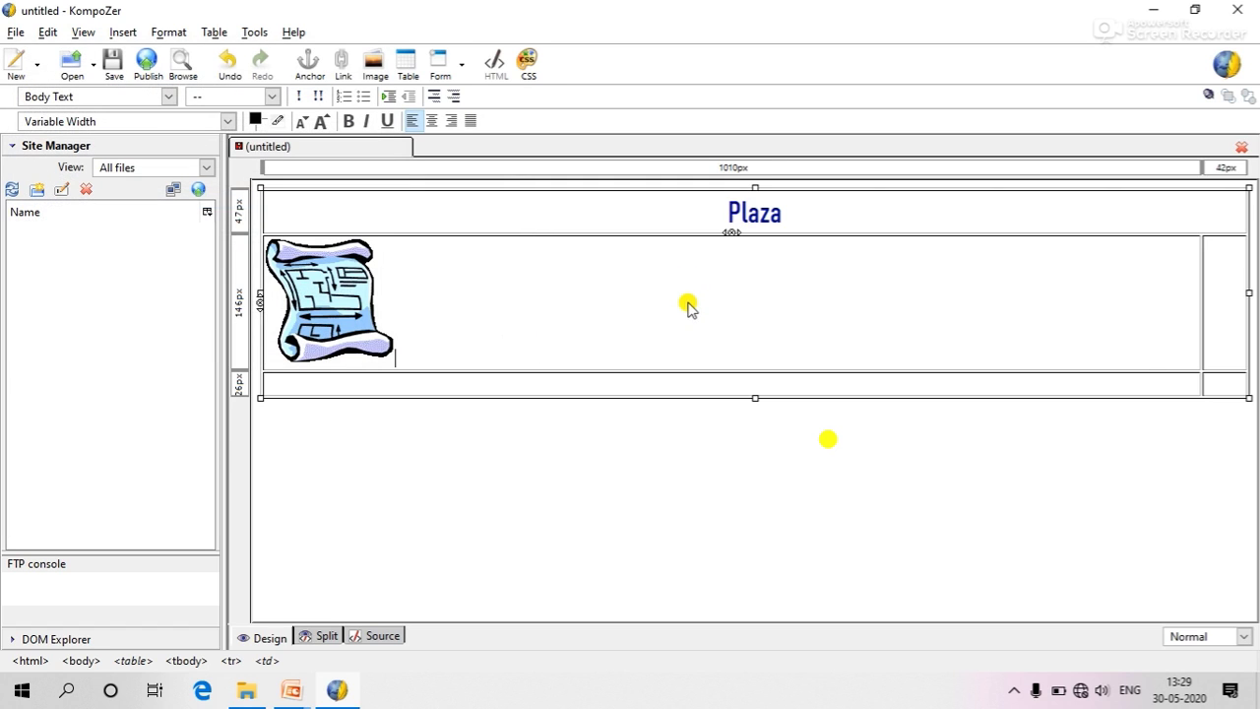
Step: Insert the image AG00011_ into the second cell of the second row without alternate text
{"action": "left_click", "coordinate": [1213, 327]}
{"action": "left_click", "coordinate": [372, 83]}
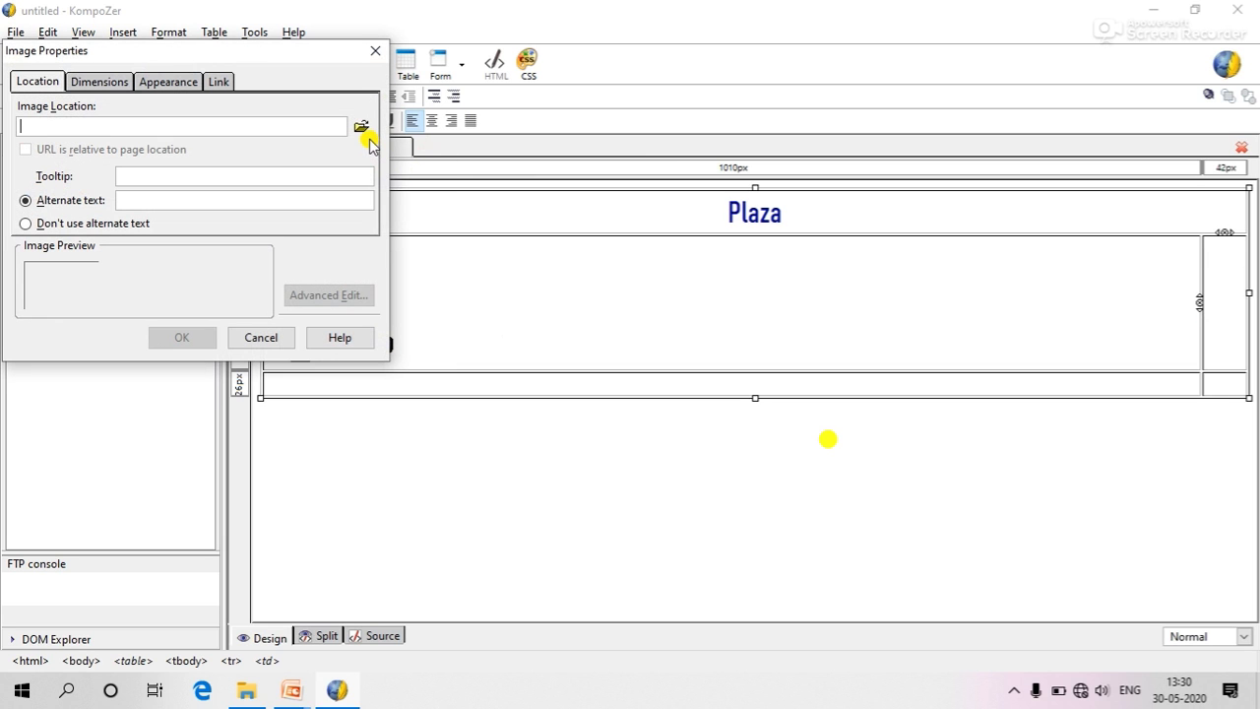
{"action": "left_click", "coordinate": [364, 128]}
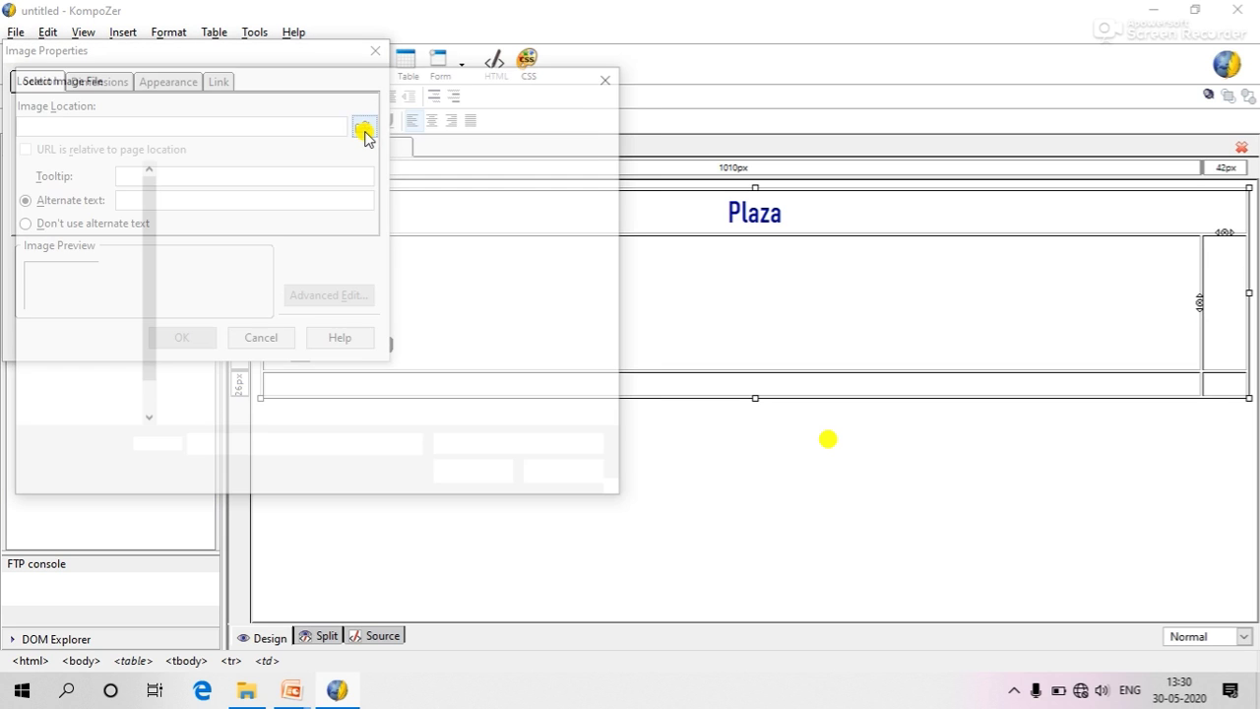
{"action": "left_click", "coordinate": [325, 240]}
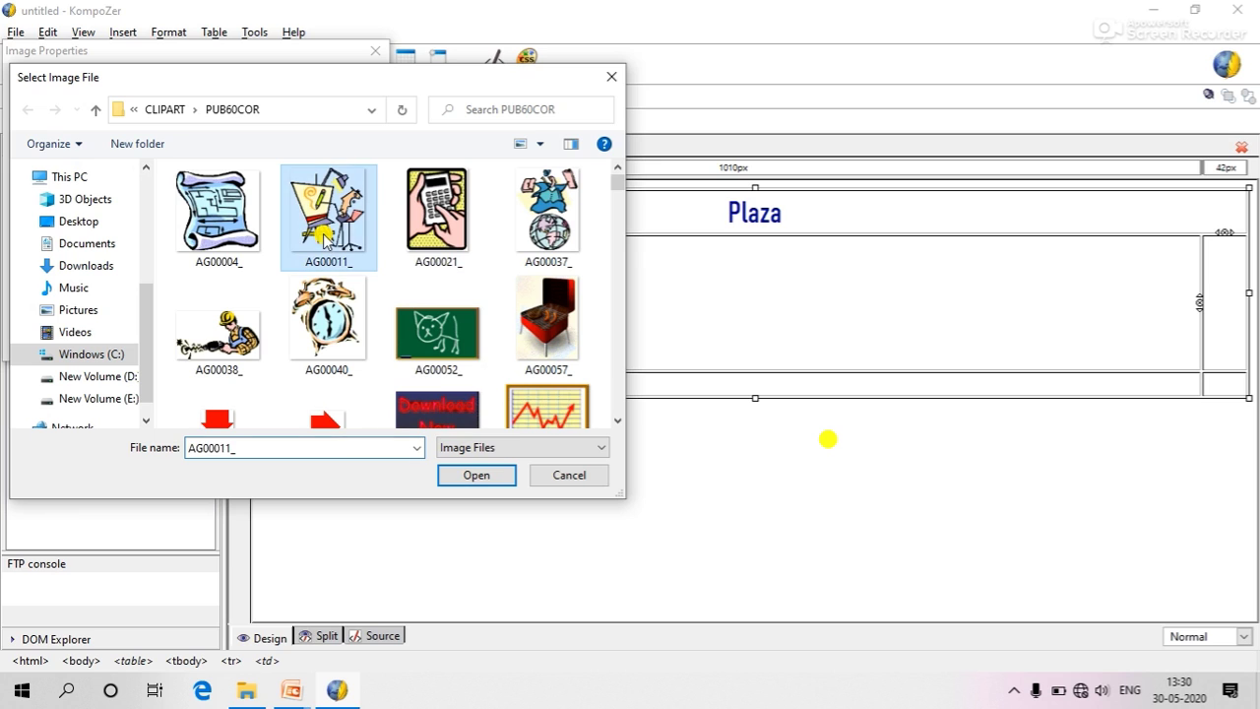
{"action": "left_click", "coordinate": [478, 476]}
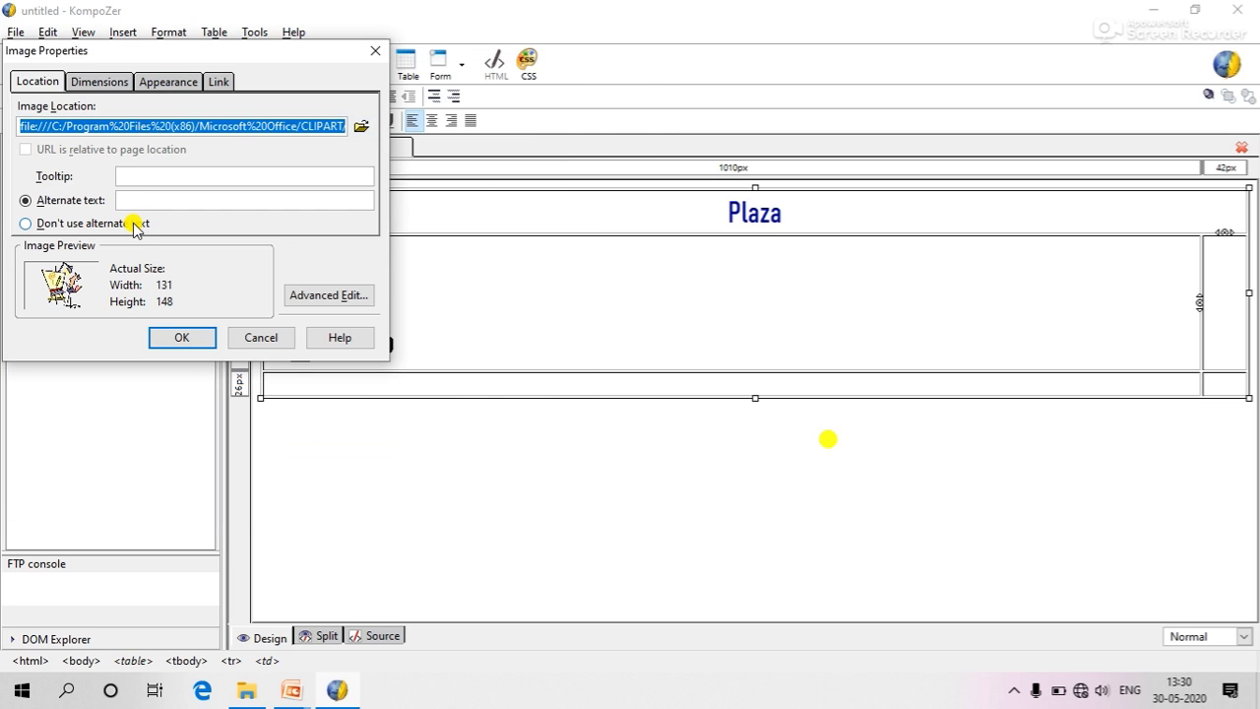
{"action": "left_click", "coordinate": [136, 225]}
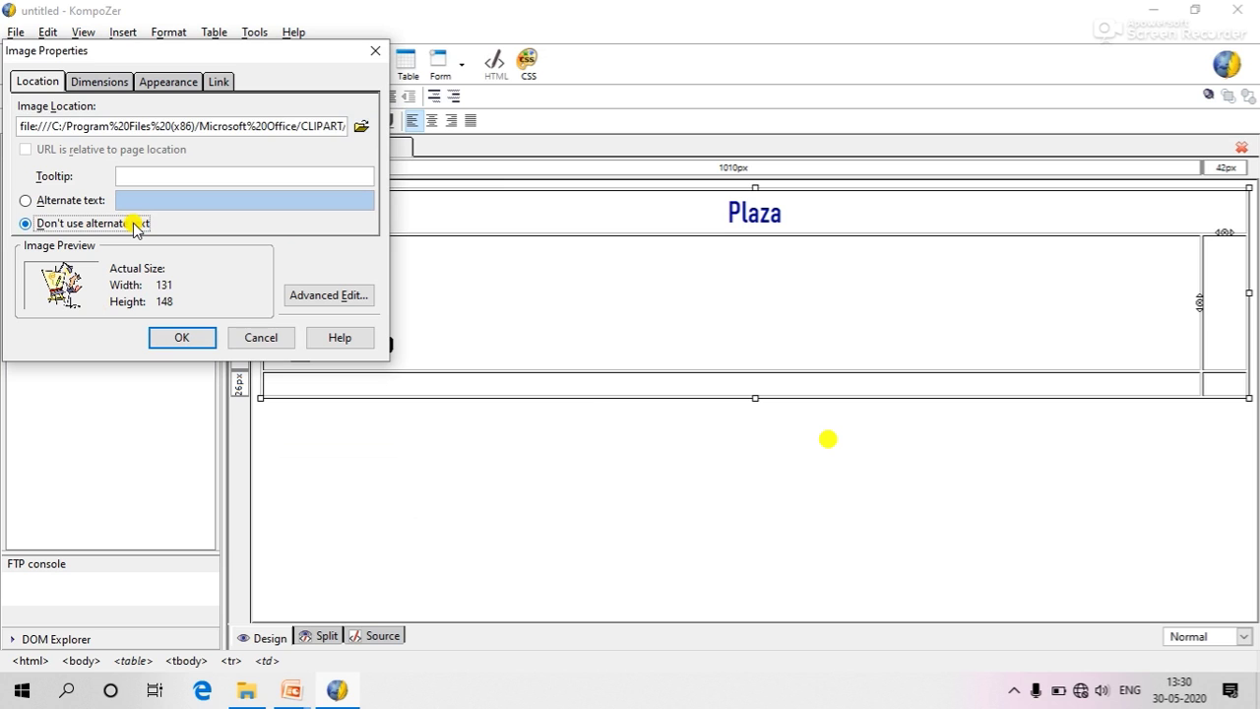
{"action": "left_click", "coordinate": [188, 337]}
Step: Insert the image AG00040_ into the first cell of the third row without alternate text
{"action": "left_click", "coordinate": [368, 402]}
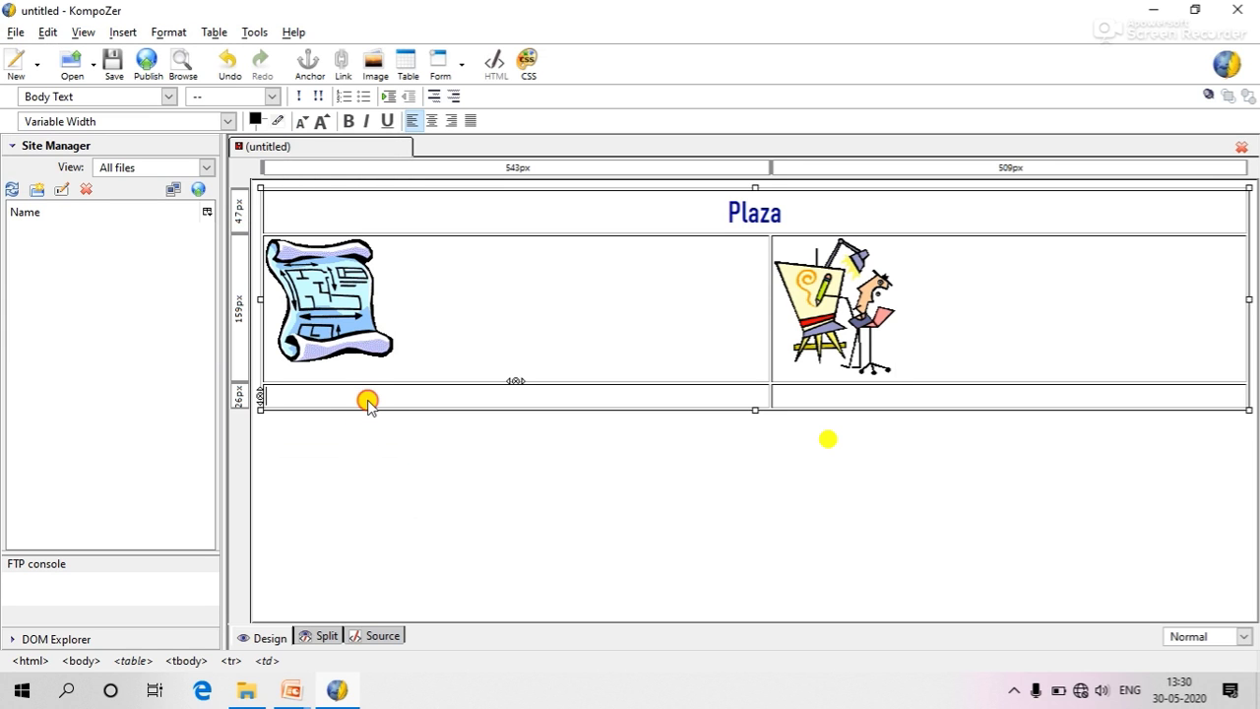
{"action": "left_click", "coordinate": [374, 68]}
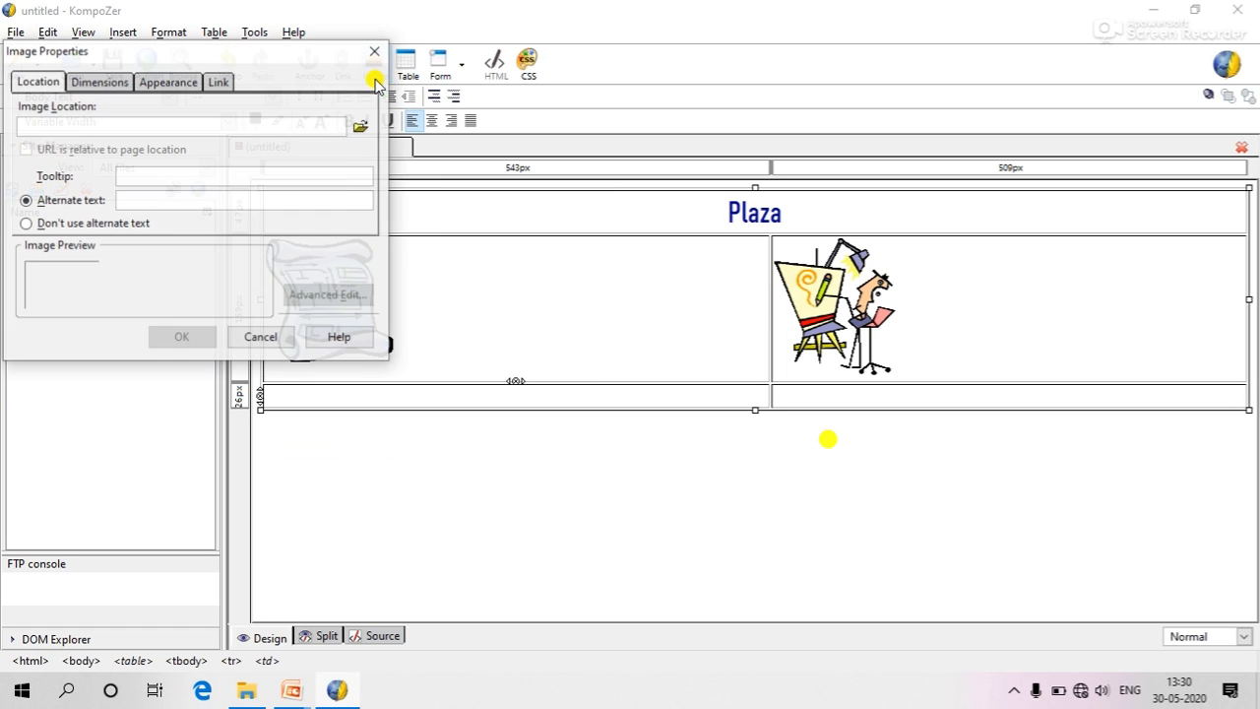
{"action": "left_click", "coordinate": [364, 128]}
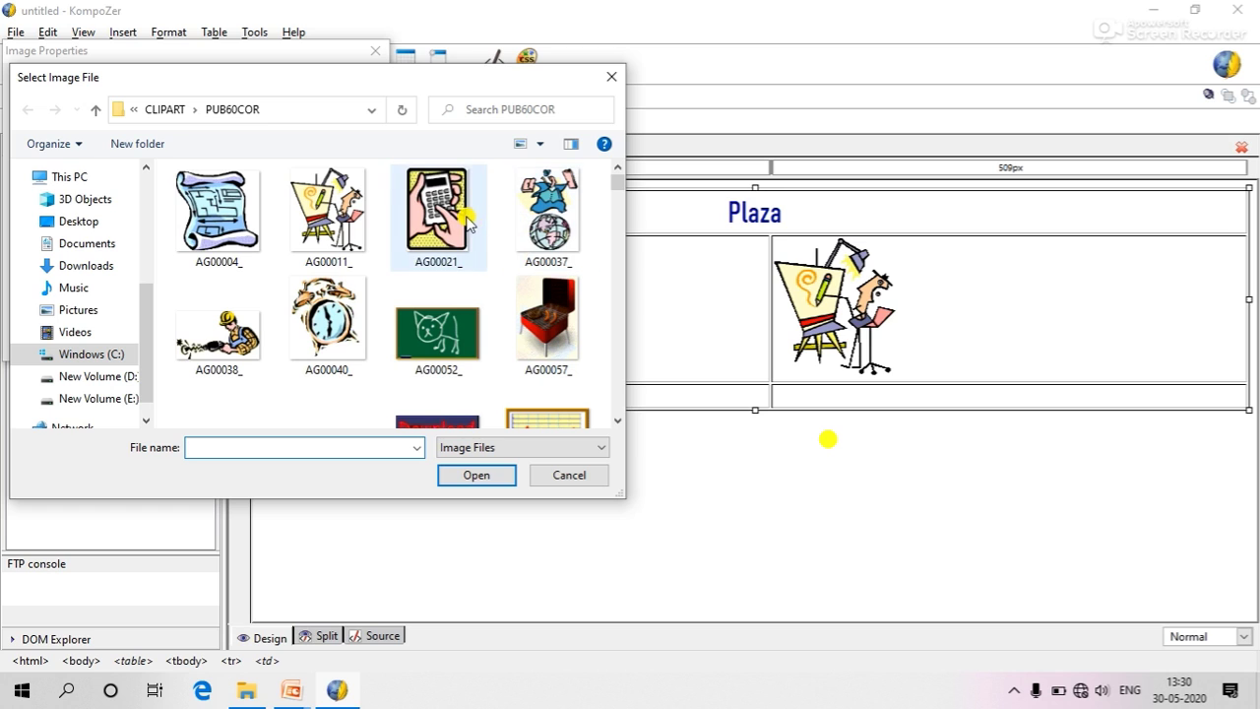
{"action": "left_click", "coordinate": [317, 317]}
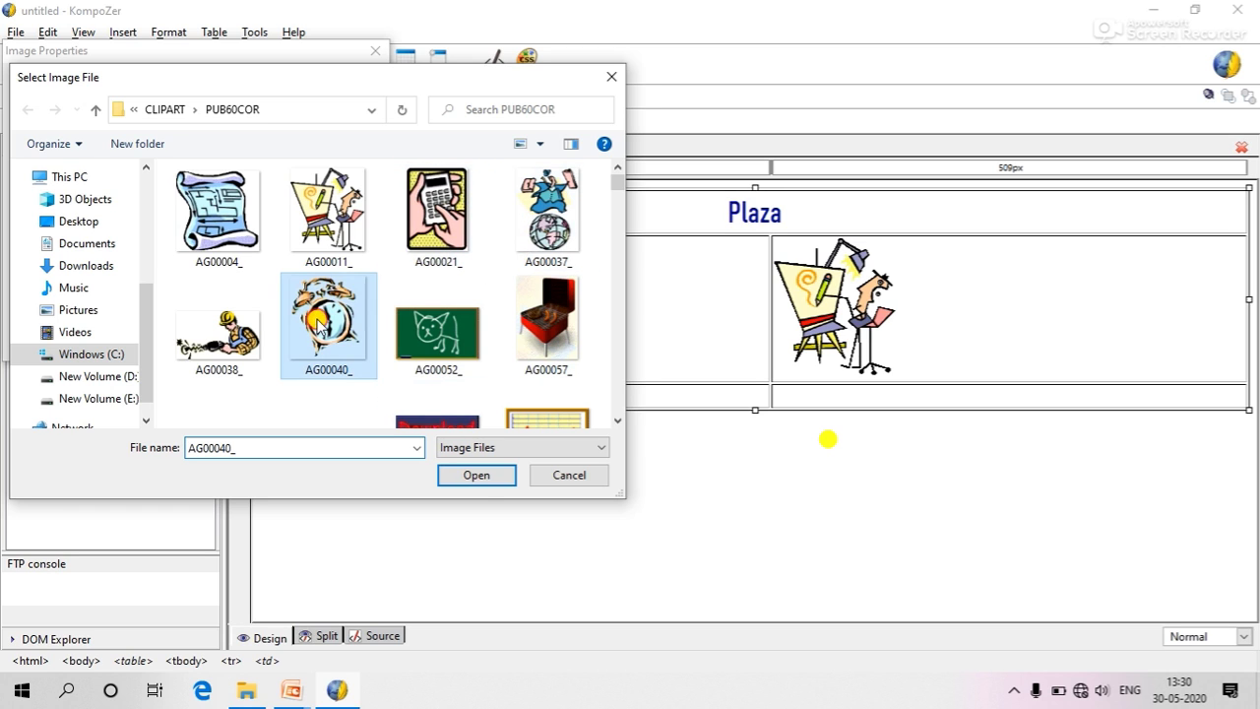
{"action": "left_click", "coordinate": [479, 476]}
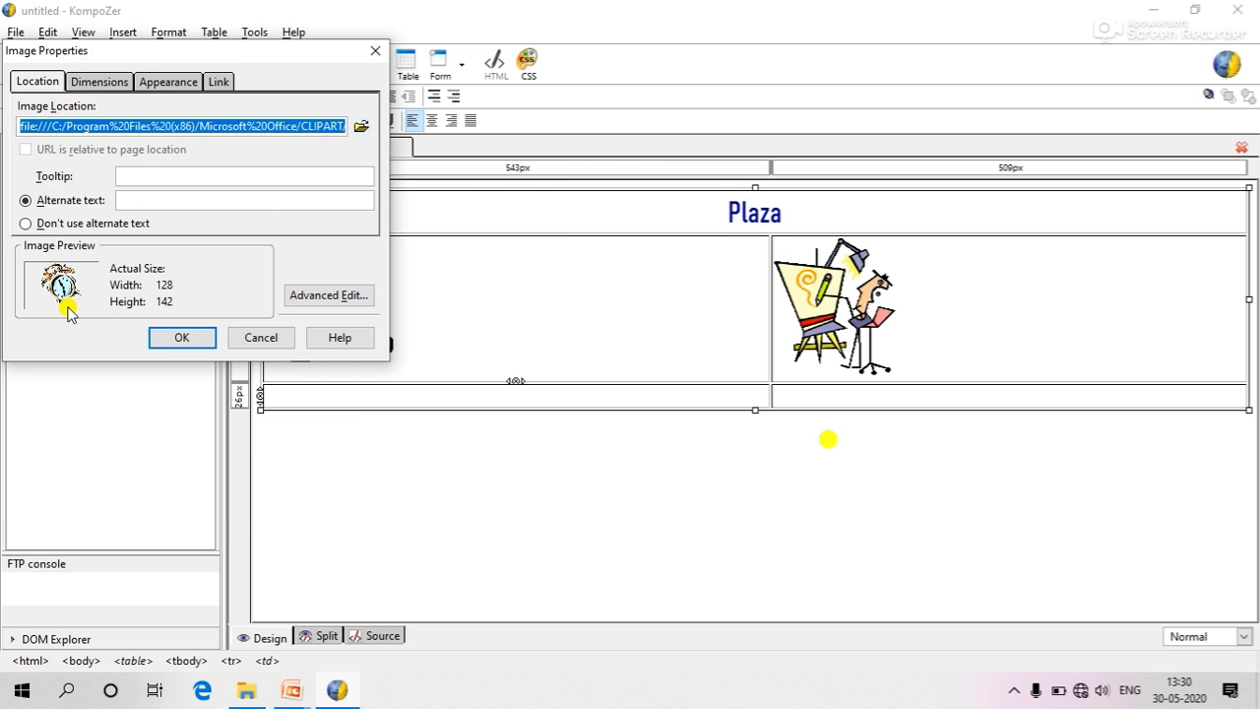
{"action": "left_click", "coordinate": [99, 224]}
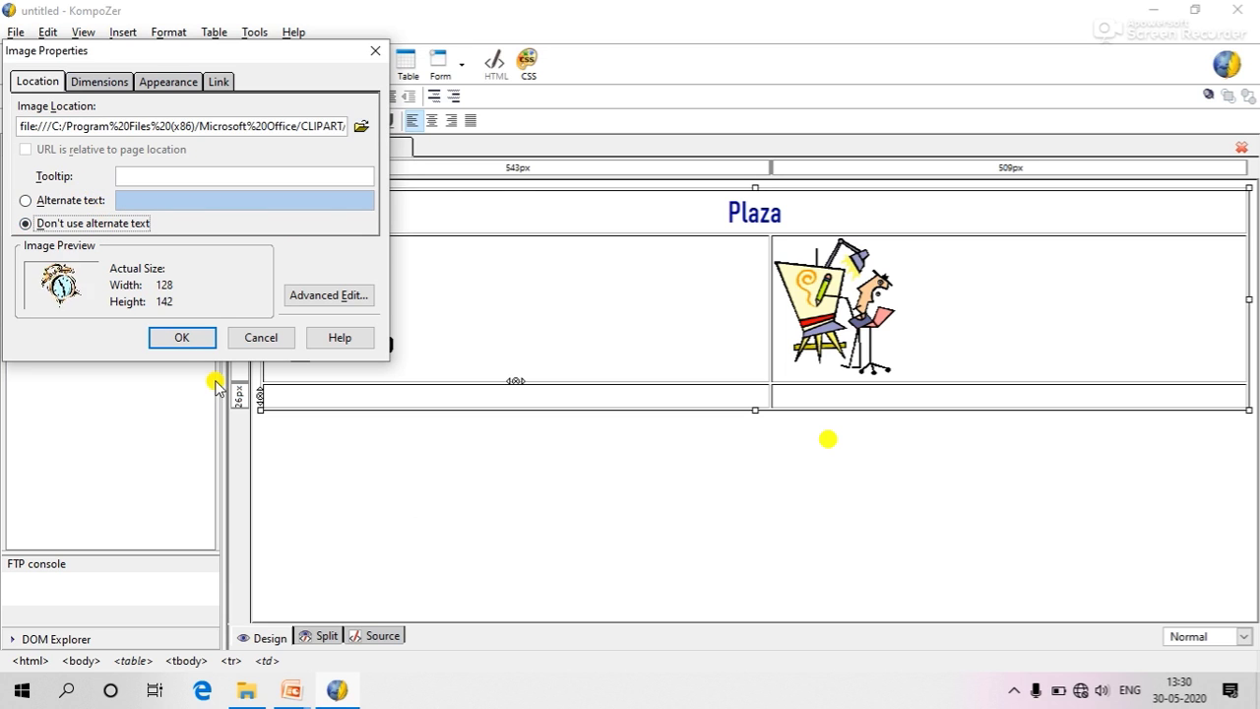
{"action": "left_click", "coordinate": [183, 337]}
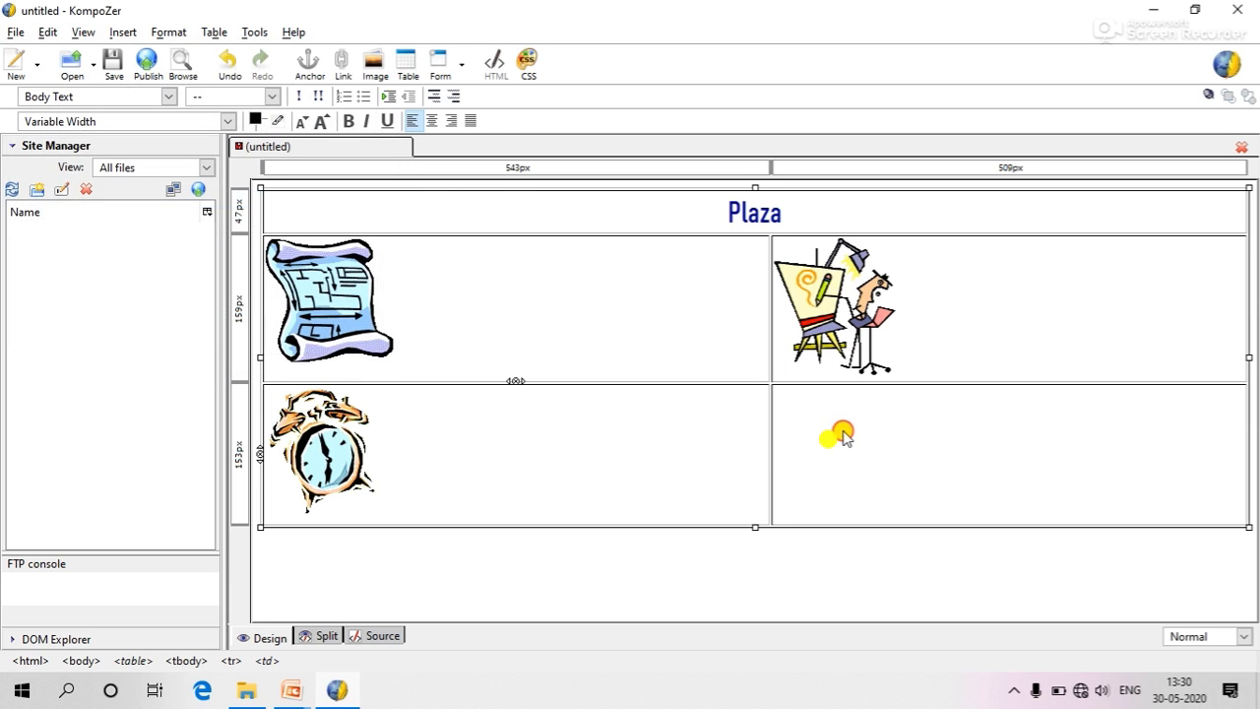
Step: Insert the image AG00038_ into the second cell of the third row without alternate text
{"action": "left_click", "coordinate": [841, 436]}
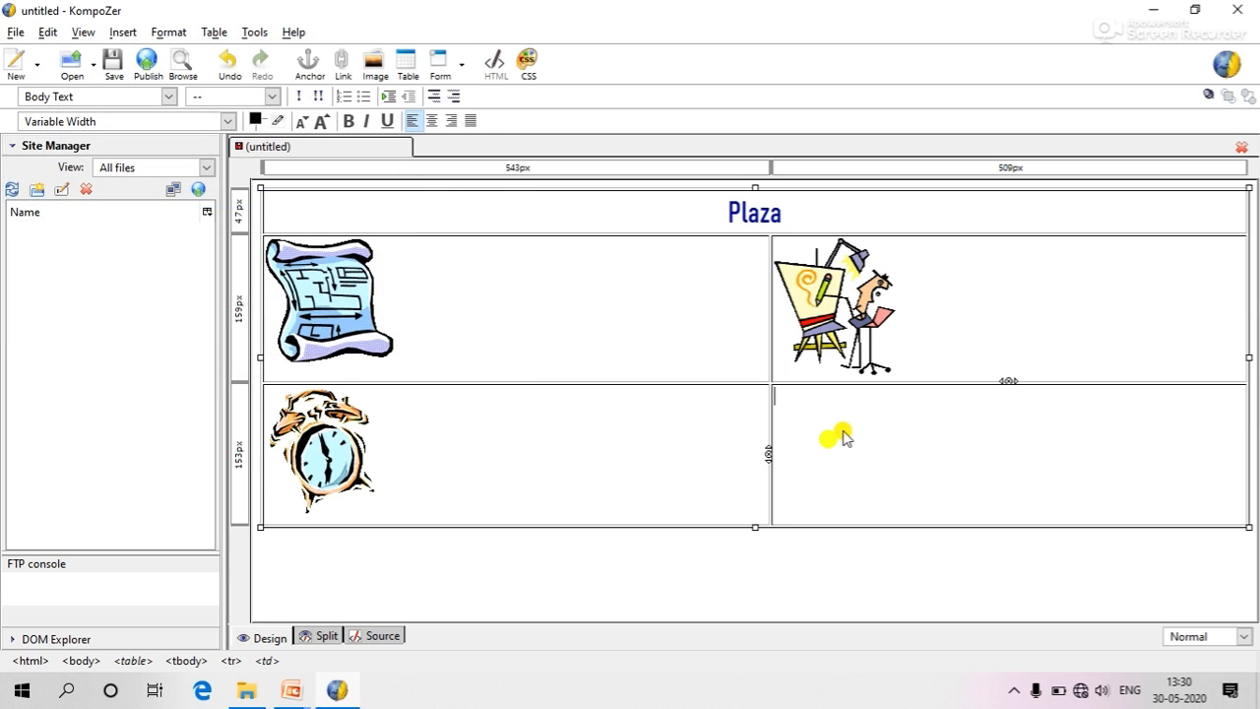
{"action": "left_click", "coordinate": [374, 71]}
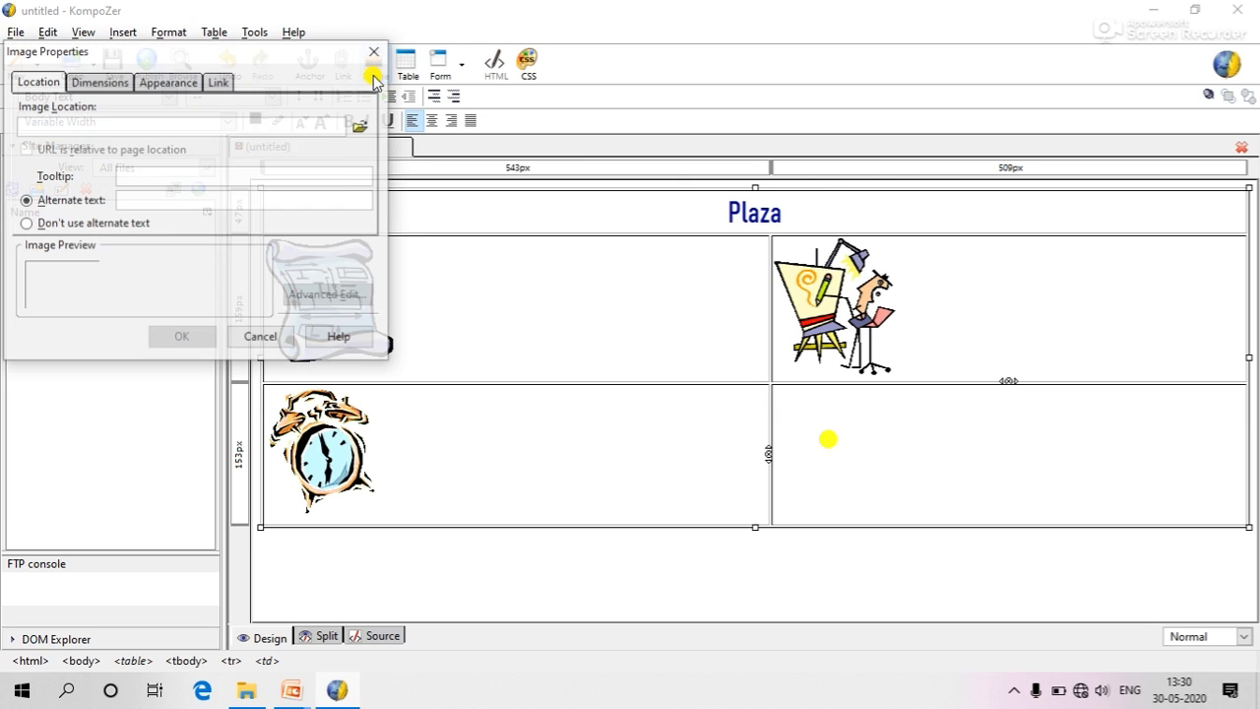
{"action": "left_click", "coordinate": [364, 127]}
{"action": "left_click", "coordinate": [219, 325]}
{"action": "left_click", "coordinate": [473, 477]}
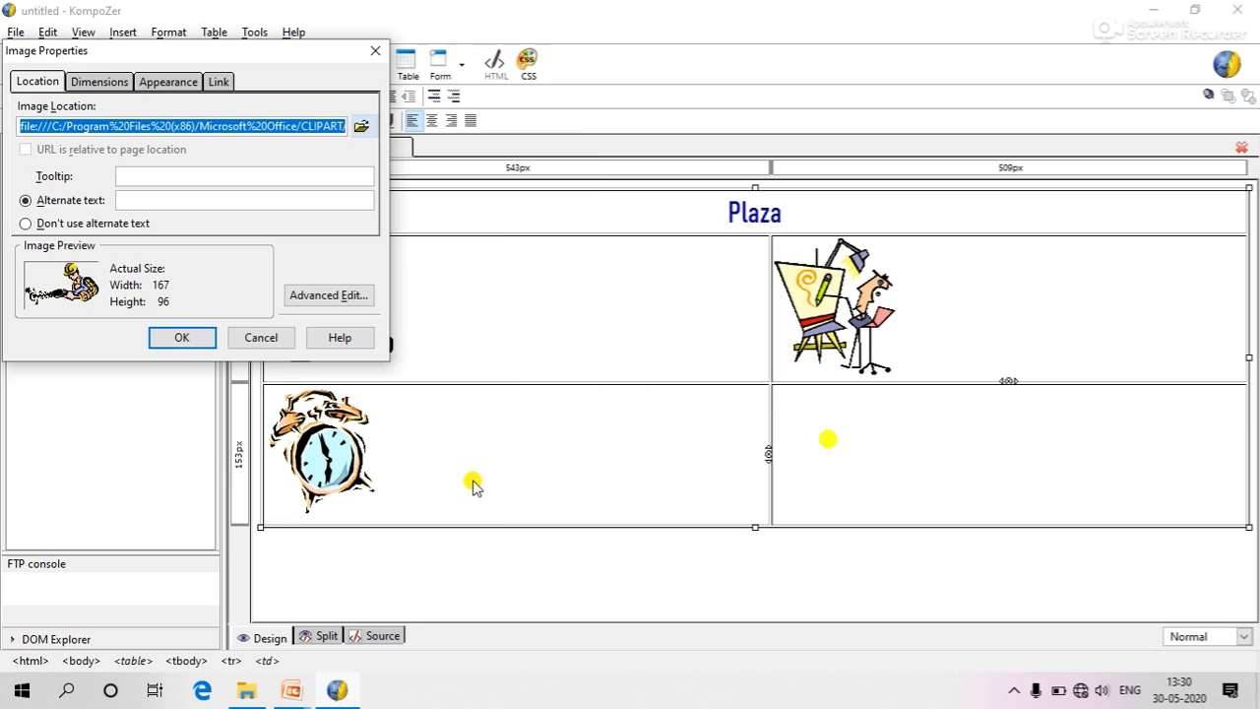
{"action": "left_click", "coordinate": [124, 223]}
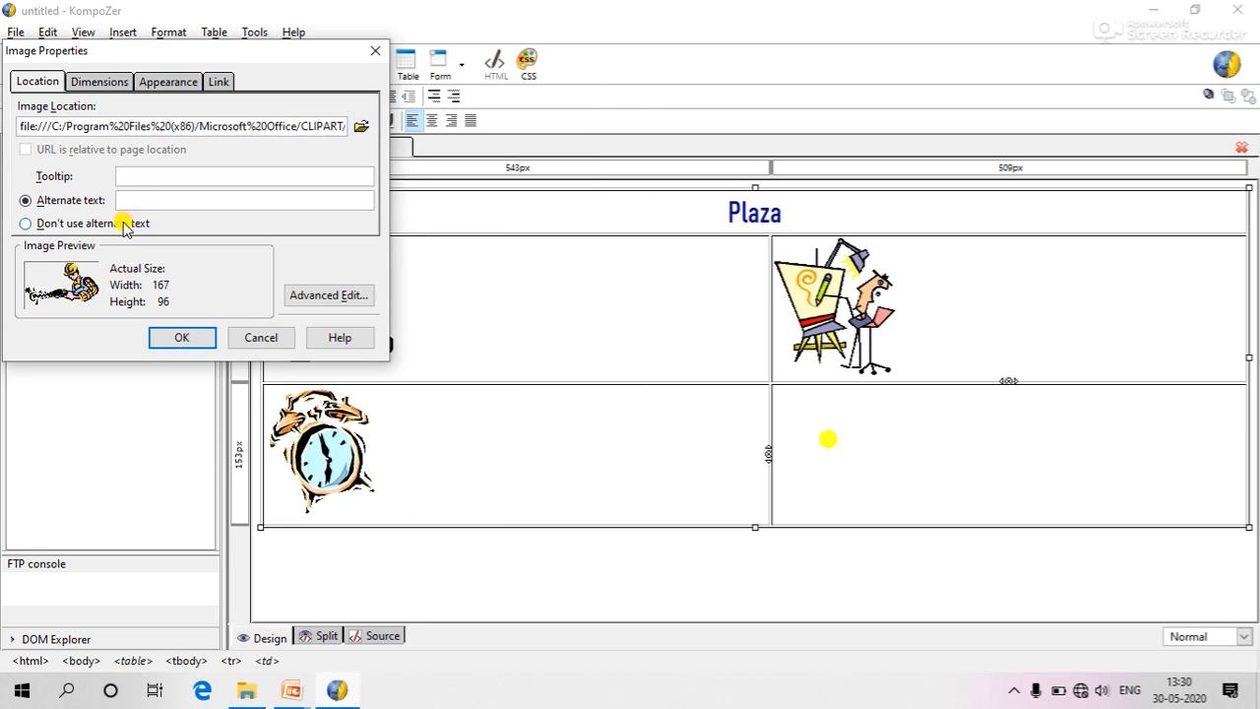
{"action": "left_click", "coordinate": [185, 342]}
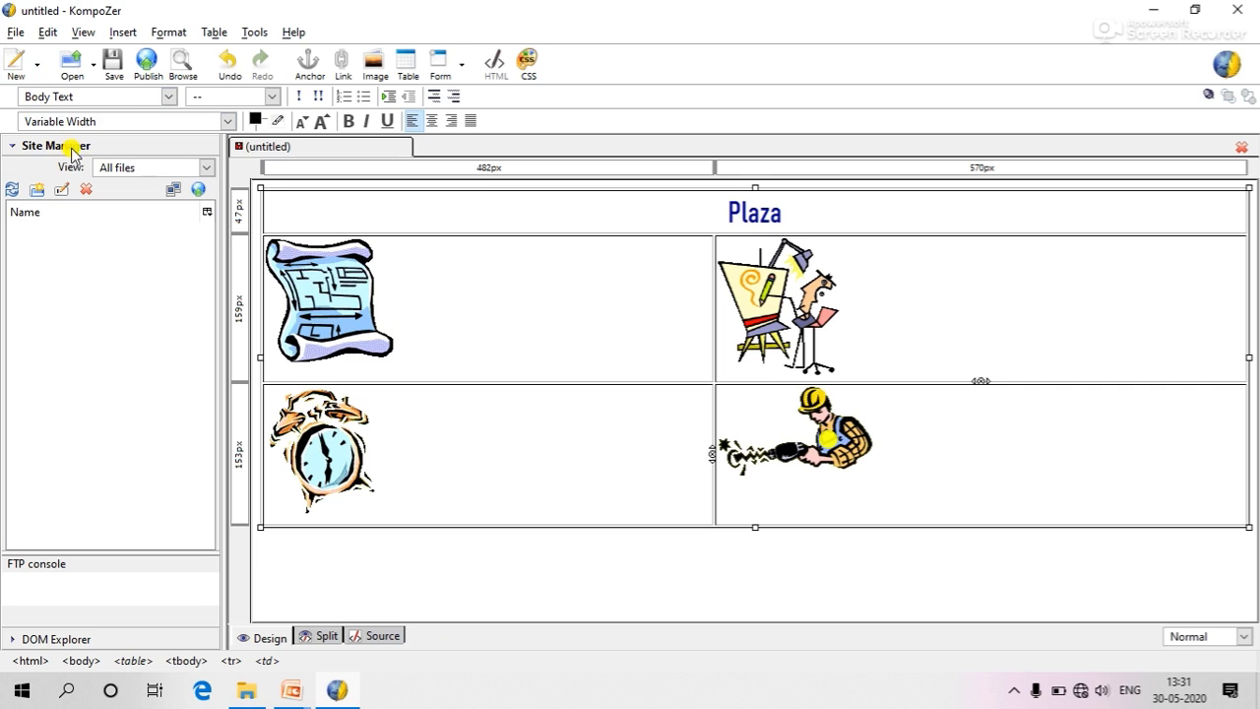
Step: Create two blank pages and copy the blueprint scroll image from the Plaza table into the first of them
{"action": "left_click", "coordinate": [14, 67]}
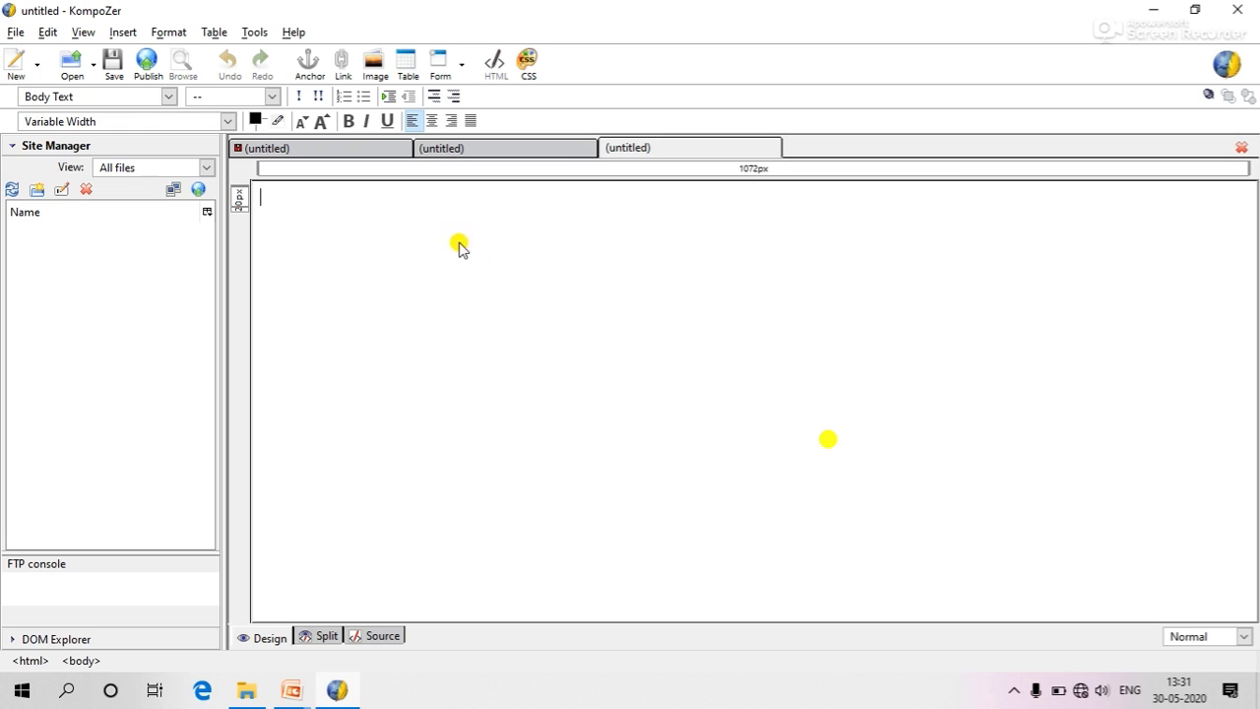
{"action": "left_click", "coordinate": [400, 147]}
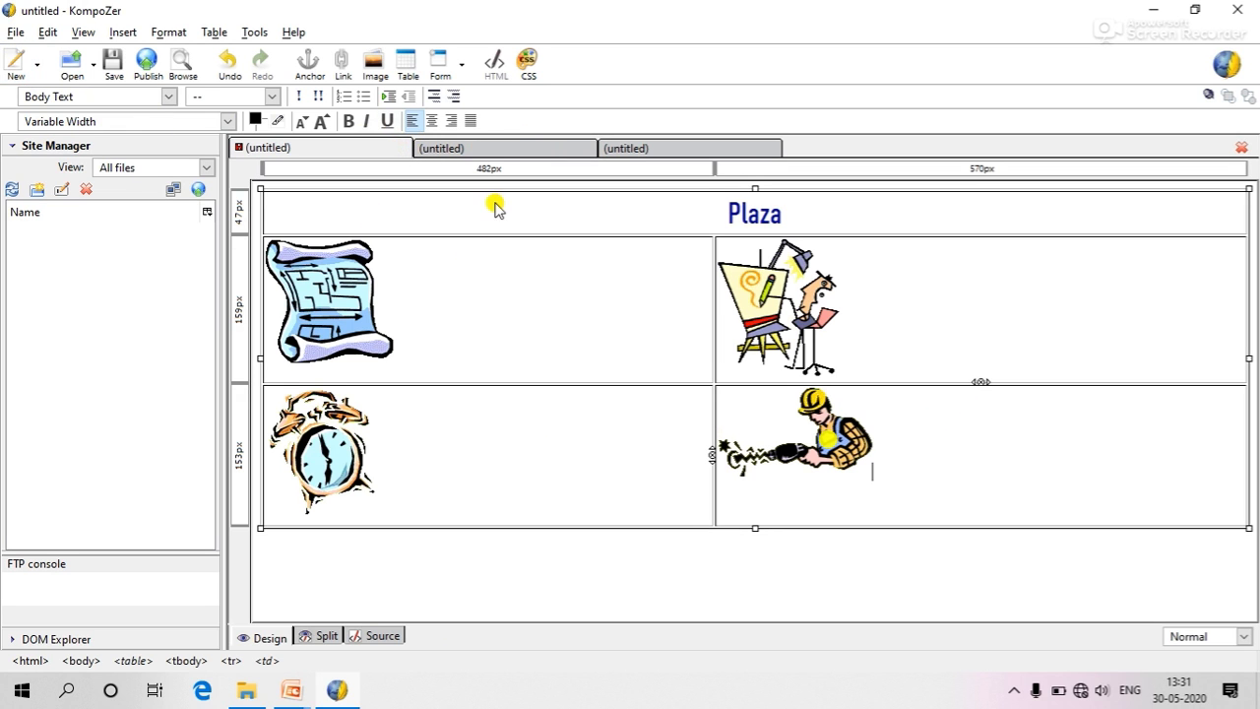
{"action": "left_click", "coordinate": [315, 327]}
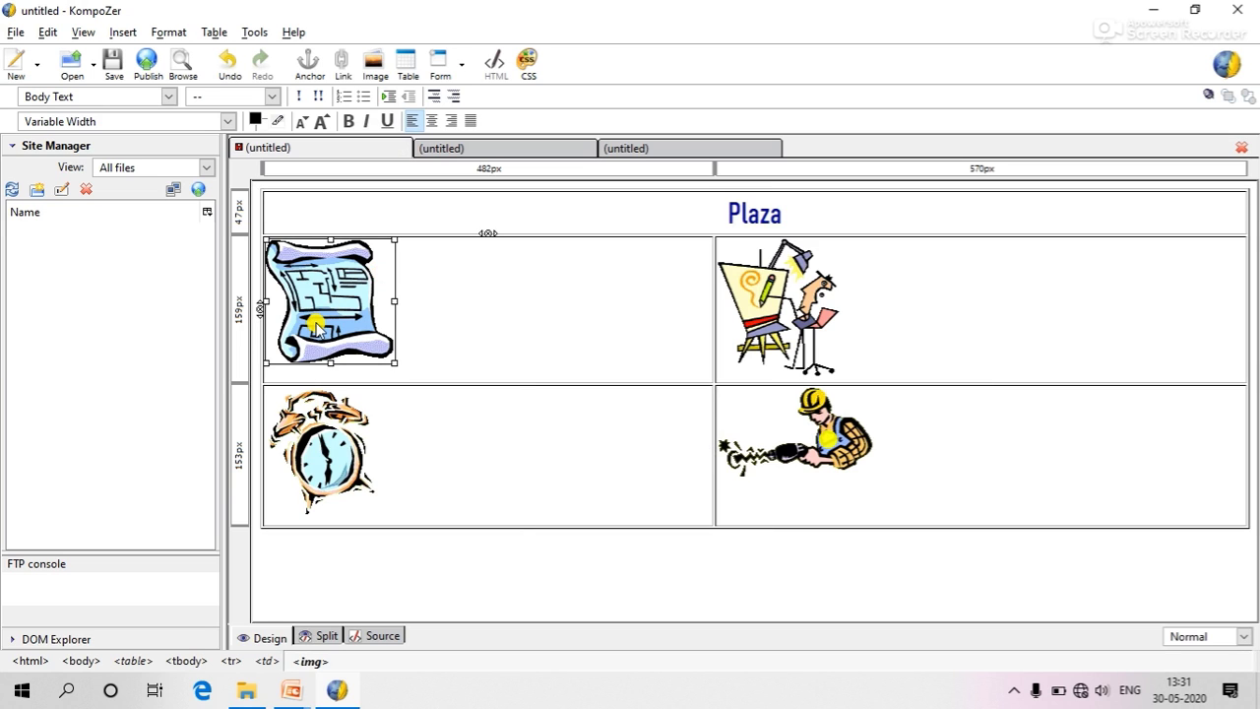
{"action": "right_click", "coordinate": [317, 327]}
{"action": "left_click", "coordinate": [383, 415]}
{"action": "left_click", "coordinate": [529, 153]}
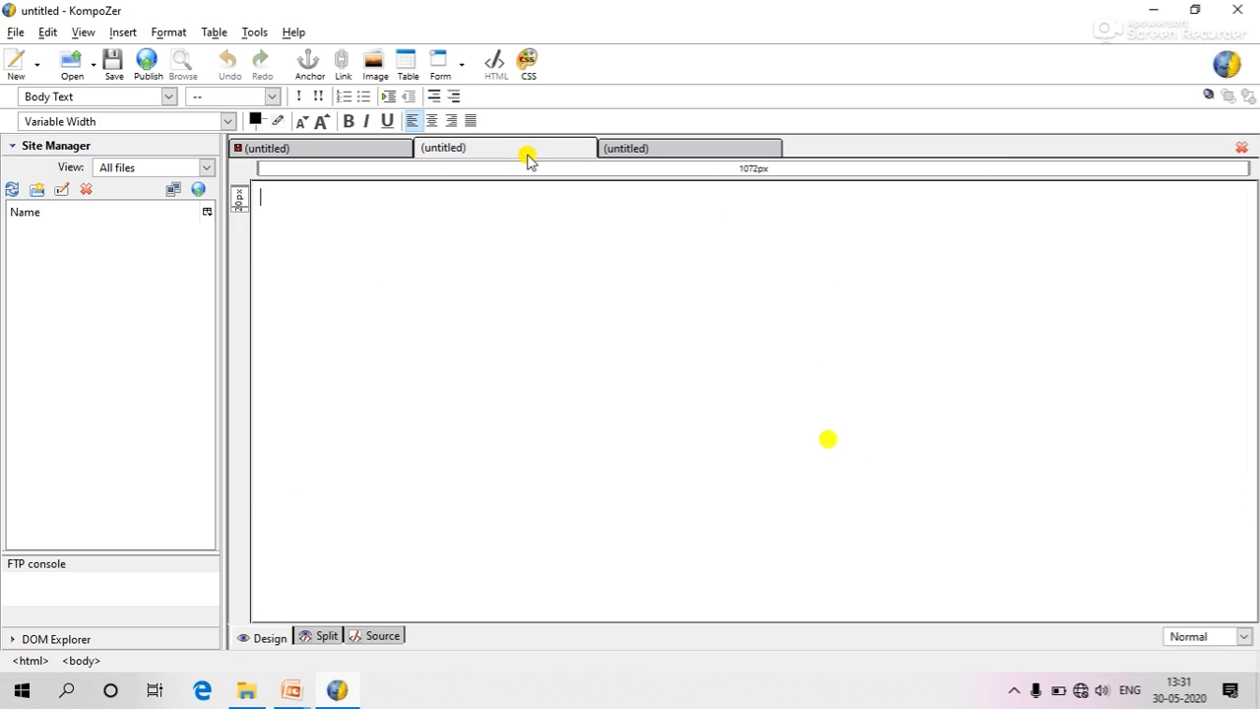
{"action": "right_click", "coordinate": [439, 247]}
{"action": "left_click", "coordinate": [465, 283]}
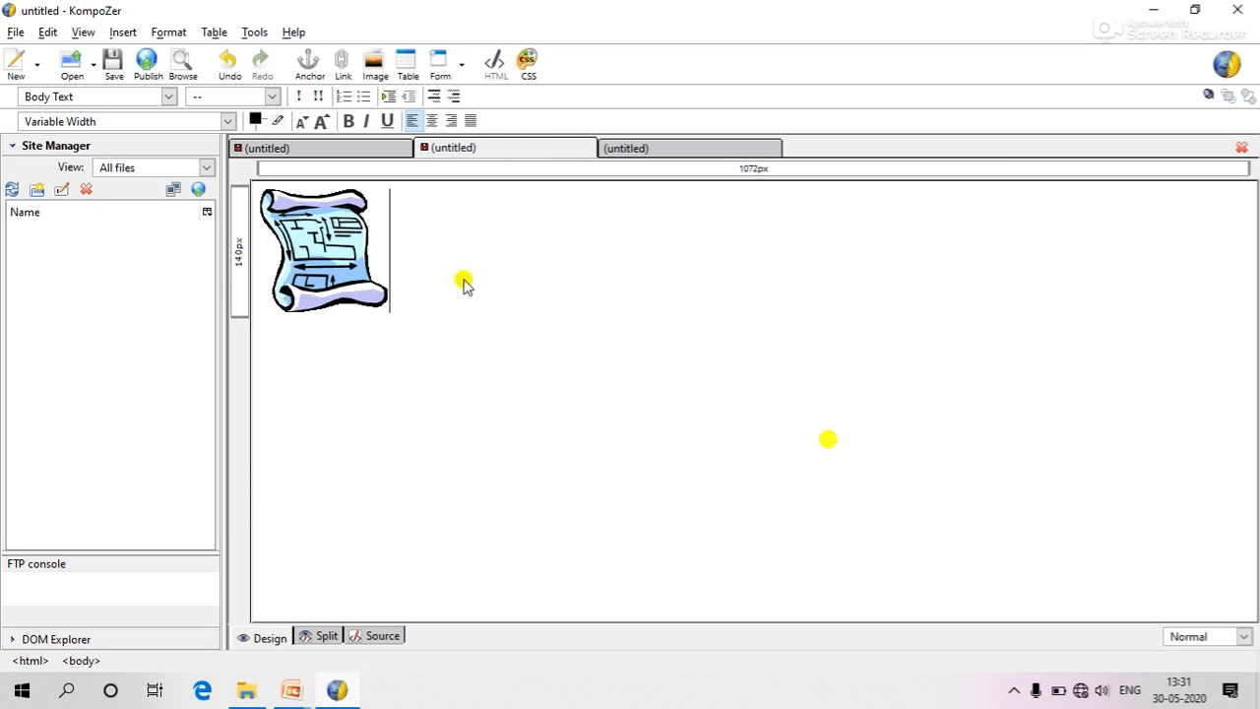
Step: Below the scroll image, enter the lines "papers", "Company name: Navneet" and "Price: 50"
{"action": "key", "text": "Return"}
{"action": "key", "text": "Return"}
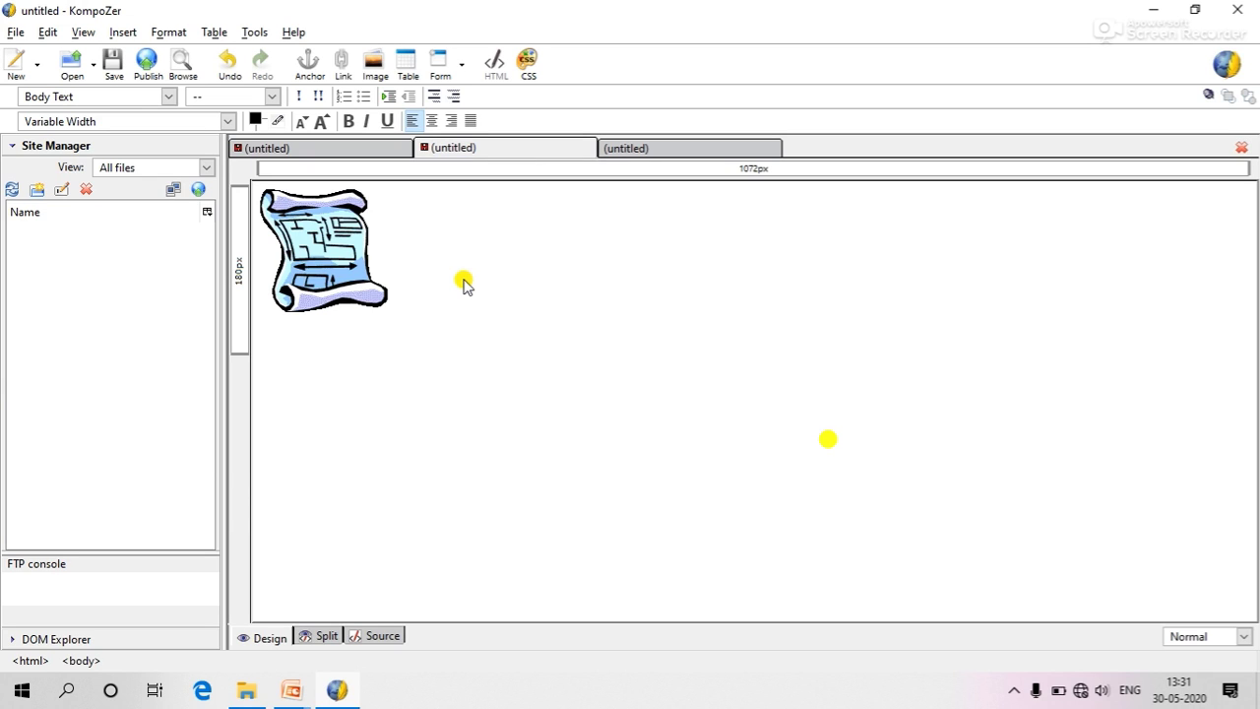
{"action": "type", "text": "papers "}
{"action": "type", "text": "Company"}
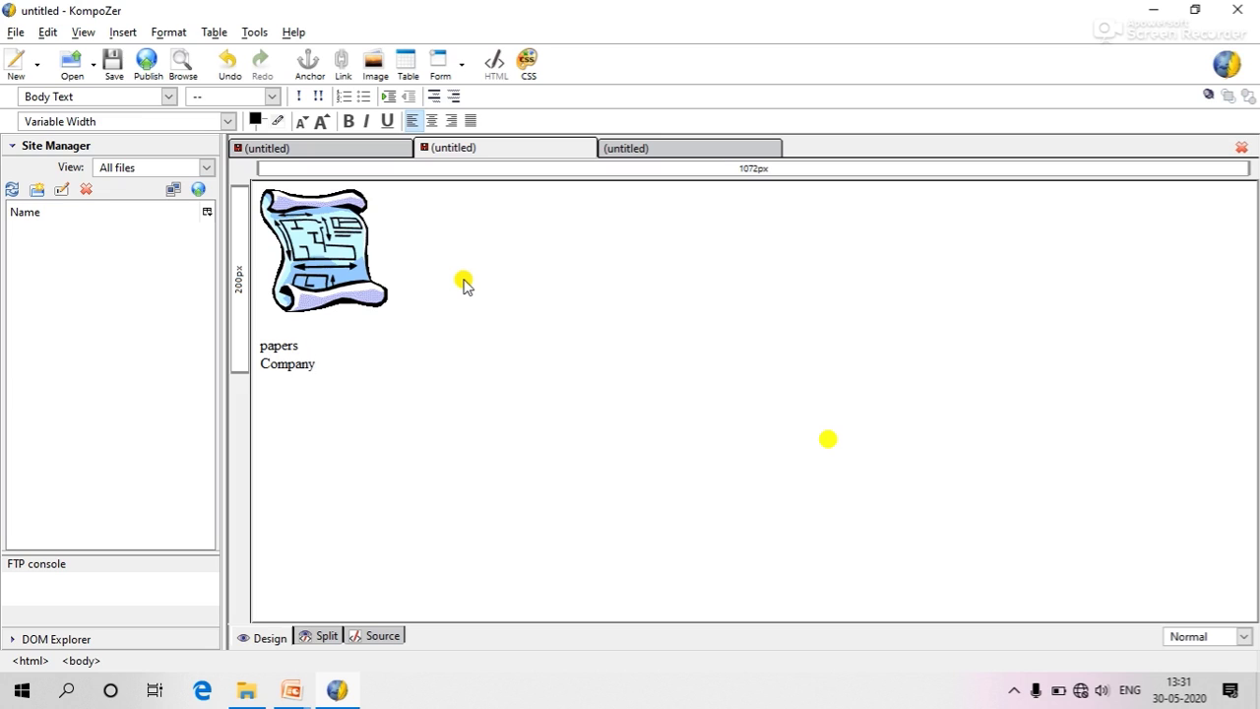
{"action": "type", "text": " name: Navneet"}
{"action": "key", "text": "Return"}
{"action": "type", "text": "Price"}
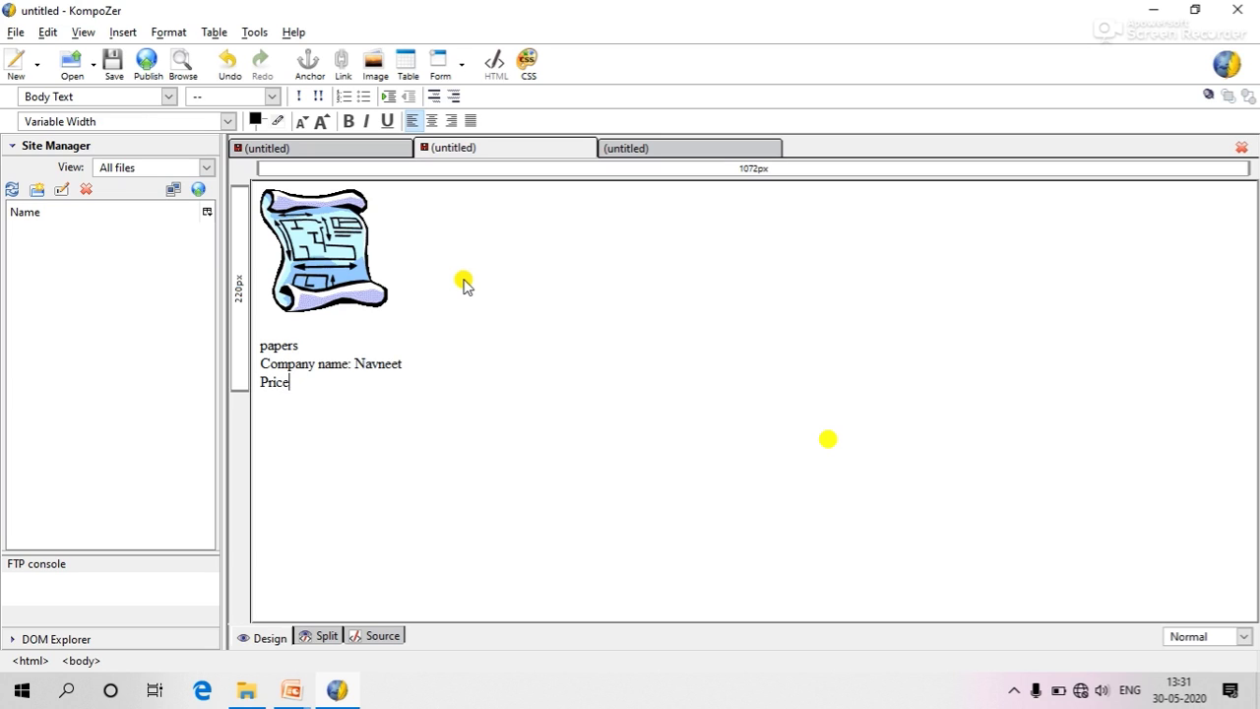
{"action": "type", "text": ": 50"}
{"action": "key", "text": "Return"}
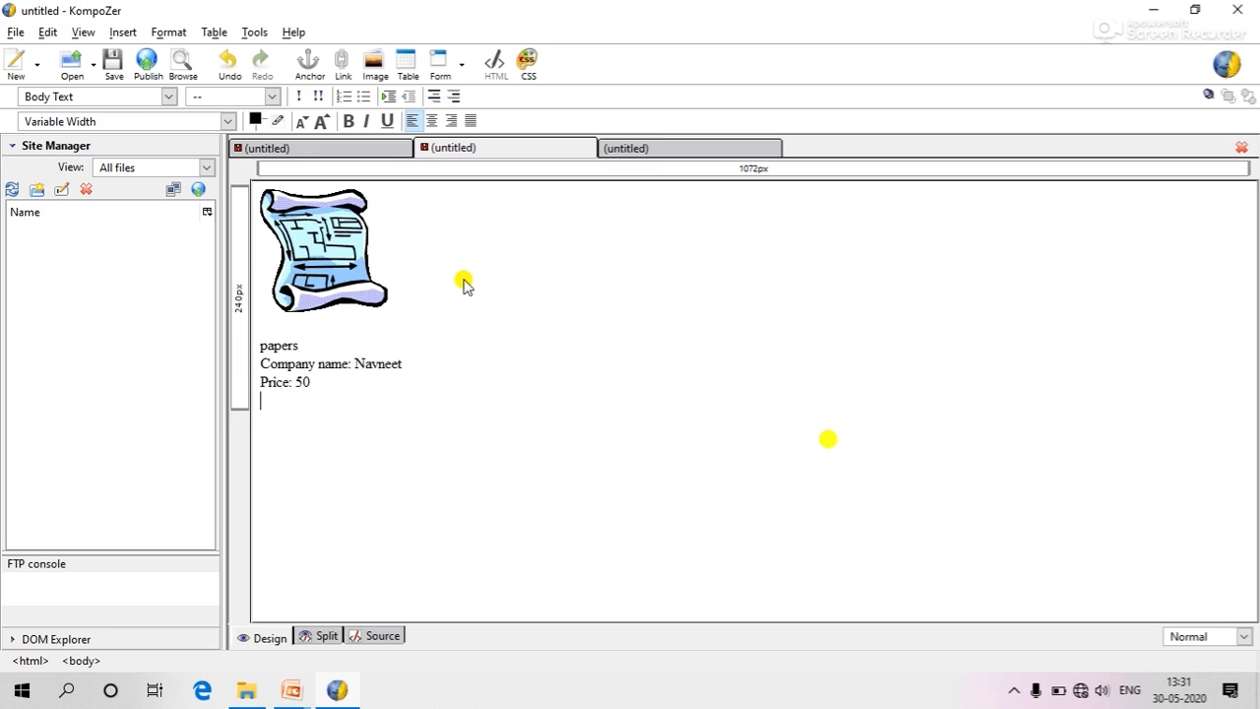
Step: Add the line "No of qty:15" and append "(6 papers)" to the price line
{"action": "type", "text": "No of qty:1512"}
{"action": "key", "text": "BackSpace"}
{"action": "key", "text": "BackSpace"}
{"action": "type", "text": "6 Bo"}
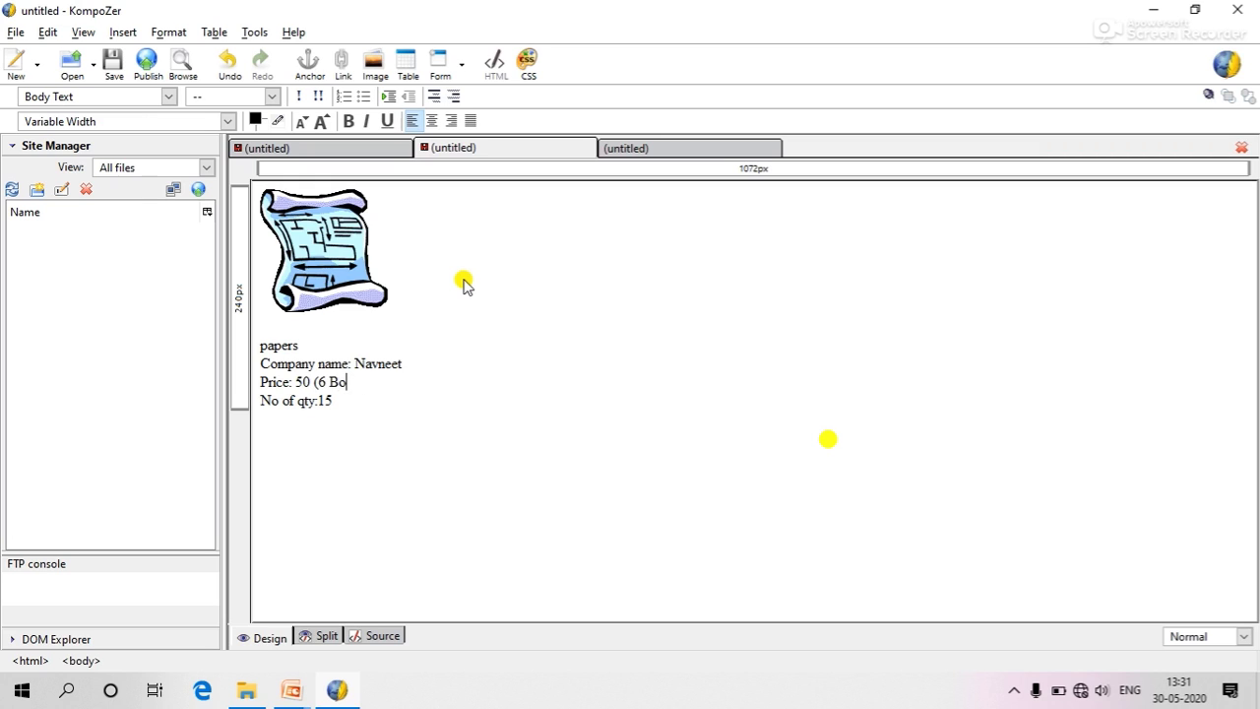
{"action": "type", "text": "opapers"}
Step: Save the papers page with the title 2 as the HTML file 2 on the Desktop
{"action": "left_click", "coordinate": [114, 69]}
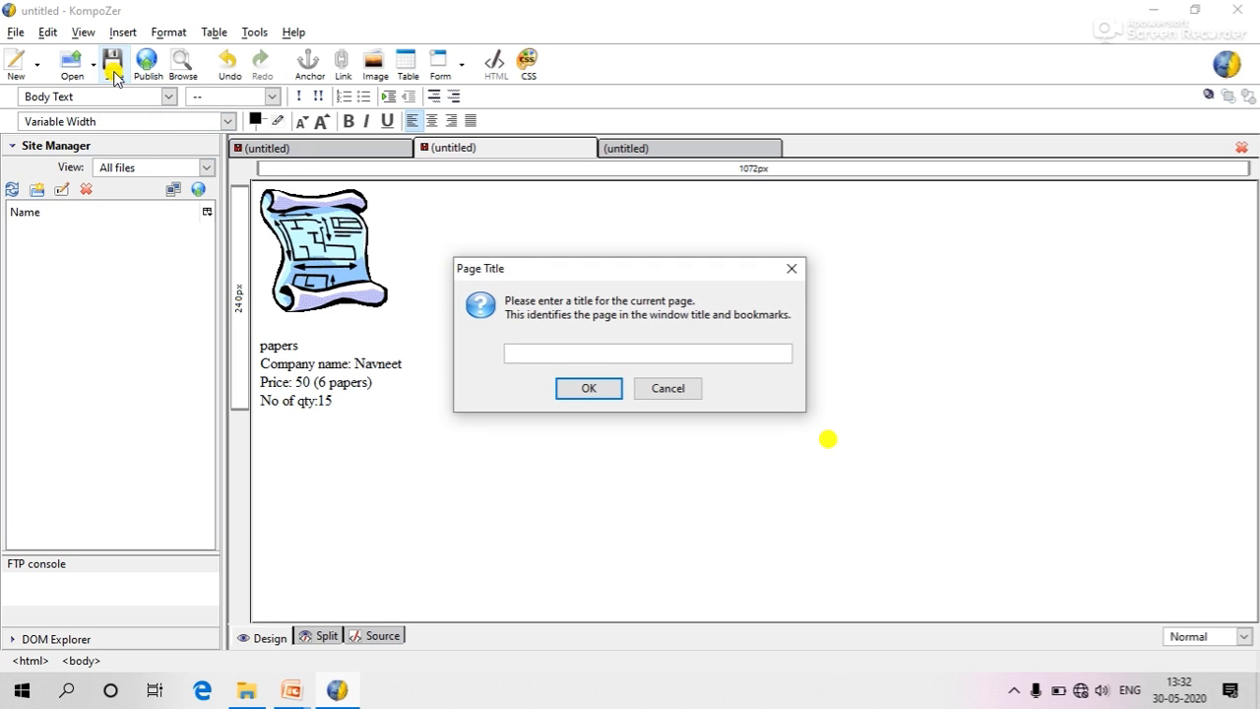
{"action": "type", "text": "2"}
{"action": "left_click", "coordinate": [604, 388]}
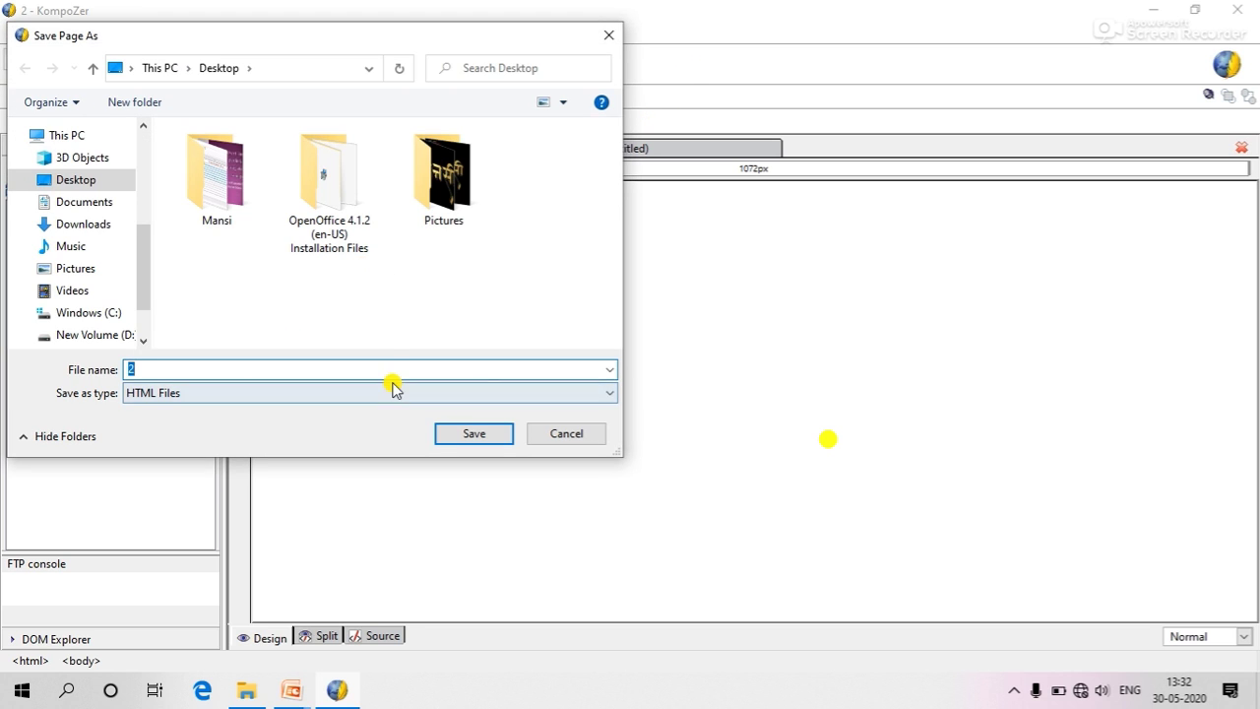
{"action": "left_click", "coordinate": [483, 437]}
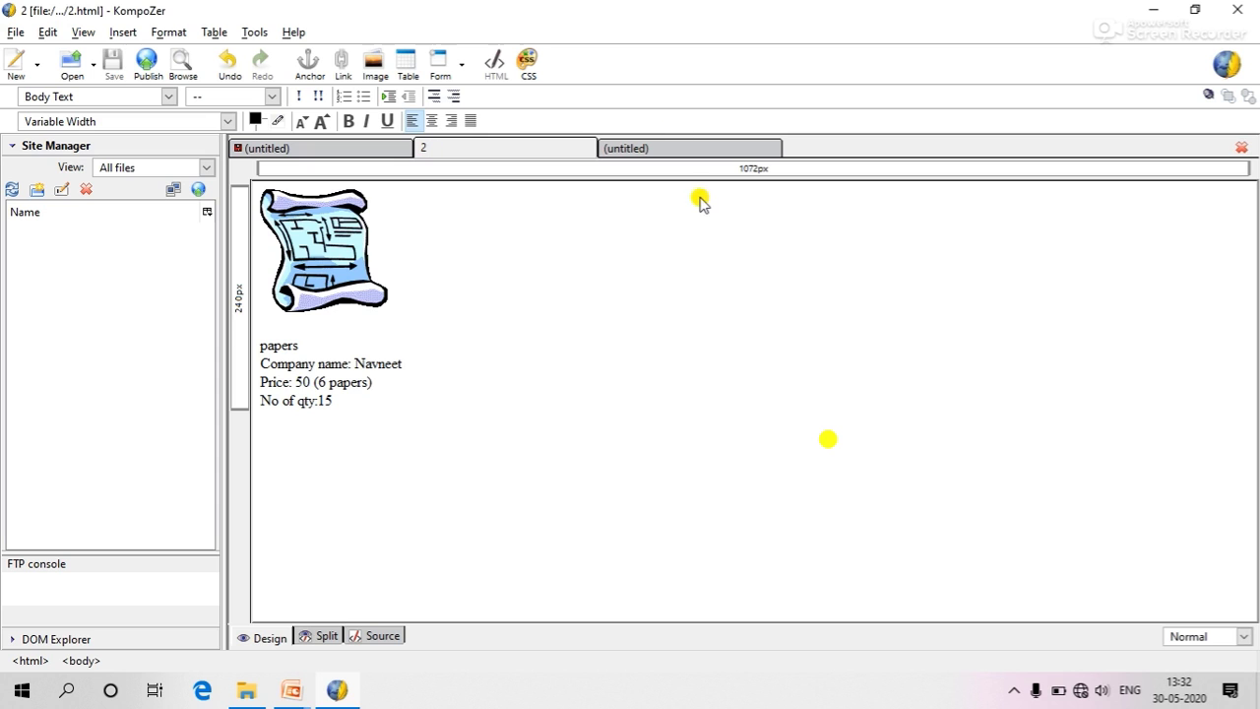
Step: Copy the alarm clock image from the Plaza table into the remaining blank page
{"action": "left_click", "coordinate": [334, 148]}
{"action": "left_click", "coordinate": [344, 499]}
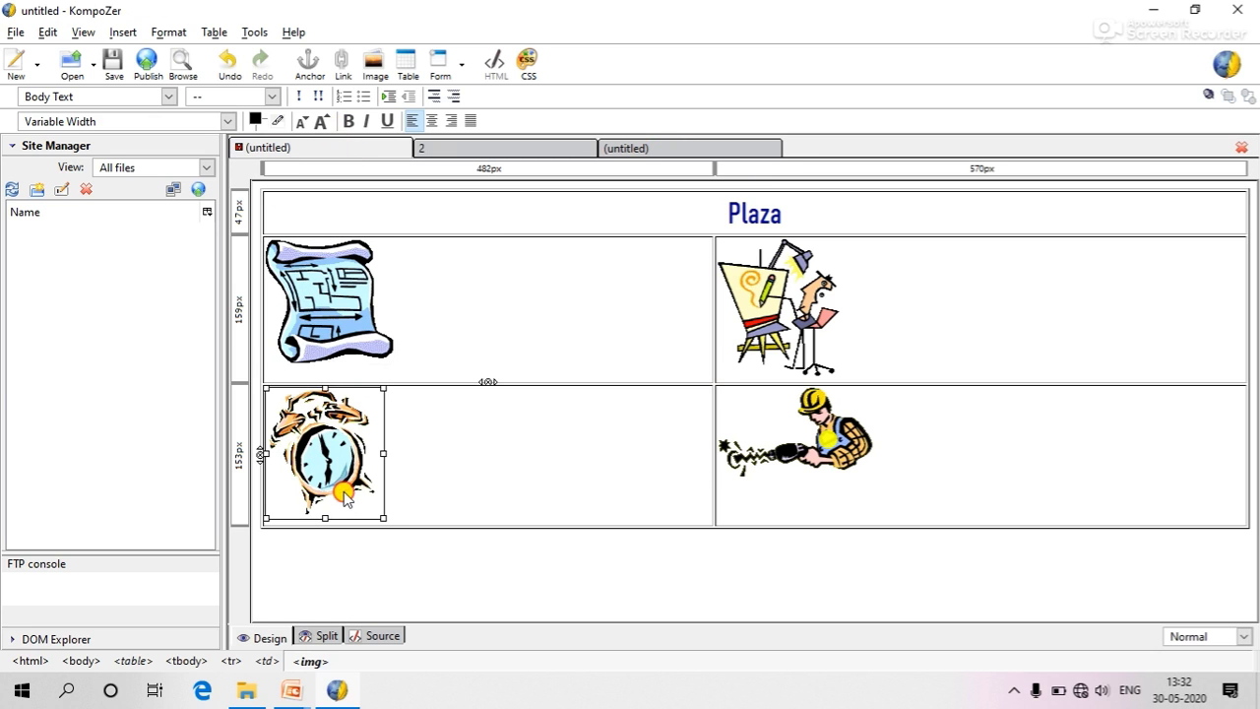
{"action": "right_click", "coordinate": [345, 499]}
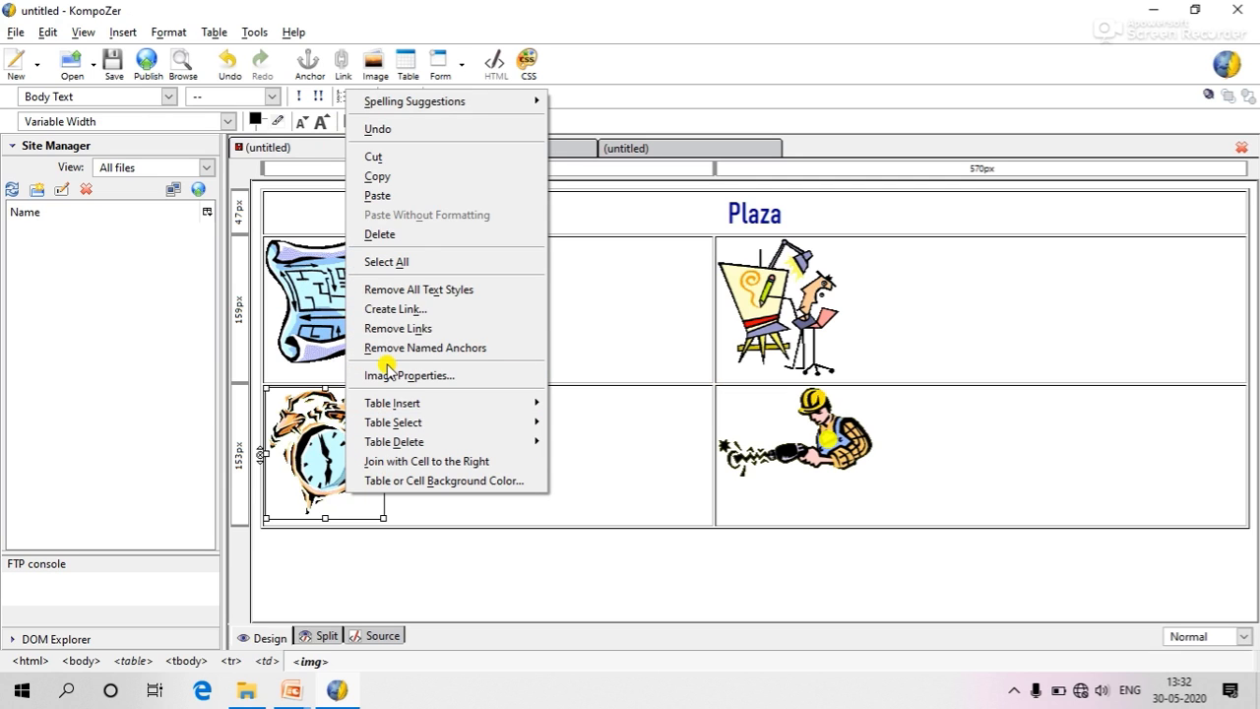
{"action": "left_click", "coordinate": [442, 175]}
{"action": "left_click", "coordinate": [673, 156]}
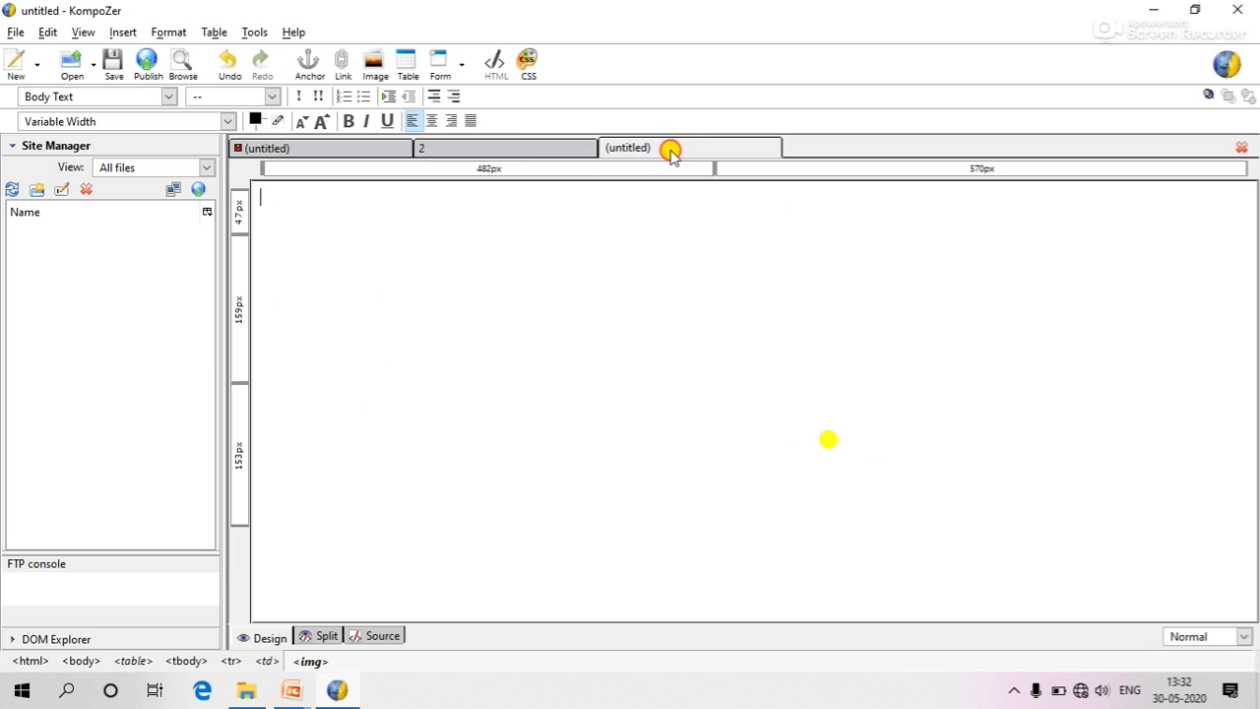
{"action": "right_click", "coordinate": [490, 225]}
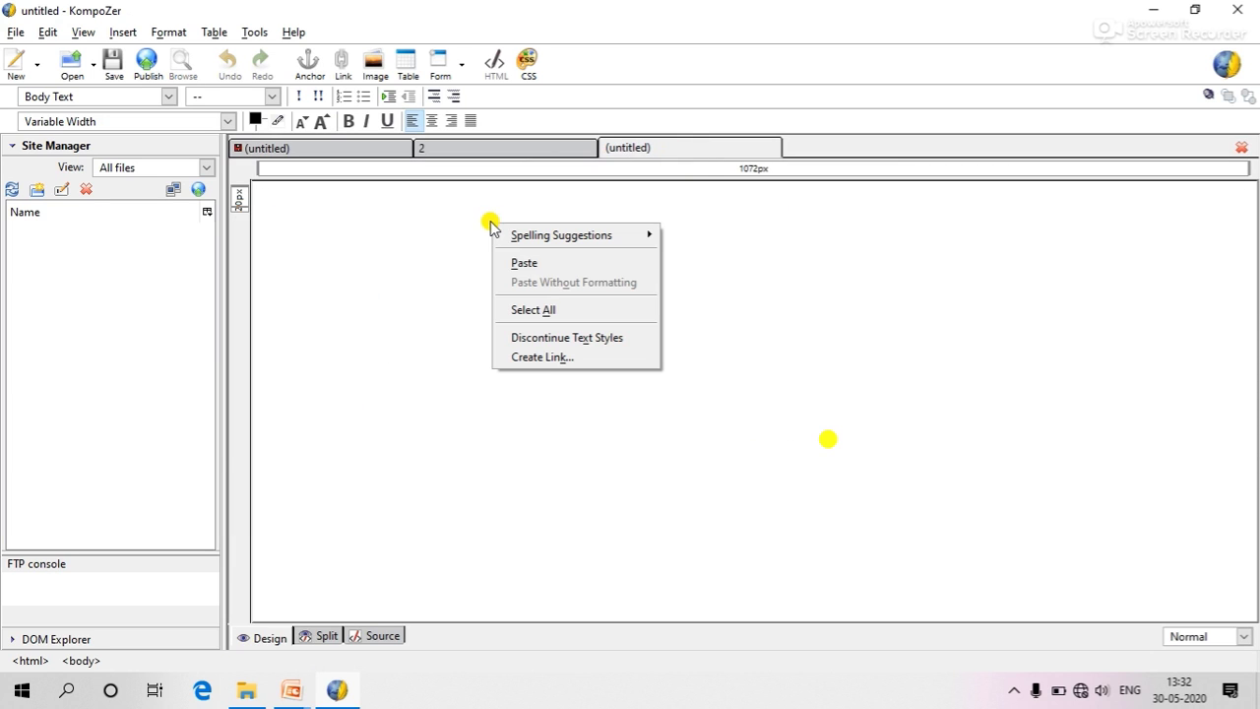
{"action": "left_click", "coordinate": [519, 263]}
Step: Below the clock image, enter the lines "clock", "Company Name: Ajanata", "price: 1500" and "no of Qty :9"
{"action": "type", "text": "clok"}
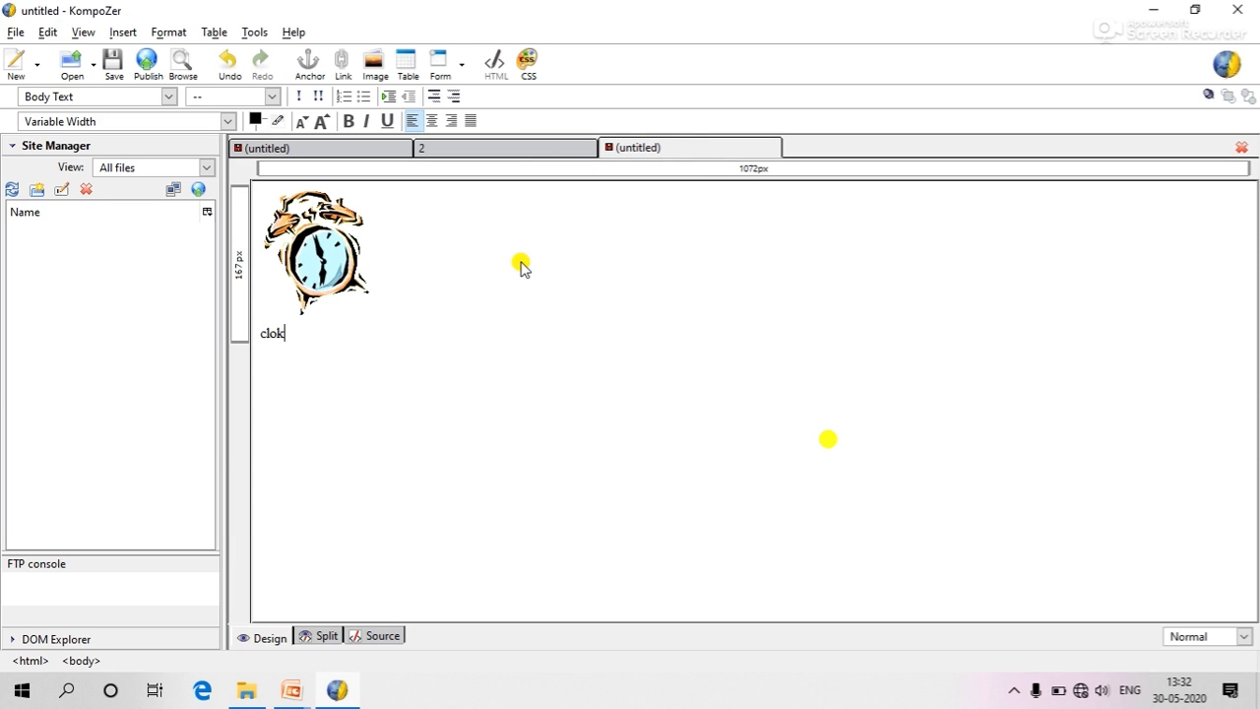
{"action": "type", "text": "ck"}
{"action": "key", "text": "Return"}
{"action": "type", "text": "Companhy"}
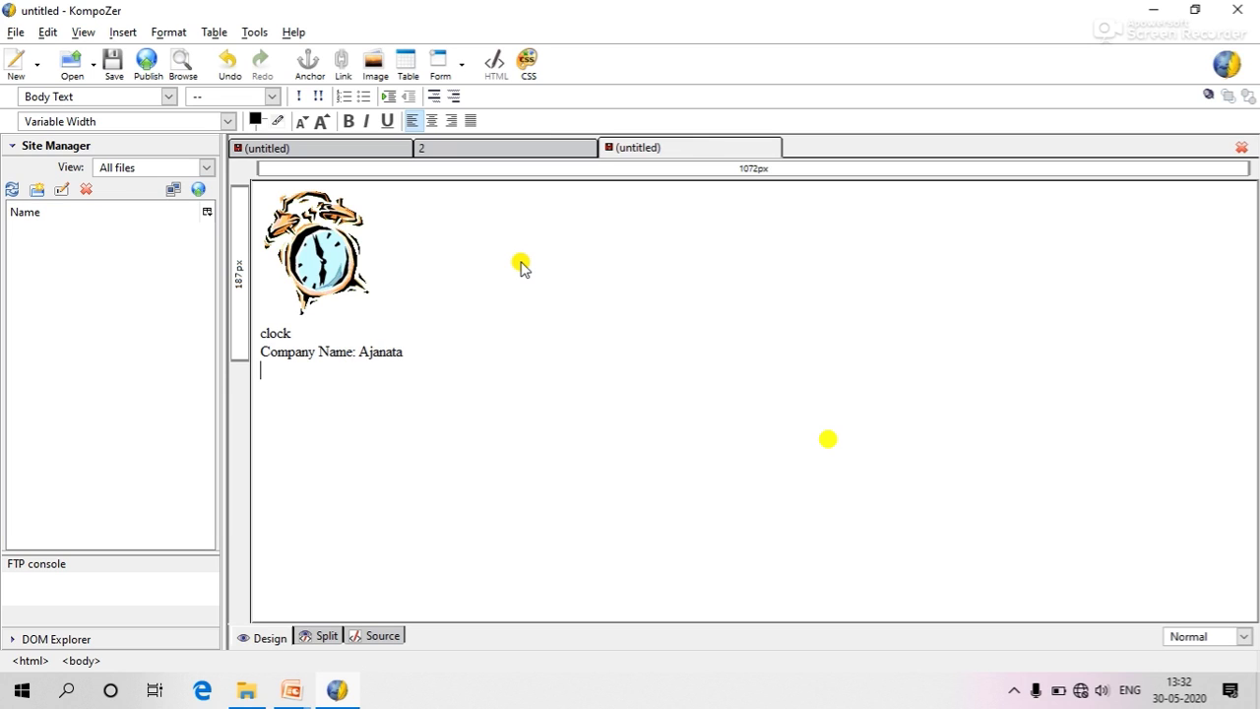
{"action": "type", "text": "1500 "}
{"action": "type", "text": "no of Qty :9"}
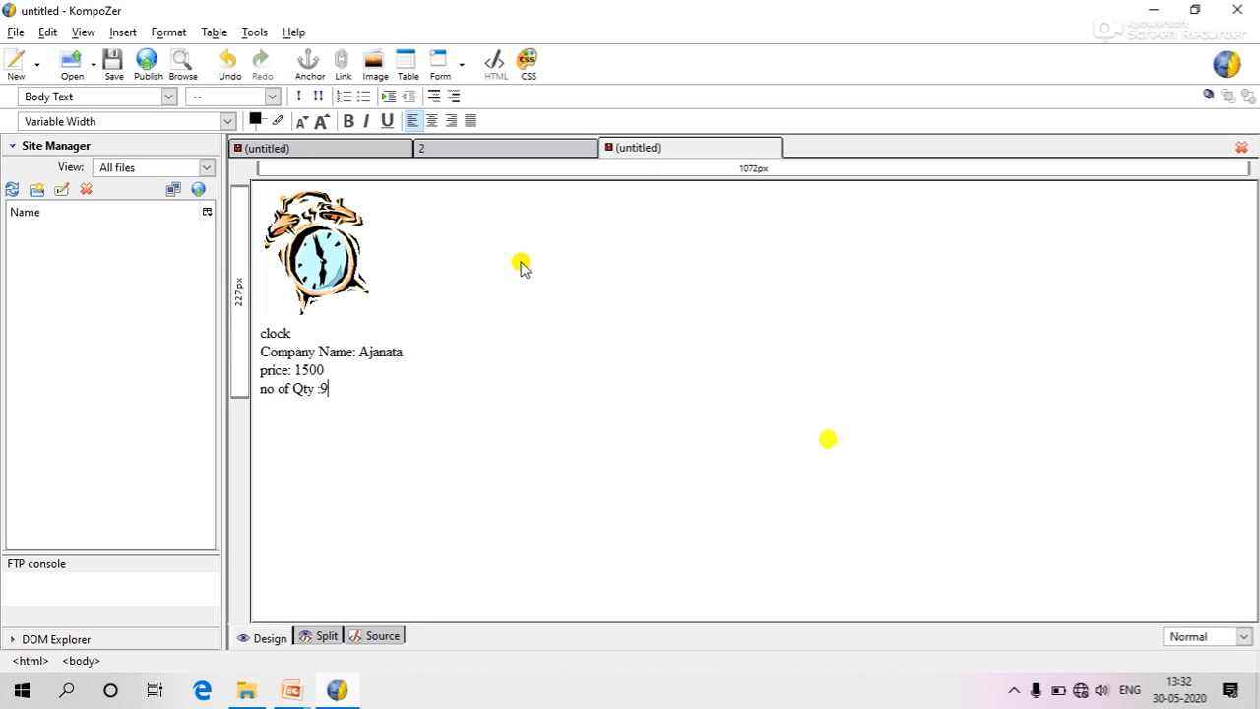
Step: Save the clock page with the title 3 as the HTML file 3 on the Desktop, and return to the Plaza page
{"action": "left_click", "coordinate": [114, 67]}
{"action": "key", "text": "Return"}
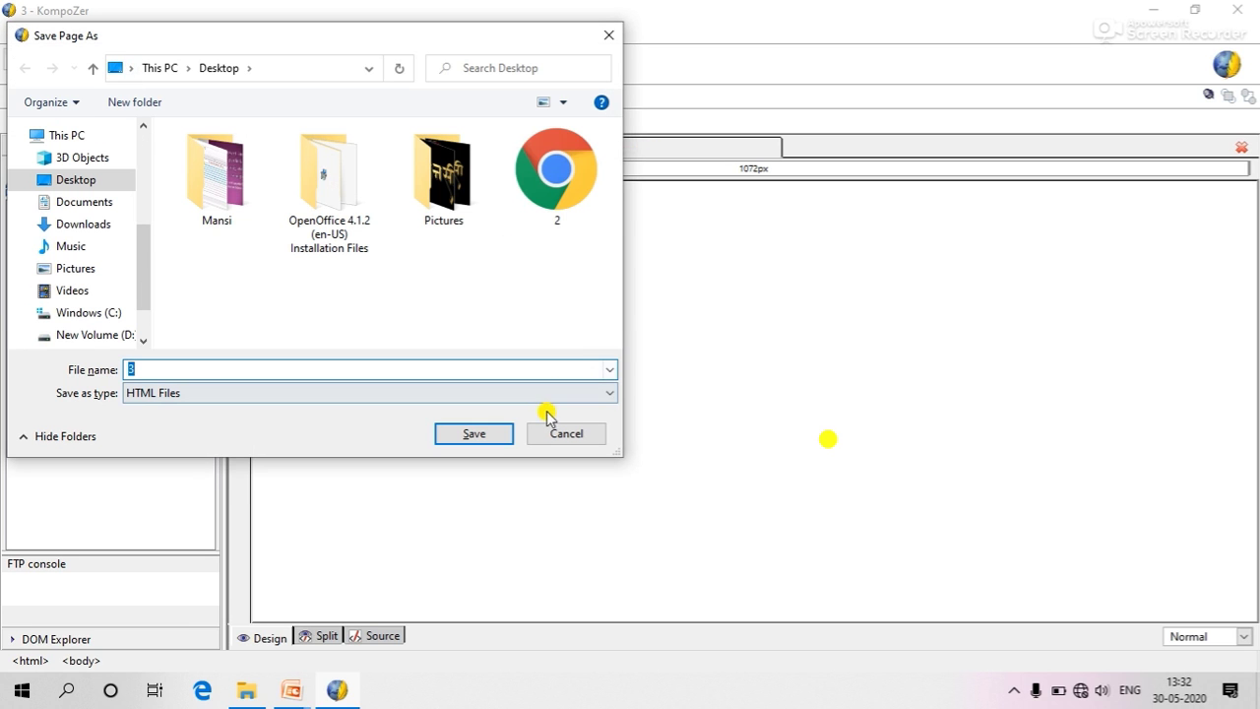
{"action": "left_click", "coordinate": [488, 433]}
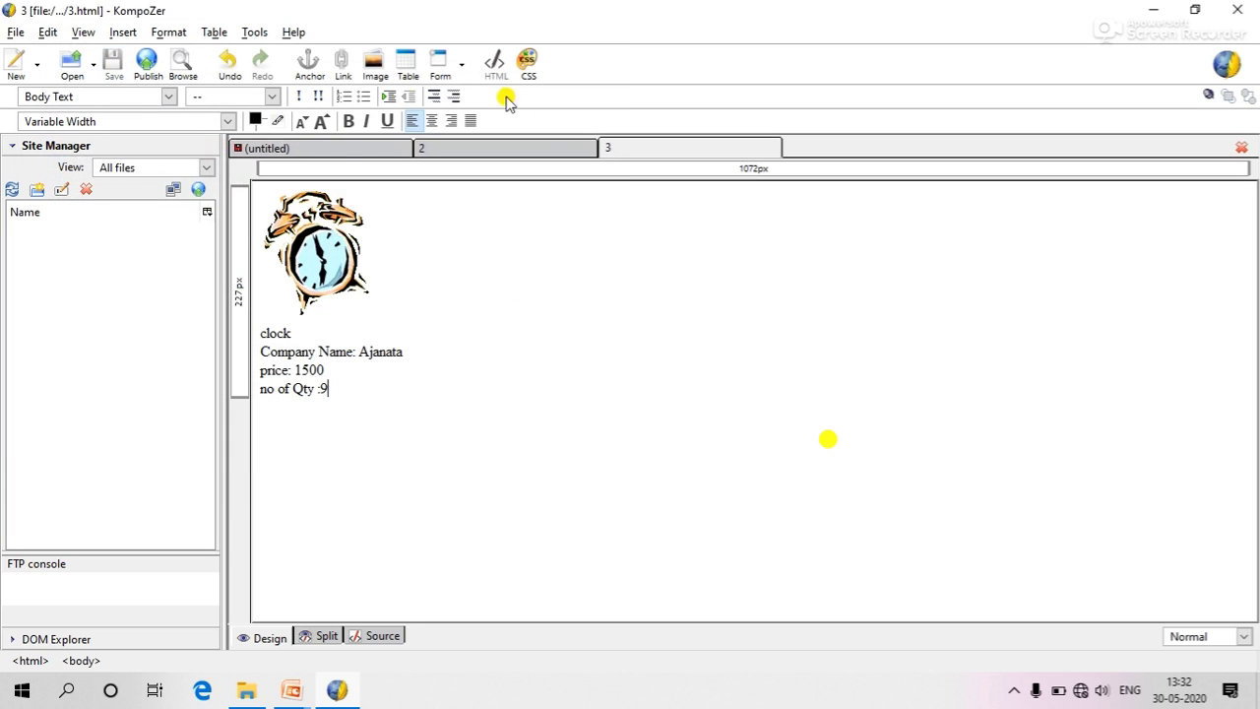
{"action": "left_click", "coordinate": [342, 150]}
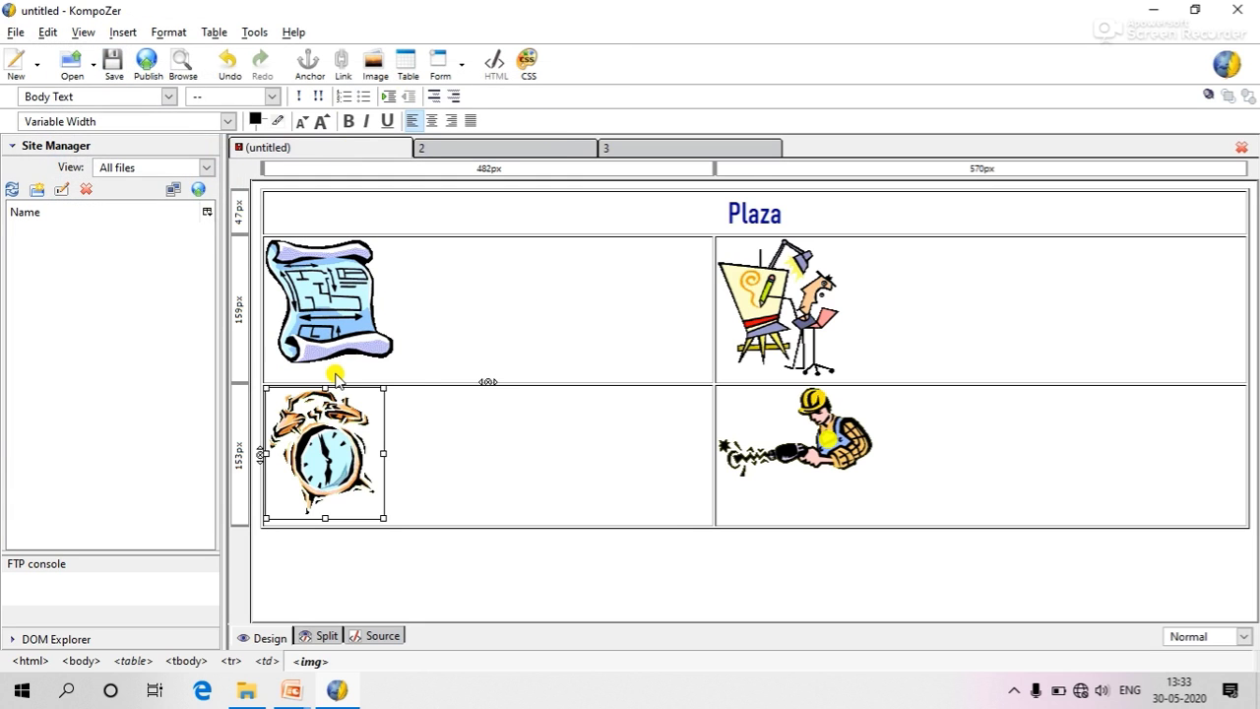
{"action": "left_click", "coordinate": [340, 280]}
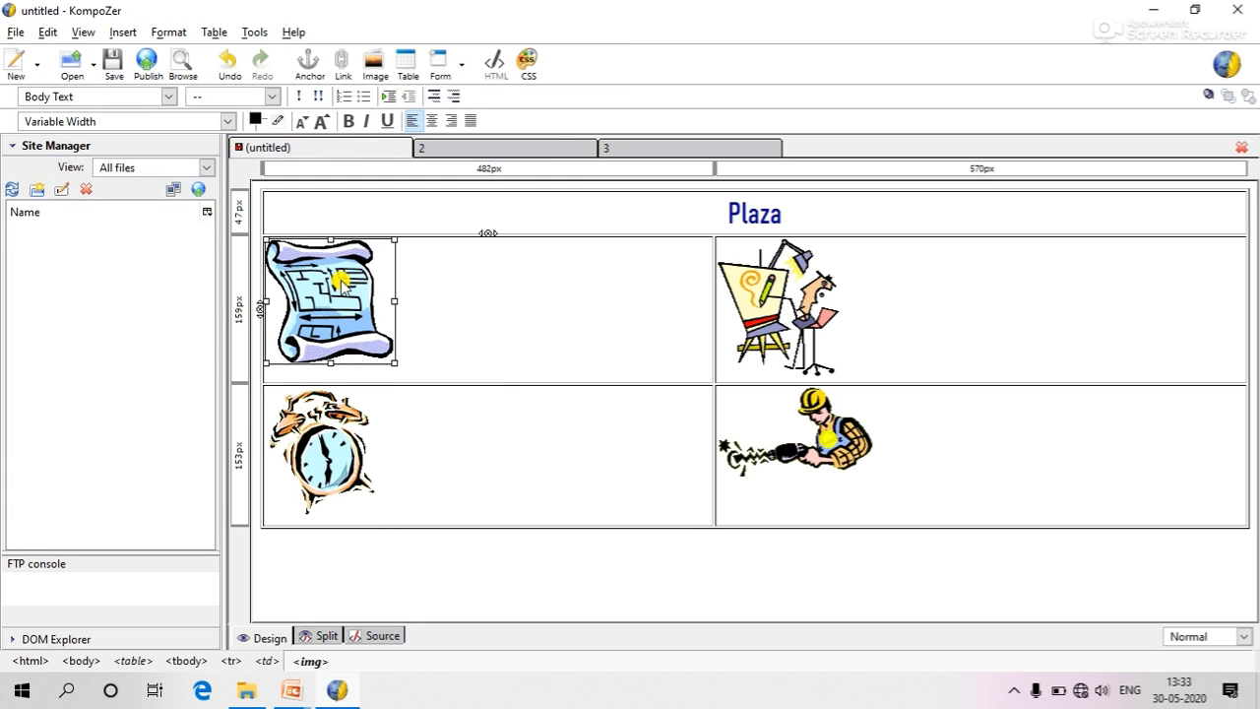
{"action": "left_click", "coordinate": [300, 473]}
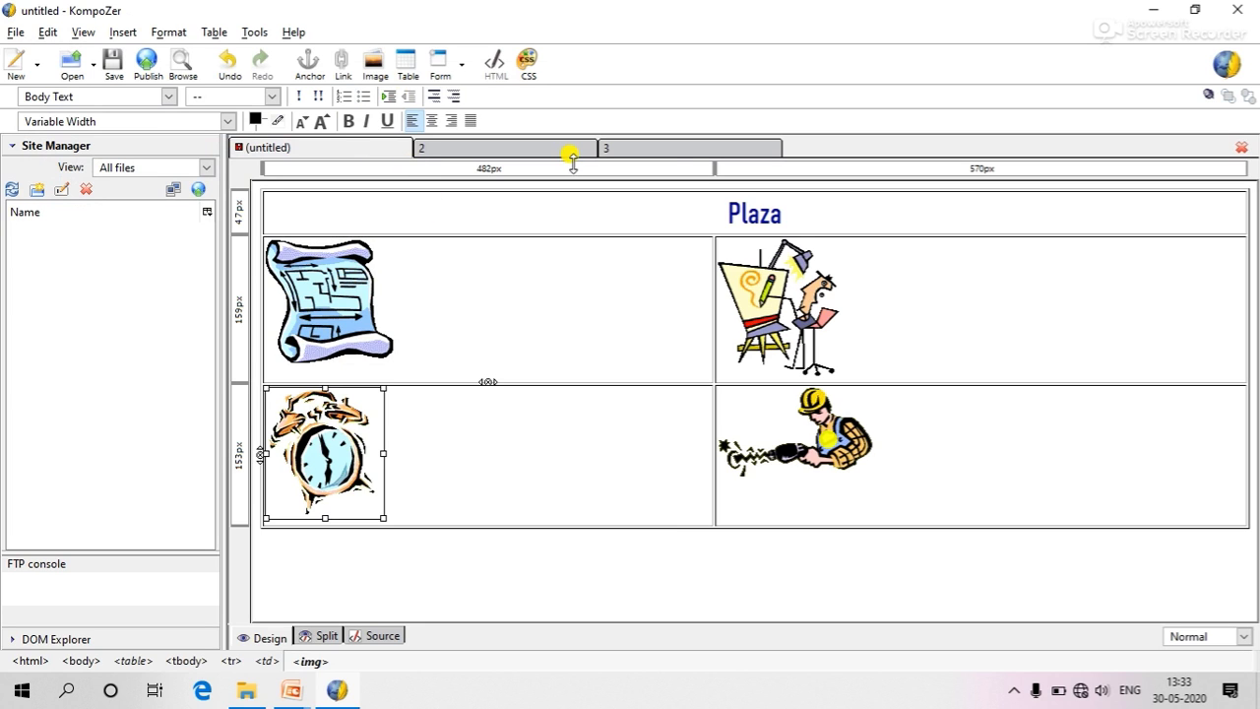
{"action": "left_click", "coordinate": [334, 272]}
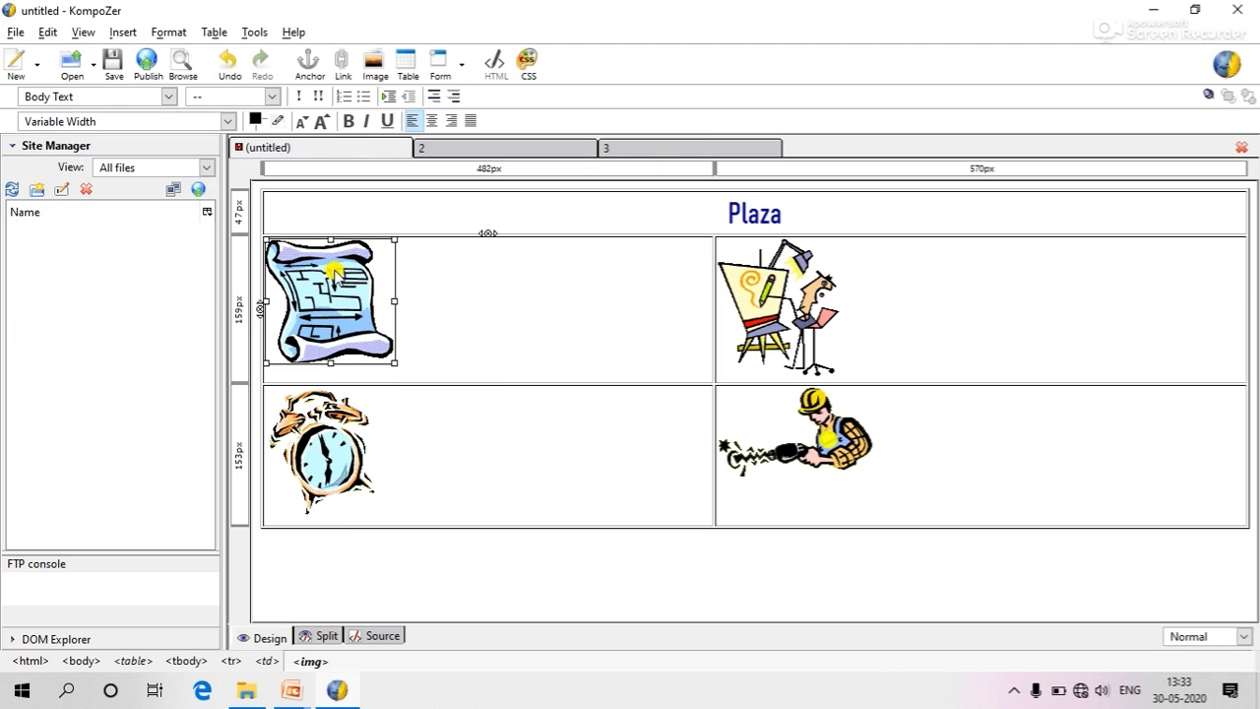
{"action": "right_click", "coordinate": [335, 272]}
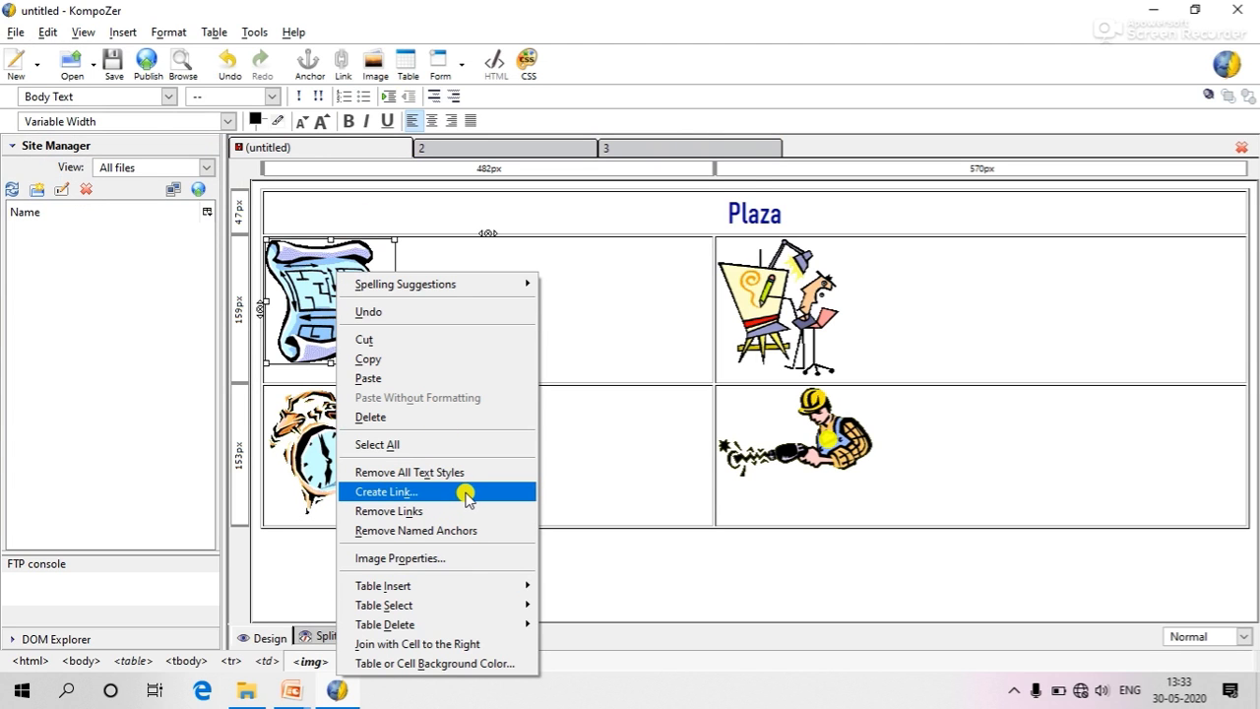
{"action": "left_click", "coordinate": [663, 345]}
{"action": "left_click", "coordinate": [443, 334]}
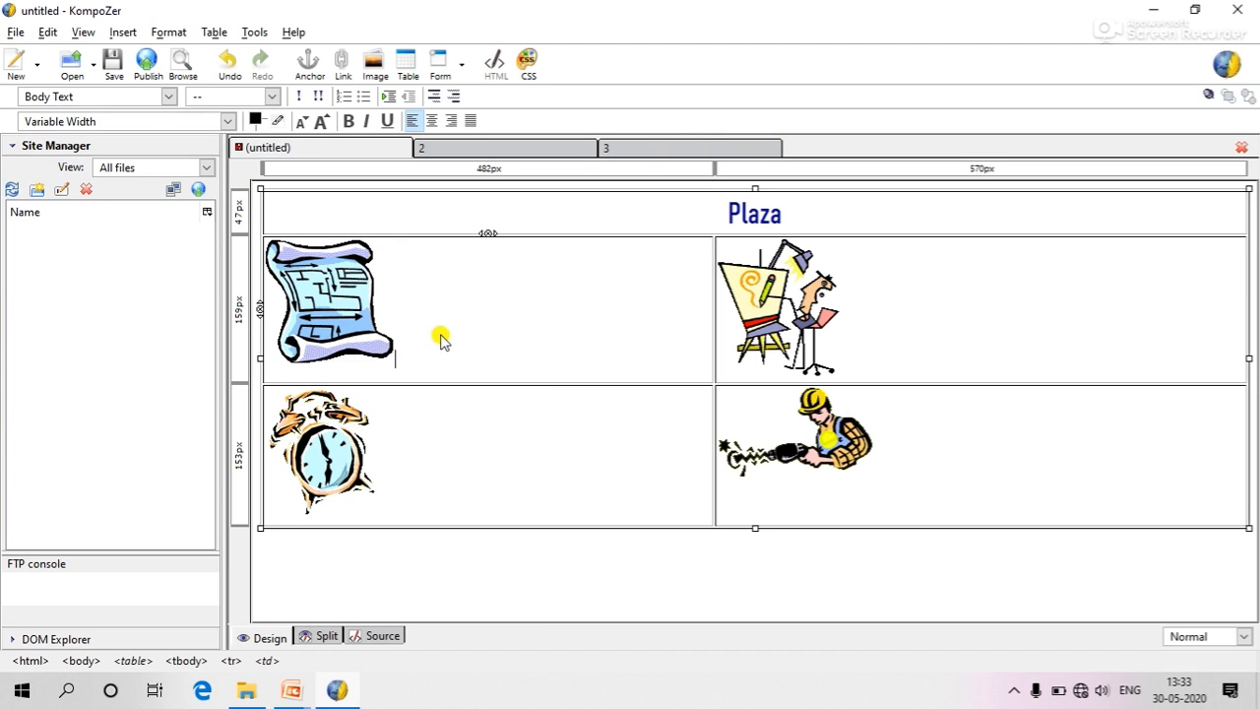
Step: Link the papers image in the Plaza table to the Desktop file 2.html
{"action": "left_click", "coordinate": [315, 295]}
{"action": "left_click", "coordinate": [345, 67]}
{"action": "left_click", "coordinate": [363, 142]}
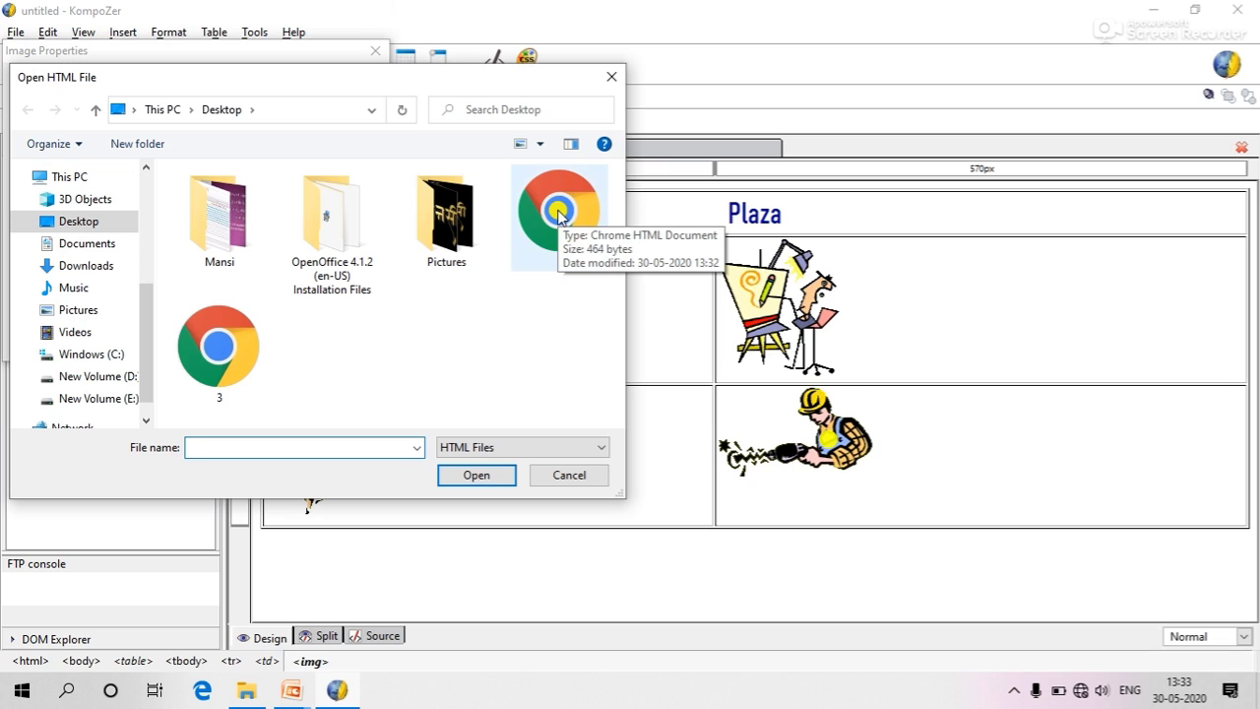
{"action": "left_click", "coordinate": [559, 215]}
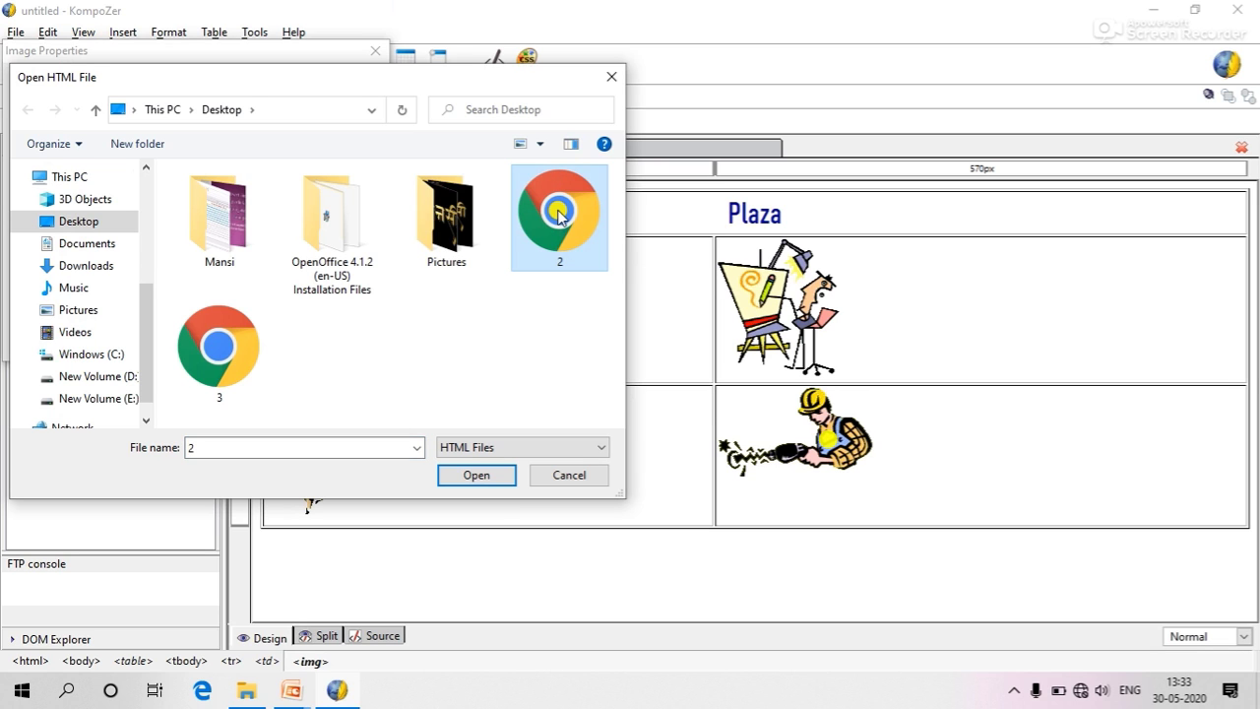
{"action": "left_click", "coordinate": [474, 476]}
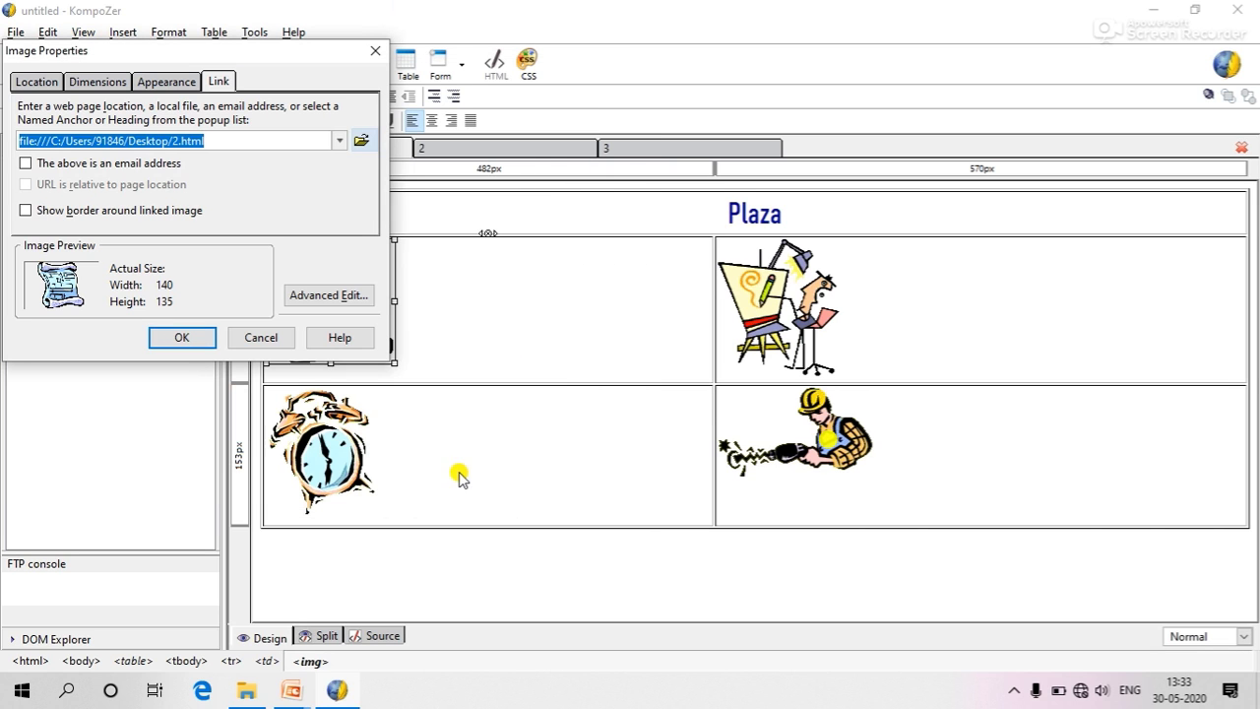
{"action": "left_click", "coordinate": [187, 333]}
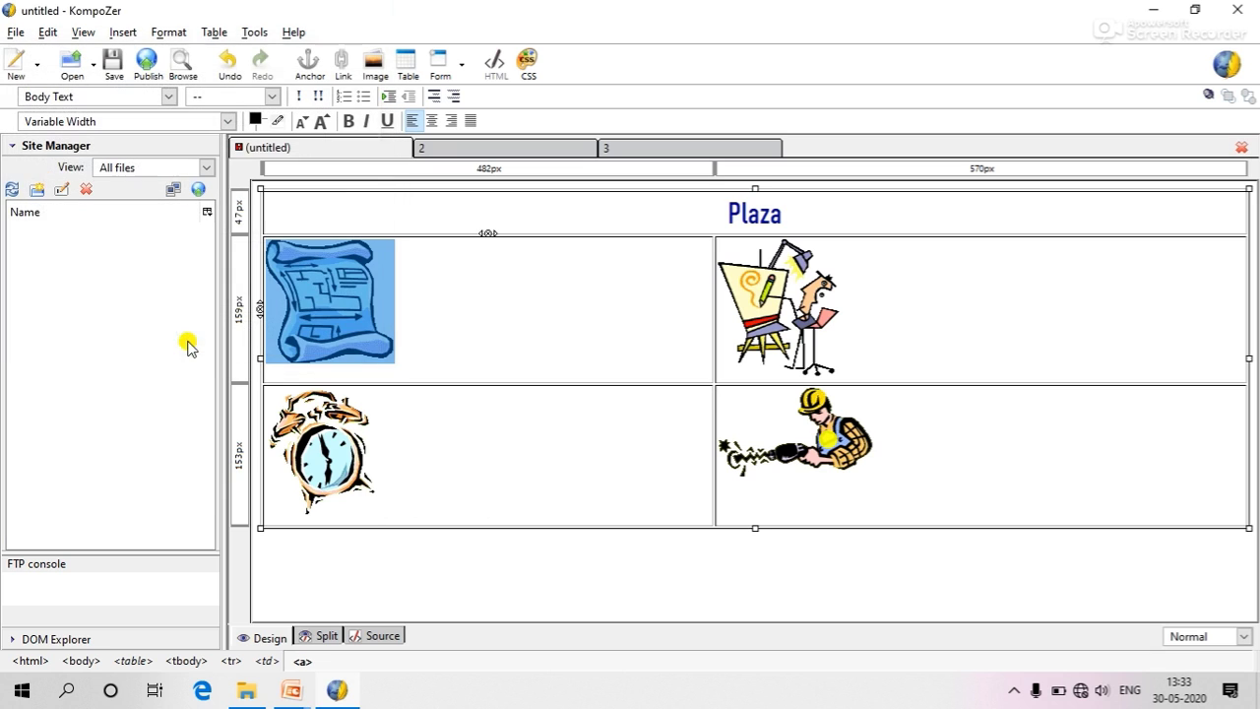
Step: Link the alarm clock image in the Plaza table to the Desktop file 3.html
{"action": "left_click", "coordinate": [308, 470]}
{"action": "right_click", "coordinate": [308, 471]}
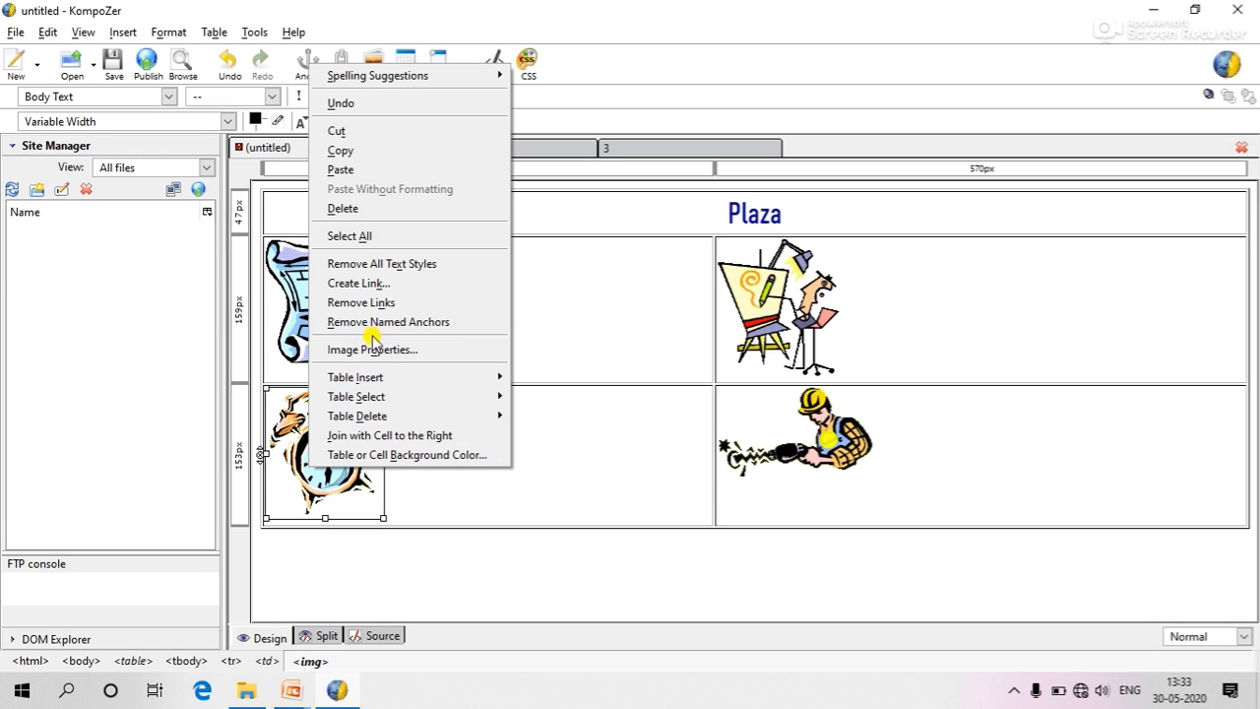
{"action": "left_click", "coordinate": [406, 284]}
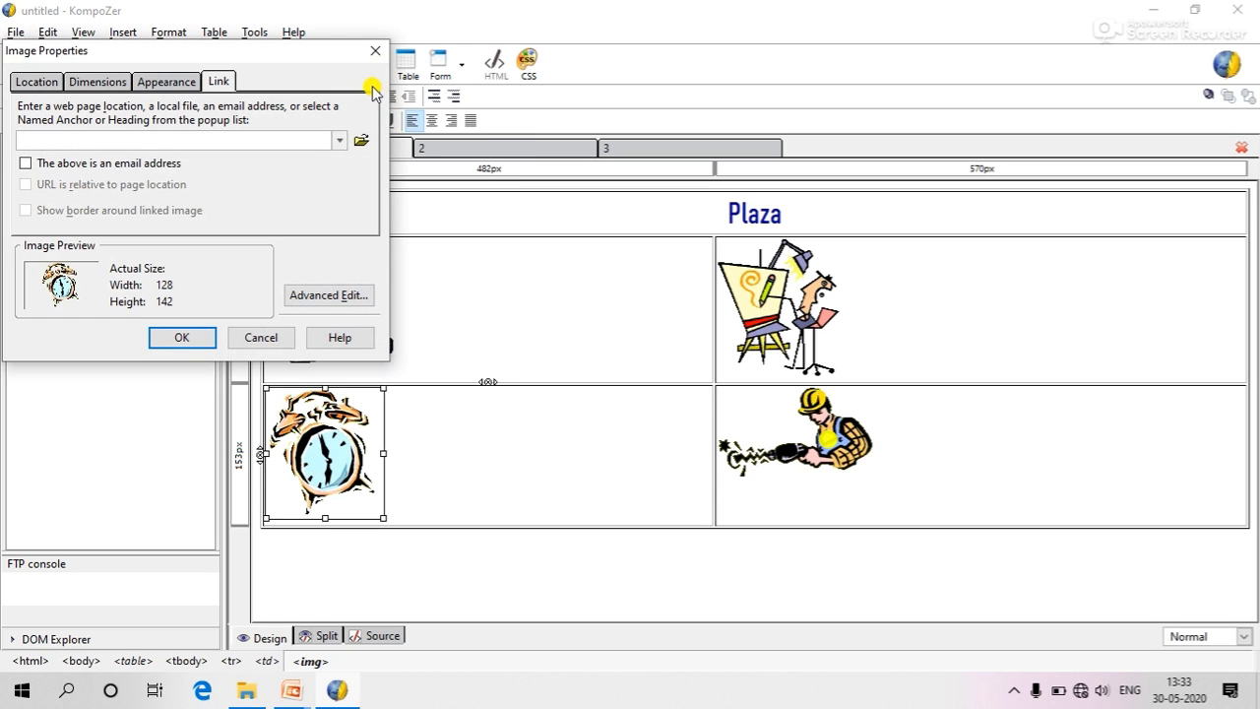
{"action": "left_click_drag", "start_coordinate": [309, 50], "coordinate": [577, 141]}
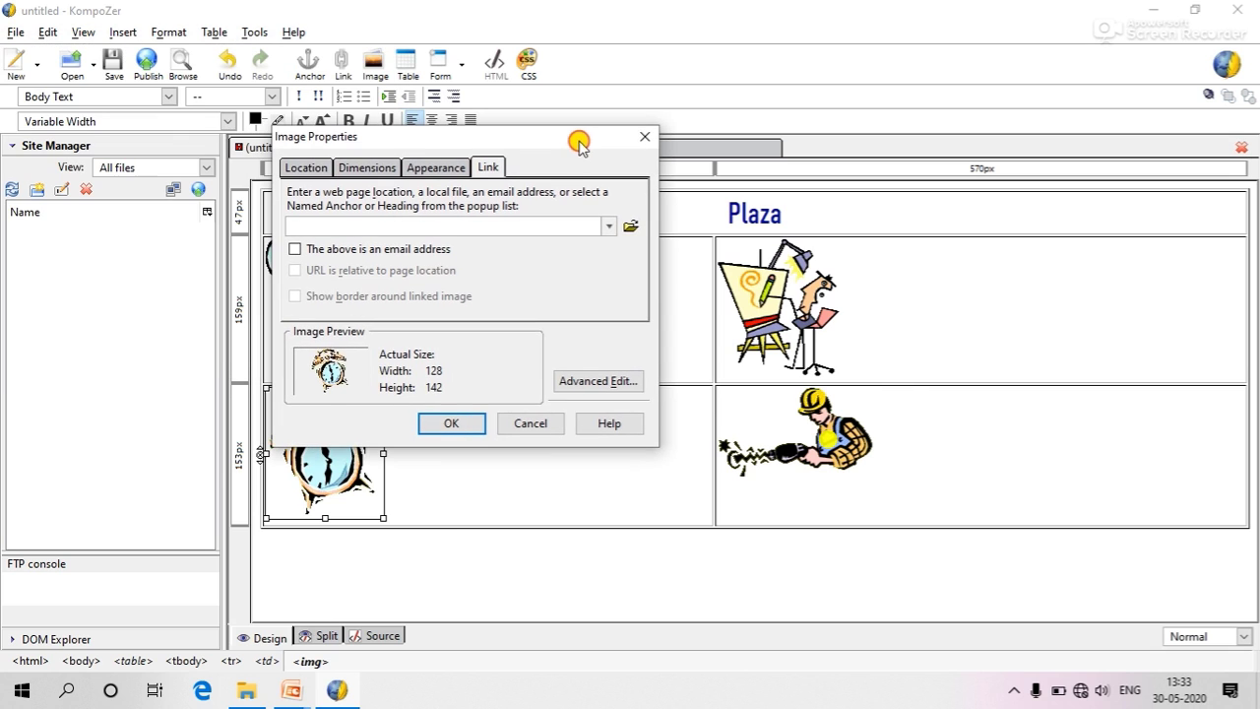
{"action": "left_click", "coordinate": [632, 227]}
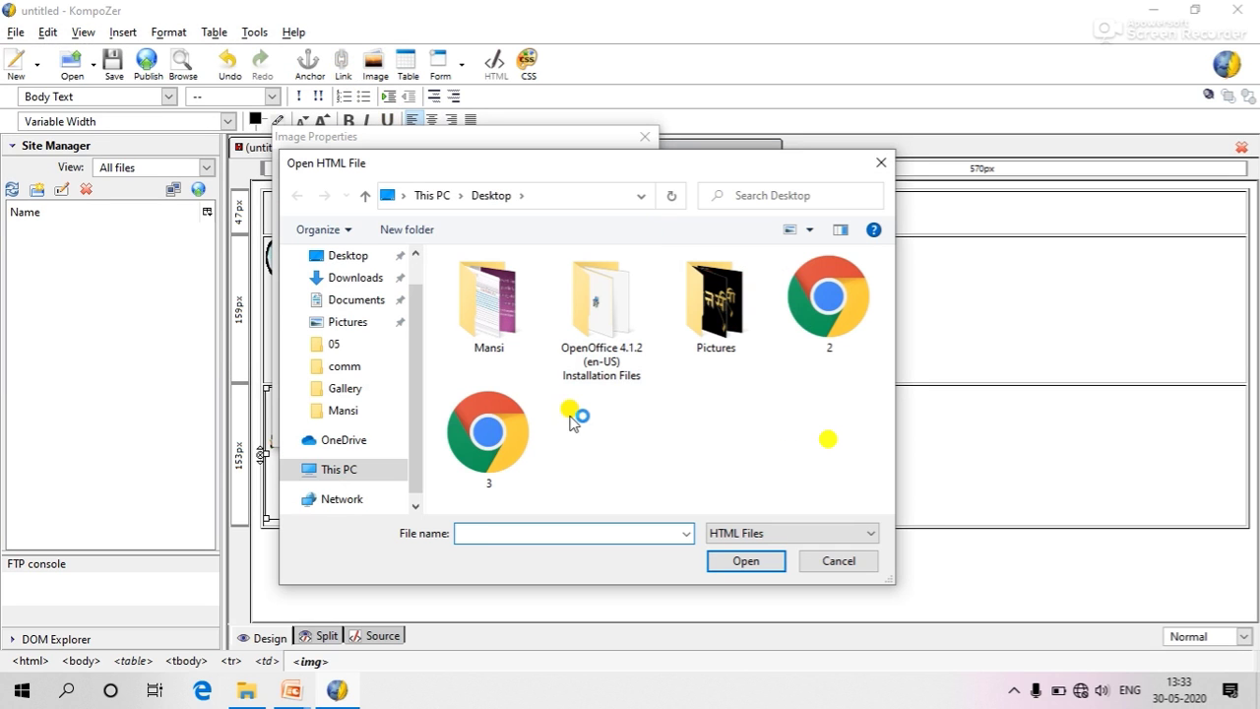
{"action": "left_click", "coordinate": [514, 436]}
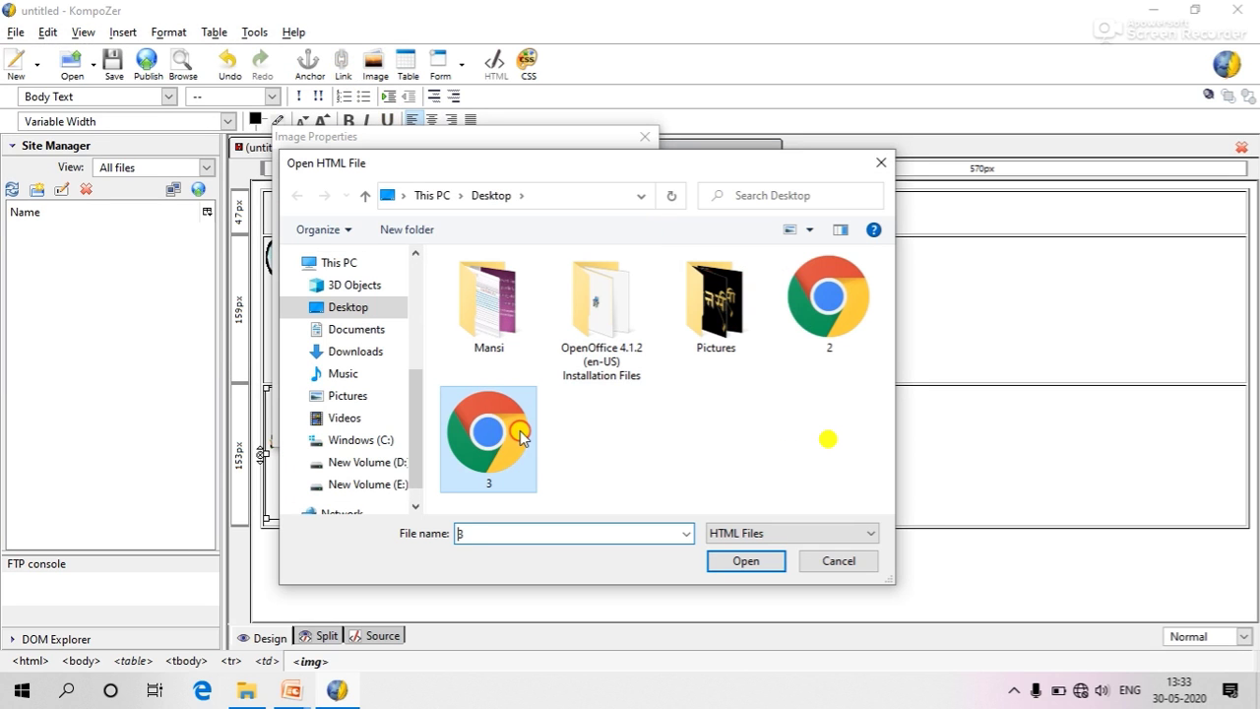
{"action": "left_click", "coordinate": [778, 563]}
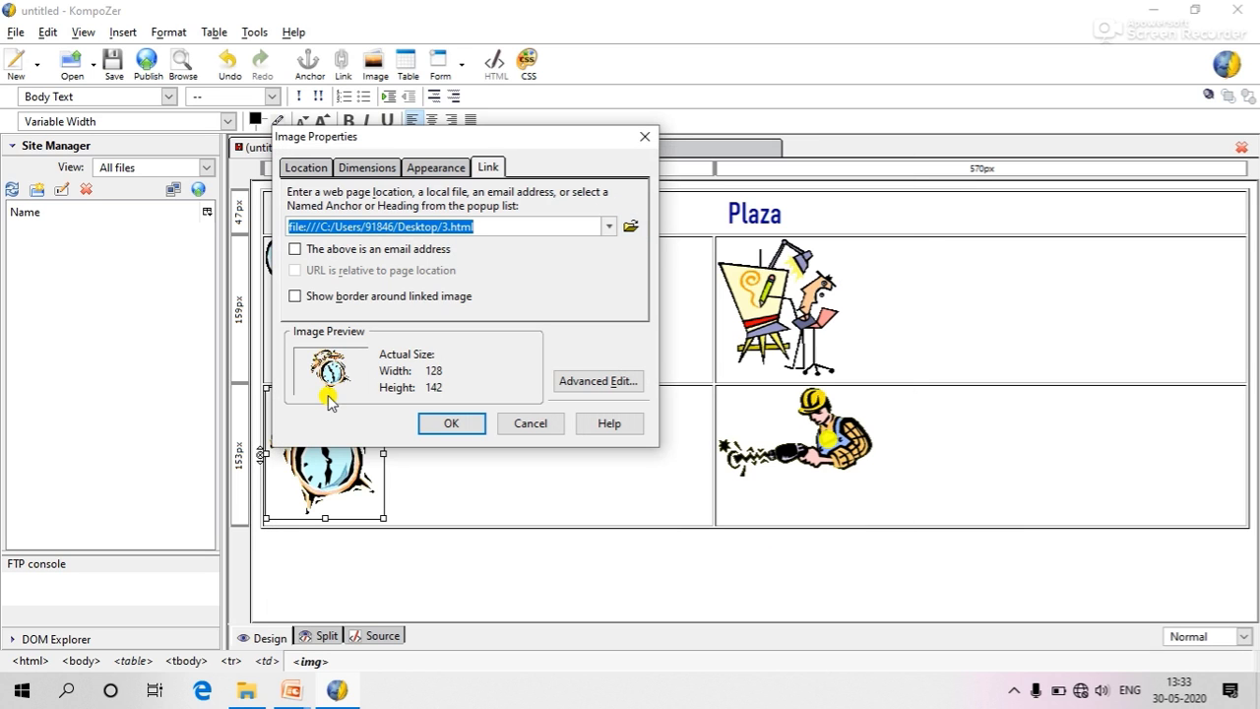
{"action": "left_click", "coordinate": [451, 423]}
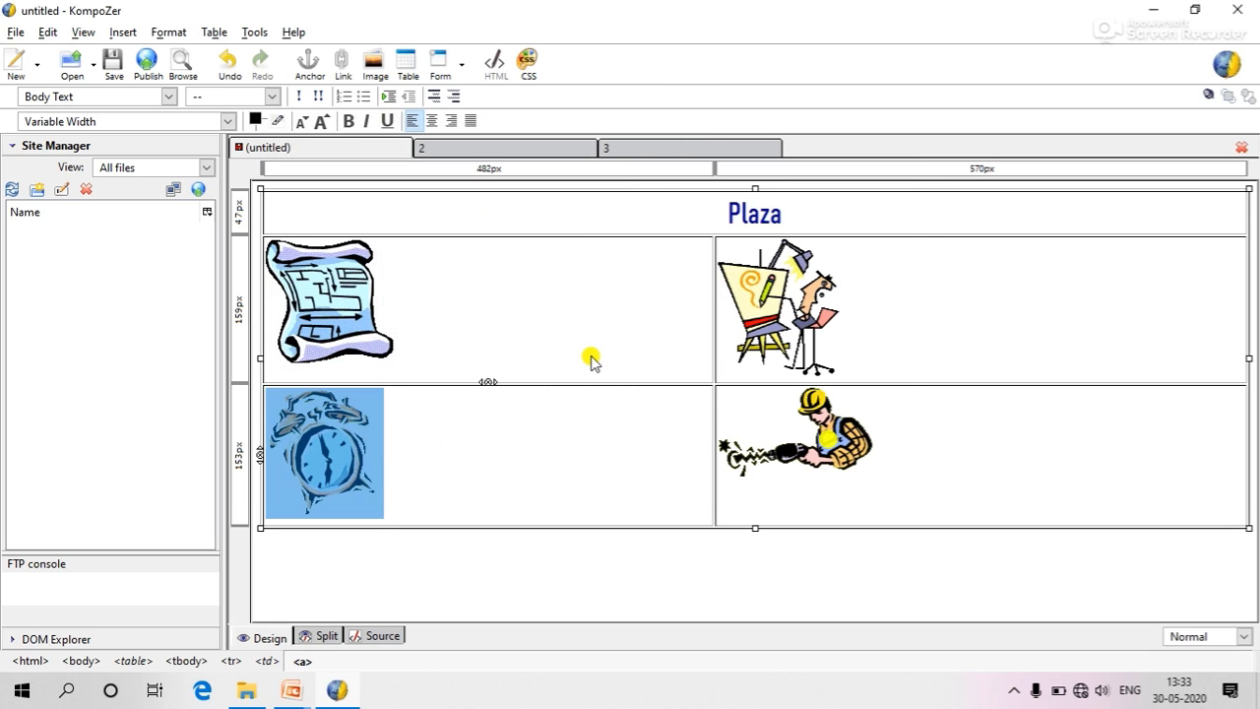
{"action": "left_click", "coordinate": [577, 330]}
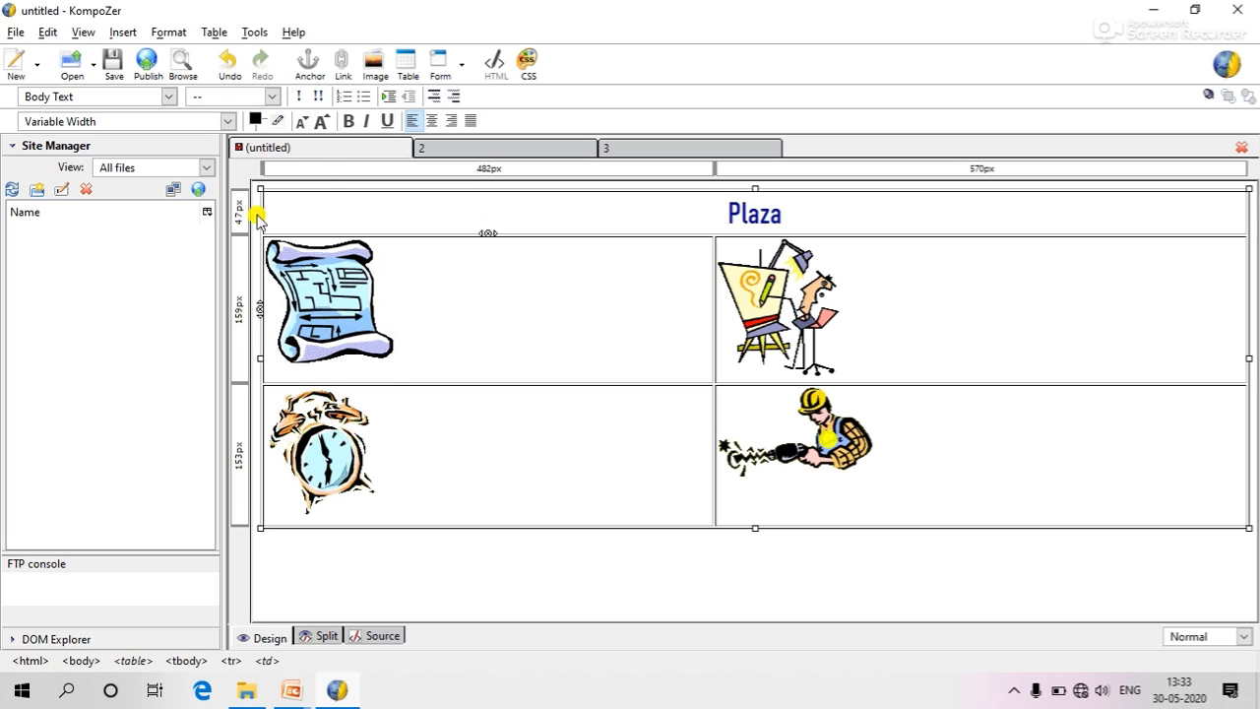
Step: Save the Plaza page with the title 1 as the HTML file 1 on the Desktop
{"action": "left_click", "coordinate": [110, 63]}
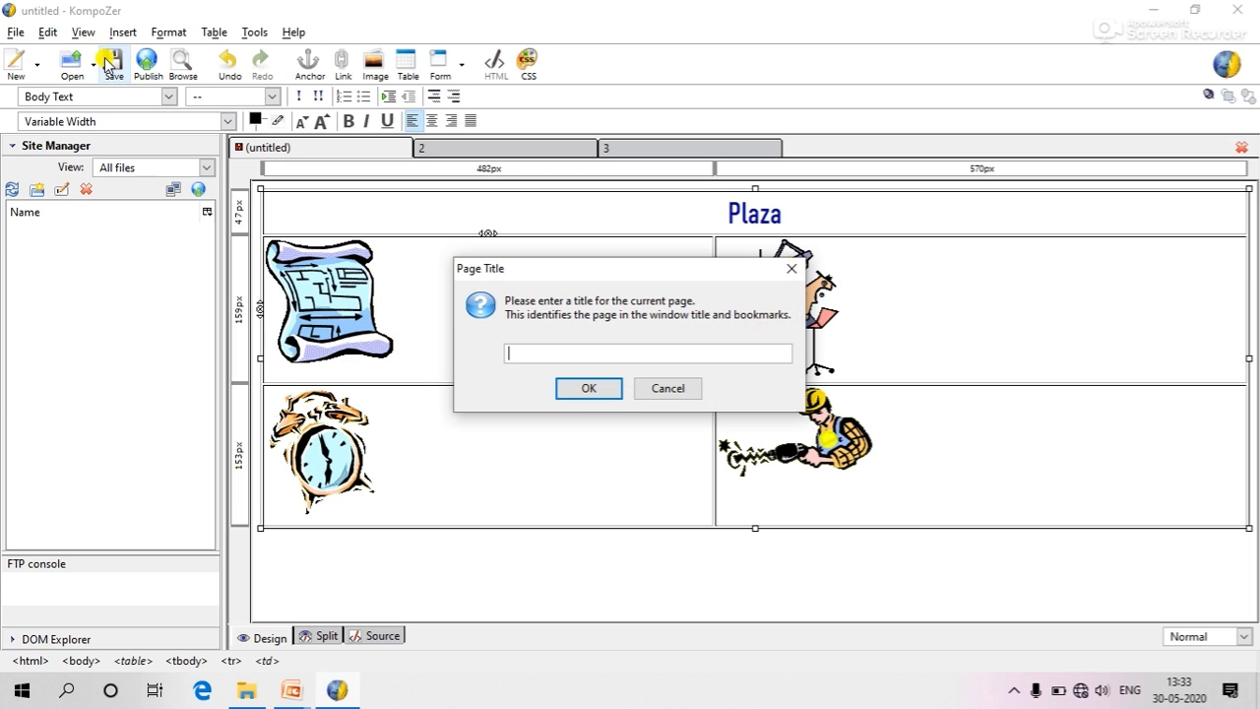
{"action": "left_click", "coordinate": [605, 389]}
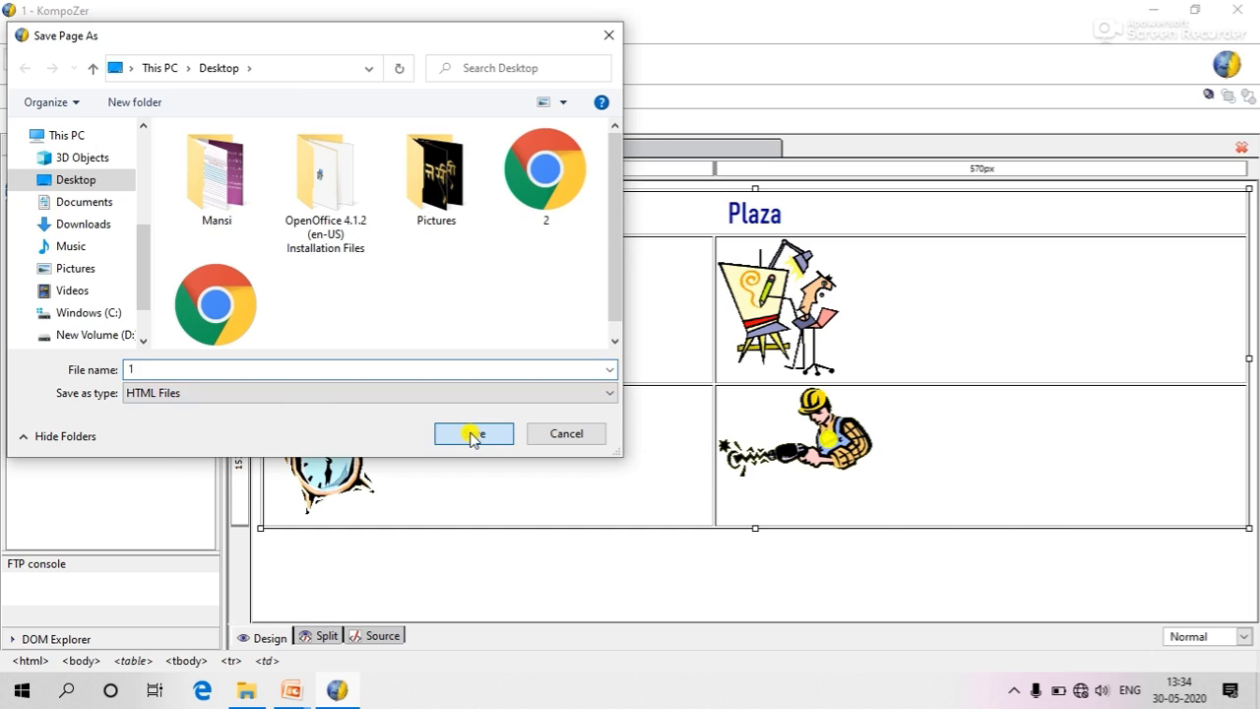
{"action": "left_click", "coordinate": [471, 435]}
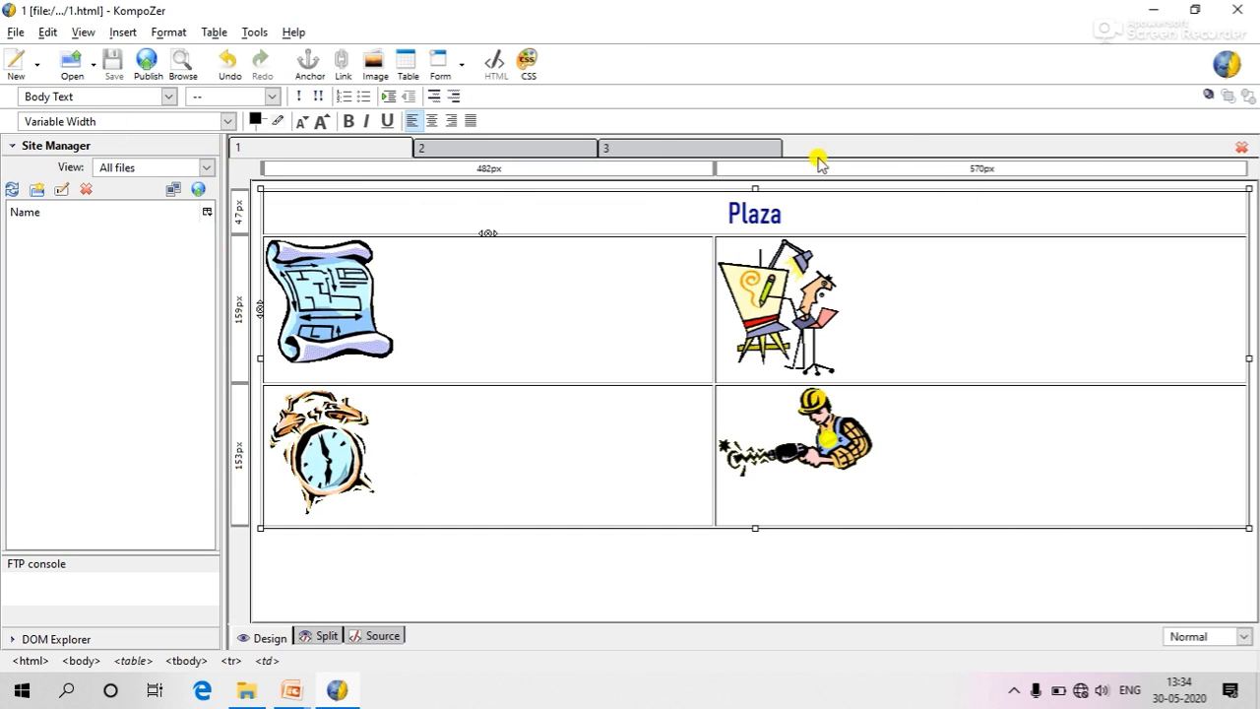
Step: On the papers page, add the line "Order Now" below the quantity line, separated by a blank line
{"action": "left_click", "coordinate": [479, 147]}
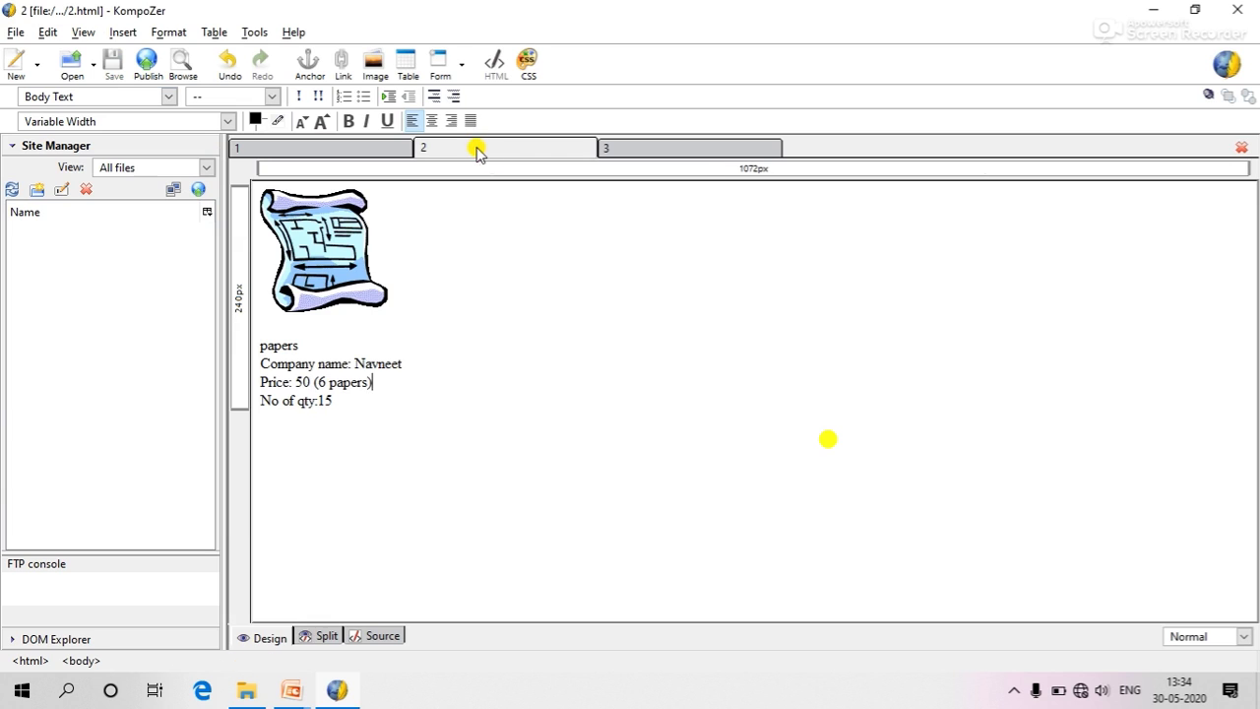
{"action": "left_click", "coordinate": [712, 151]}
{"action": "left_click", "coordinate": [573, 153]}
{"action": "left_click", "coordinate": [380, 410]}
{"action": "key", "text": "Return"}
{"action": "type", "text": "Oder"}
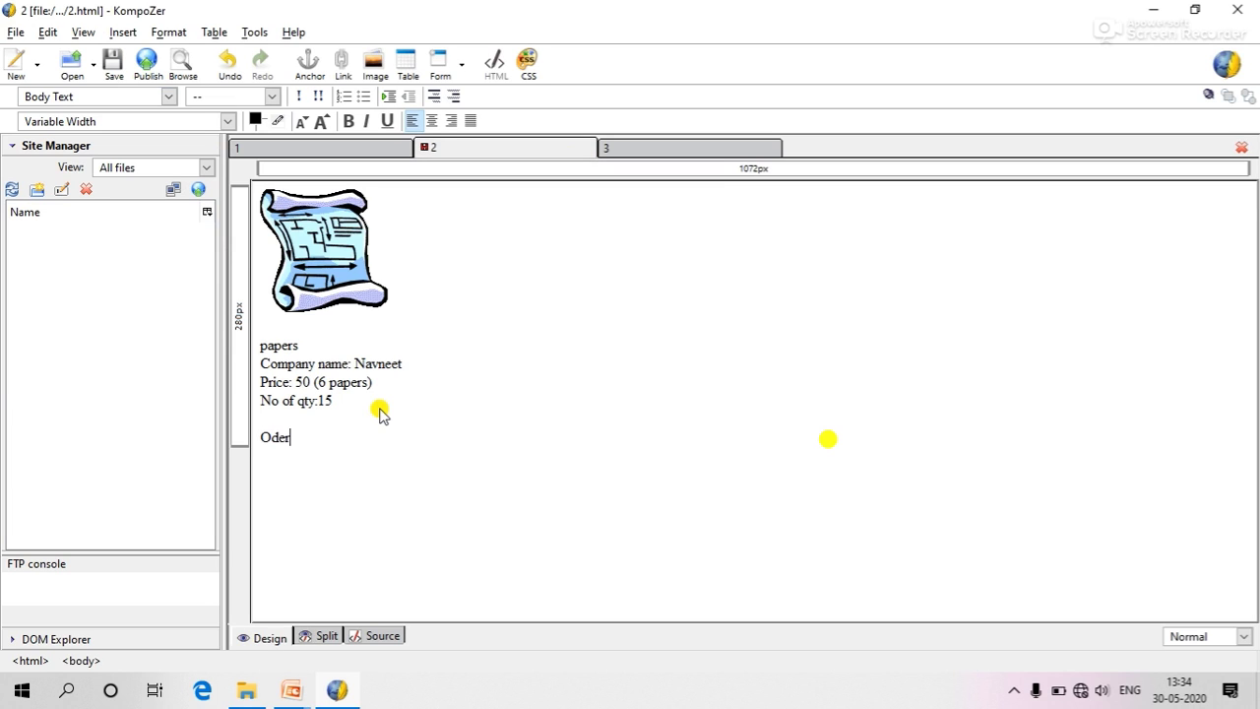
{"action": "type", "text": "rder Now"}
Step: On the clock page, add the line "Order Now" below the quantity line, separated by a blank line
{"action": "left_click", "coordinate": [653, 153]}
{"action": "key", "text": "Return"}
{"action": "type", "text": "Order Now"}
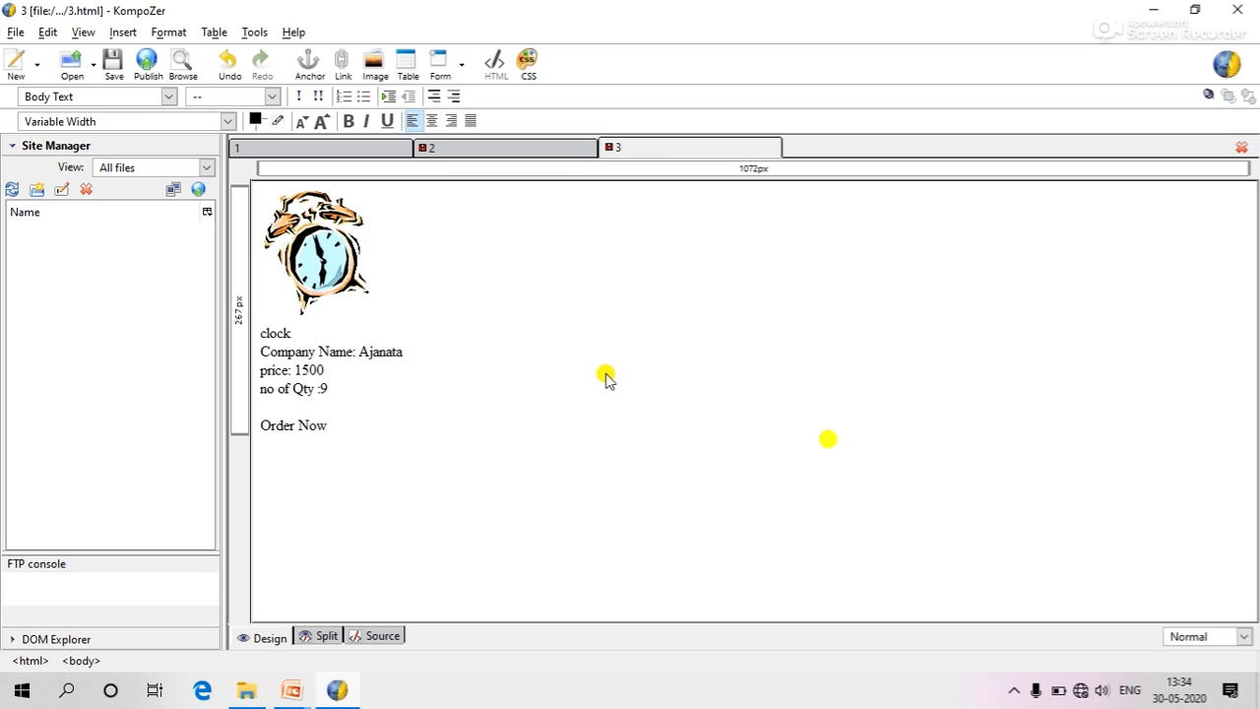
Step: Create a new blank page and insert a table with four rows and two columns
{"action": "left_click", "coordinate": [14, 61]}
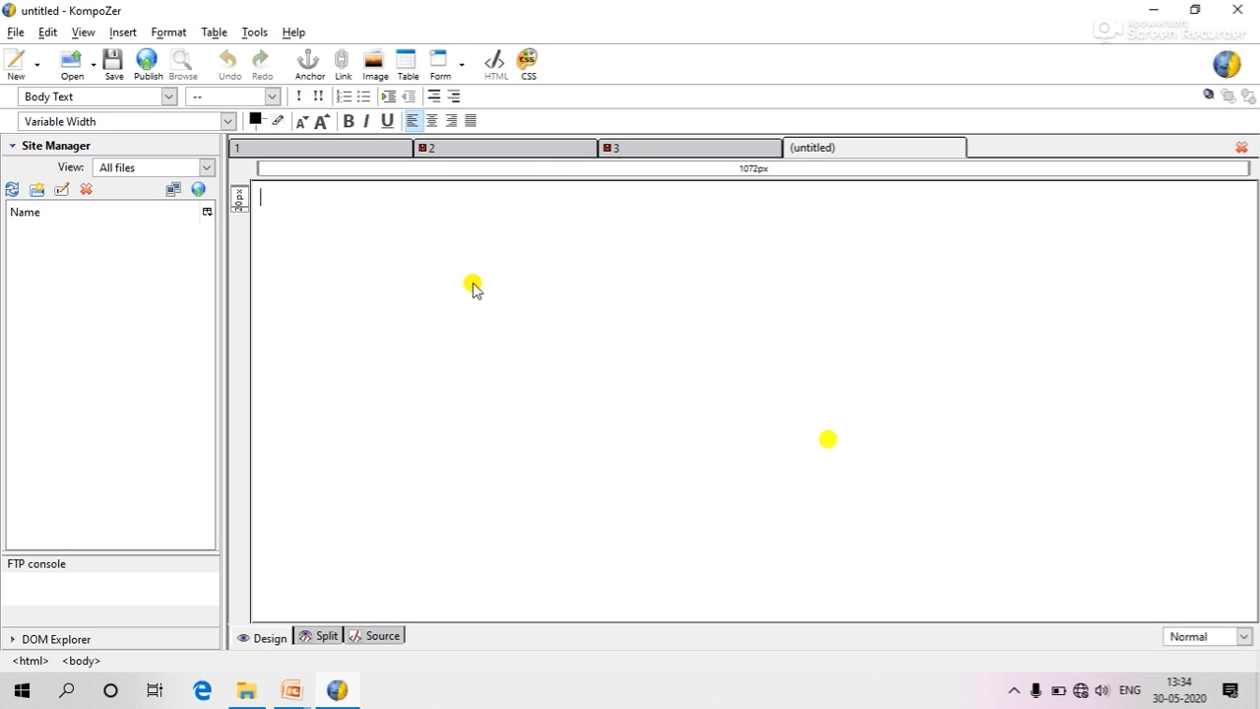
{"action": "left_click", "coordinate": [407, 69]}
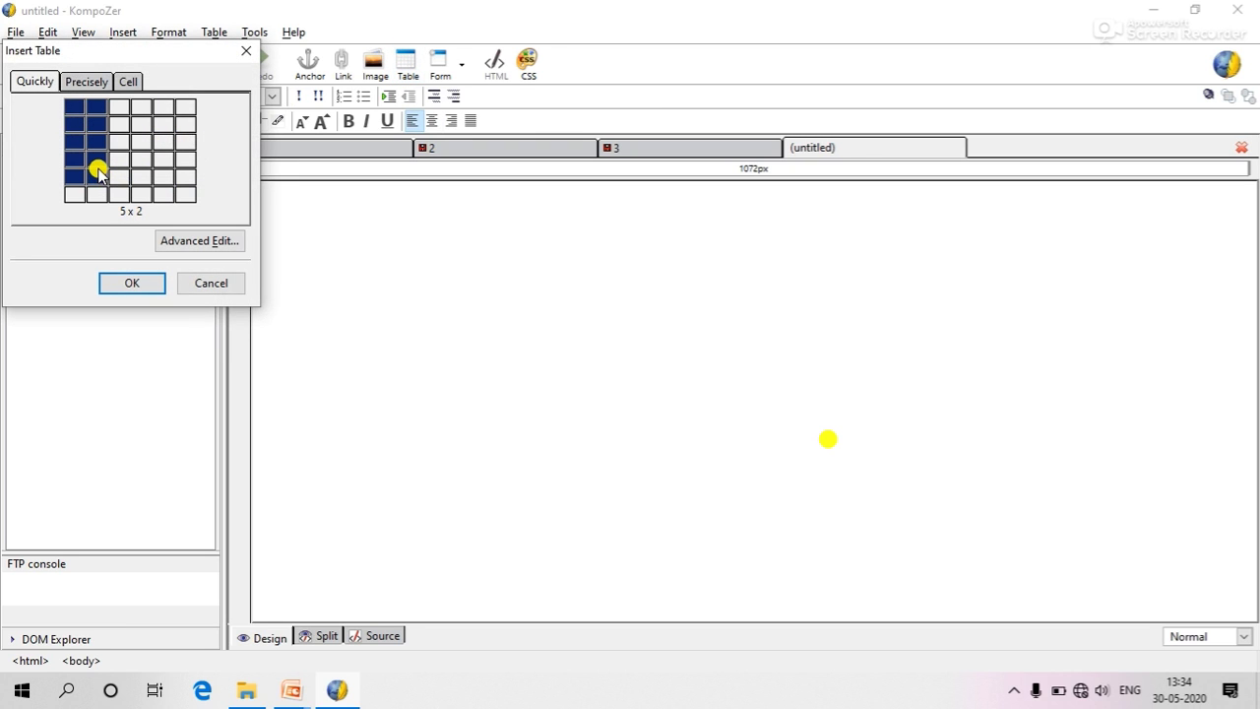
{"action": "left_click", "coordinate": [97, 157]}
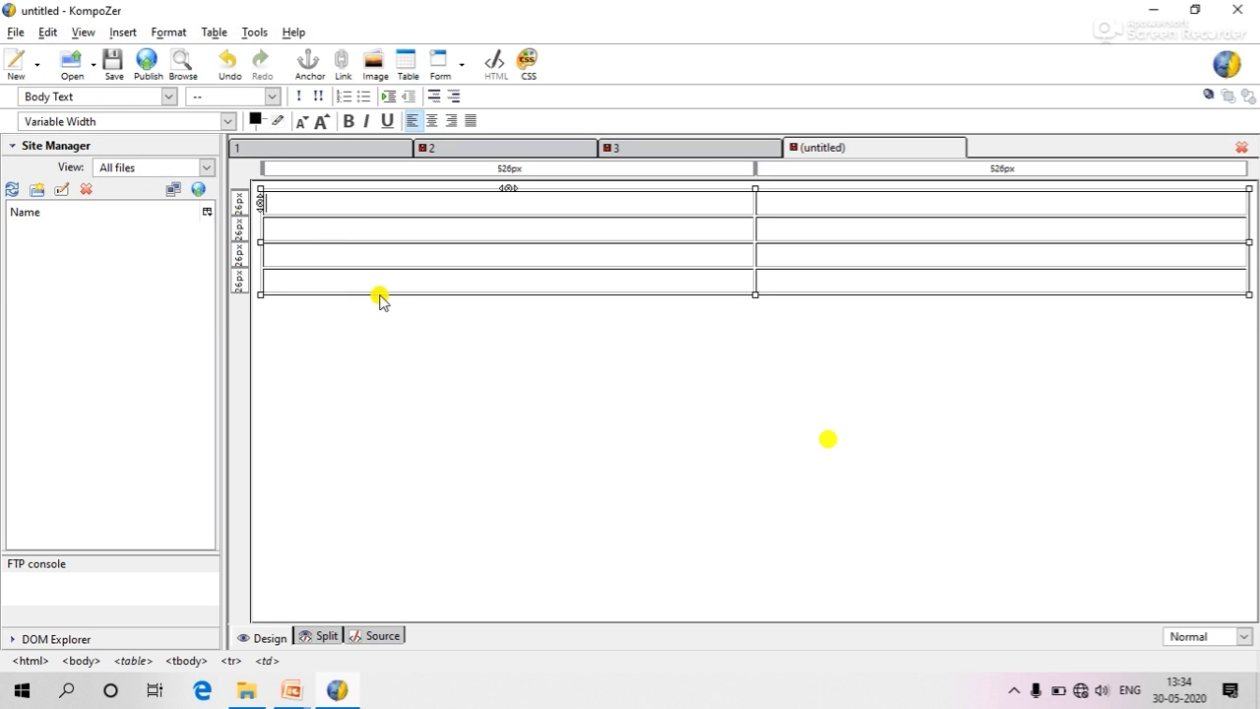
Step: Fill the table's first column with the labels "Enter Name:", "Address", "Contact no" and "mode of Payment"
{"action": "type", "text": "Enter NAME"}
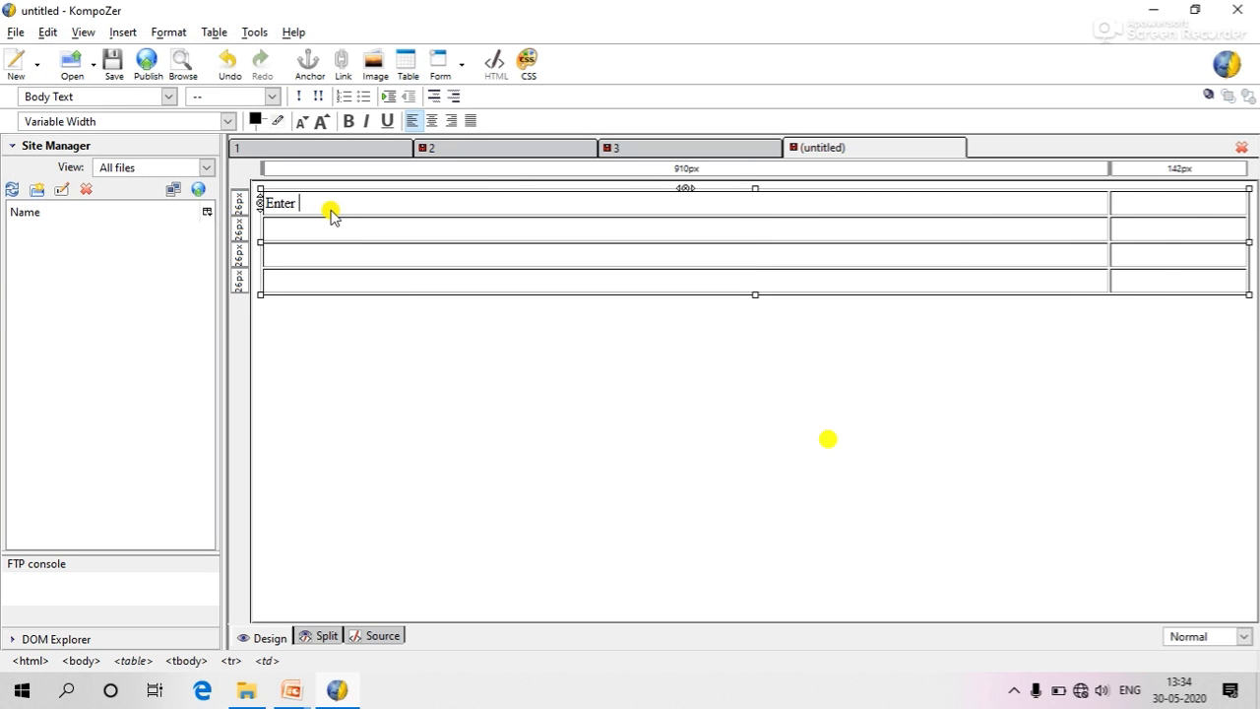
{"action": "key", "text": "BackSpace"}
{"action": "key", "text": "BackSpace"}
{"action": "key", "text": "BackSpace"}
{"action": "type", "text": "ame"}
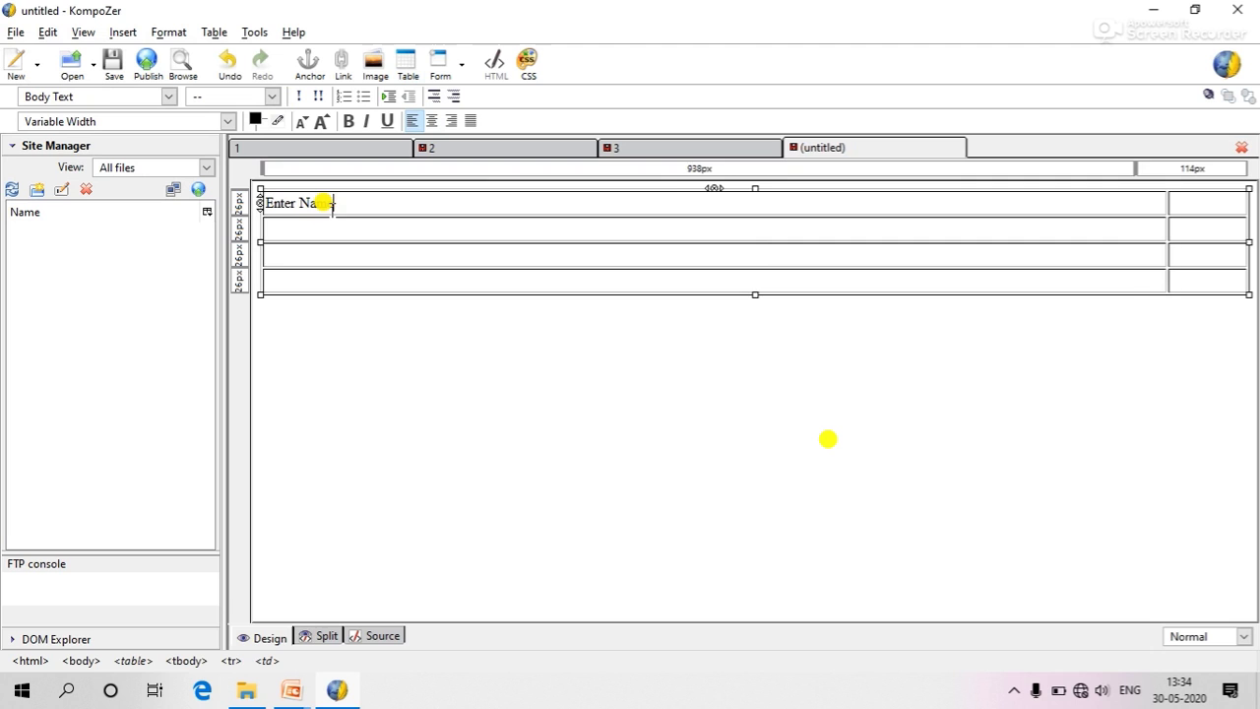
{"action": "key", "text": "Down"}
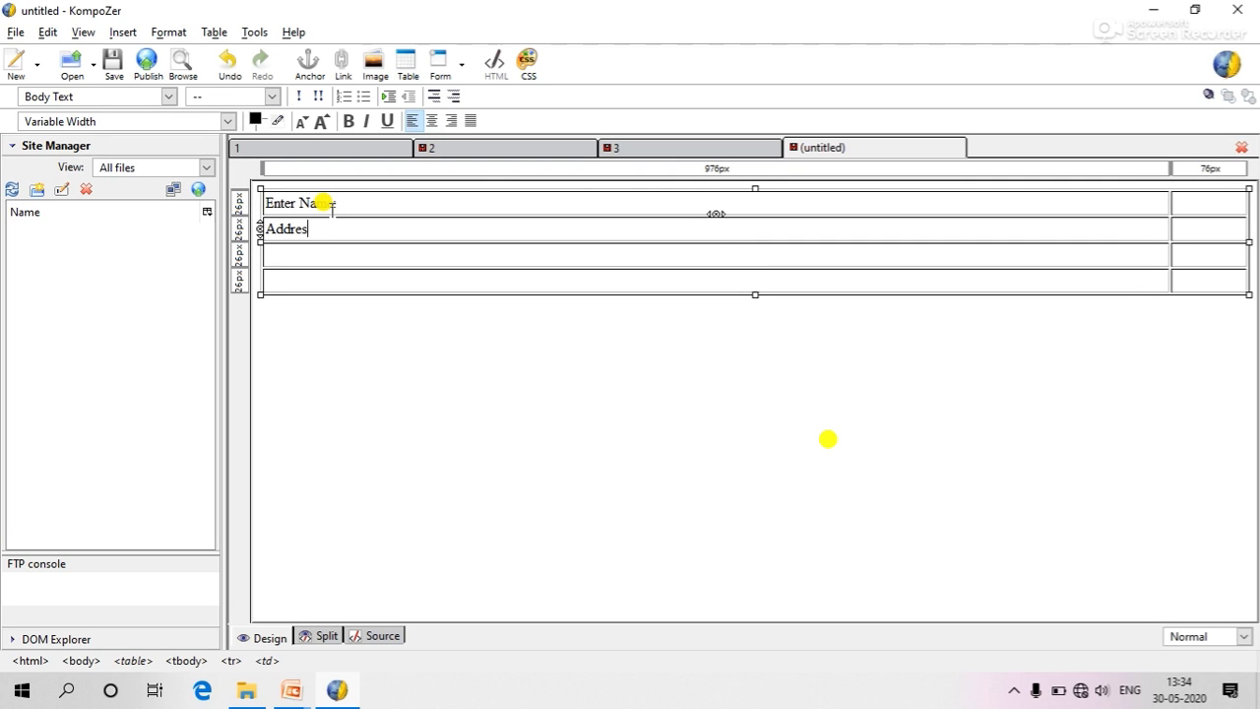
{"action": "key", "text": "Down"}
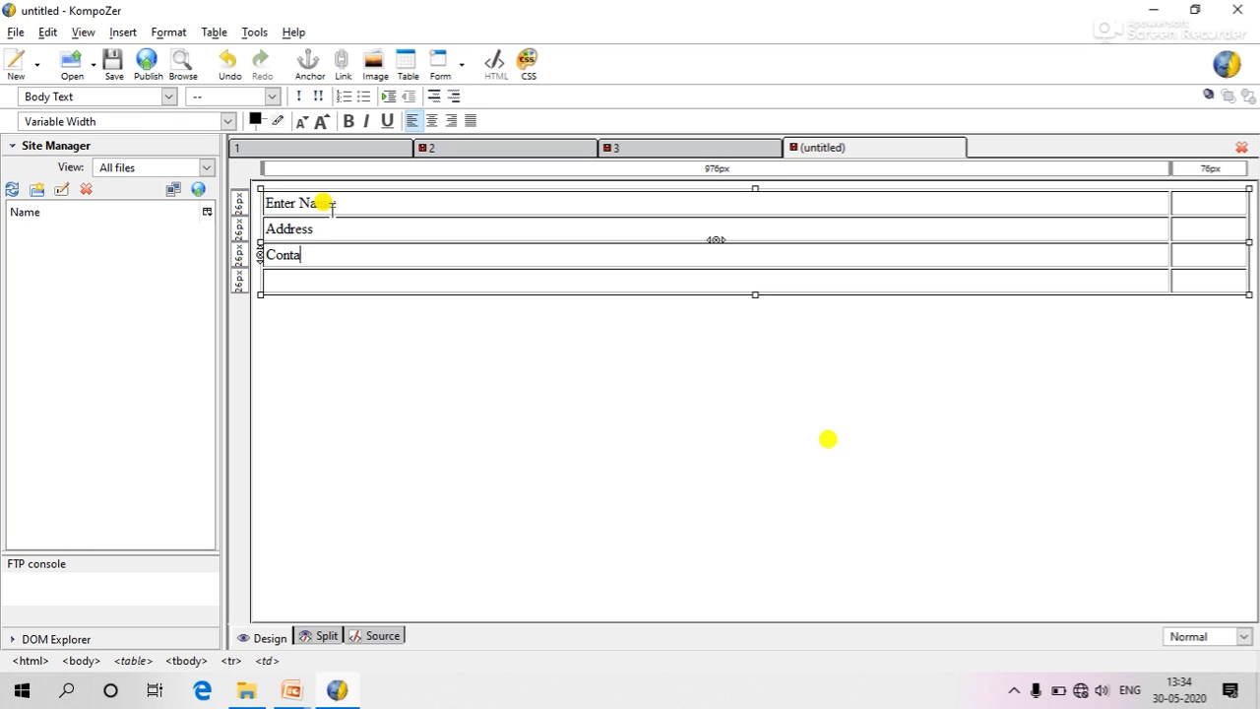
{"action": "key", "text": "Down"}
{"action": "type", "text": "mode of Payment"}
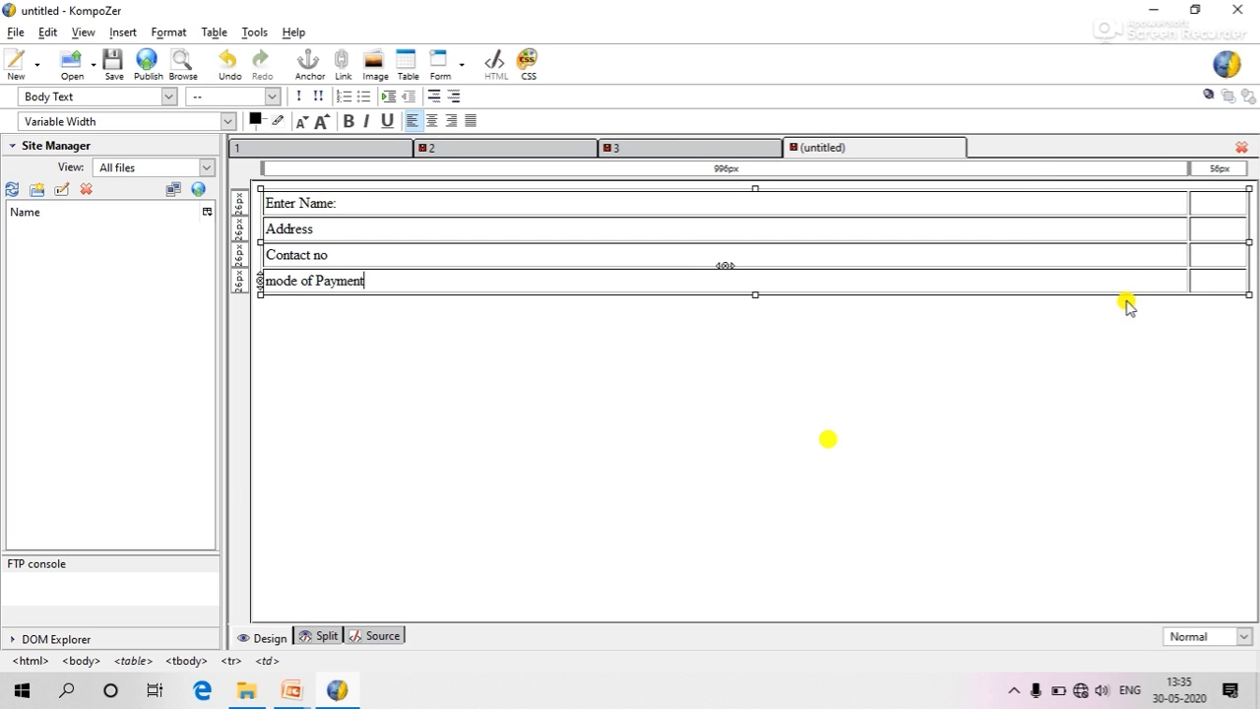
Step: Add a fifth row at the end of the table and join its two cells into one
{"action": "left_click", "coordinate": [1194, 282]}
{"action": "key", "text": "Tab"}
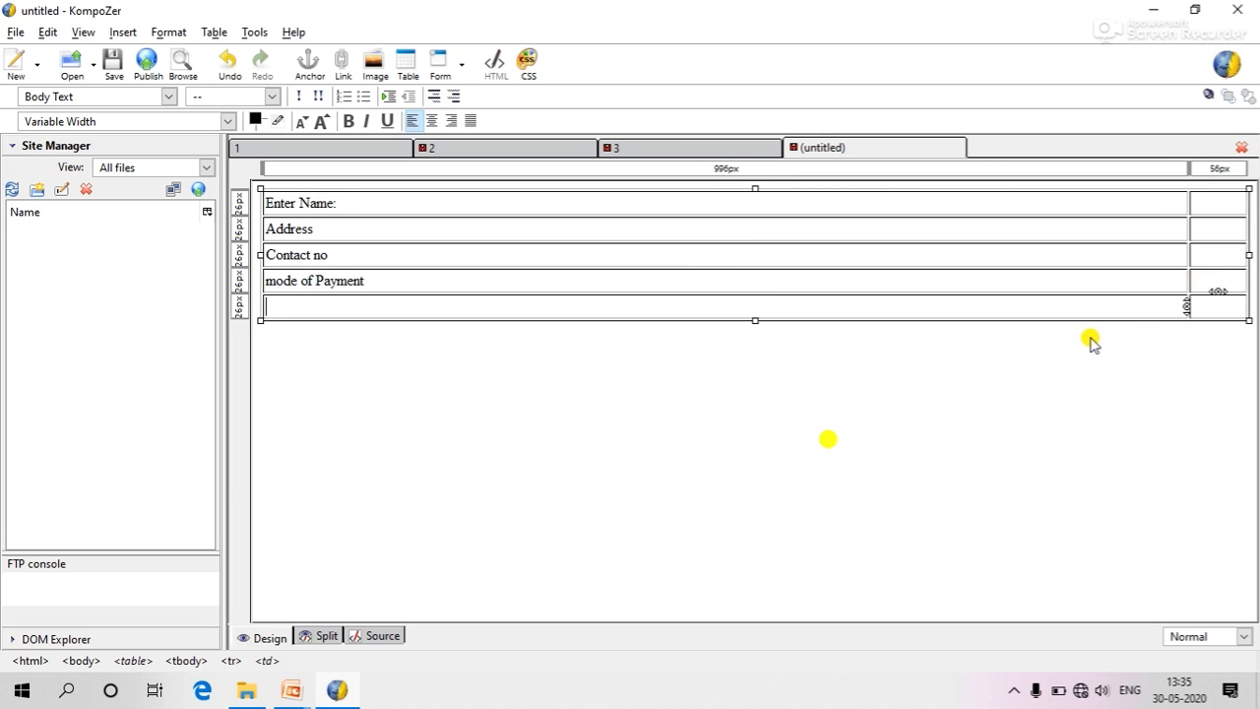
{"action": "left_click", "coordinate": [1196, 313]}
{"action": "right_click", "coordinate": [1203, 315]}
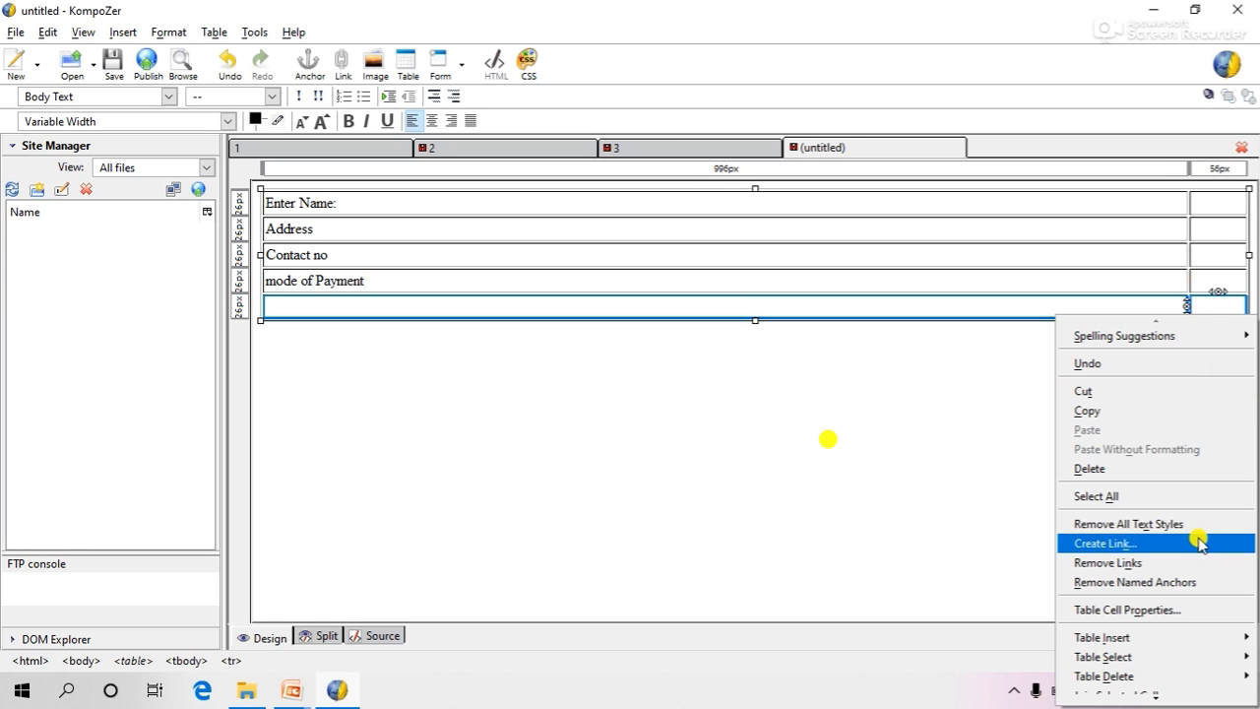
{"action": "mouse_move", "coordinate": [1162, 697]}
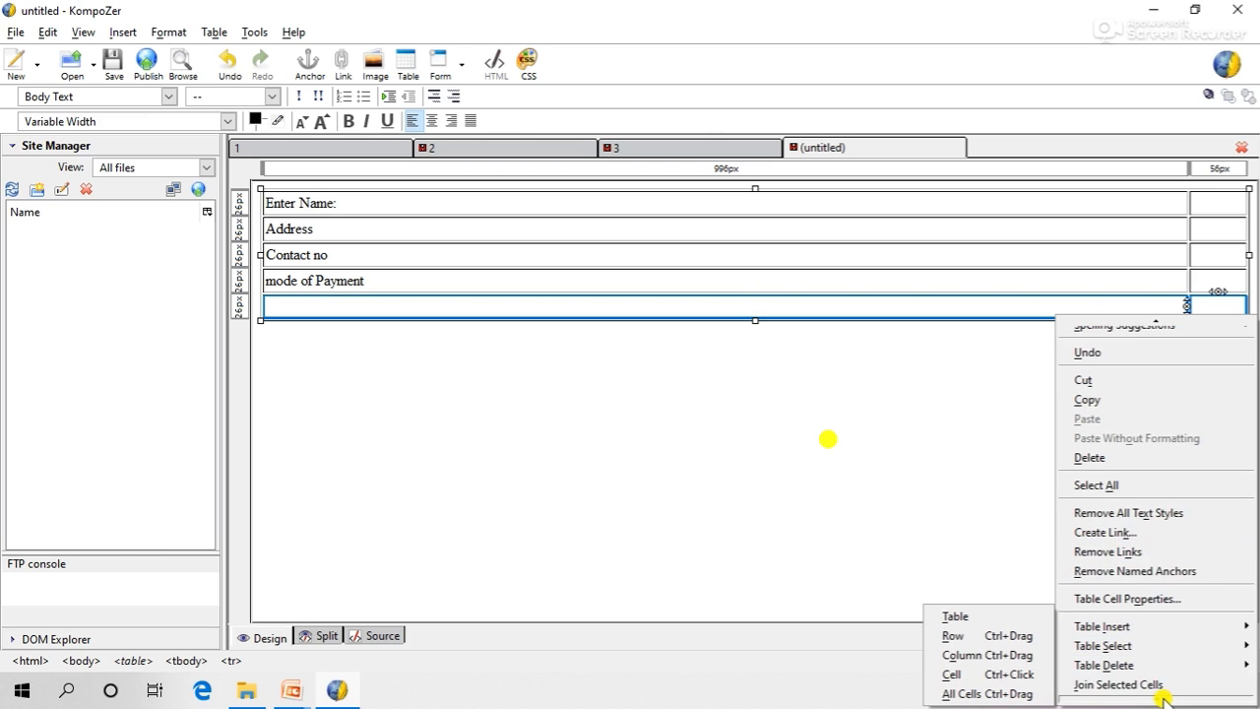
{"action": "left_click", "coordinate": [1145, 665]}
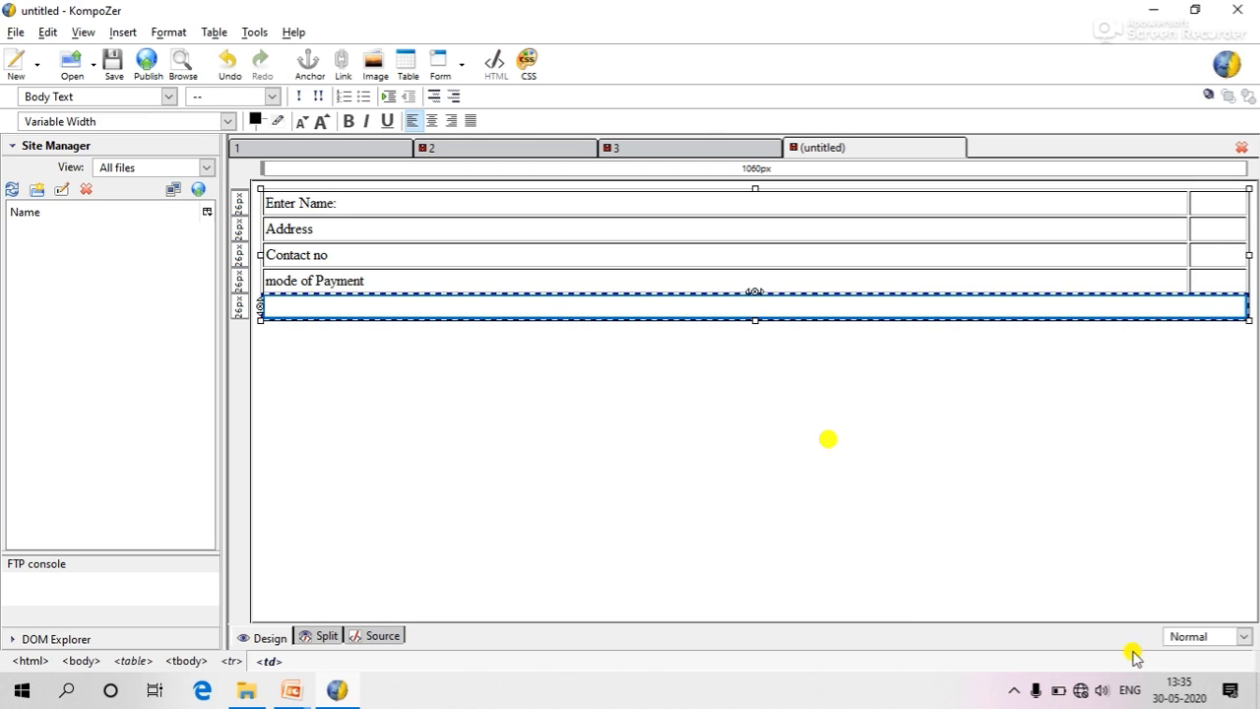
Step: Insert a text form field named "a" in the empty cell beside "Enter Name:"
{"action": "left_click", "coordinate": [1215, 200]}
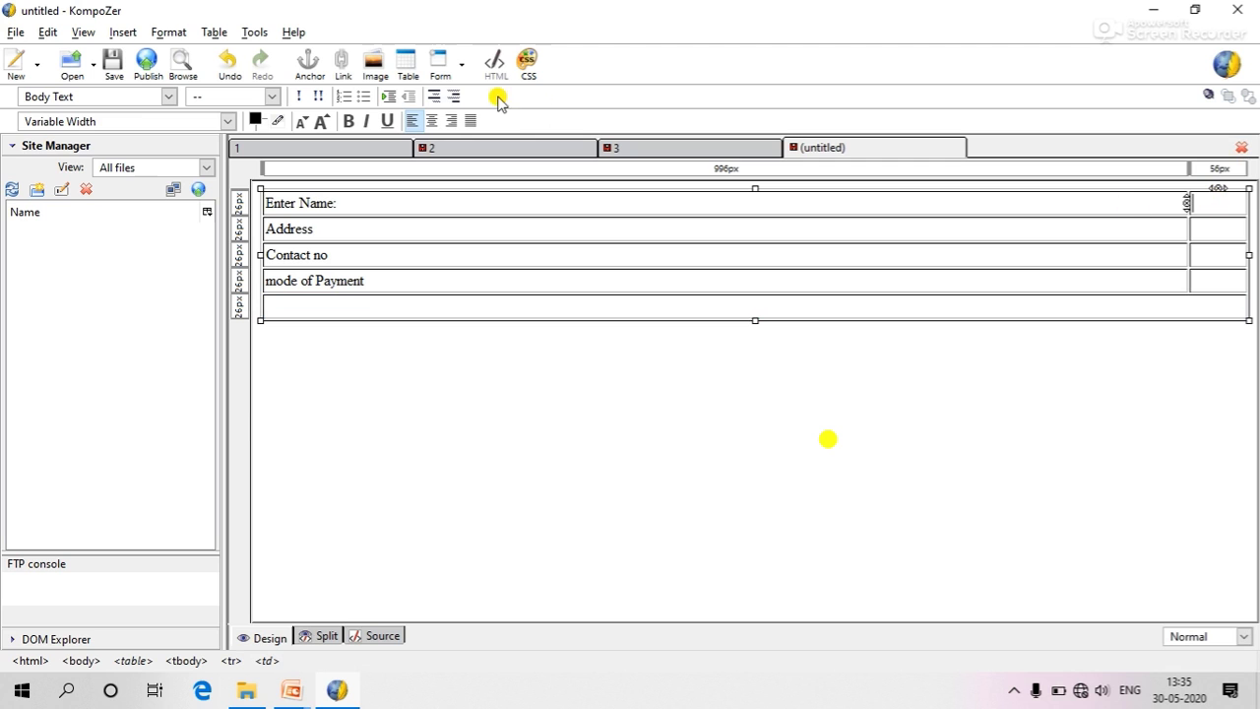
{"action": "left_click", "coordinate": [461, 67]}
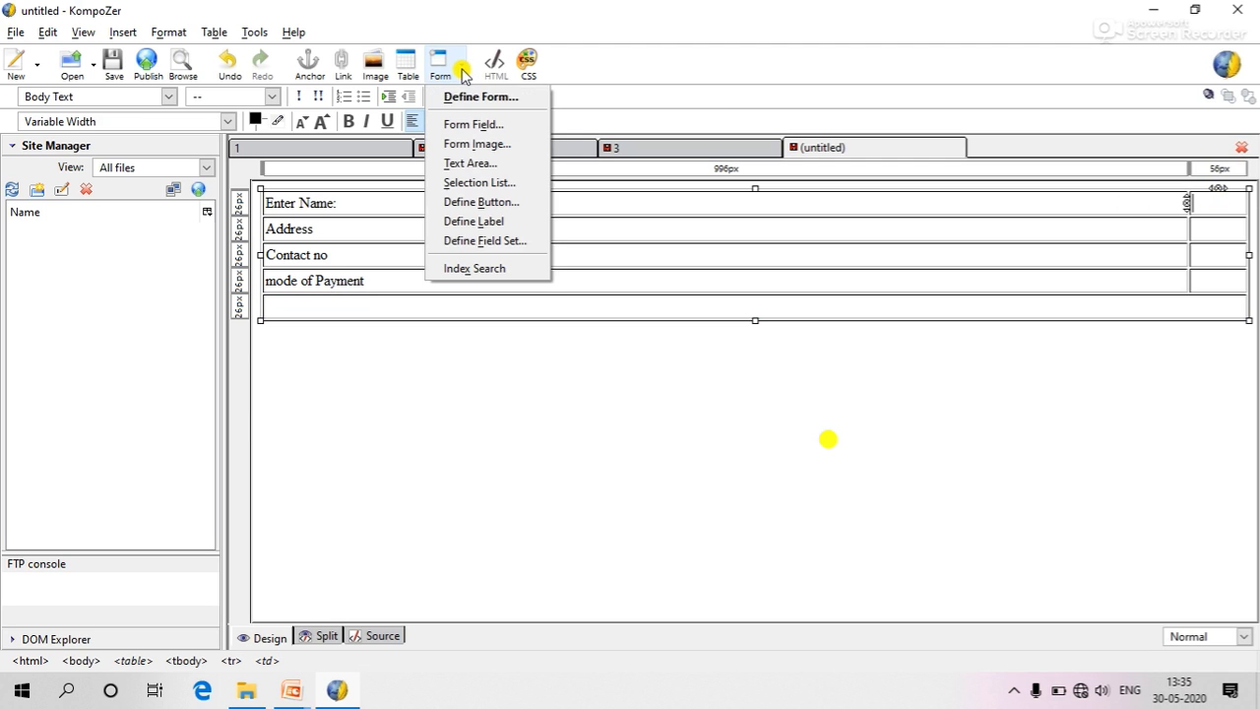
{"action": "left_click", "coordinate": [468, 124]}
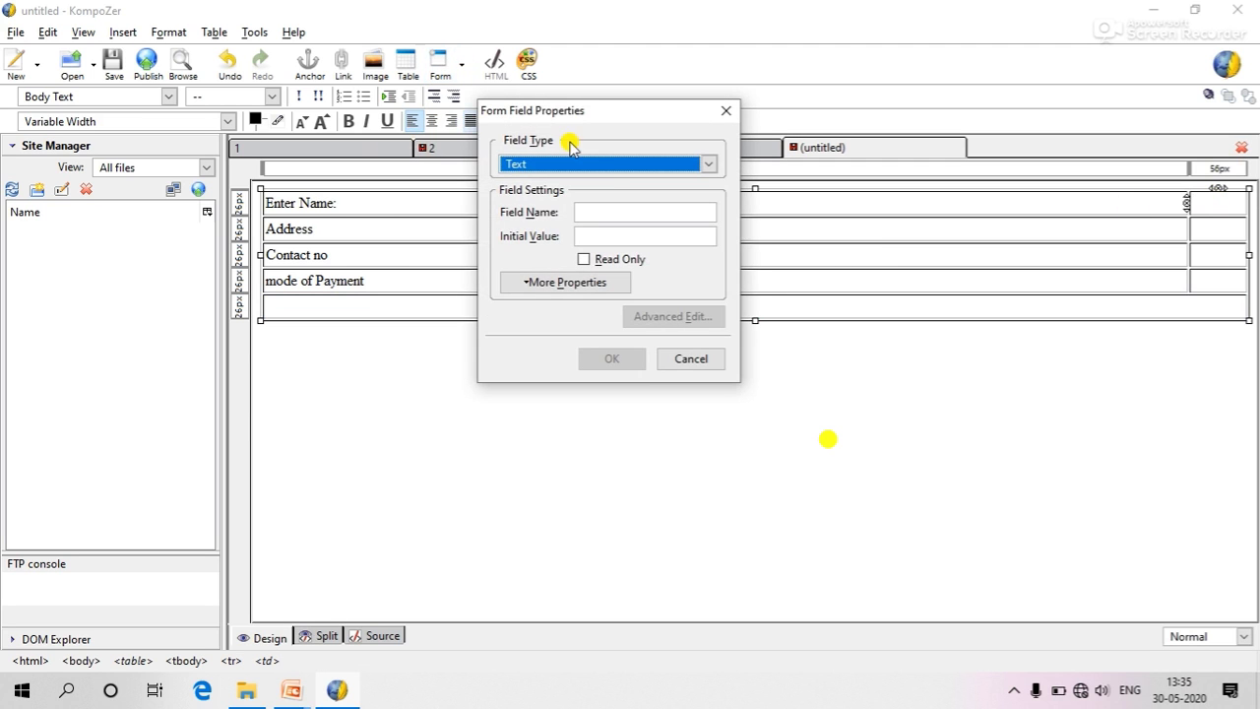
{"action": "left_click", "coordinate": [609, 211]}
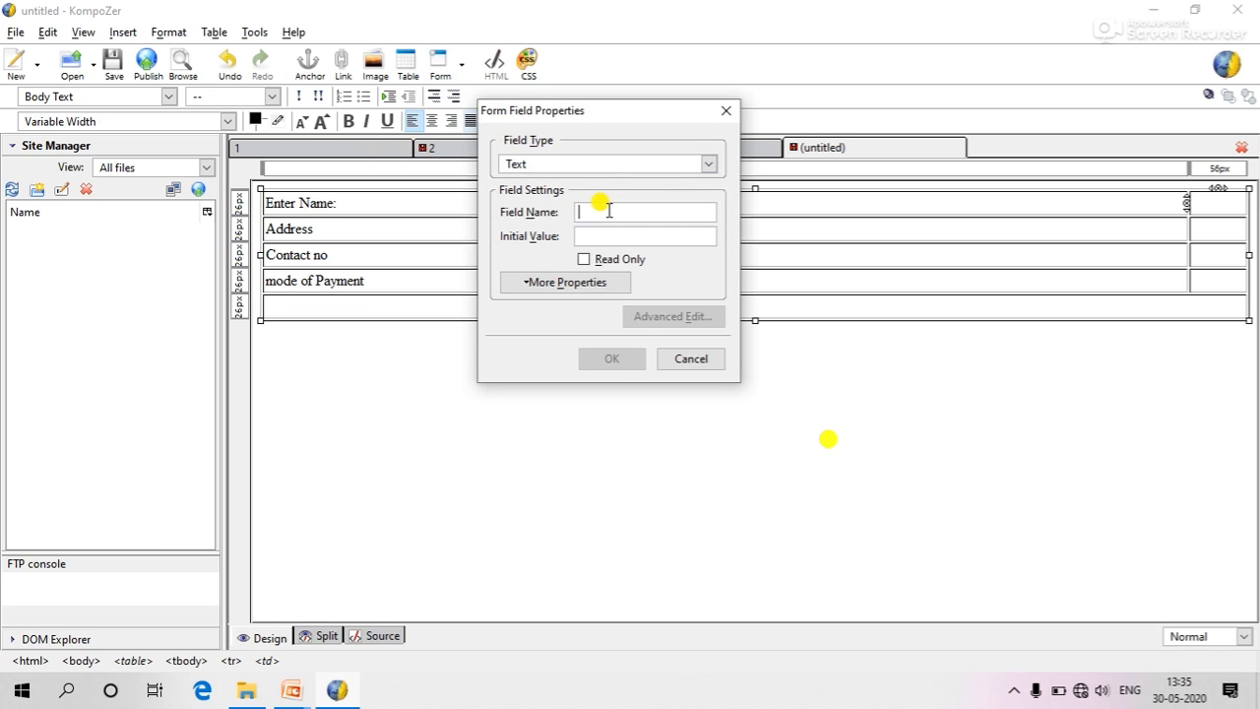
{"action": "type", "text": "a"}
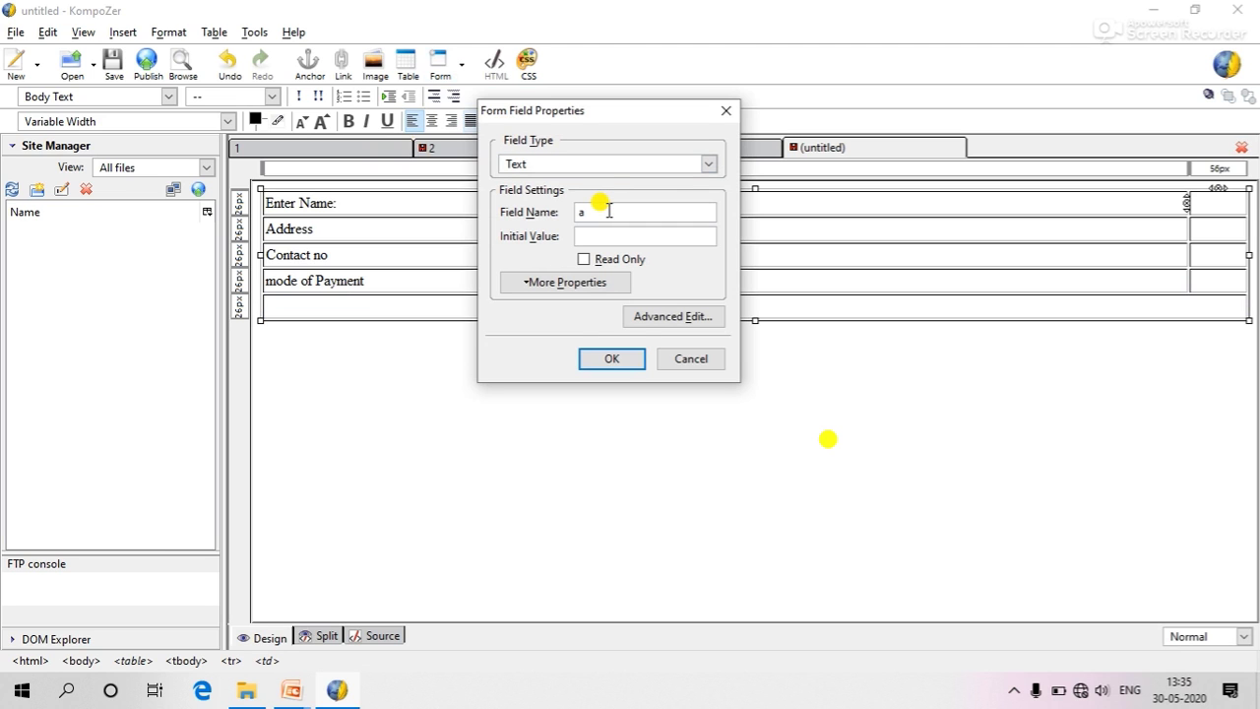
{"action": "left_click", "coordinate": [604, 359]}
Step: Copy the name text field and paste it into the cells beside "Address" and "Contact no"
{"action": "left_click", "coordinate": [775, 205]}
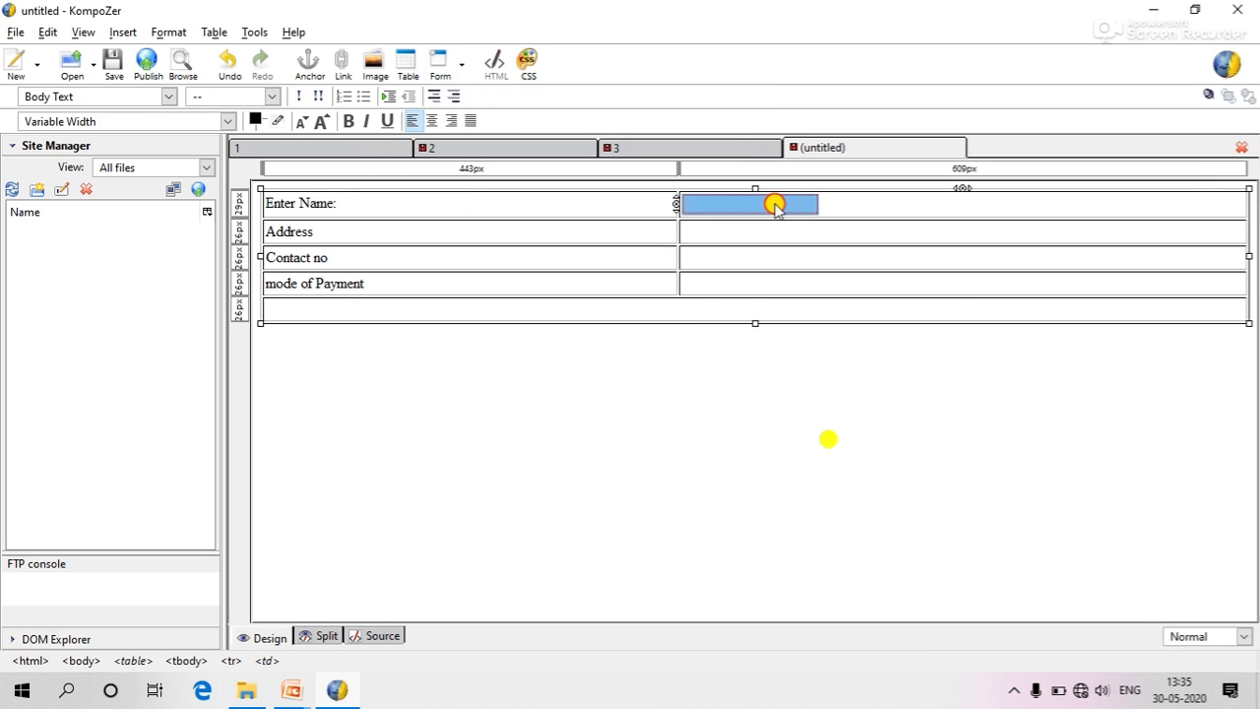
{"action": "right_click", "coordinate": [776, 207]}
{"action": "left_click", "coordinate": [835, 305]}
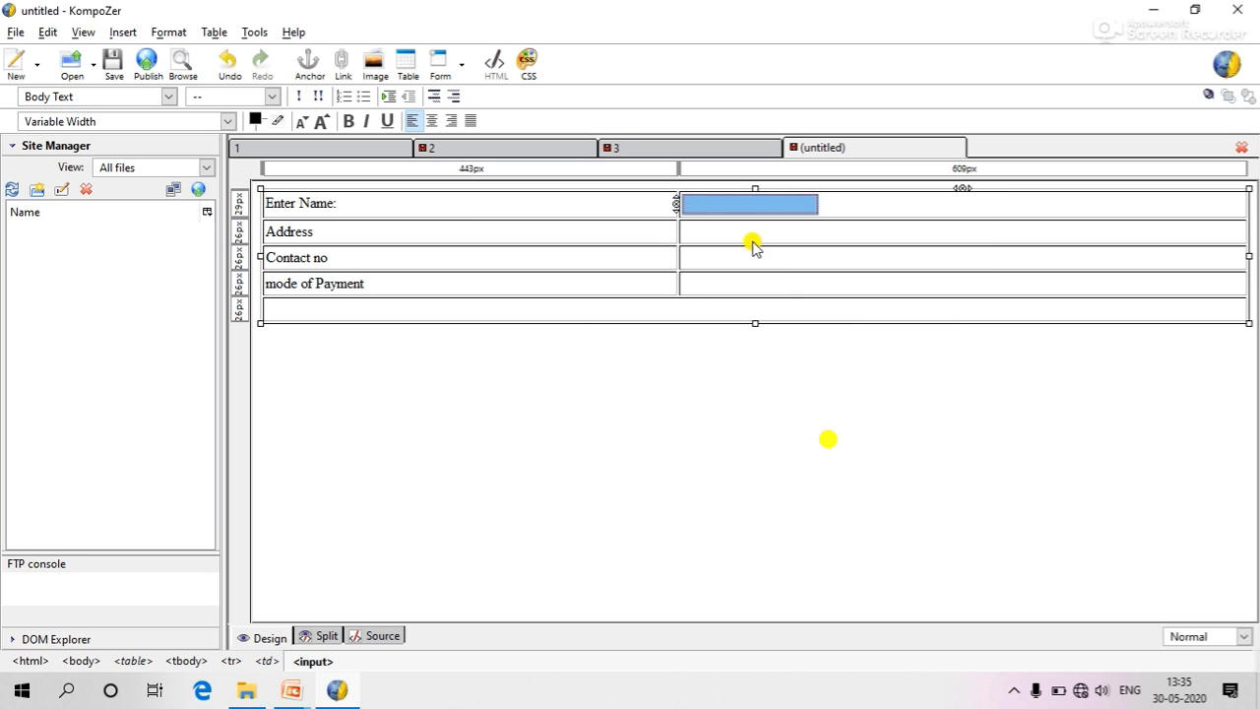
{"action": "left_click", "coordinate": [750, 236]}
{"action": "right_click", "coordinate": [749, 236]}
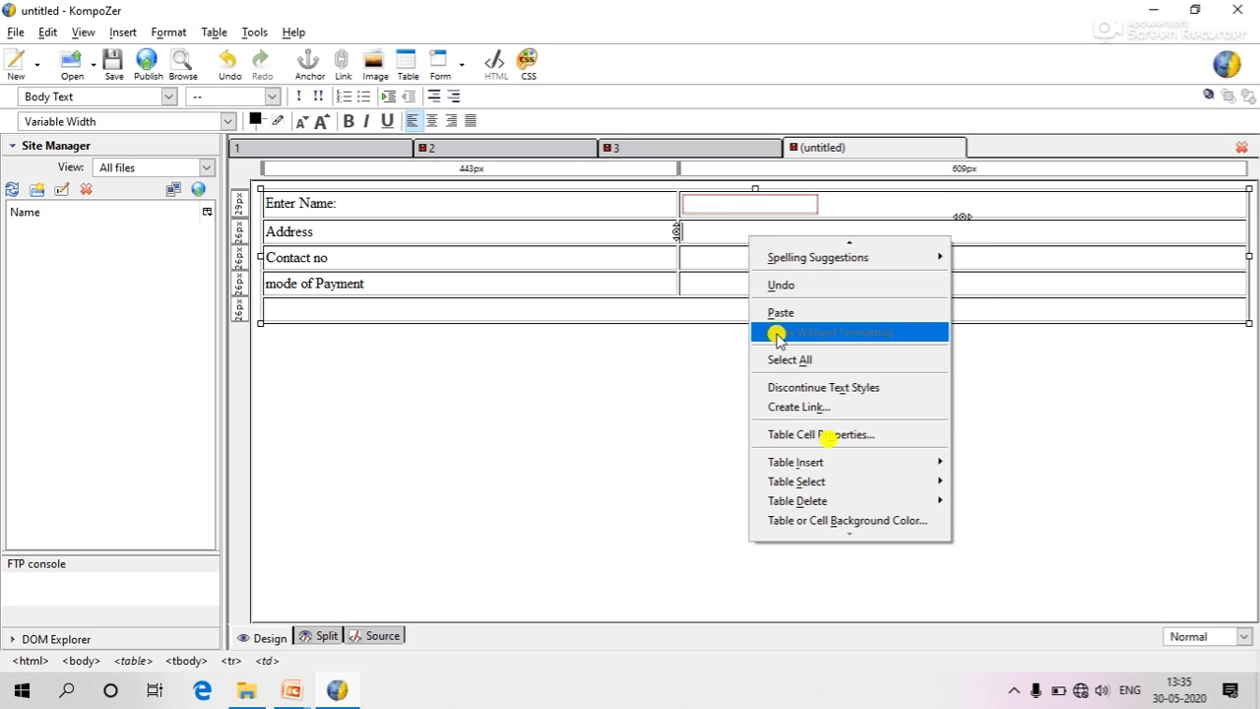
{"action": "left_click", "coordinate": [800, 312]}
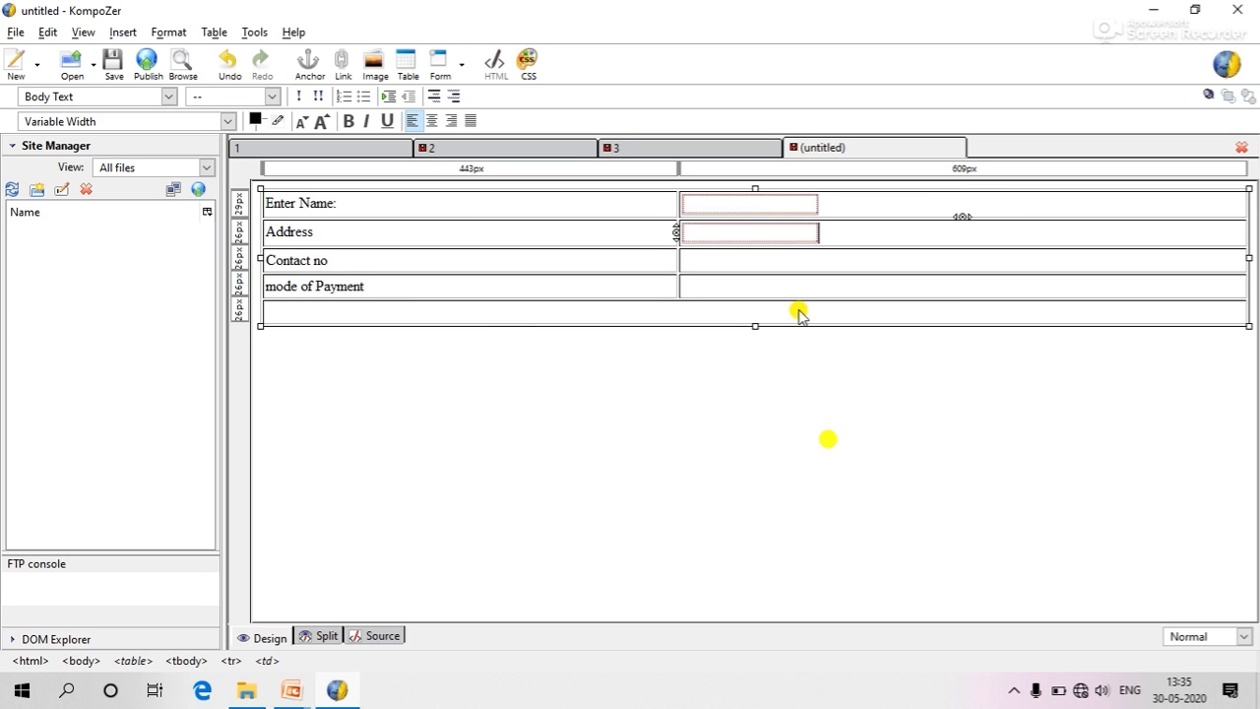
{"action": "right_click", "coordinate": [717, 258]}
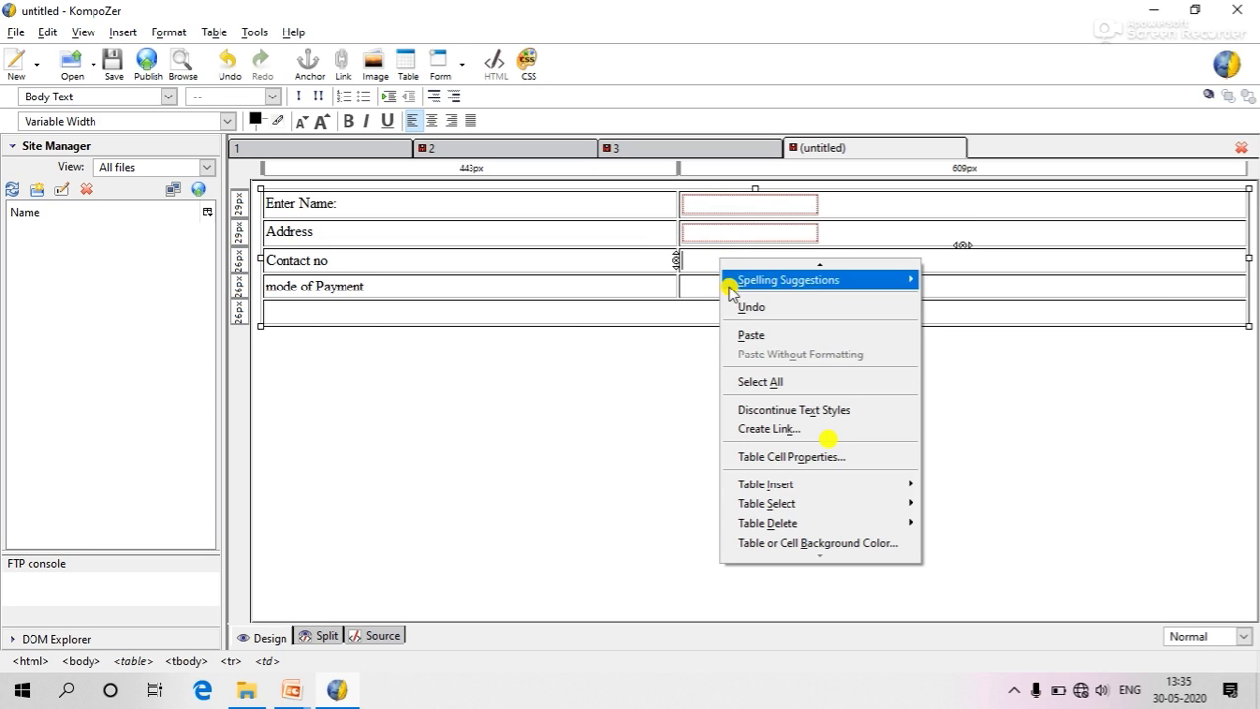
{"action": "left_click", "coordinate": [742, 337]}
Step: Insert a radio button in group "m" beside "mode of Payment" and label it "COD"
{"action": "left_click", "coordinate": [709, 286]}
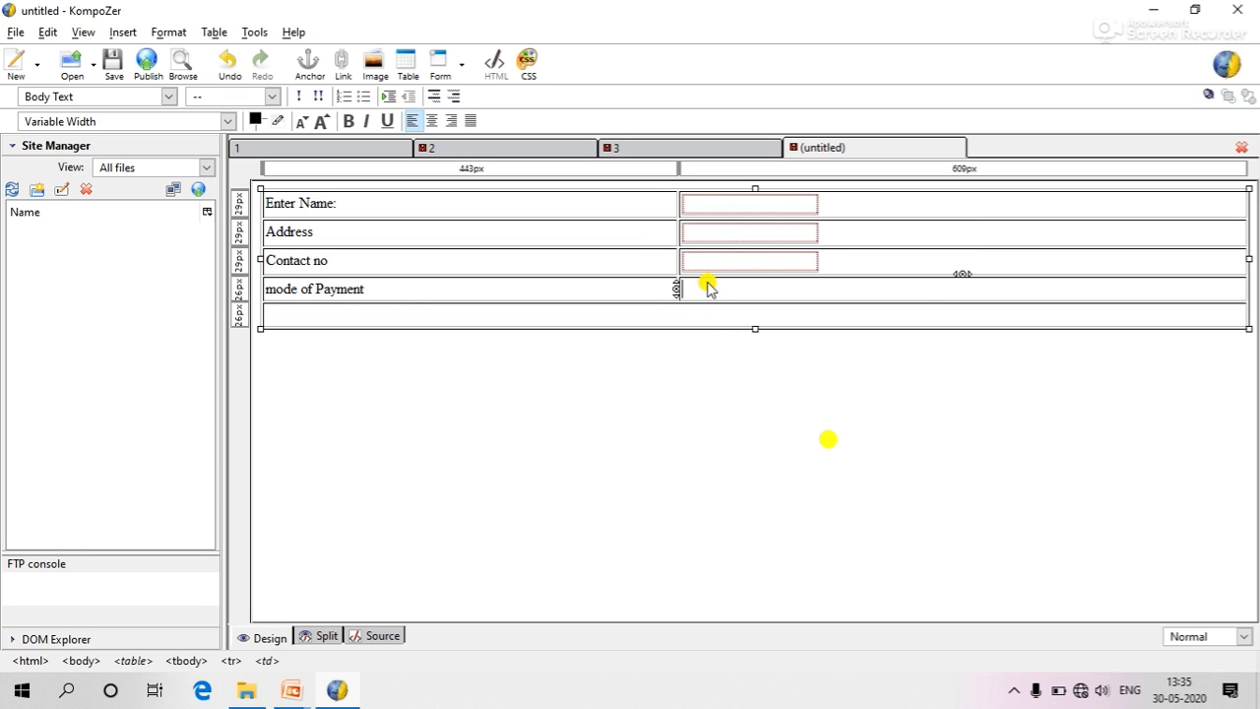
{"action": "left_click", "coordinate": [462, 76]}
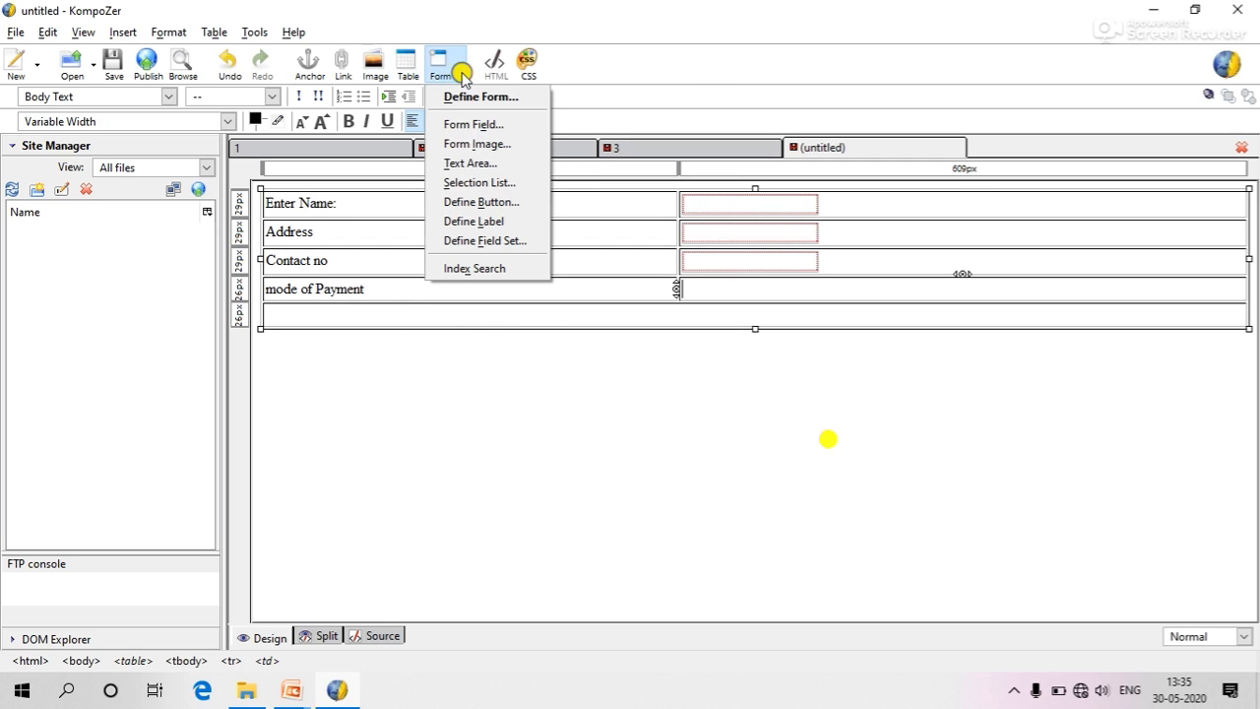
{"action": "left_click", "coordinate": [470, 126]}
{"action": "left_click", "coordinate": [619, 162]}
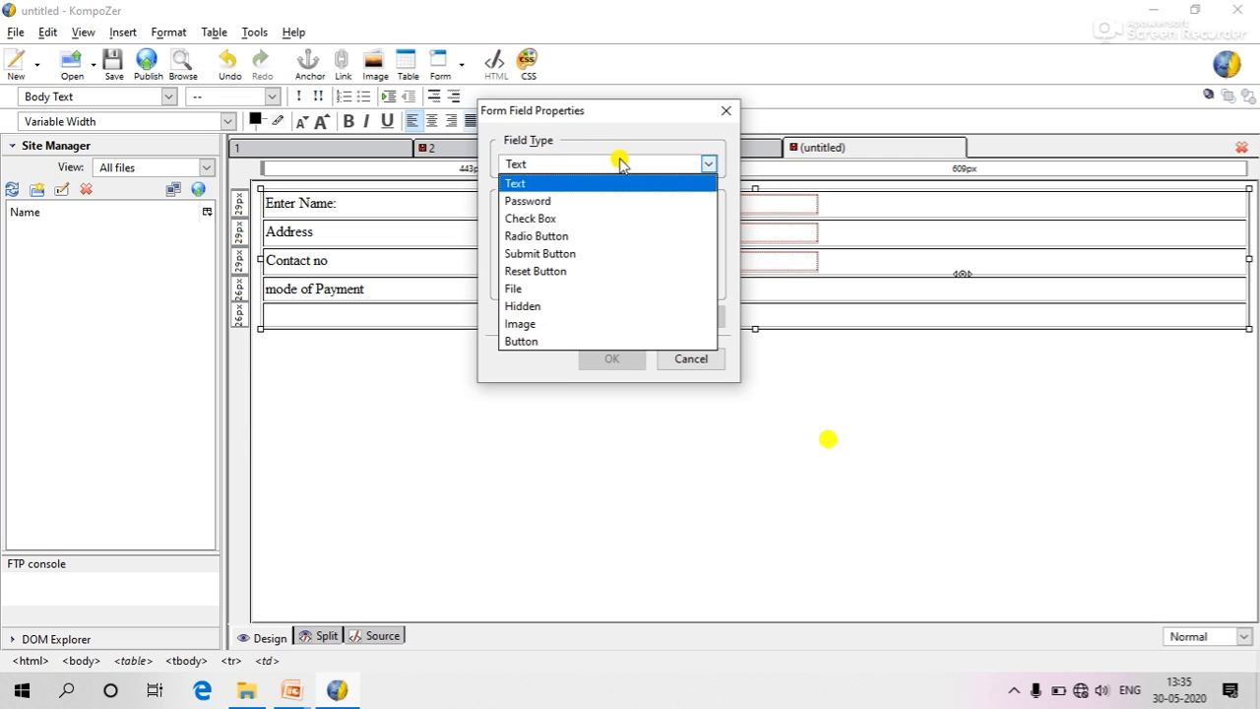
{"action": "left_click", "coordinate": [608, 236]}
{"action": "left_click", "coordinate": [607, 216]}
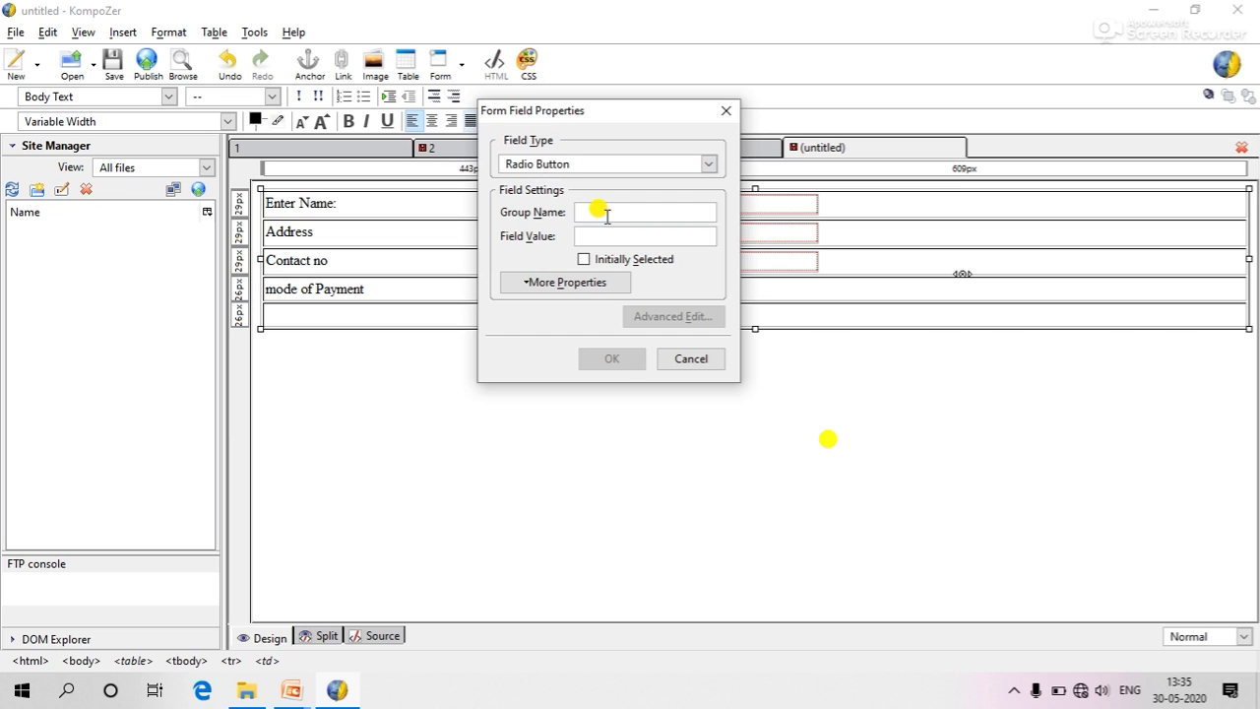
{"action": "left_click", "coordinate": [589, 234]}
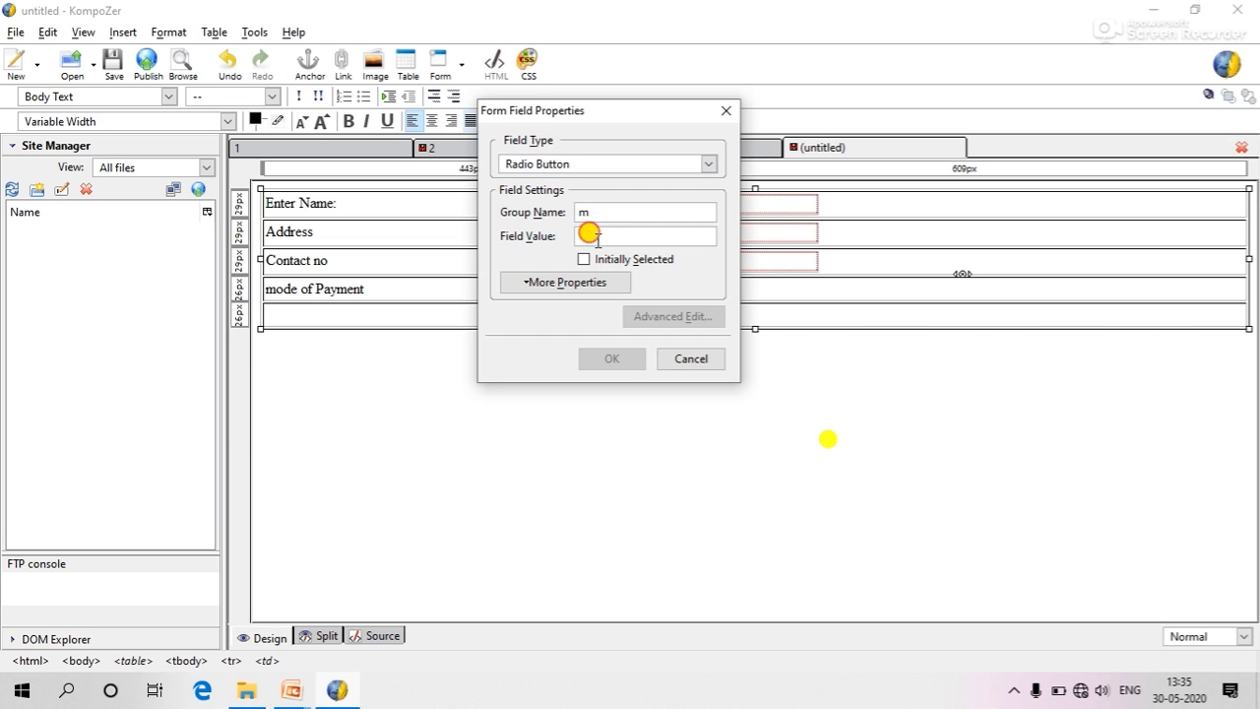
{"action": "type", "text": "c"}
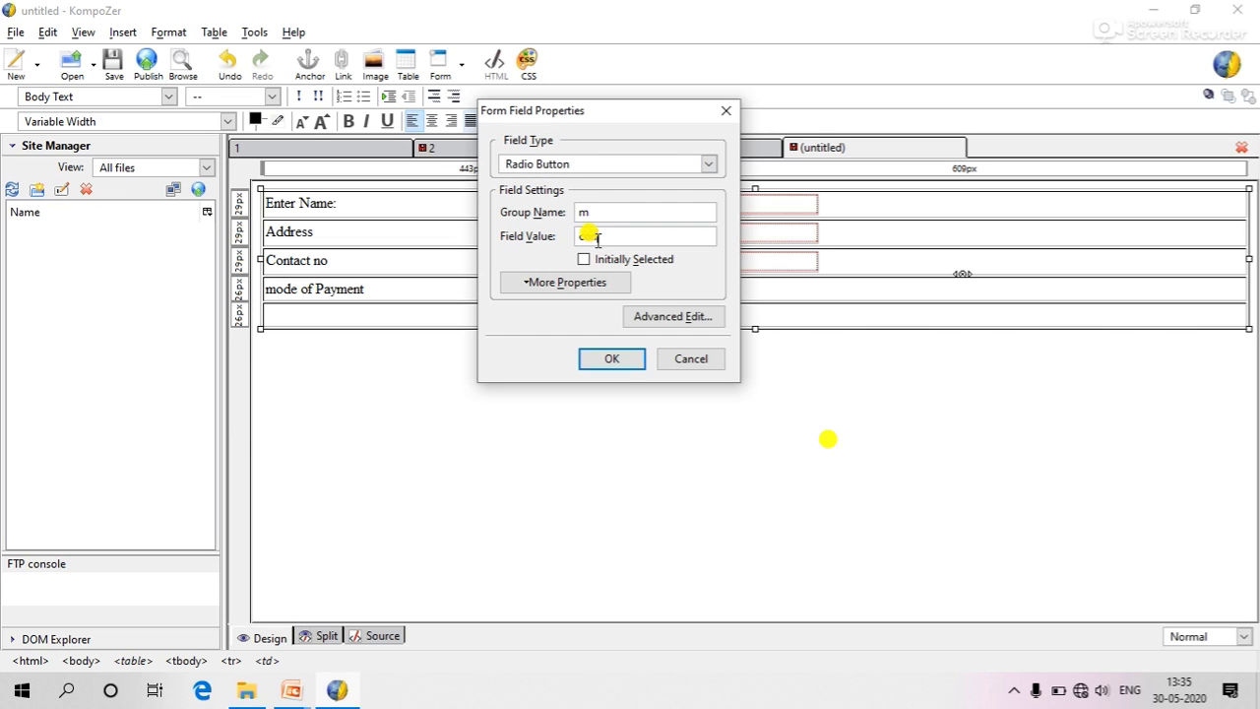
{"action": "key", "text": "Return"}
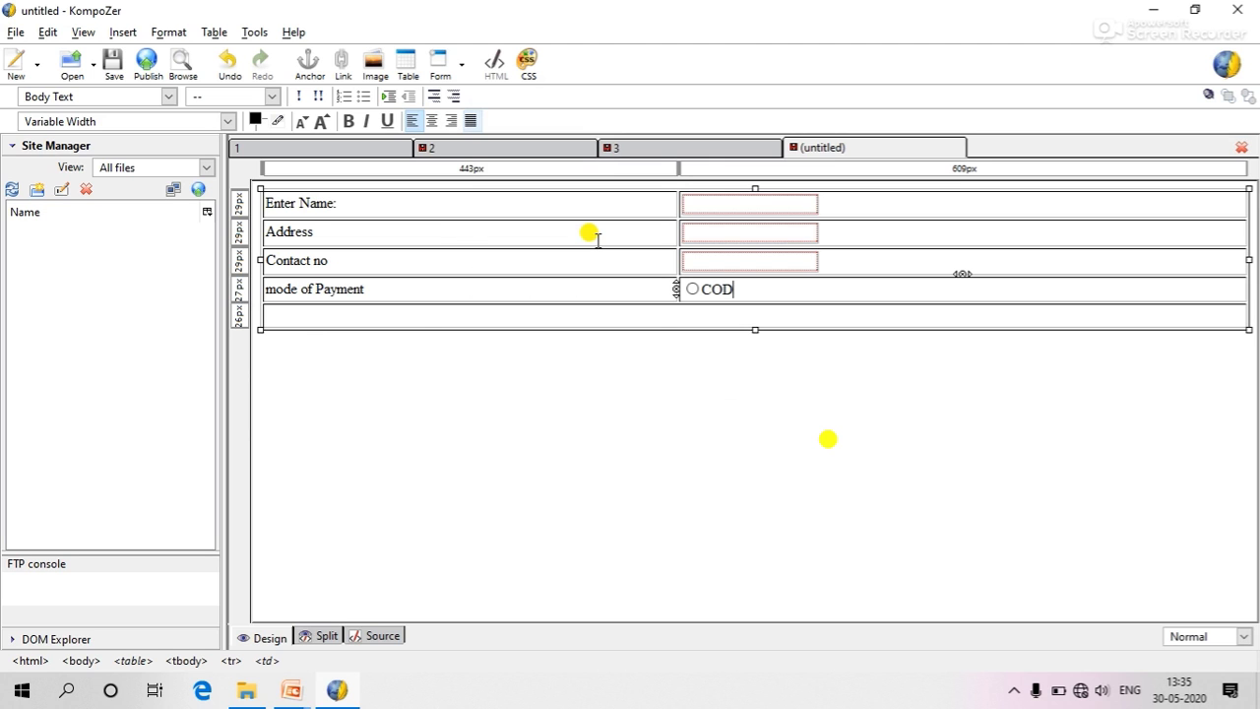
Step: Add a second radio button in group "m" after "COD" and label it "Debit"
{"action": "left_click", "coordinate": [461, 66]}
{"action": "left_click", "coordinate": [478, 124]}
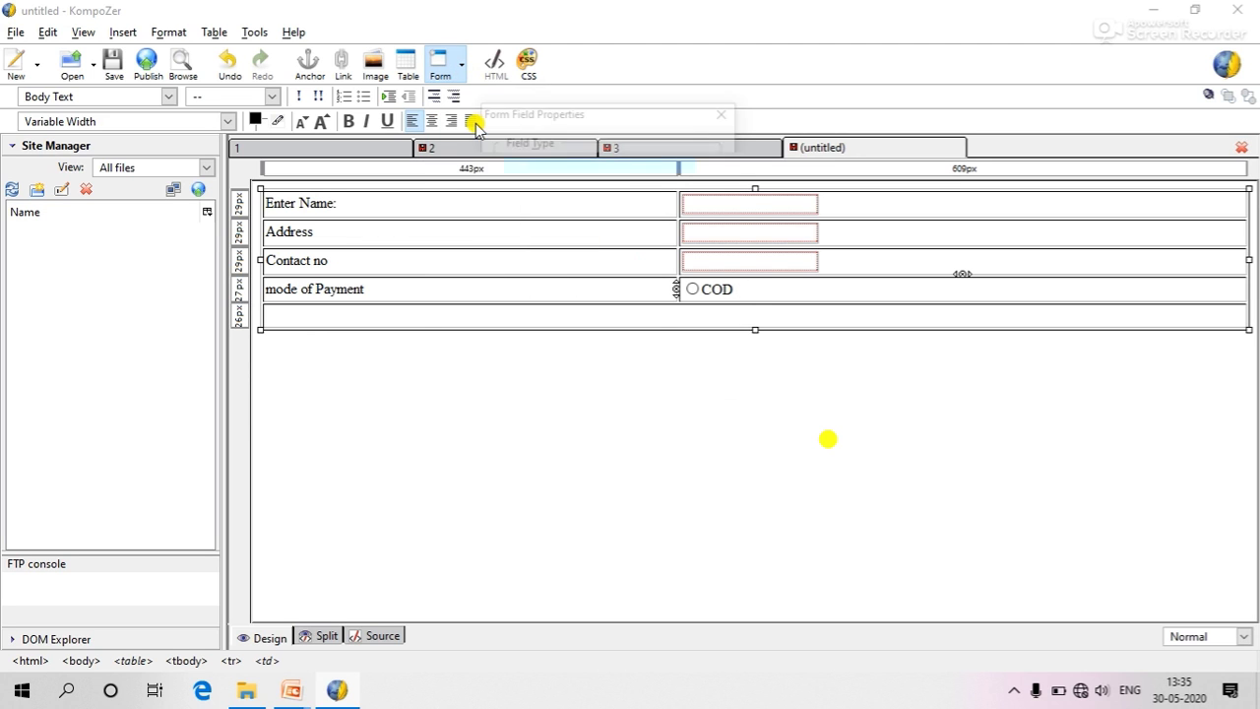
{"action": "left_click", "coordinate": [581, 165]}
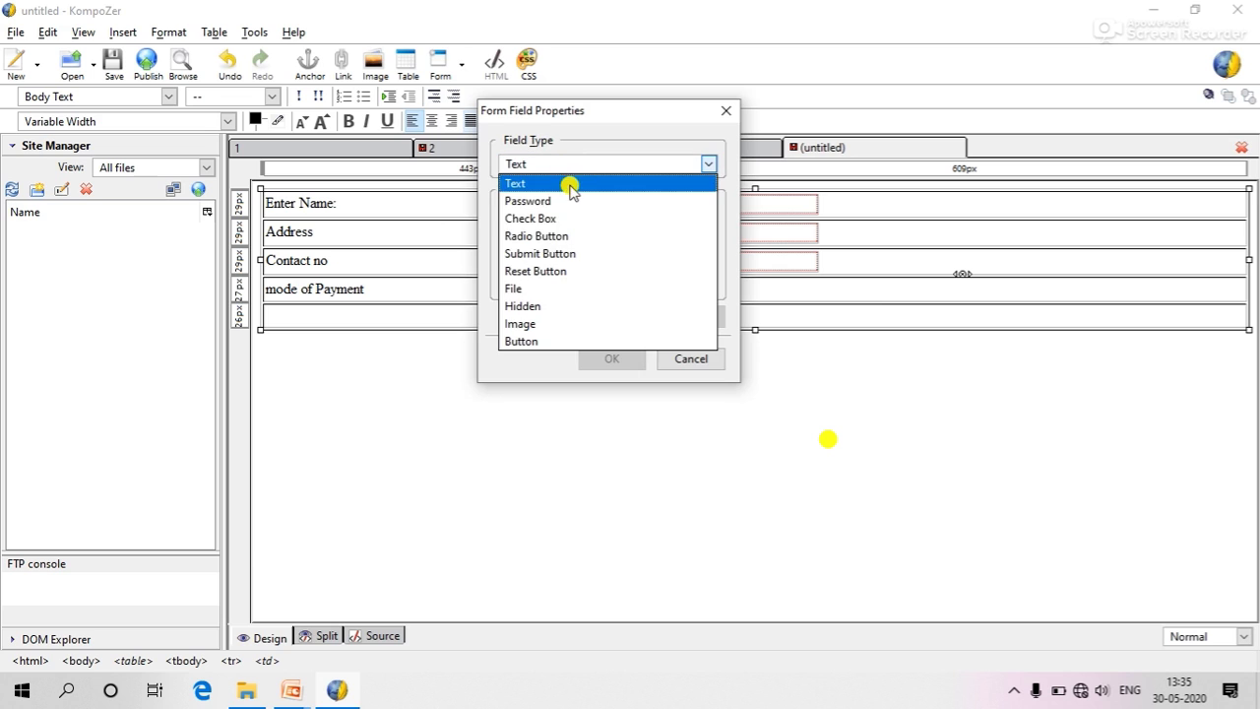
{"action": "left_click", "coordinate": [562, 236]}
{"action": "left_click", "coordinate": [598, 211]}
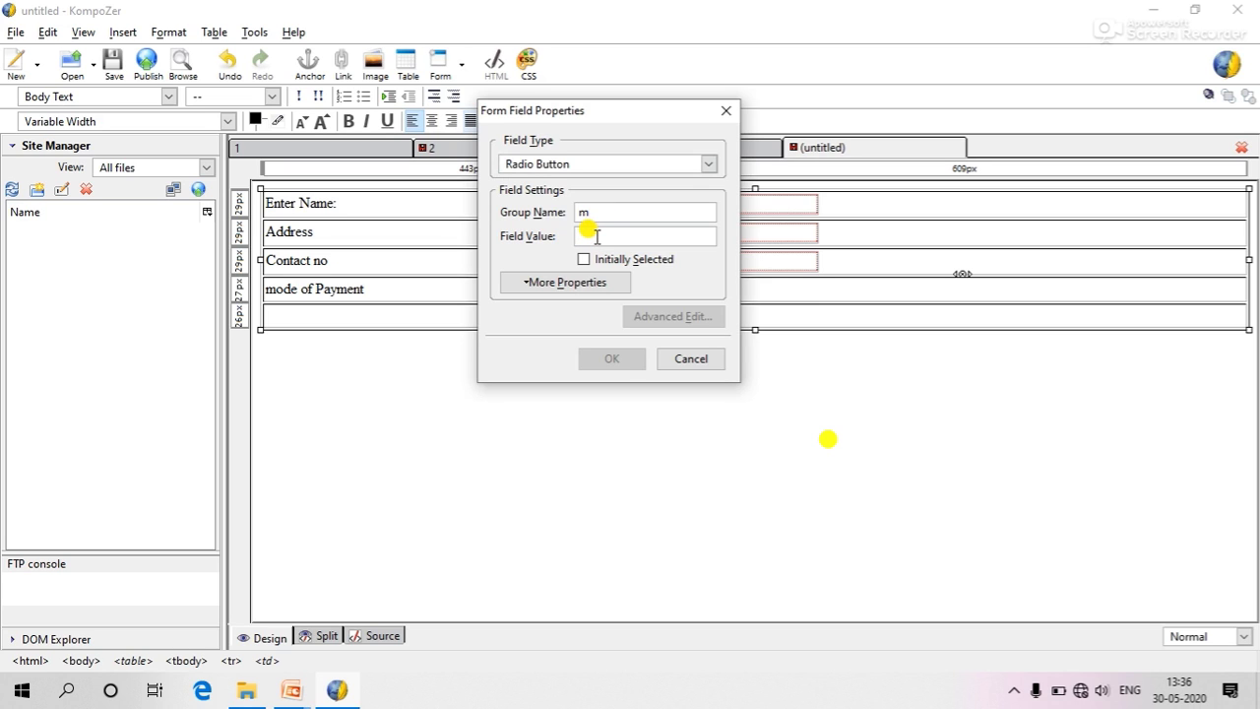
{"action": "left_click", "coordinate": [597, 237]}
{"action": "type", "text": "aq"}
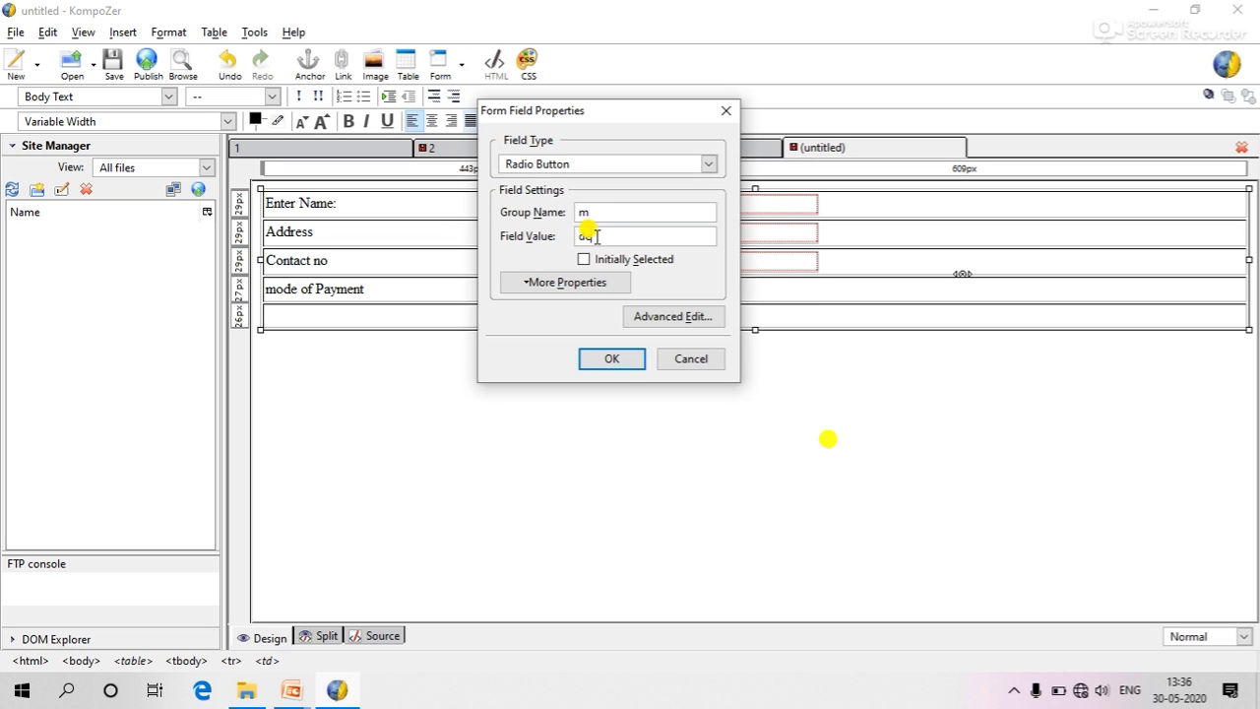
{"action": "key", "text": "Return"}
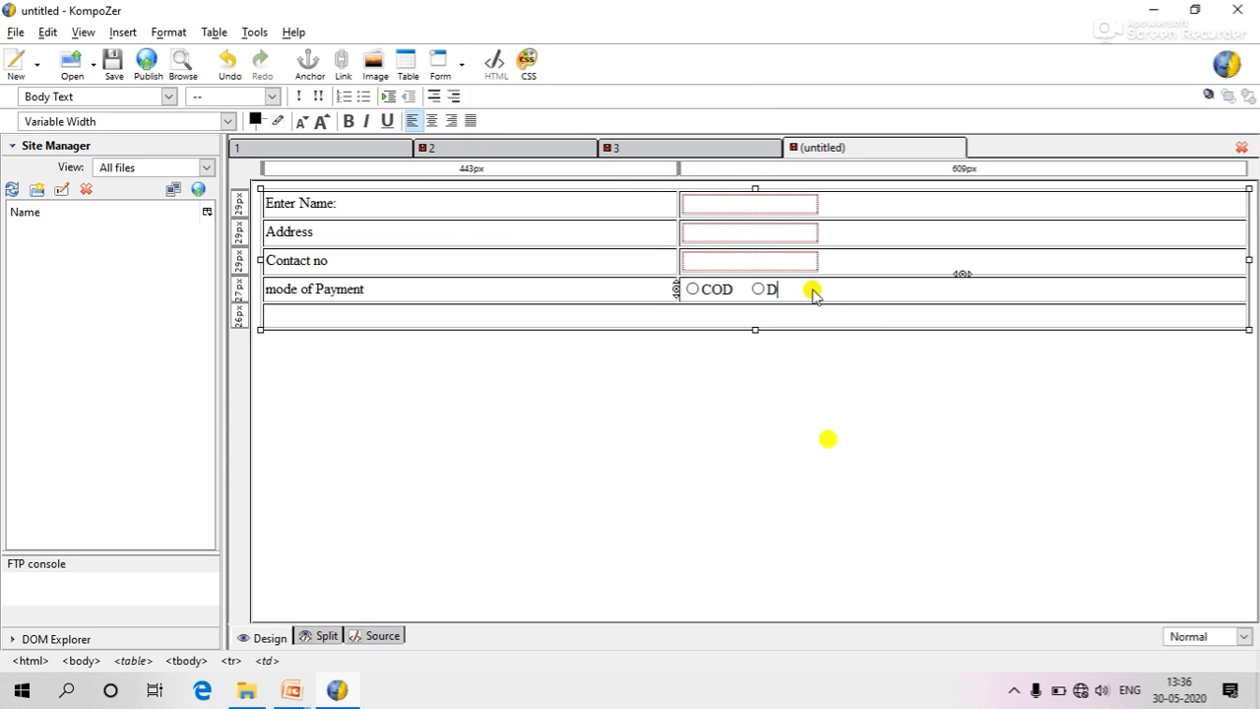
{"action": "type", "text": "Debit"}
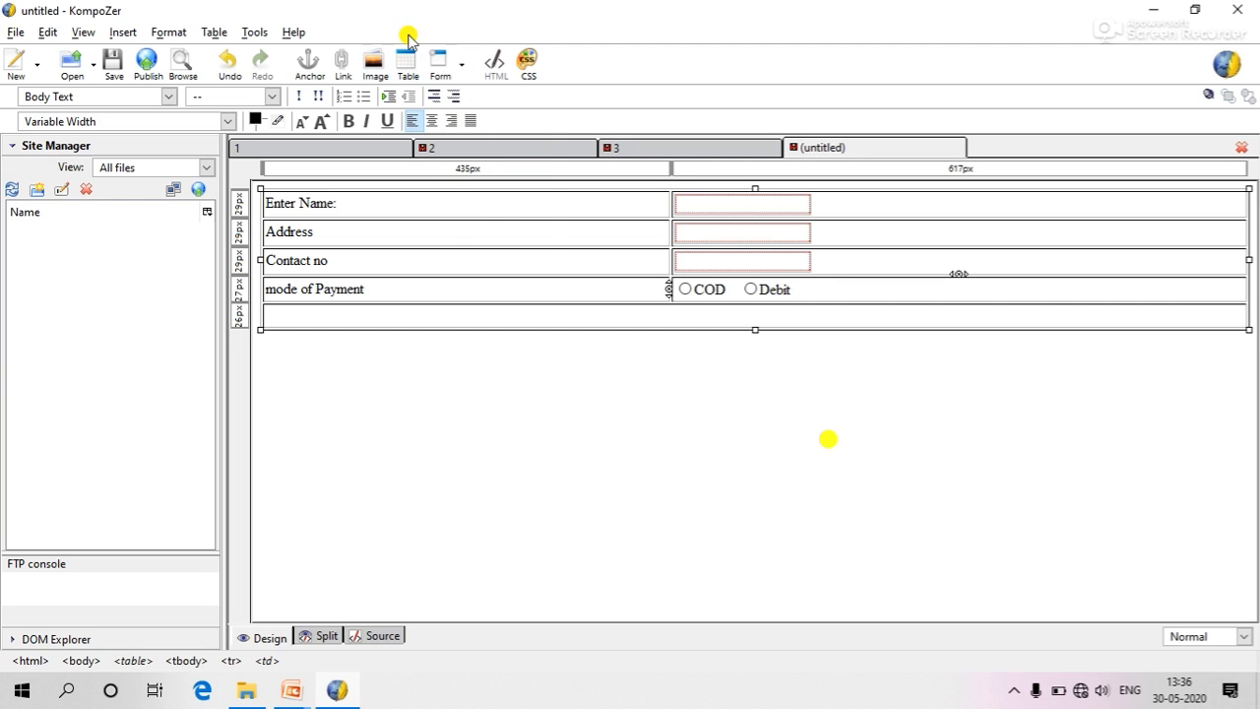
Step: Insert a third radio button after "Debit" in group "m" with the field value "Credit"
{"action": "left_click", "coordinate": [459, 64]}
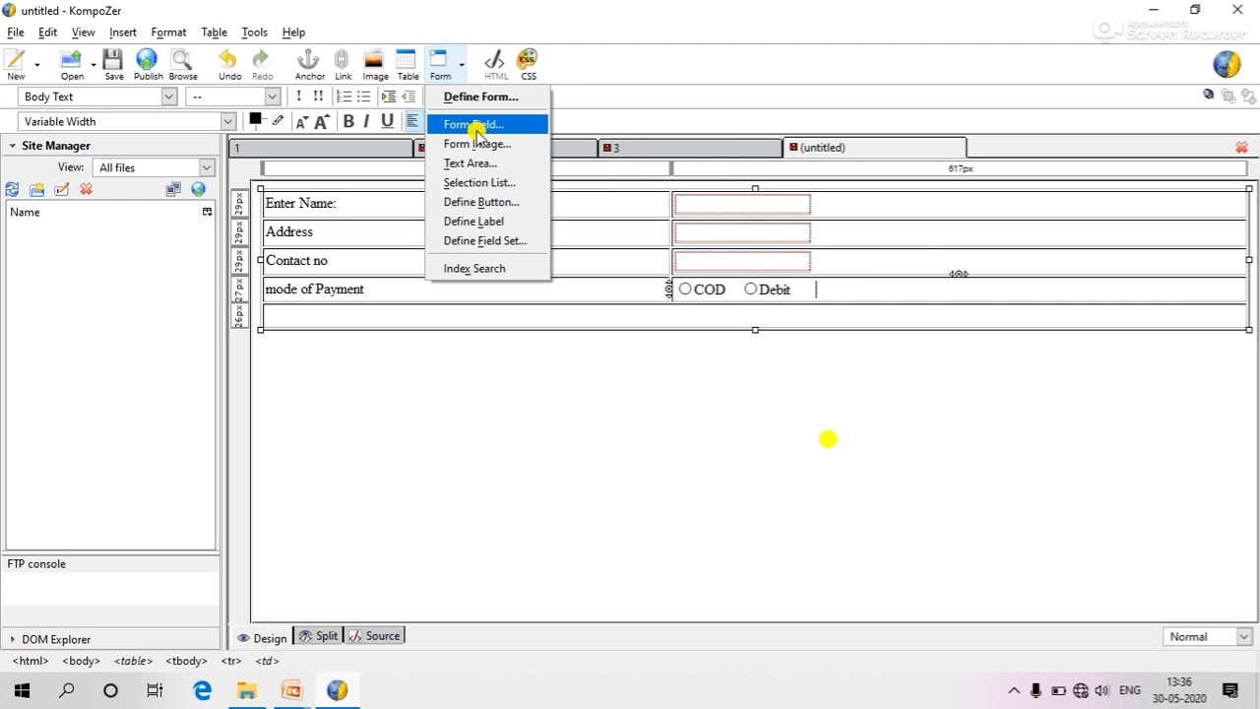
{"action": "left_click", "coordinate": [476, 126]}
{"action": "left_click", "coordinate": [562, 162]}
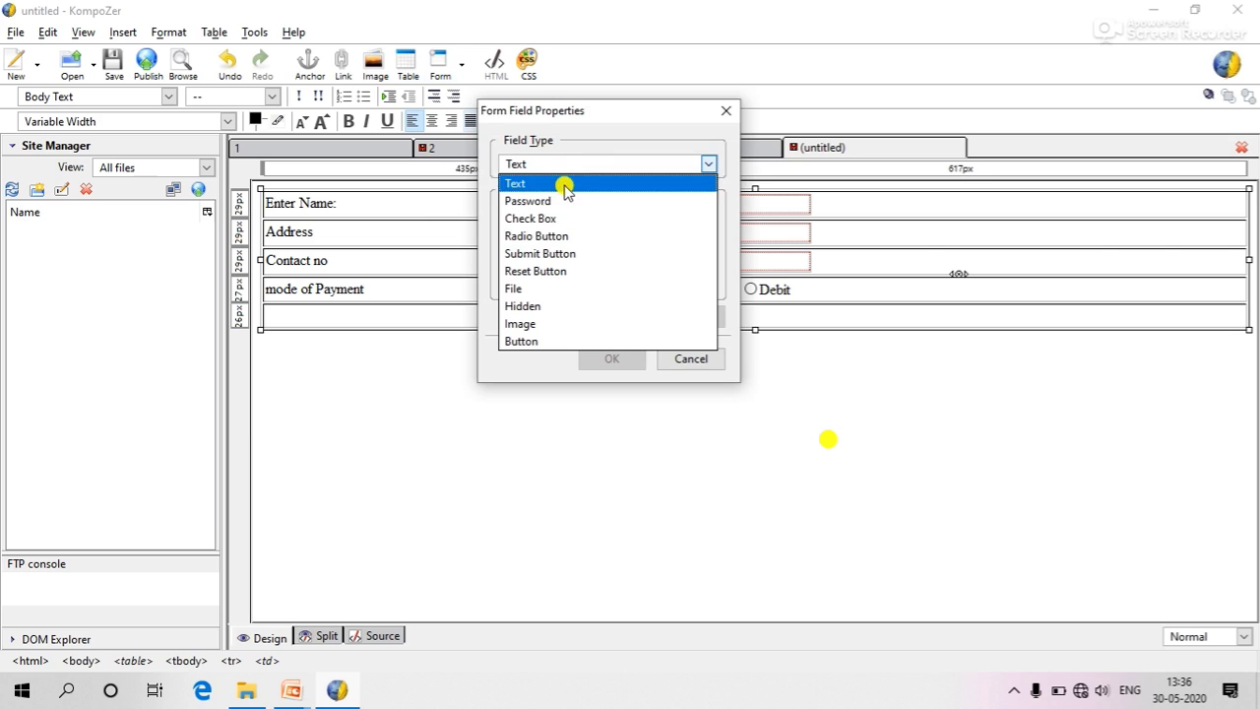
{"action": "left_click", "coordinate": [562, 235]}
{"action": "left_click", "coordinate": [591, 212]}
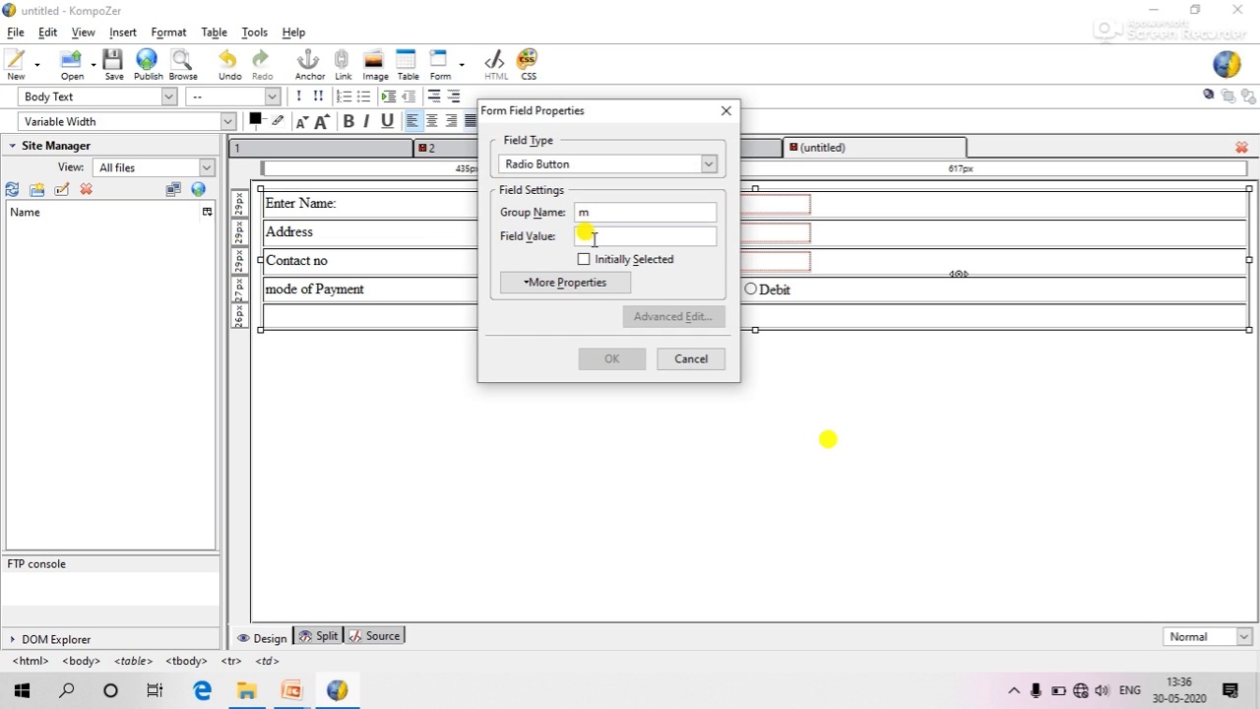
{"action": "type", "text": "s"}
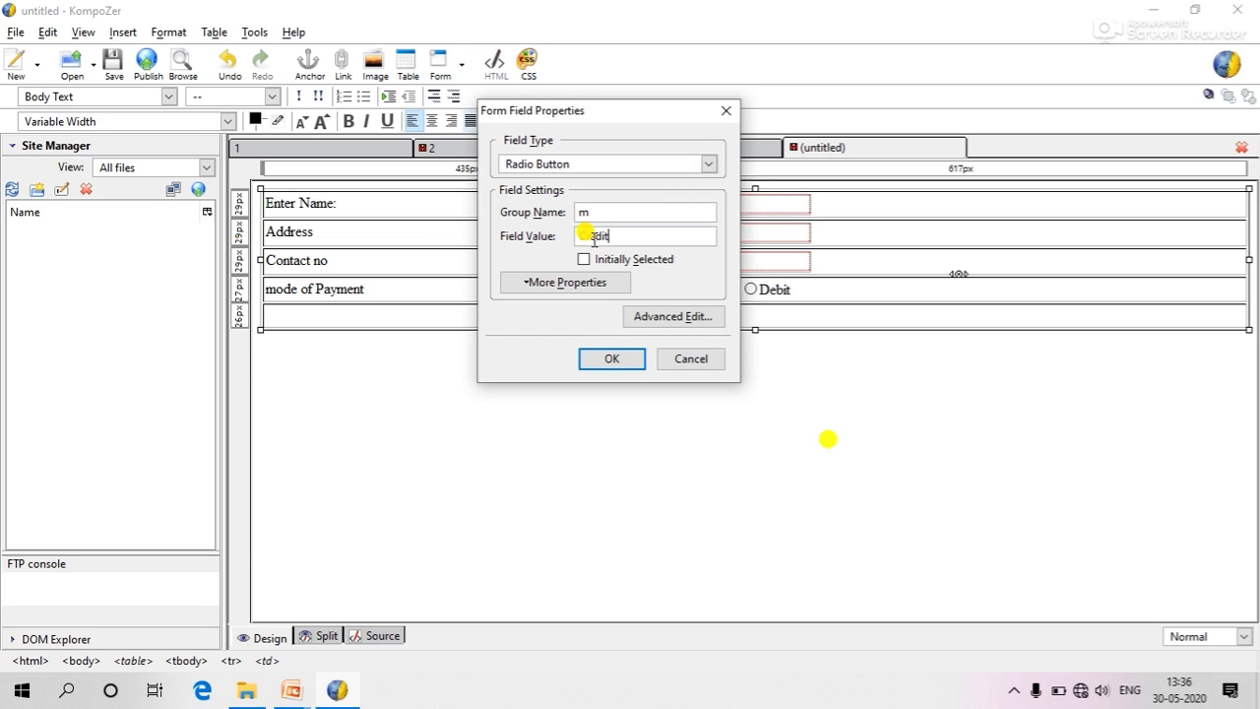
{"action": "left_click", "coordinate": [615, 358]}
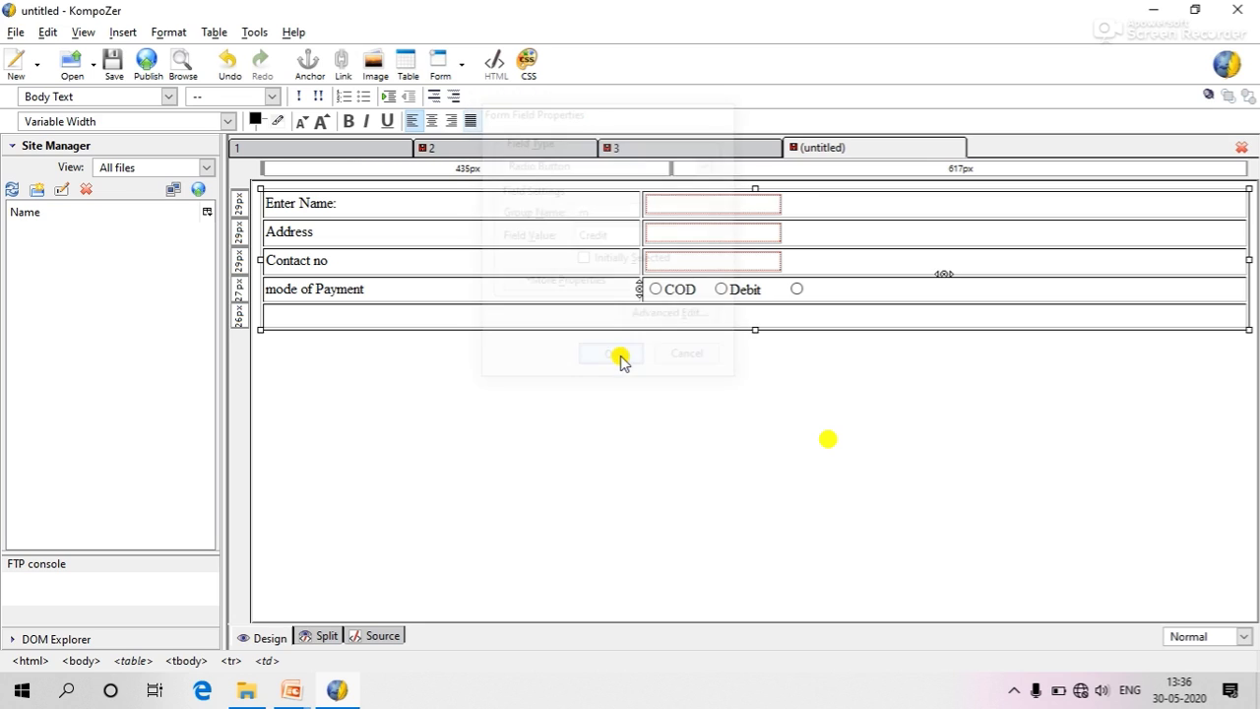
Step: Label the third radio button "Credit" with a capital C
{"action": "left_click", "coordinate": [831, 286]}
{"action": "type", "text": "cr"}
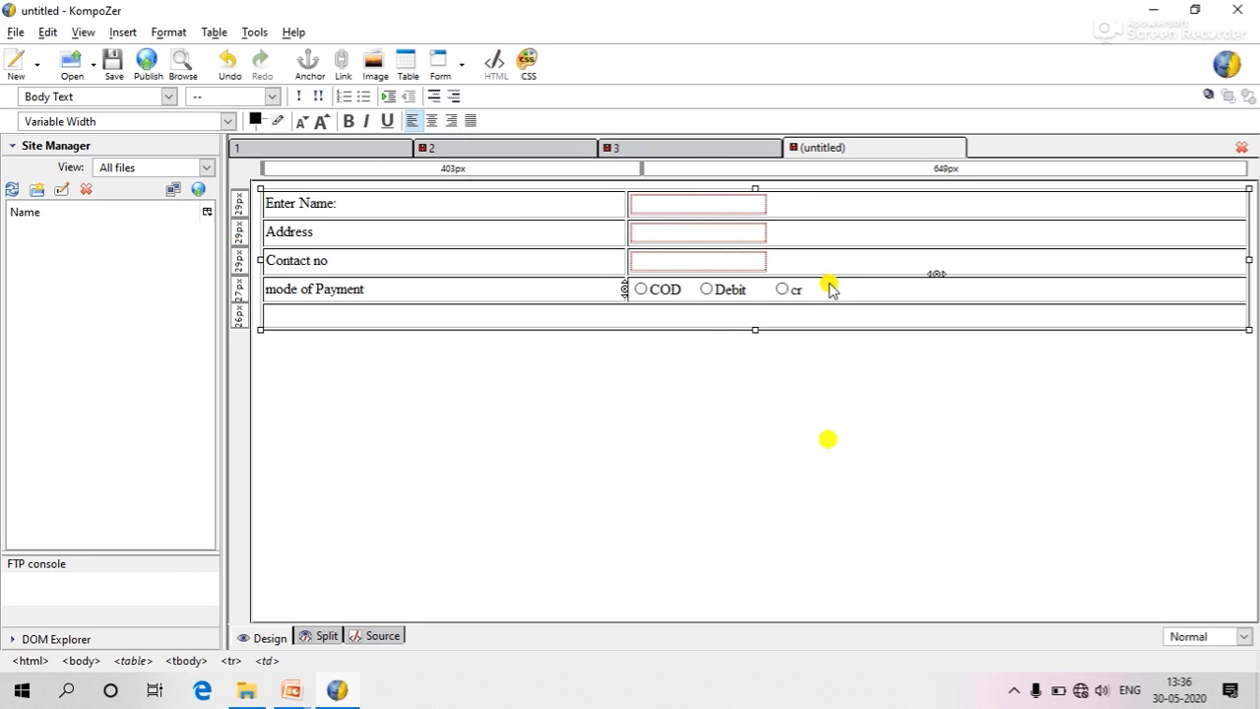
{"action": "type", "text": "edit"}
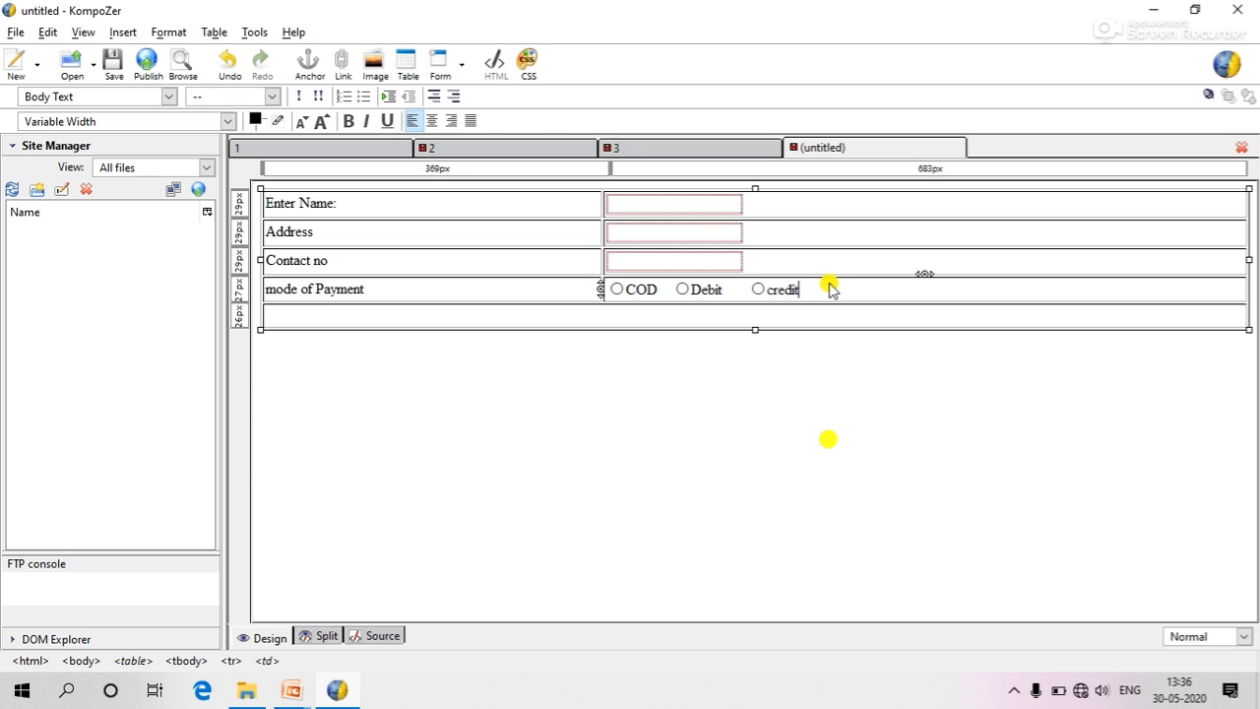
{"action": "key", "text": "Left"}
{"action": "key", "text": "Left"}
{"action": "key", "text": "Left"}
{"action": "key", "text": "BackSpace"}
{"action": "type", "text": "C"}
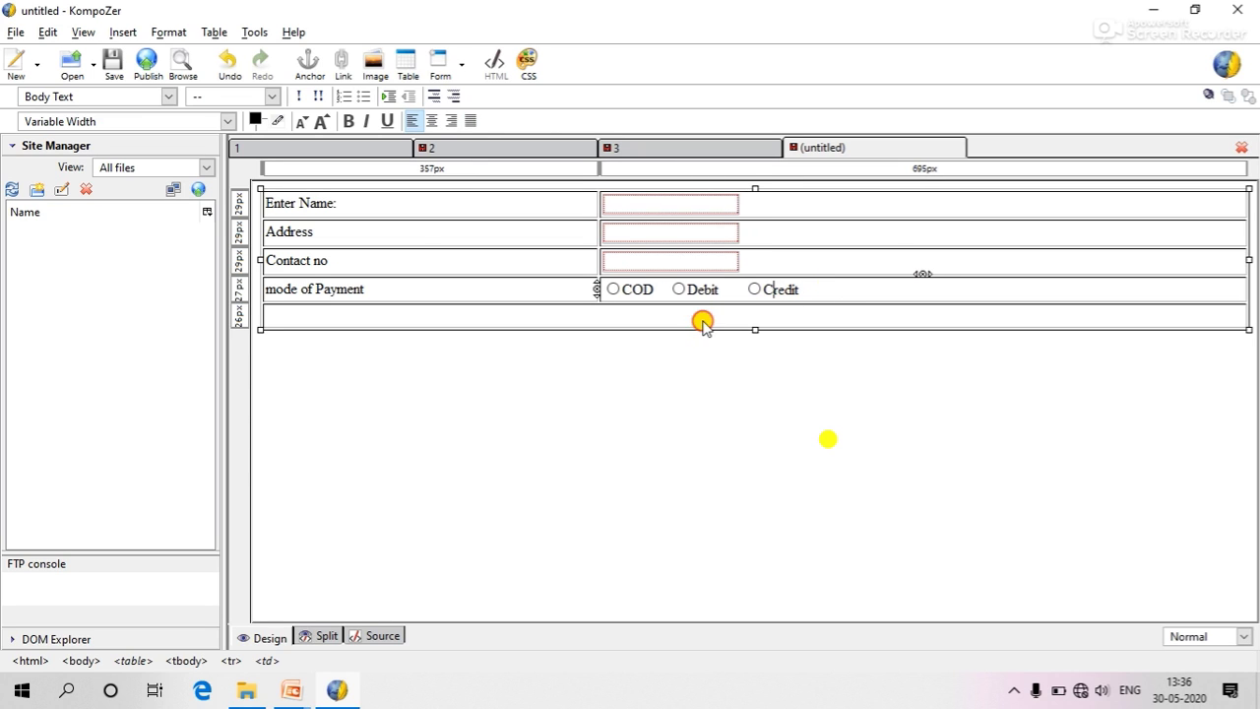
Step: Insert a button form field named "btn" with the value "Corfimr Order" in the table's empty last row
{"action": "left_click", "coordinate": [703, 325]}
{"action": "left_click", "coordinate": [459, 63]}
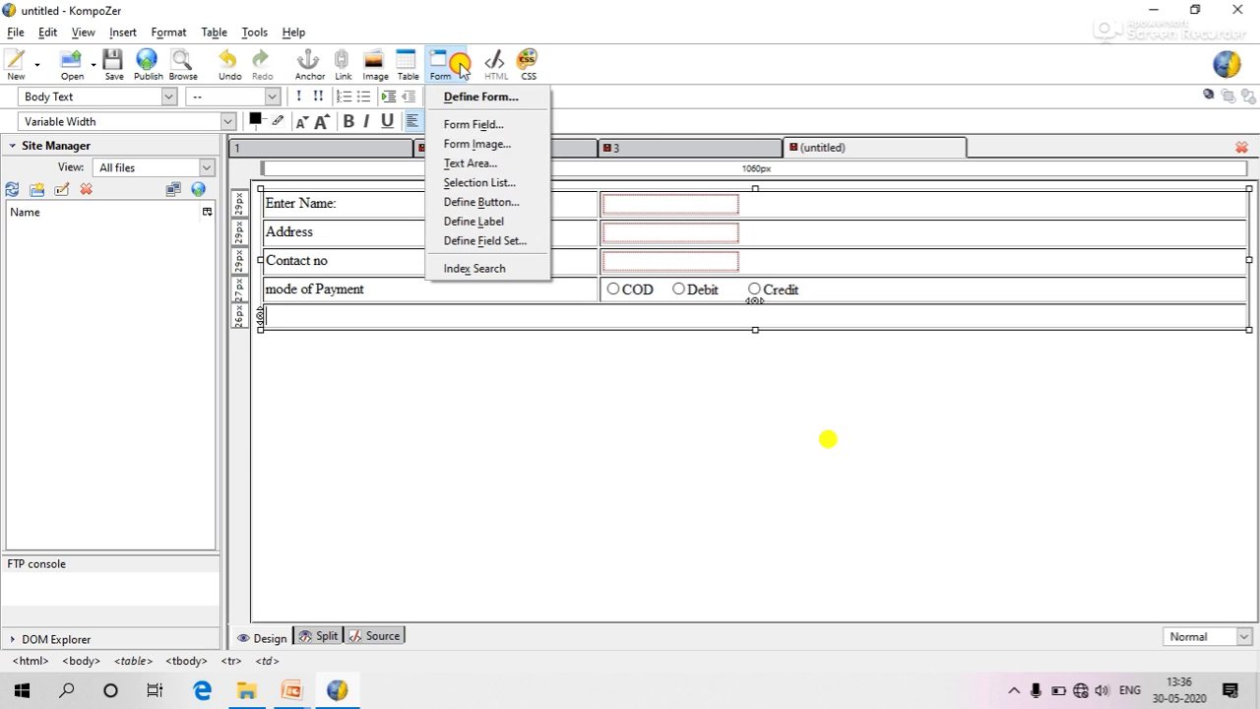
{"action": "left_click", "coordinate": [478, 125]}
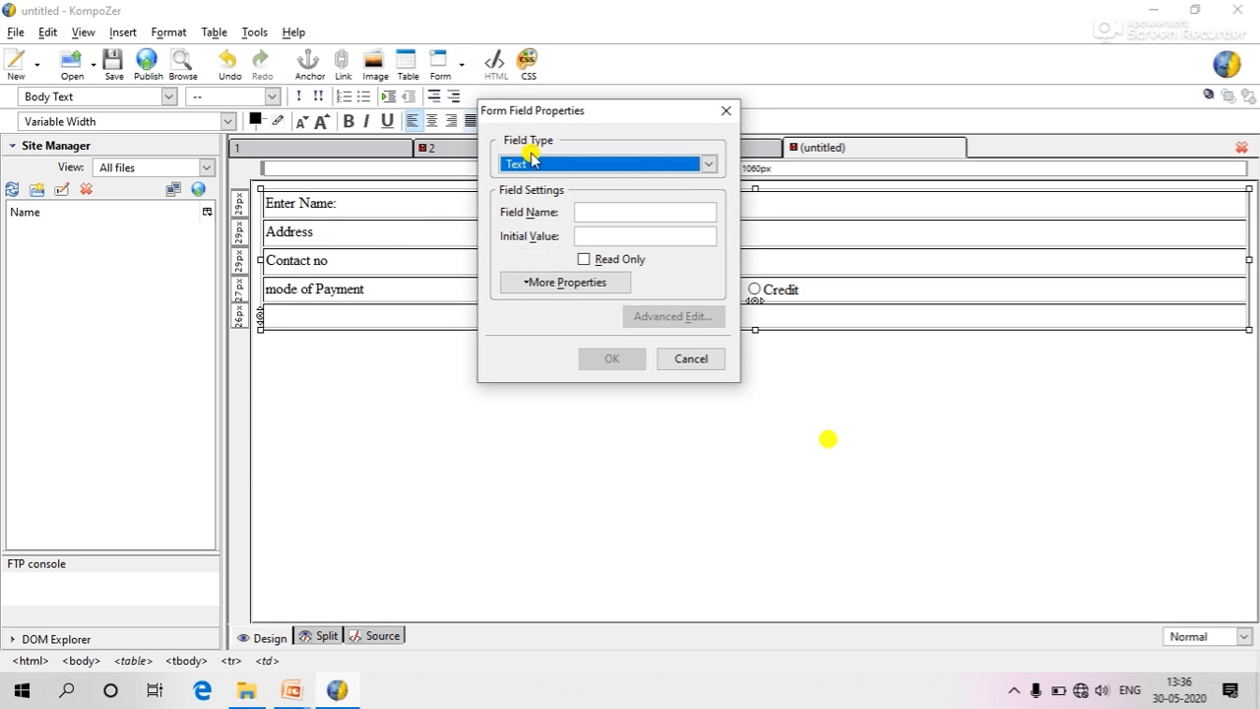
{"action": "left_click", "coordinate": [532, 162]}
{"action": "left_click", "coordinate": [568, 339]}
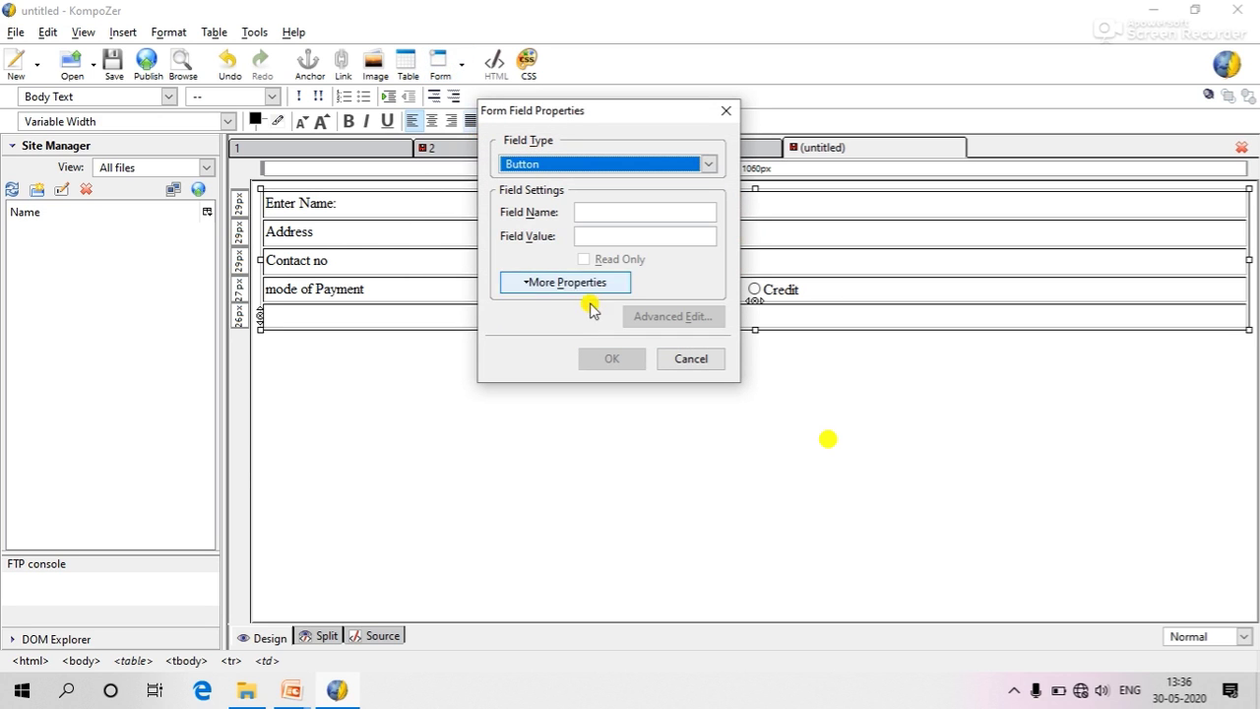
{"action": "left_click", "coordinate": [621, 213]}
{"action": "type", "text": "btn"}
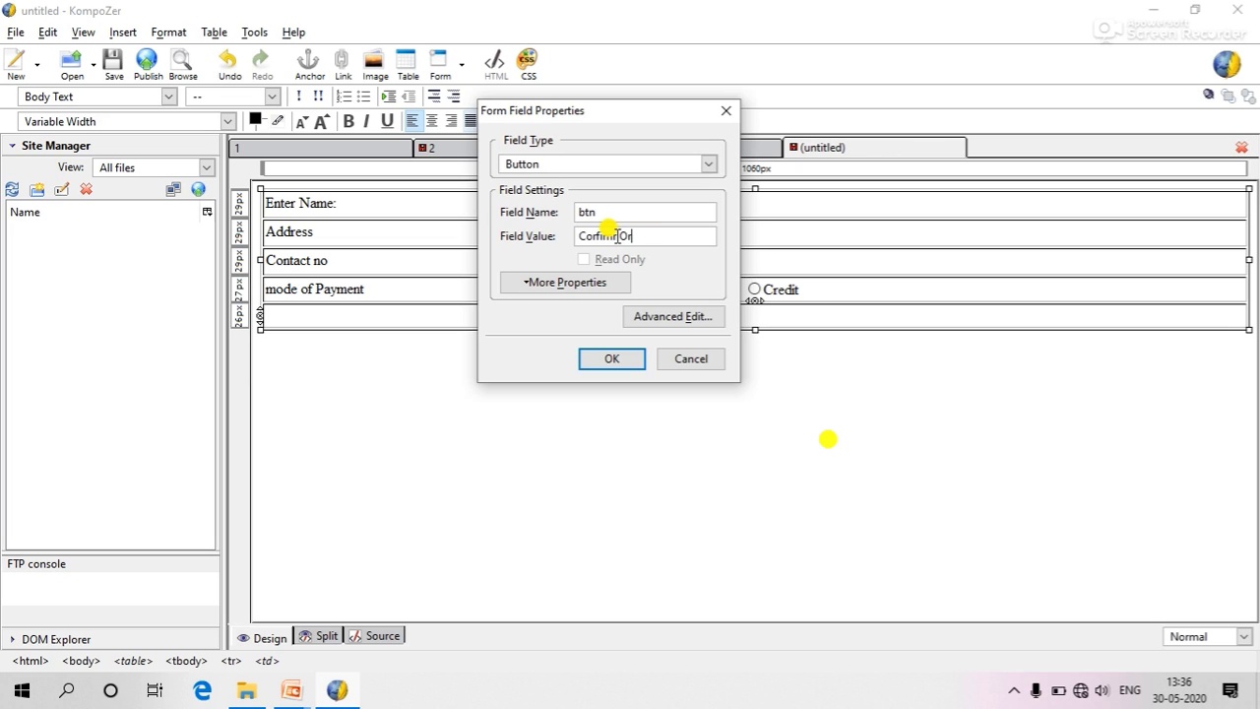
{"action": "left_click", "coordinate": [622, 359]}
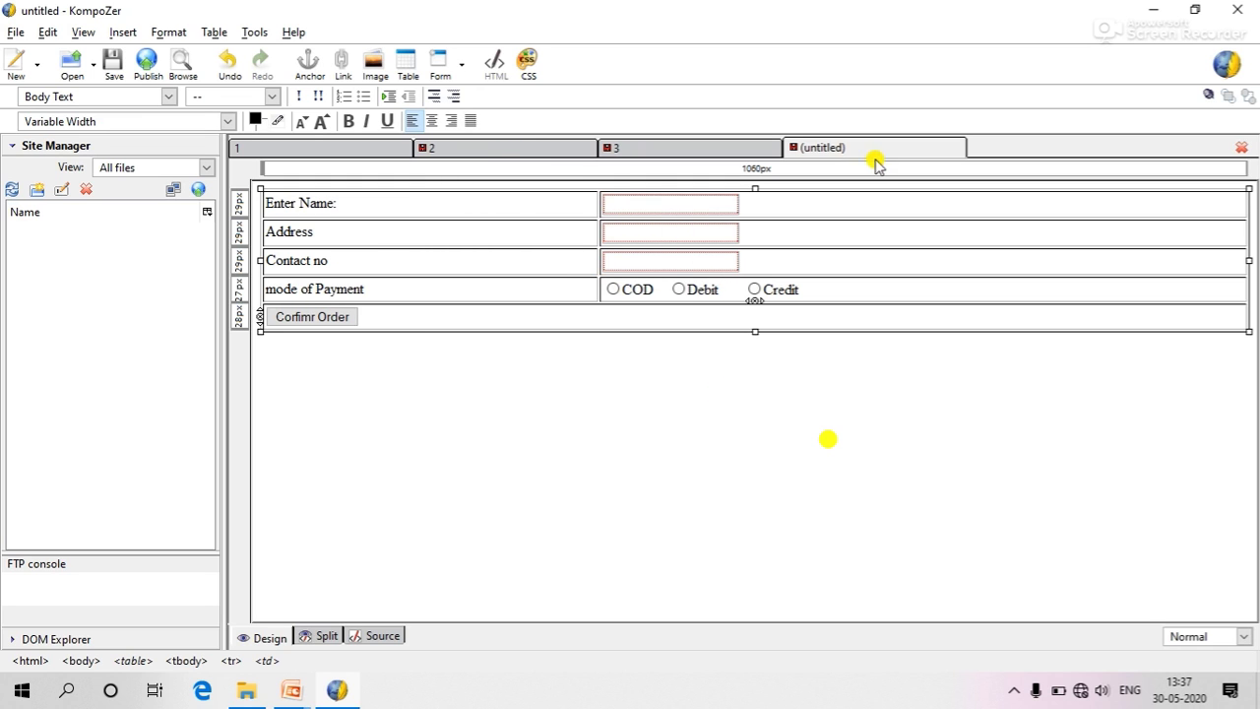
Step: Save the order form page to the Desktop as an HTML file with the title and file name "4"
{"action": "left_click", "coordinate": [117, 71]}
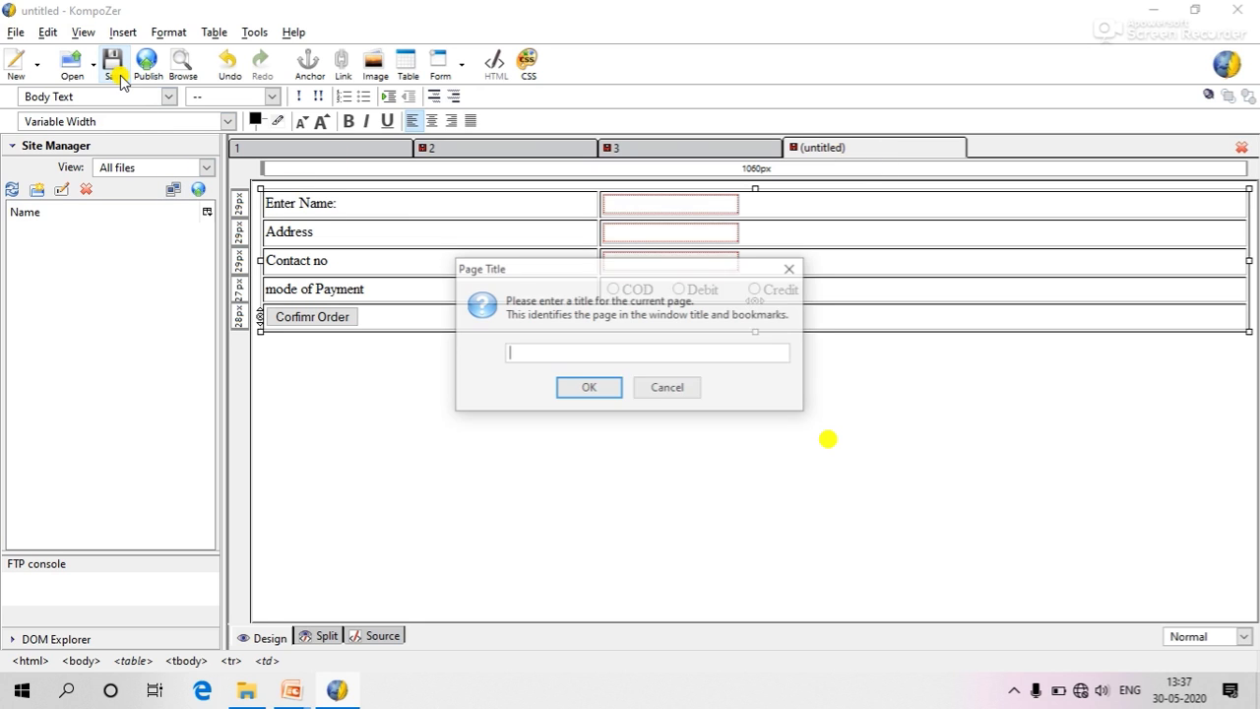
{"action": "type", "text": "4"}
{"action": "key", "text": "Return"}
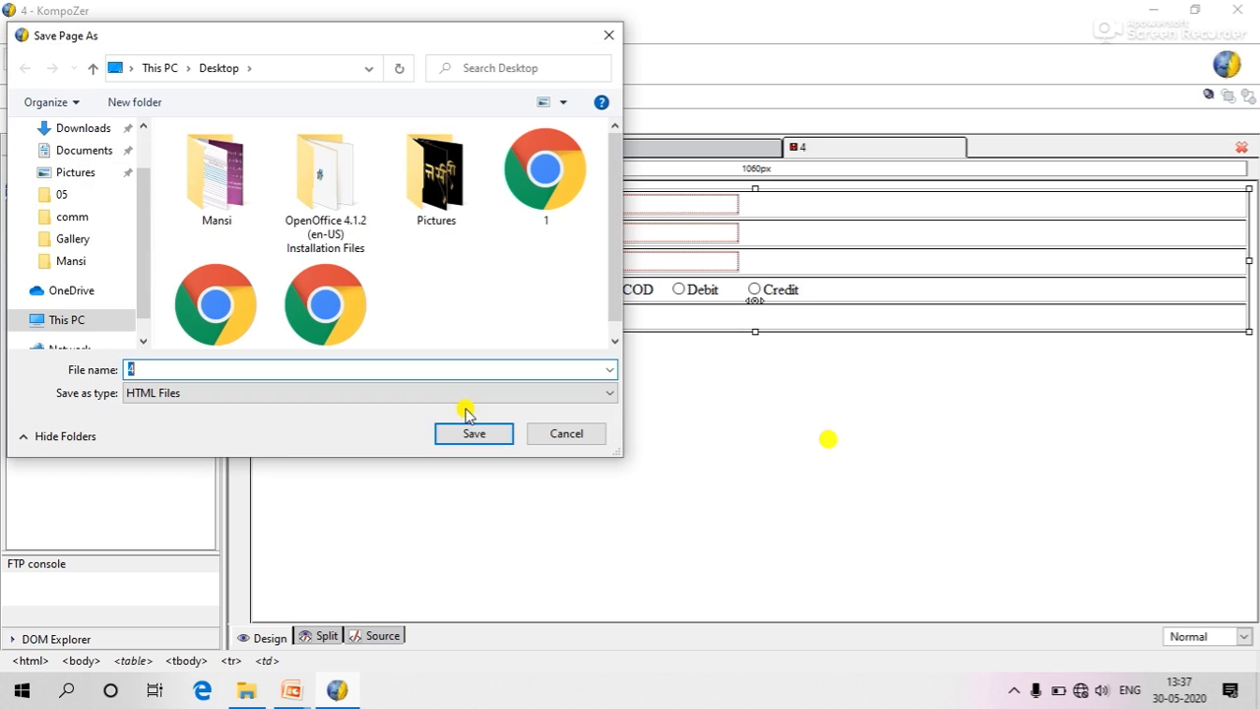
{"action": "left_click", "coordinate": [473, 435]}
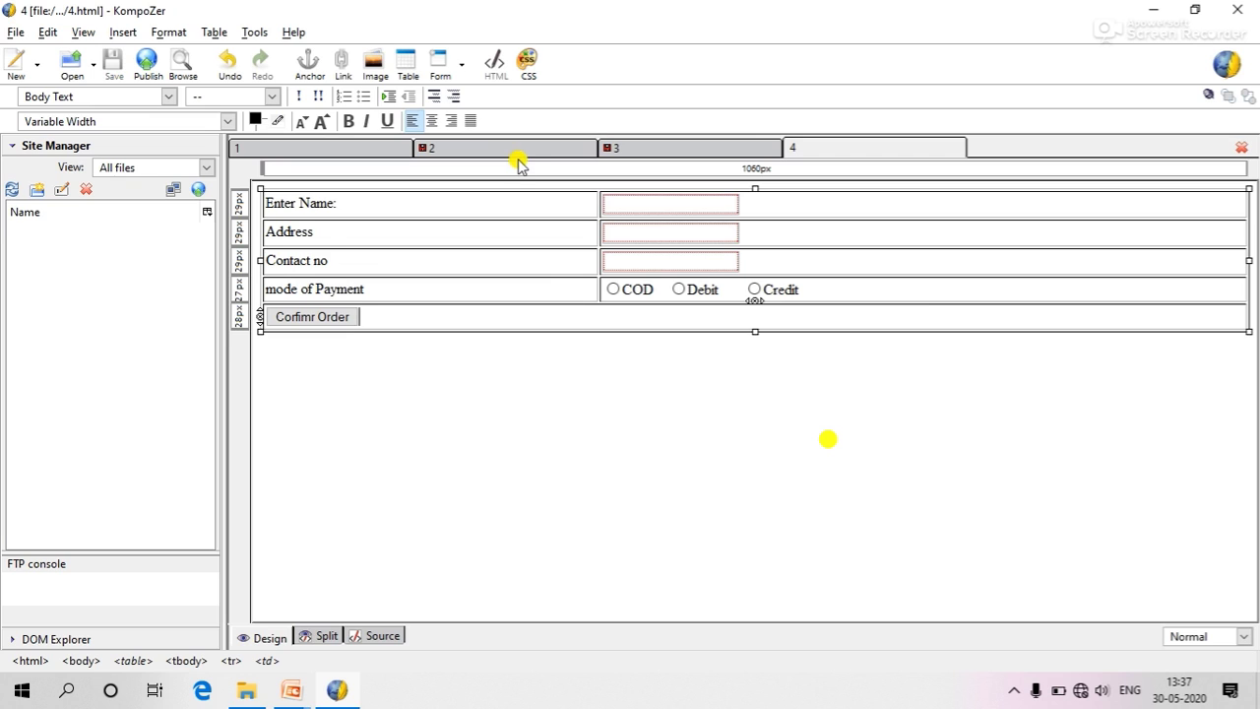
Step: Link the "Order Now" text on page 2 to 4.html and save the page
{"action": "left_click", "coordinate": [517, 152]}
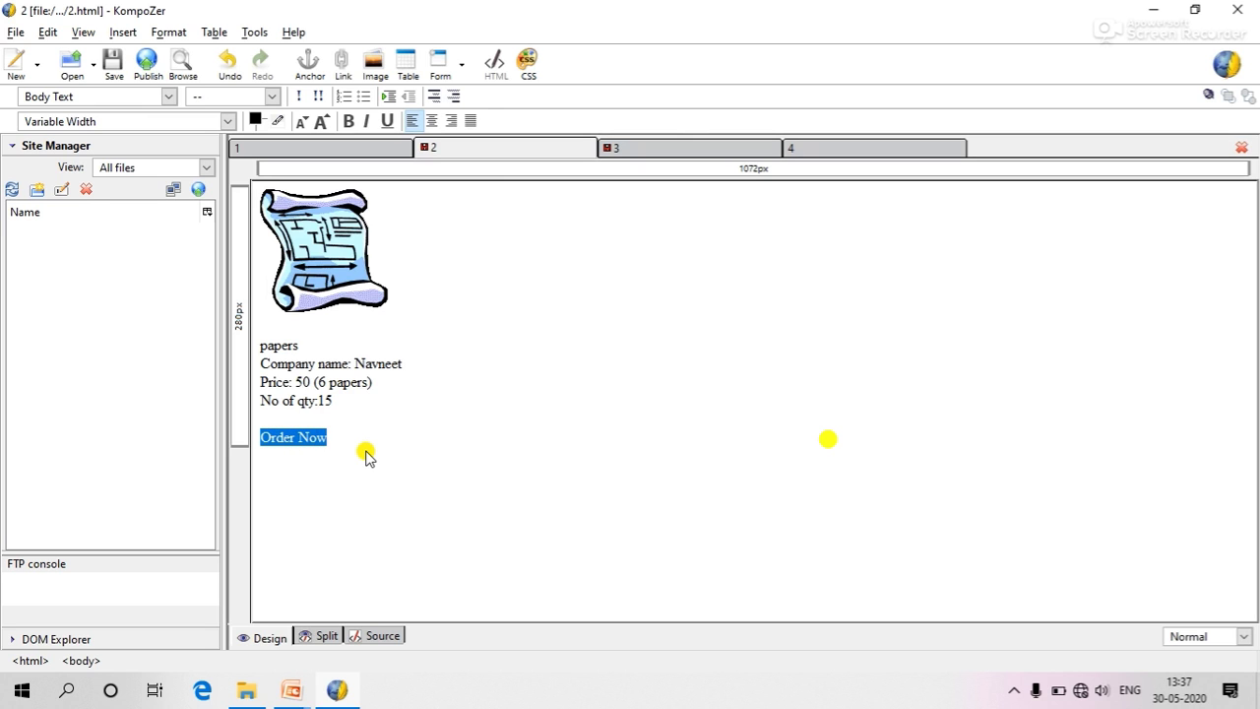
{"action": "left_click", "coordinate": [343, 63]}
{"action": "left_click", "coordinate": [408, 178]}
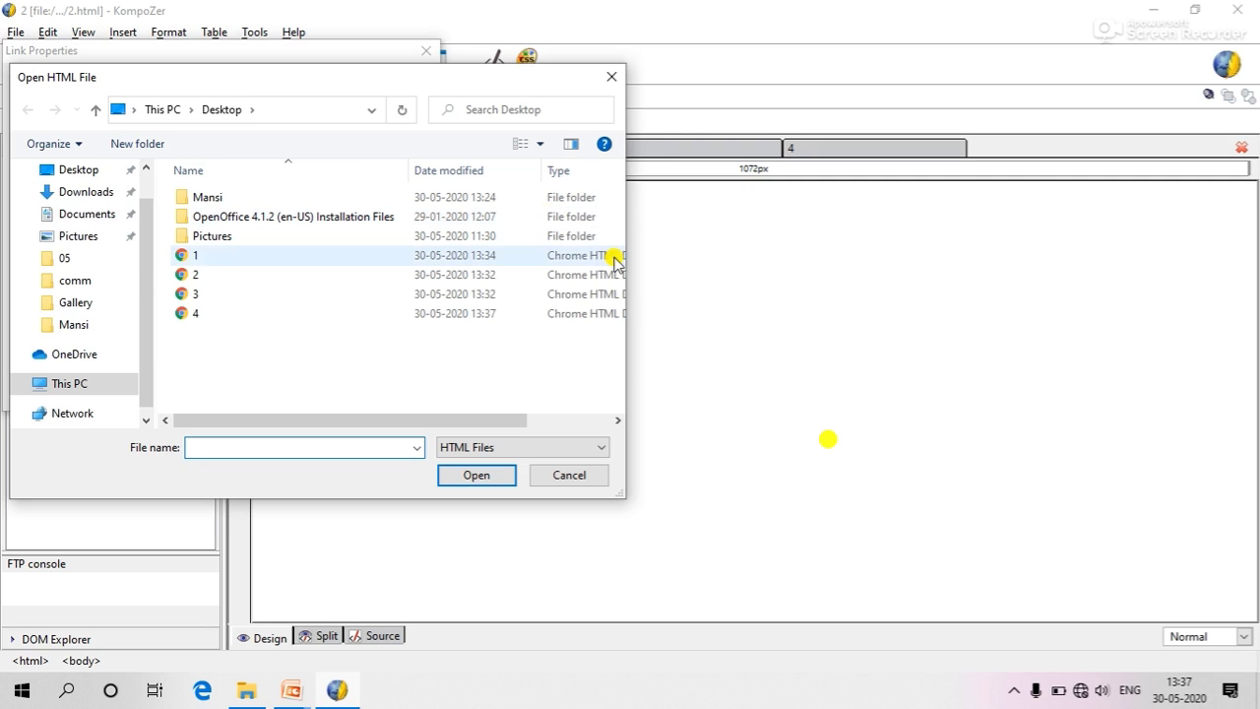
{"action": "left_click", "coordinate": [431, 312]}
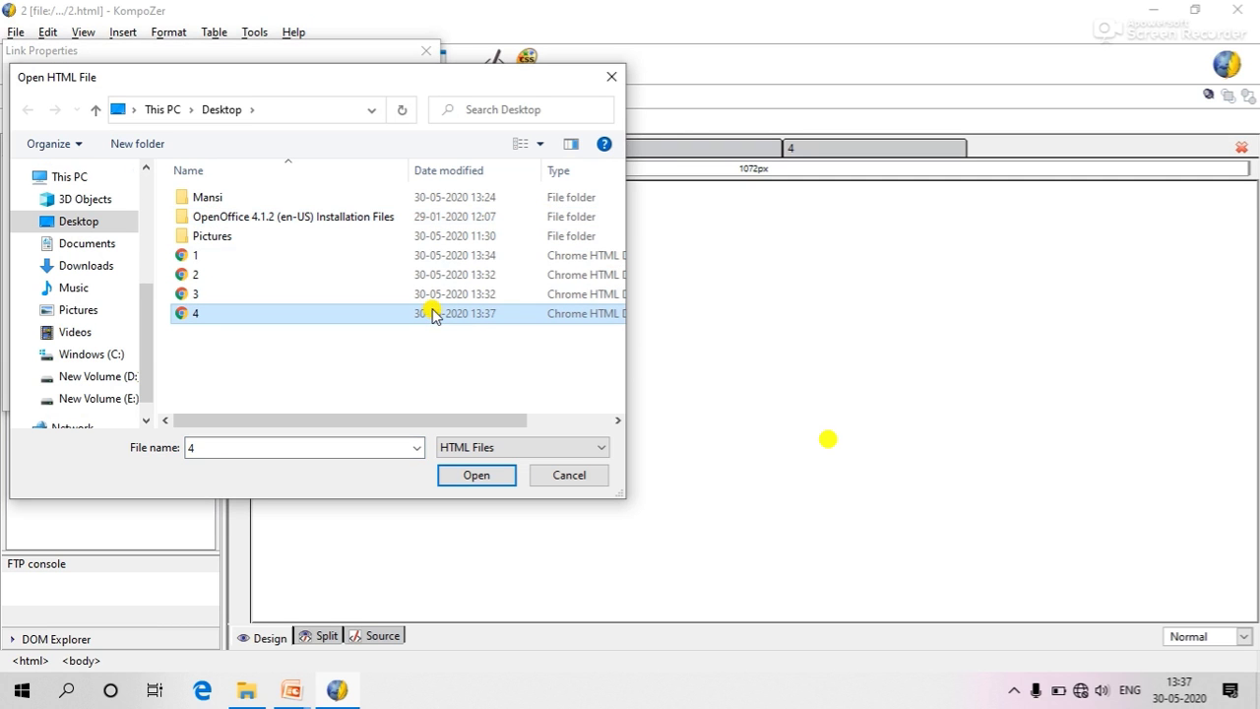
{"action": "left_click", "coordinate": [503, 484]}
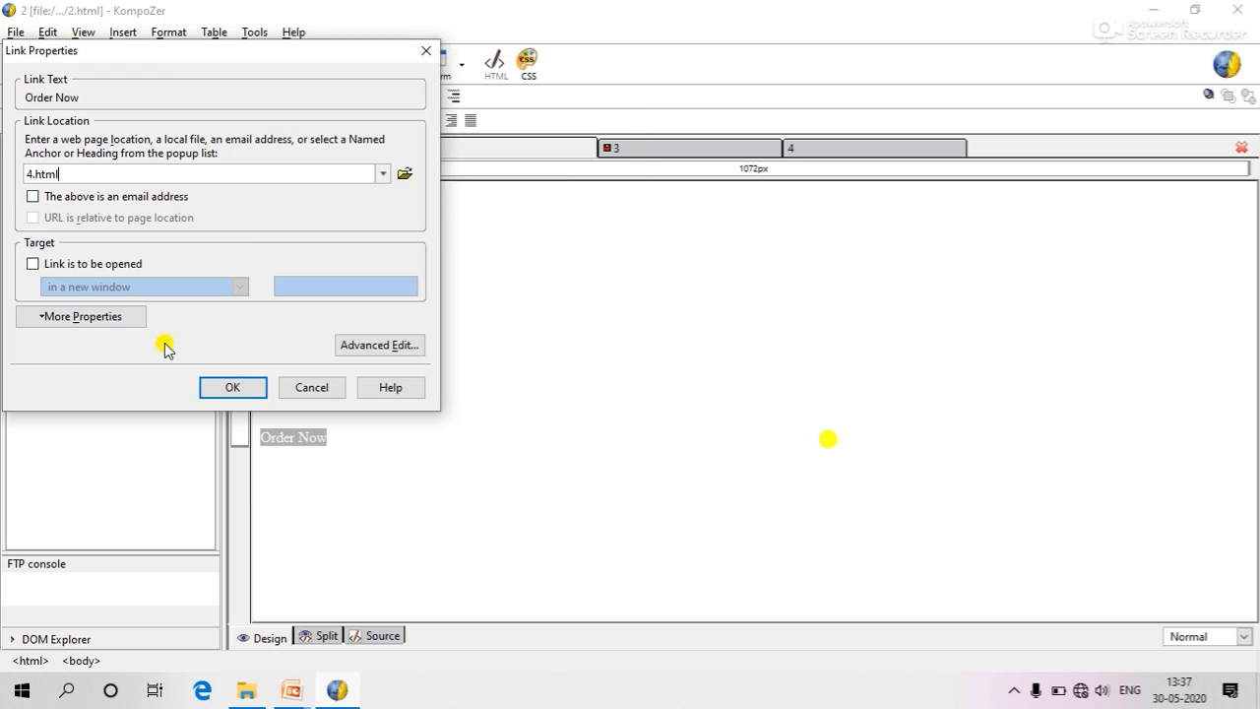
{"action": "left_click", "coordinate": [232, 386]}
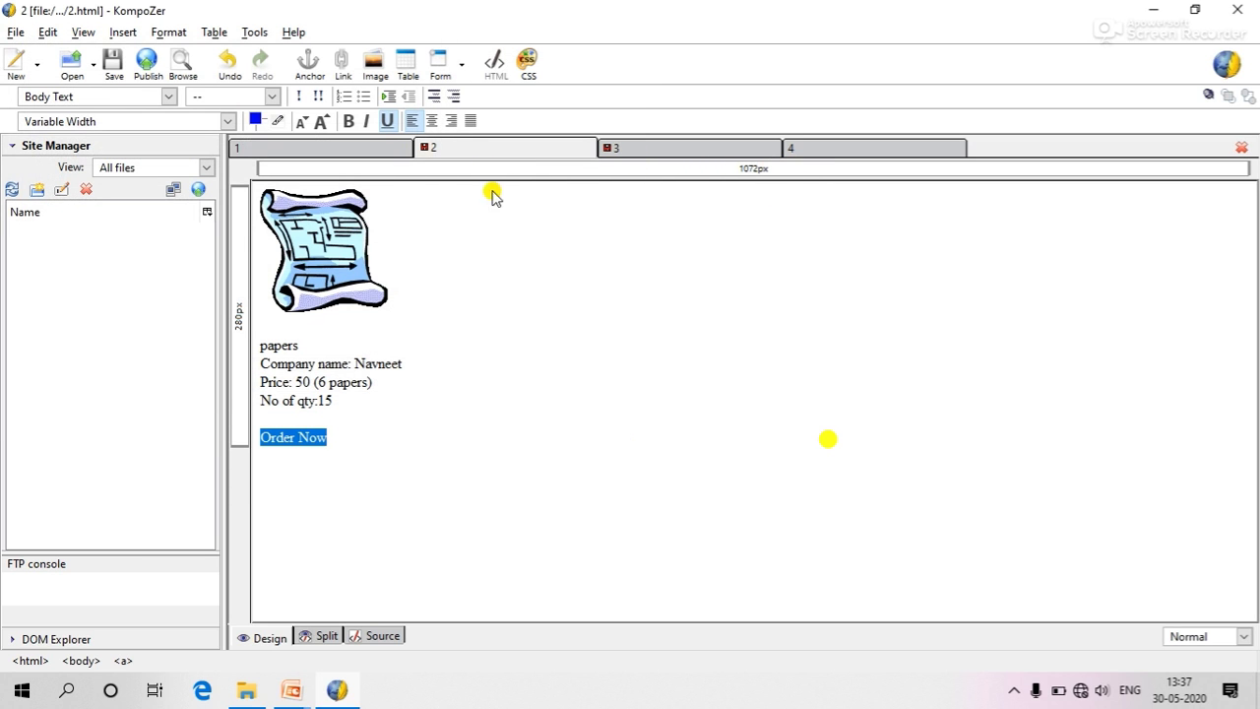
{"action": "left_click", "coordinate": [111, 71]}
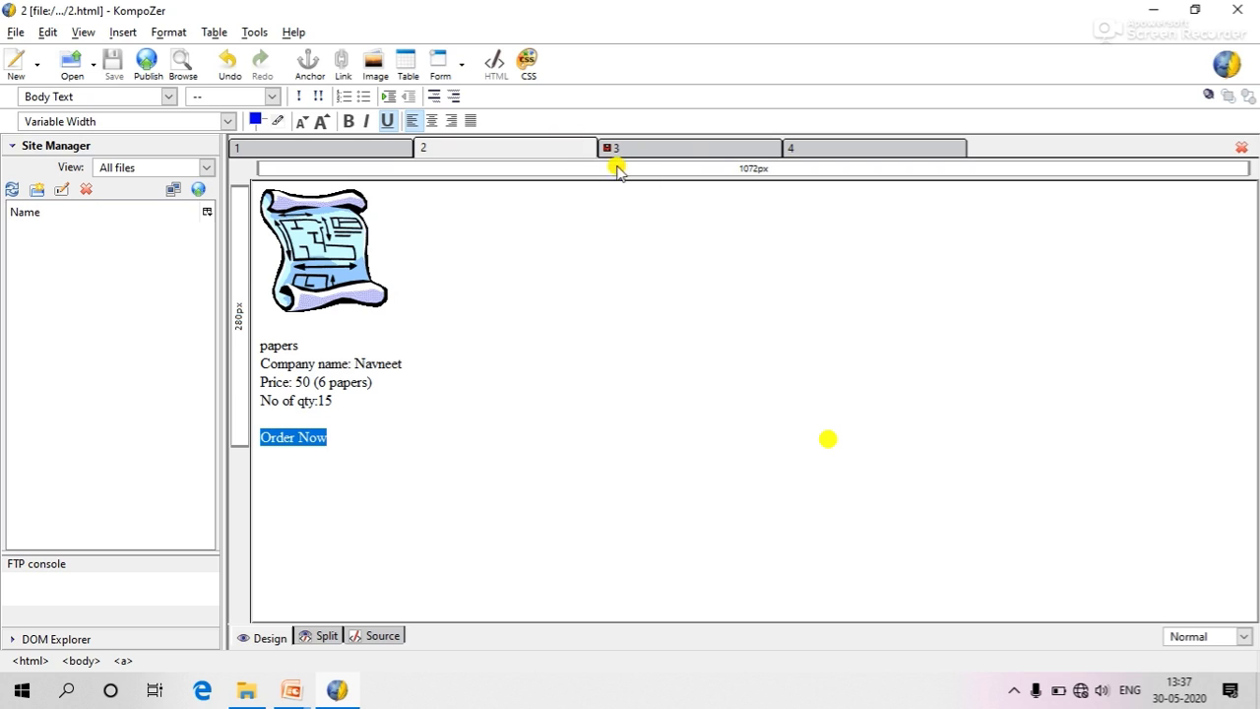
Step: Link the "Order Now" text on page 3 to 4.html and save the page
{"action": "left_click", "coordinate": [666, 150]}
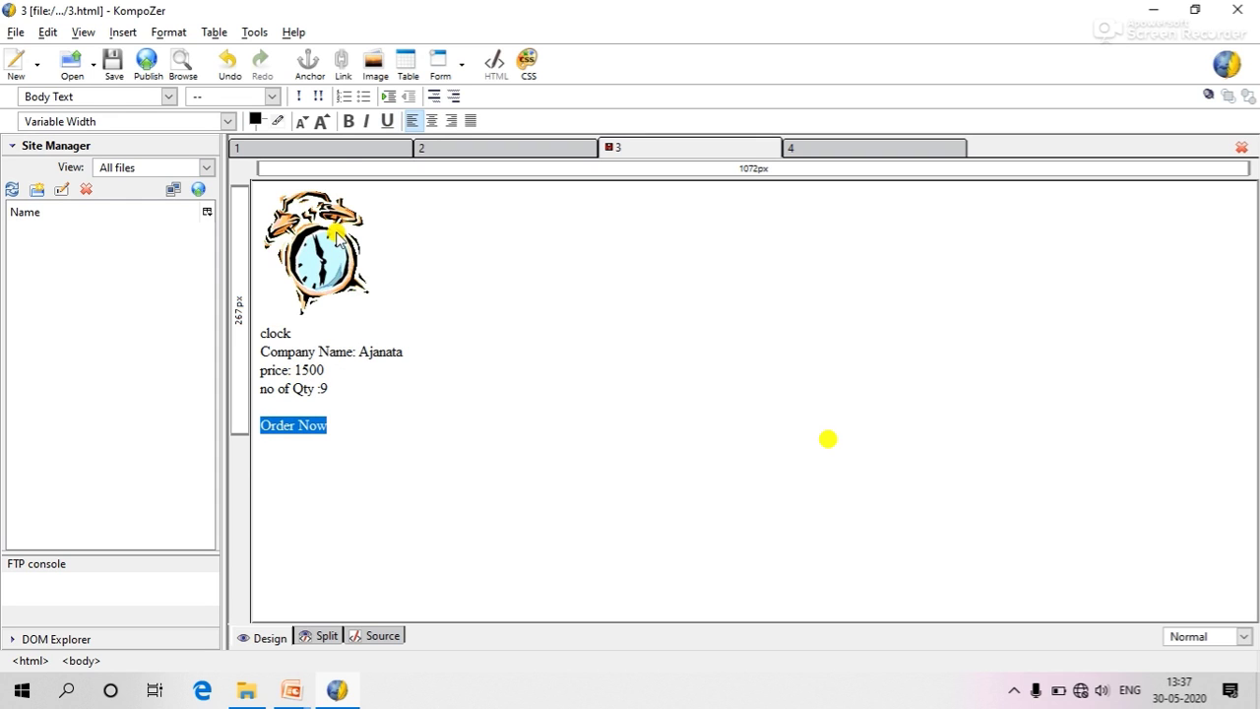
{"action": "left_click", "coordinate": [341, 65]}
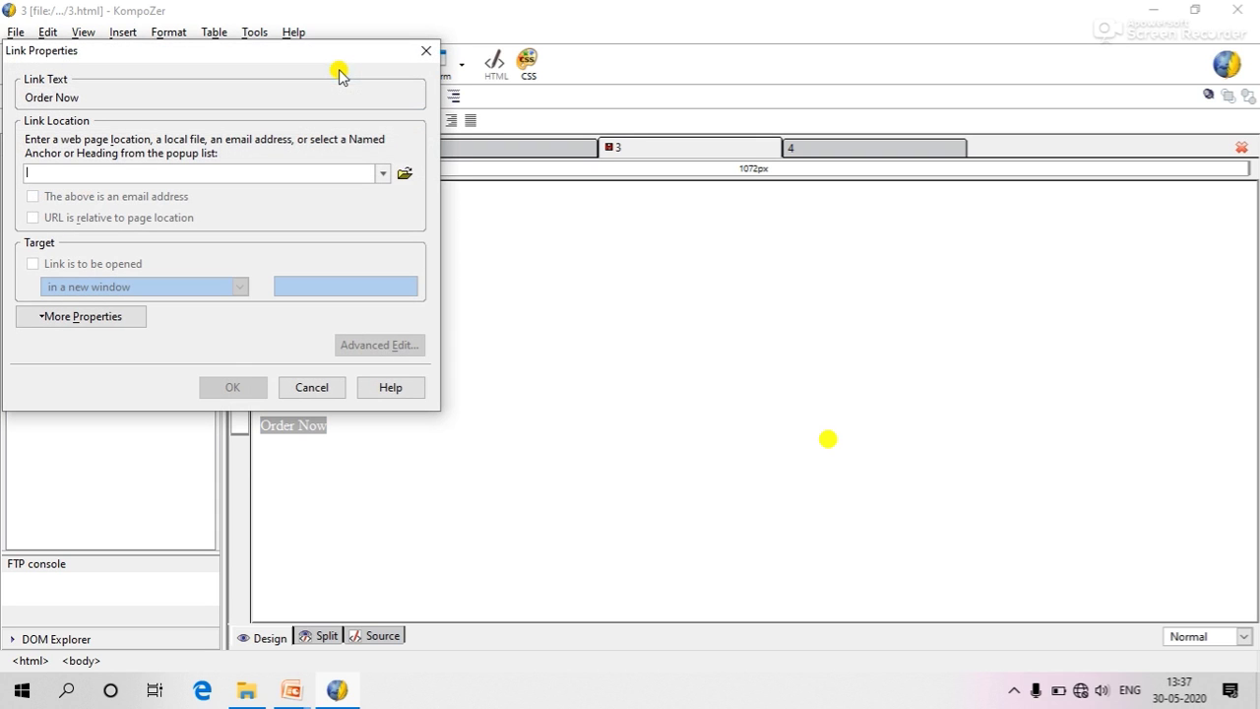
{"action": "left_click", "coordinate": [408, 176]}
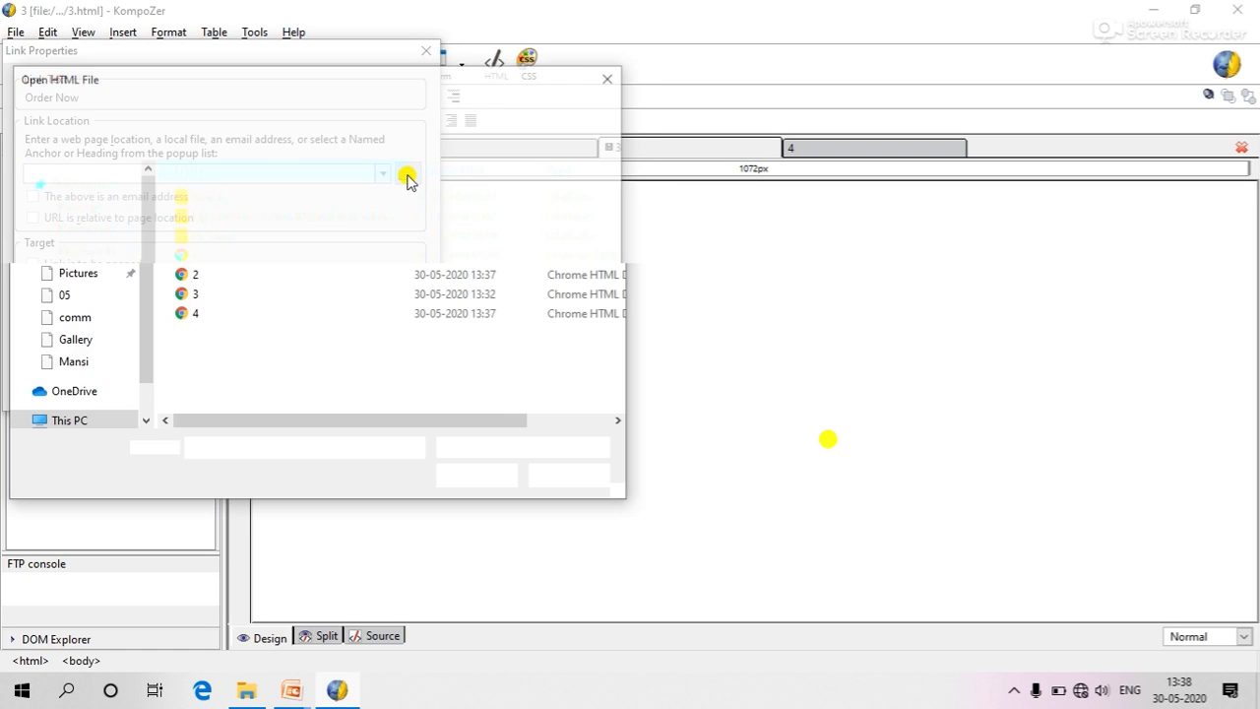
{"action": "left_click", "coordinate": [367, 313]}
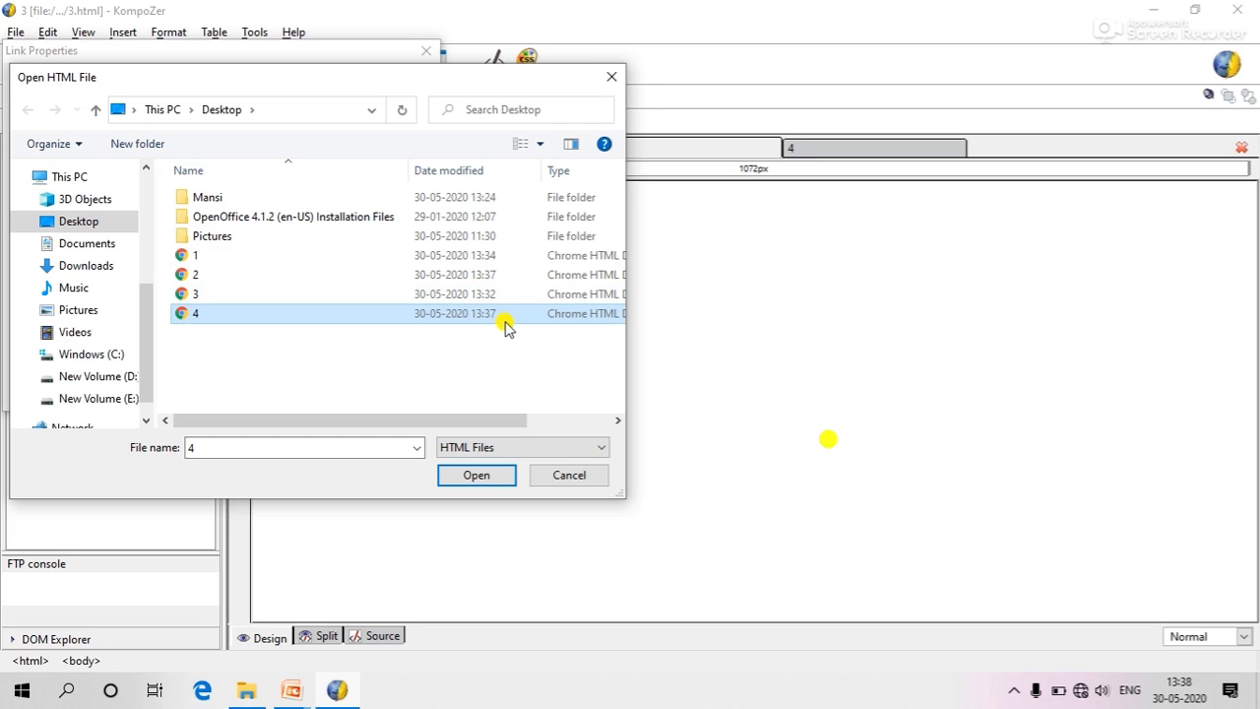
{"action": "left_click", "coordinate": [472, 477]}
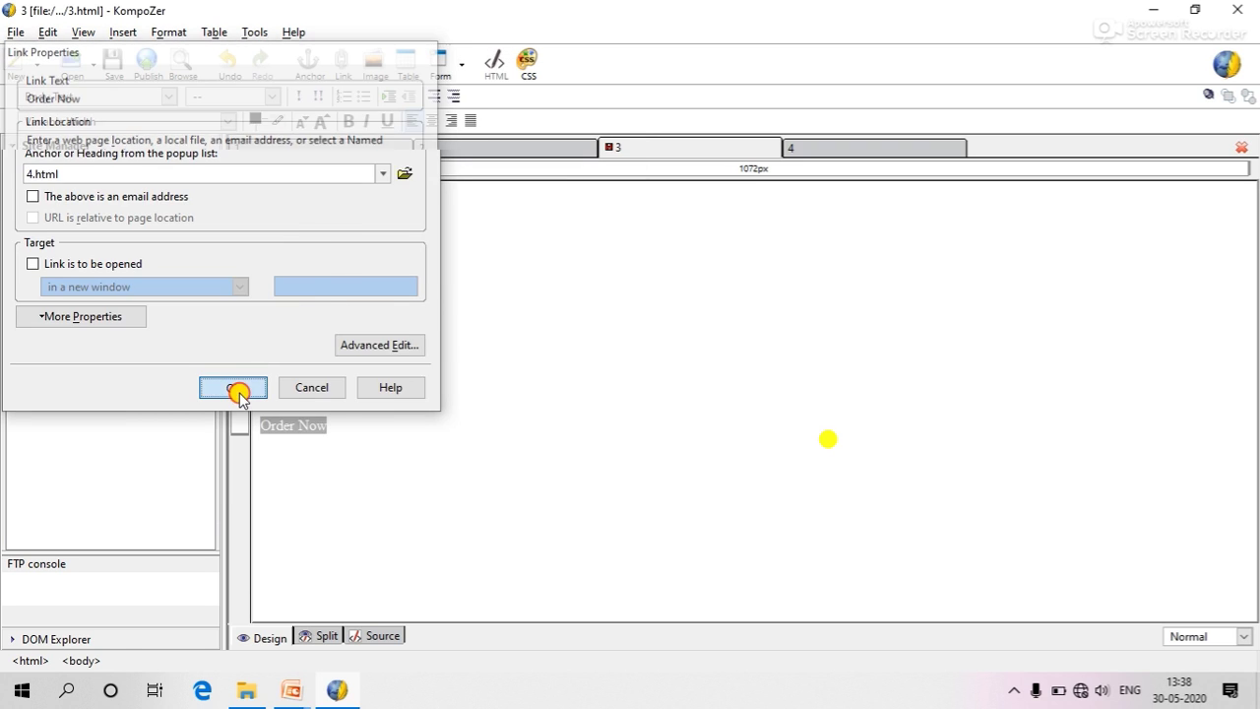
{"action": "left_click", "coordinate": [239, 391]}
{"action": "left_click", "coordinate": [497, 420]}
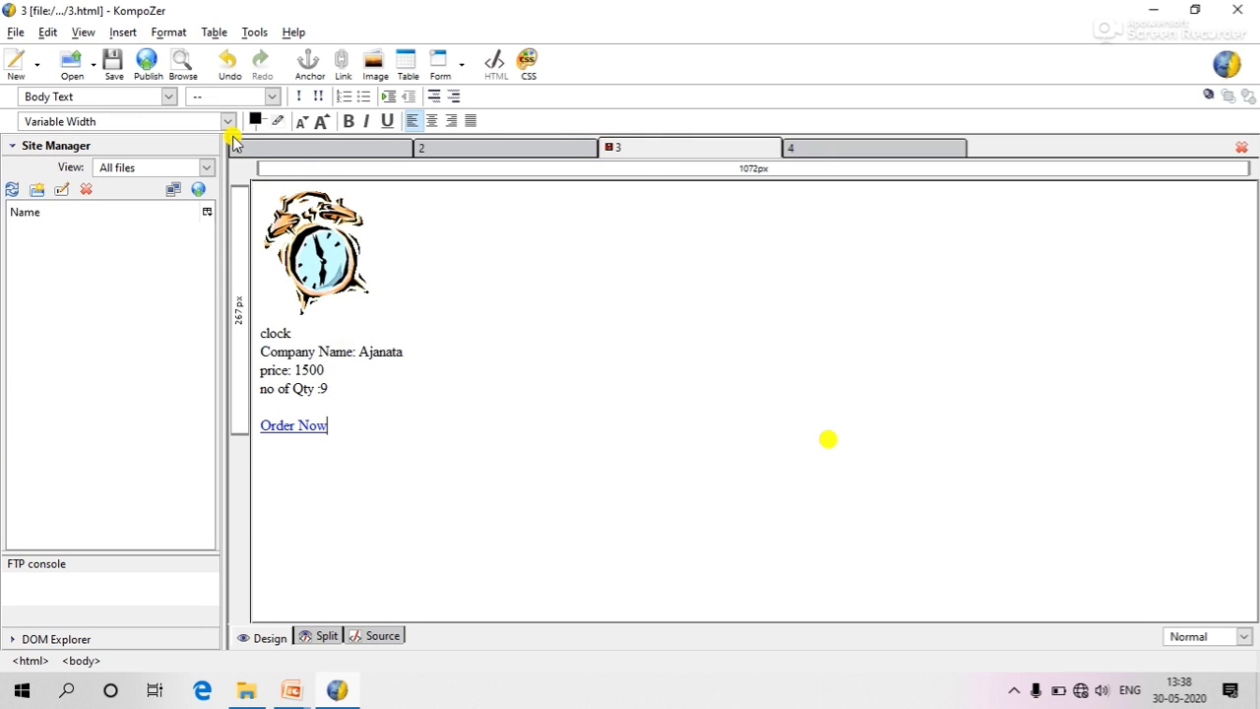
{"action": "left_click", "coordinate": [116, 67]}
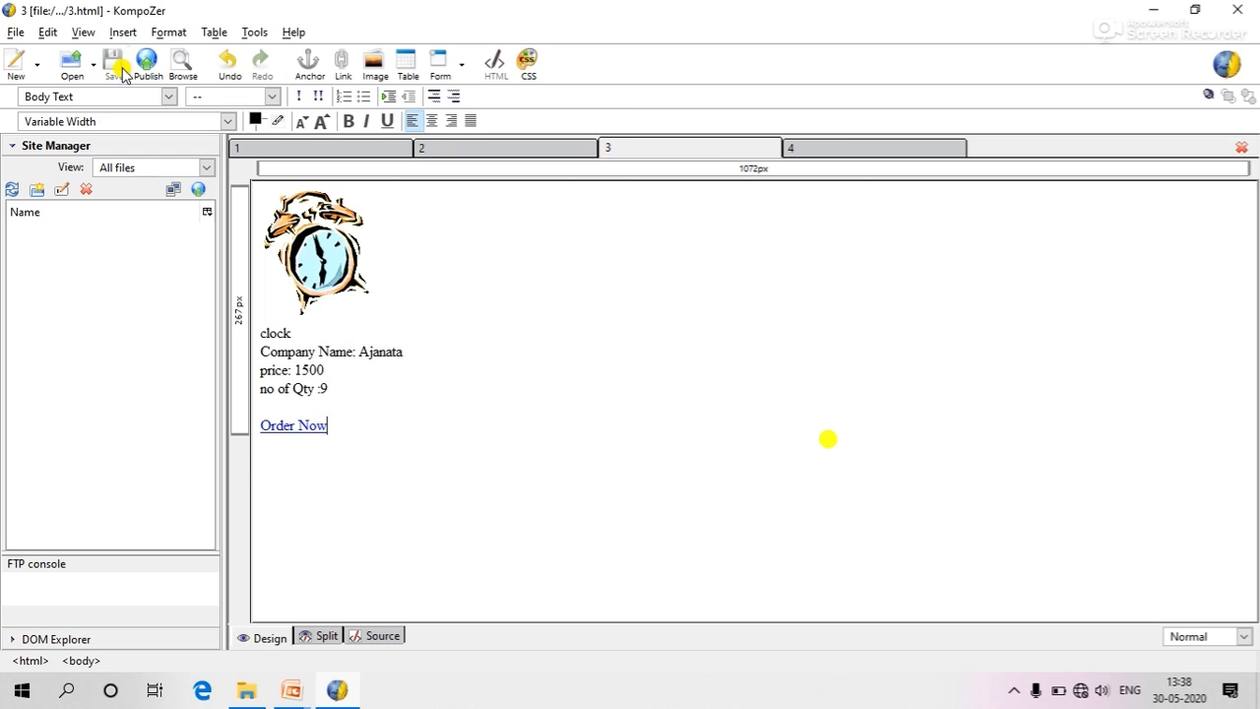
Step: Create a new blank page and enter the text "Your Order is Placed"
{"action": "left_click", "coordinate": [898, 148]}
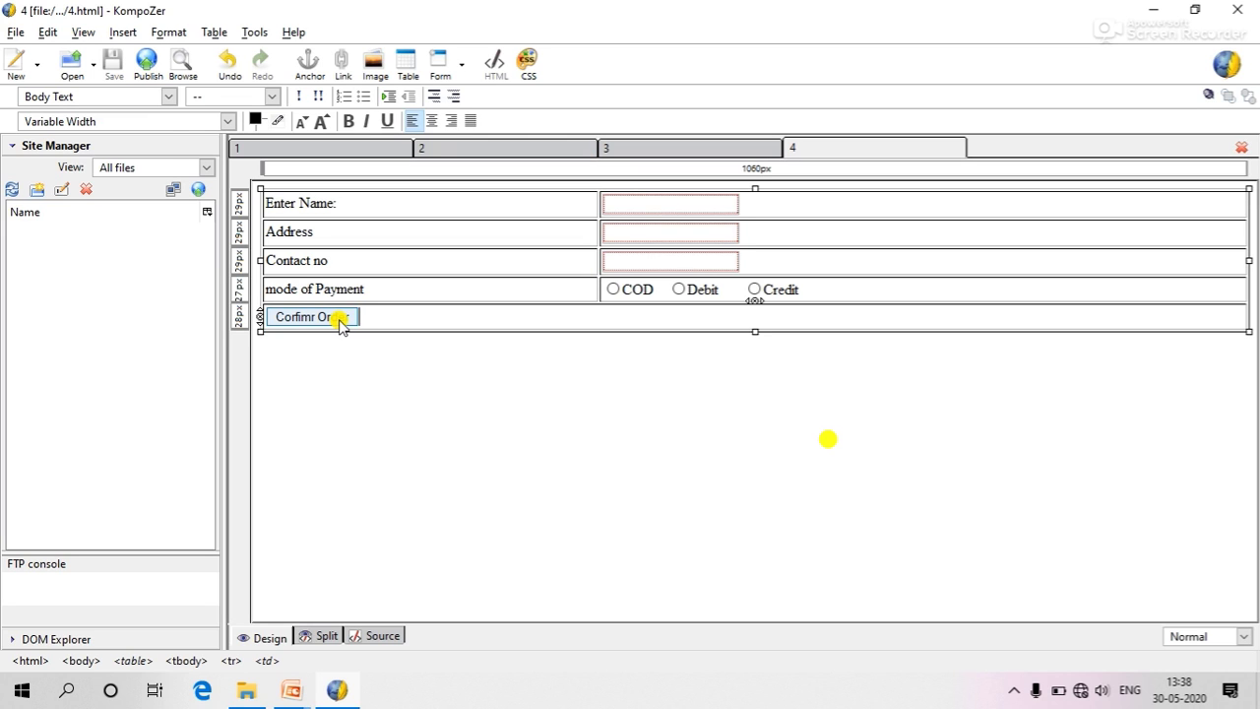
{"action": "left_click", "coordinate": [20, 67]}
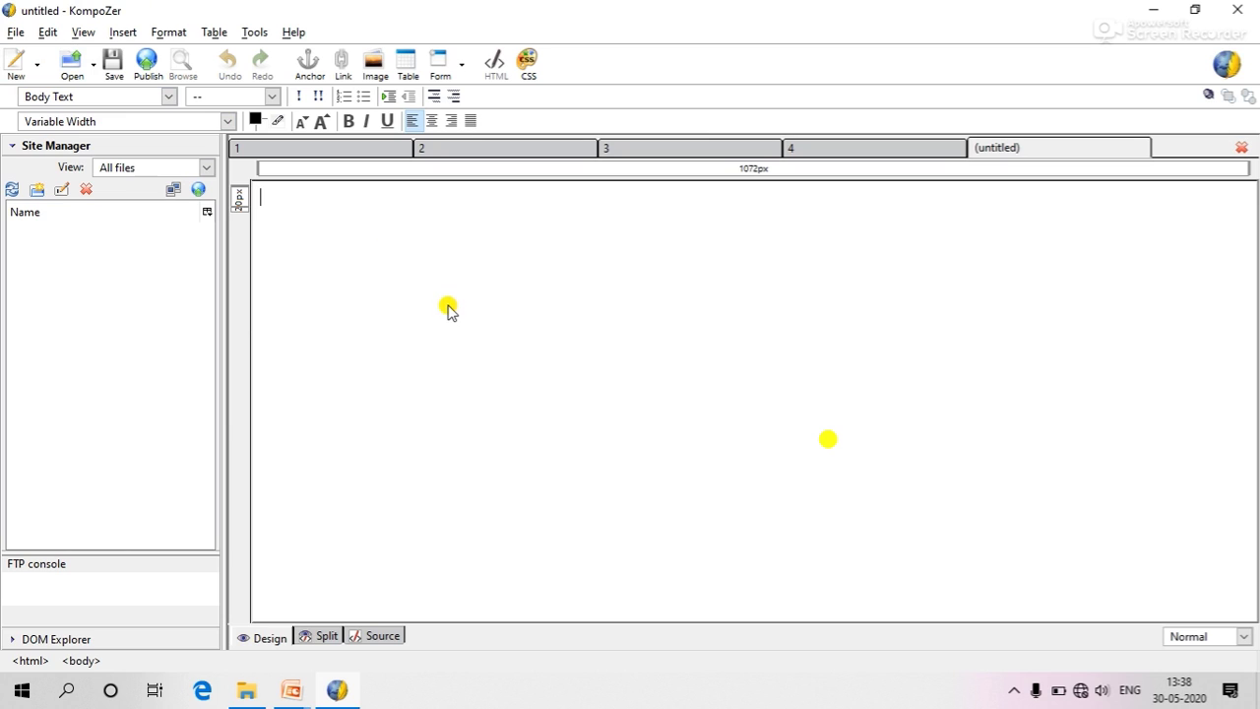
{"action": "type", "text": "Y"}
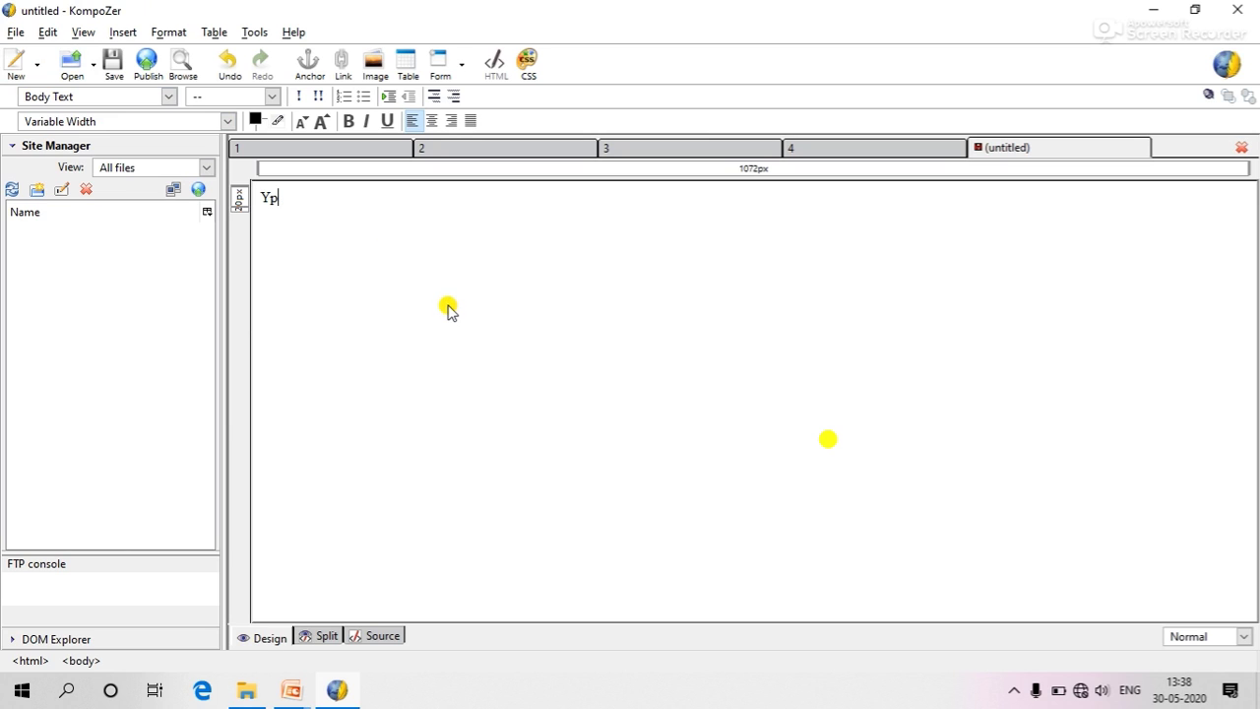
{"action": "type", "text": "our Oder"}
{"action": "key", "text": "BackSpace"}
{"action": "key", "text": "BackSpace"}
{"action": "key", "text": "BackSpace"}
Step: Colour the whole "Your Order is Placed" line green with hex value #33FF33
{"action": "key", "text": "shift+Left"}
{"action": "key", "text": "shift+Left"}
{"action": "key", "text": "shift+Left"}
{"action": "key", "text": "shift+Left"}
{"action": "key", "text": "shift+Left"}
{"action": "key", "text": "shift+Left"}
{"action": "key", "text": "shift+Left"}
{"action": "key", "text": "shift+Left"}
{"action": "key", "text": "shift+Left"}
{"action": "key", "text": "shift+Left"}
{"action": "key", "text": "shift+Left"}
{"action": "key", "text": "shift+Left"}
{"action": "key", "text": "shift+Left"}
{"action": "key", "text": "shift+Left"}
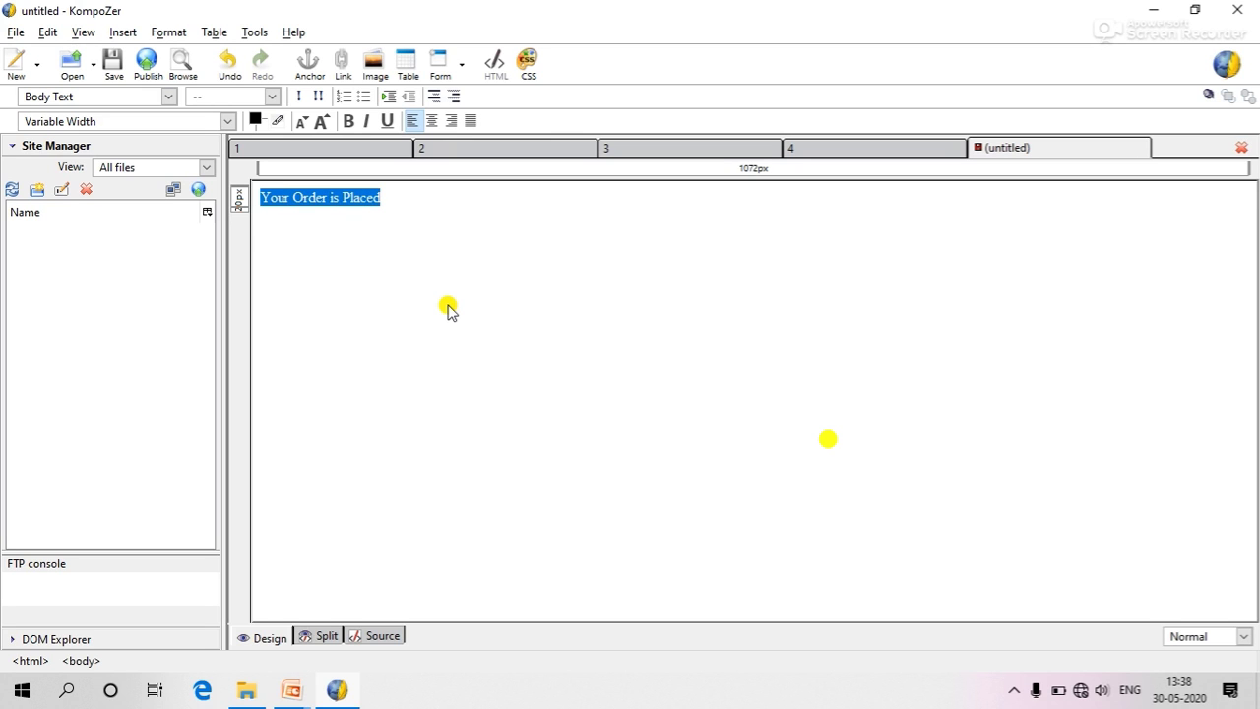
{"action": "left_click", "coordinate": [255, 118]}
{"action": "left_click", "coordinate": [354, 138]}
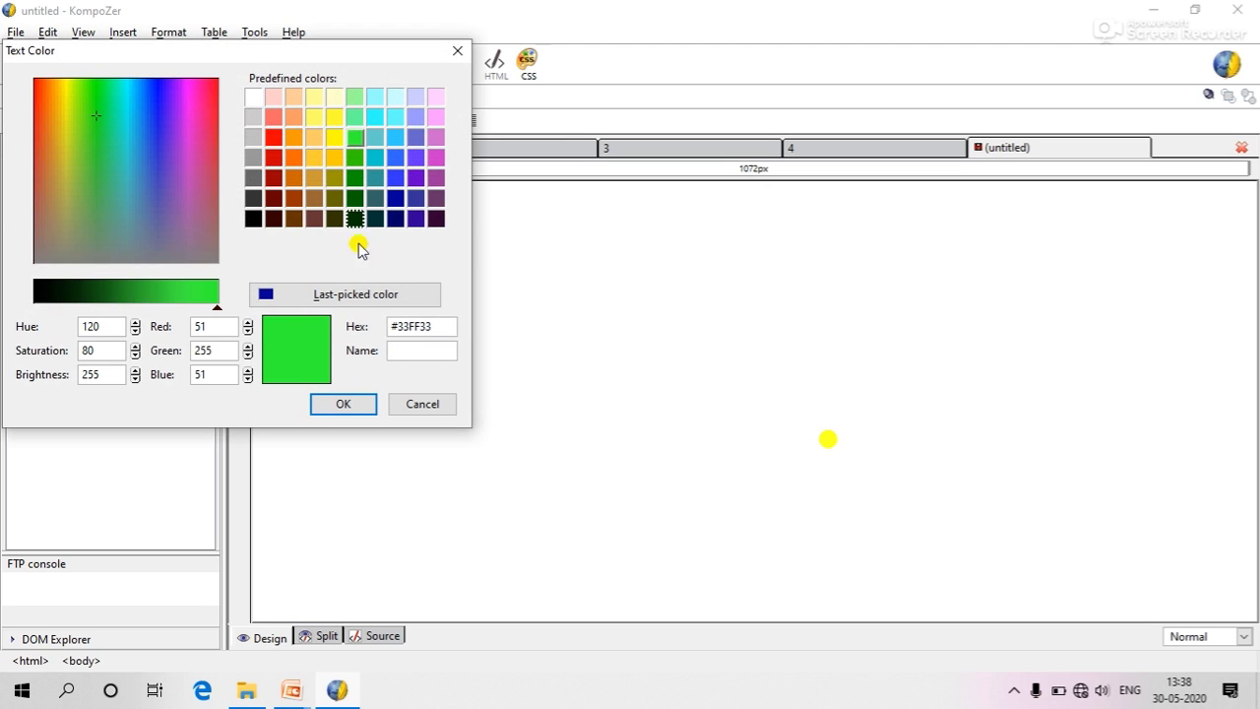
{"action": "left_click", "coordinate": [340, 402]}
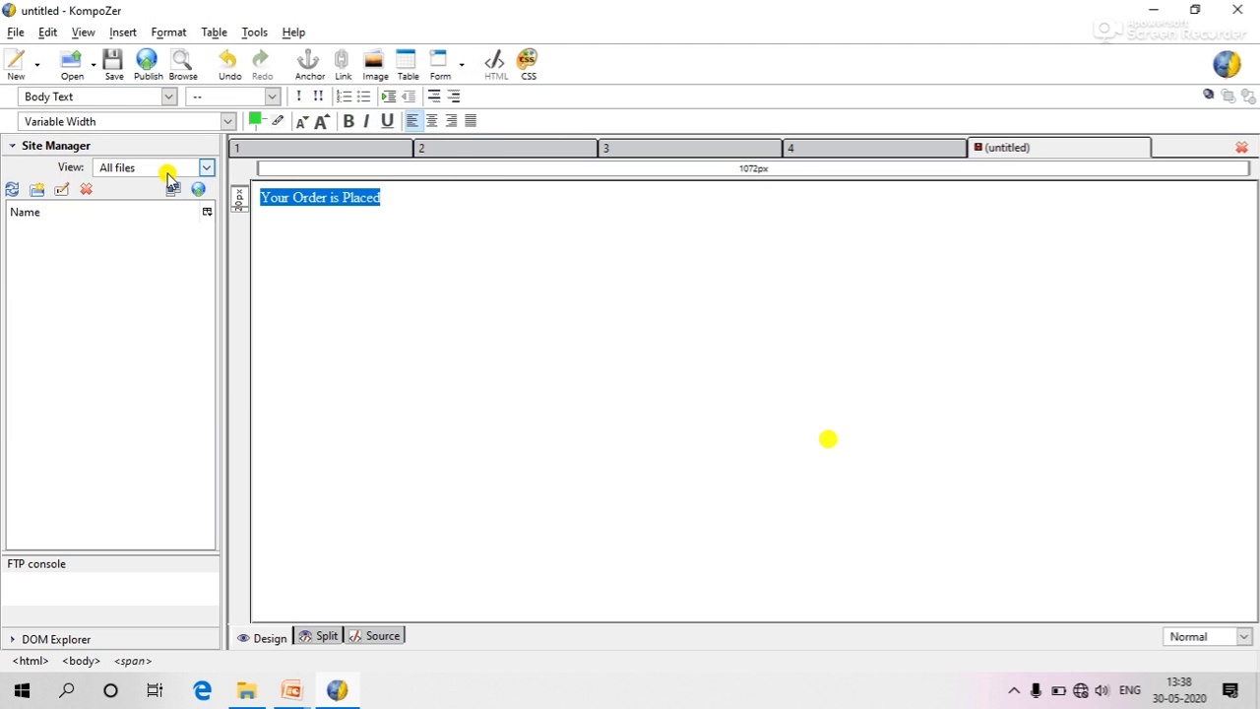
Step: Set the "Your Order is Placed" text in Comic Sans MS and enlarge it until it nearly spans the page width
{"action": "left_click", "coordinate": [229, 121]}
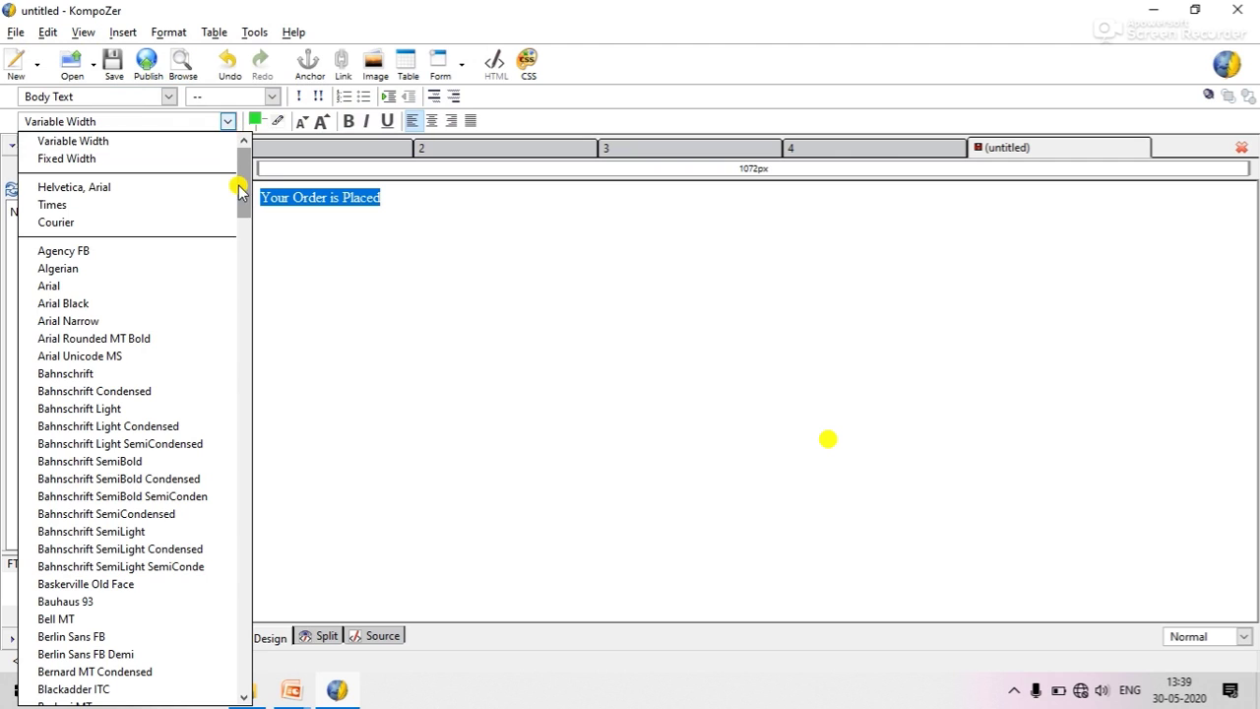
{"action": "left_click_drag", "start_coordinate": [244, 190], "coordinate": [245, 302]}
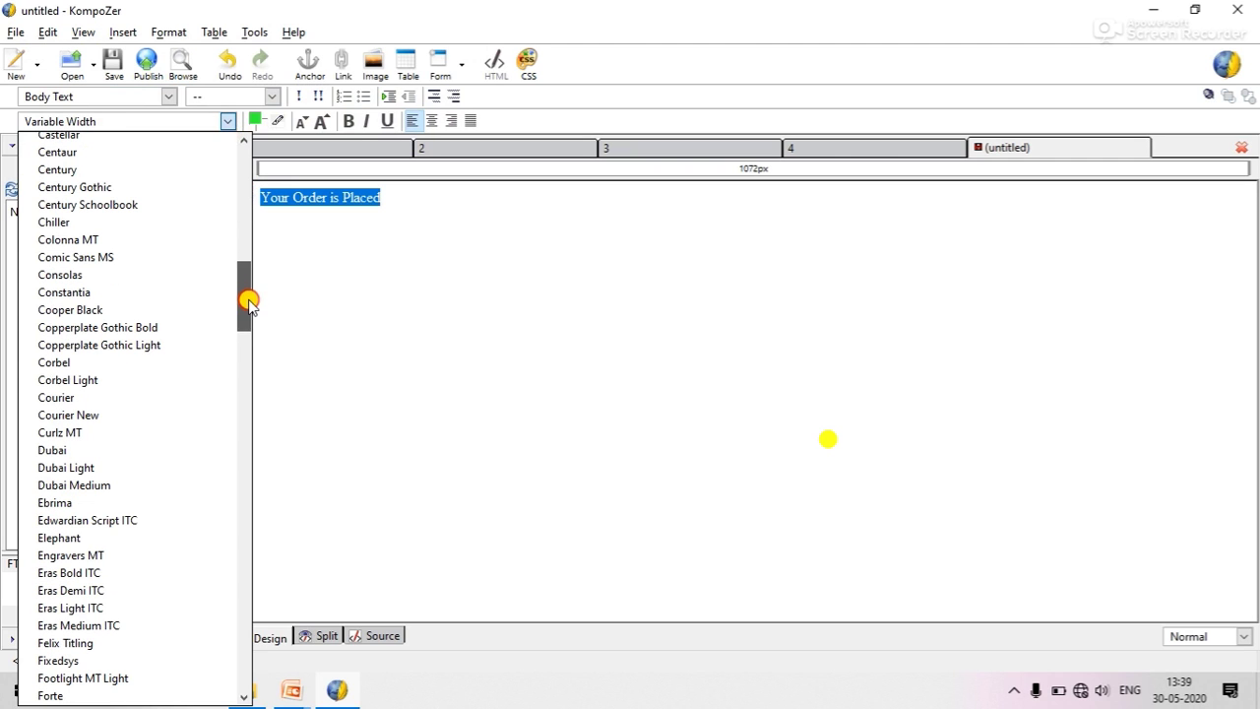
{"action": "left_click", "coordinate": [177, 259]}
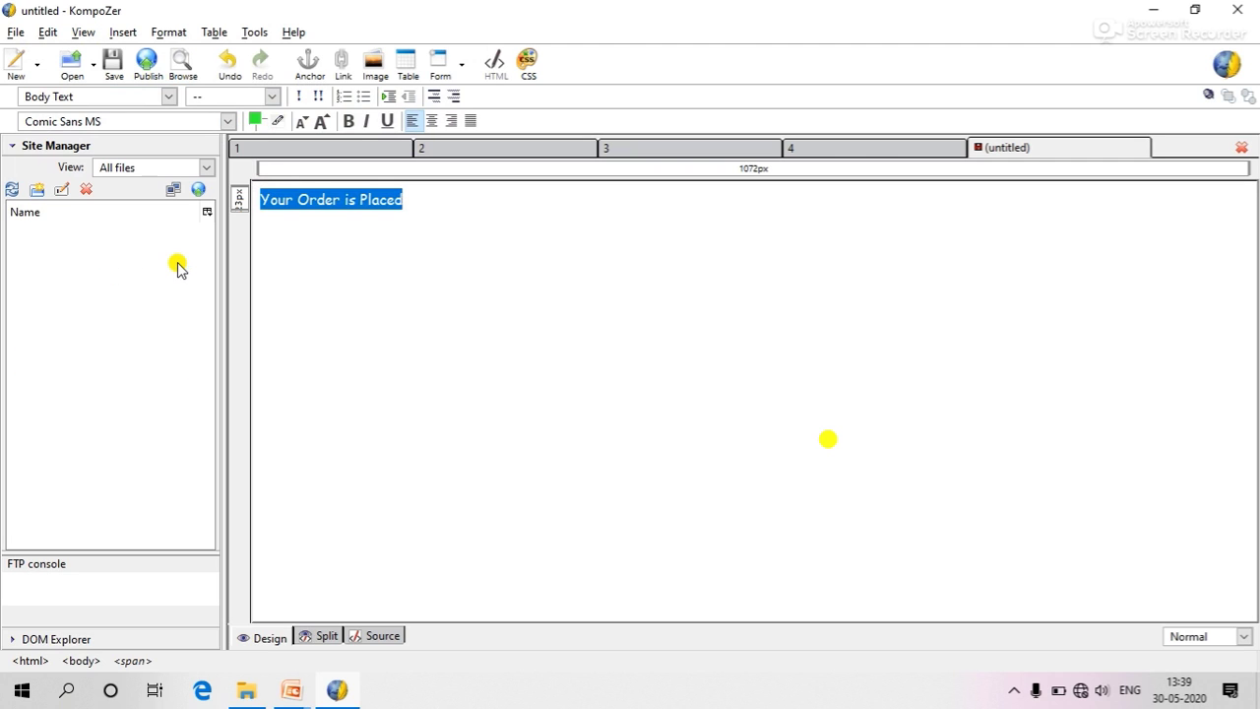
{"action": "left_click", "coordinate": [318, 123]}
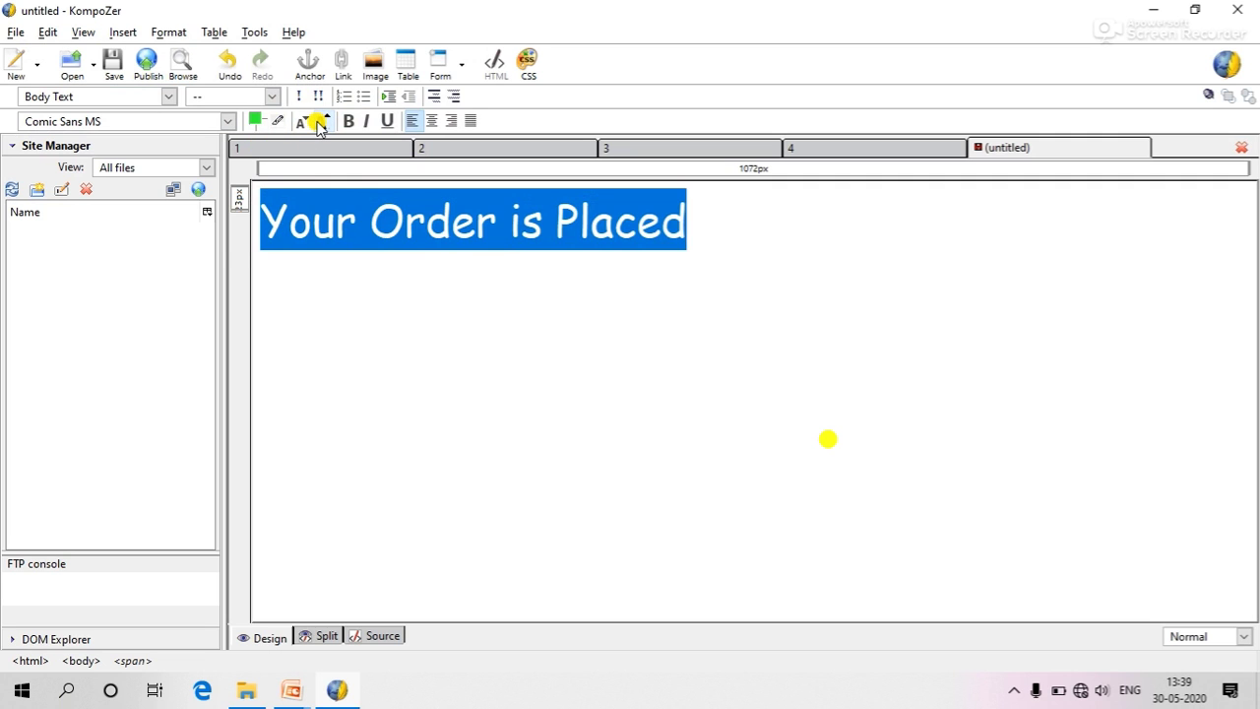
{"action": "left_click", "coordinate": [317, 123]}
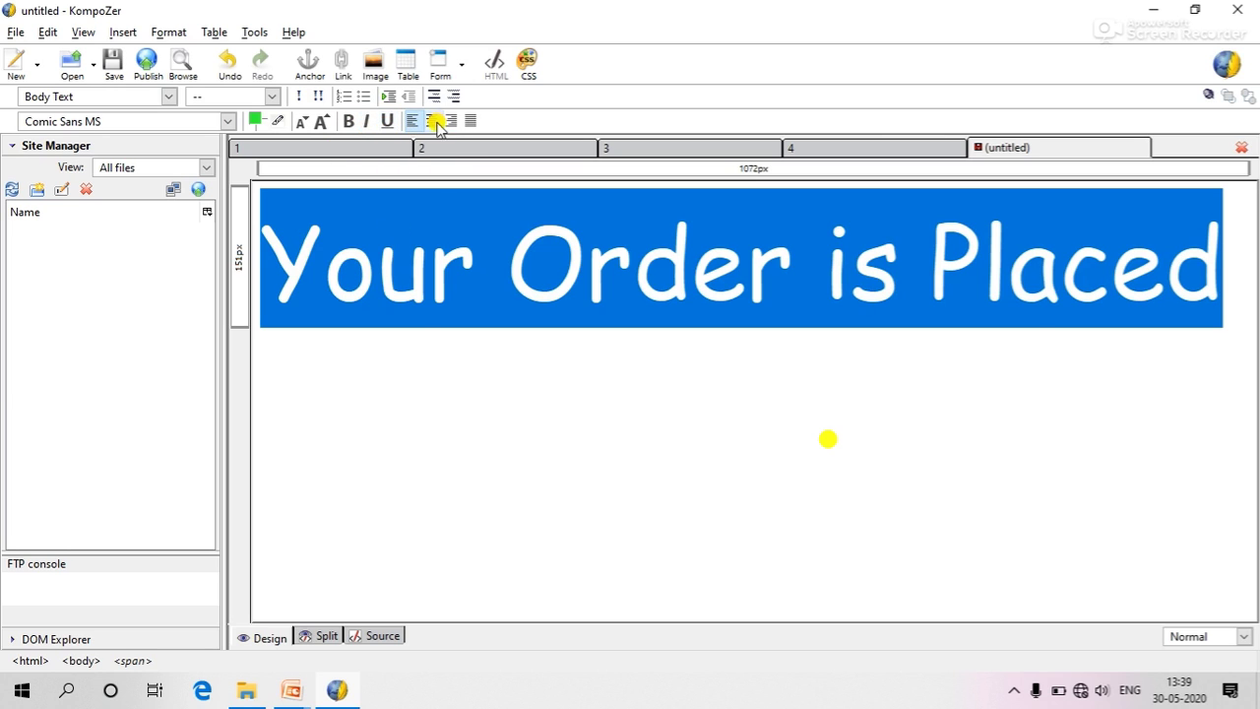
{"action": "left_click", "coordinate": [524, 276]}
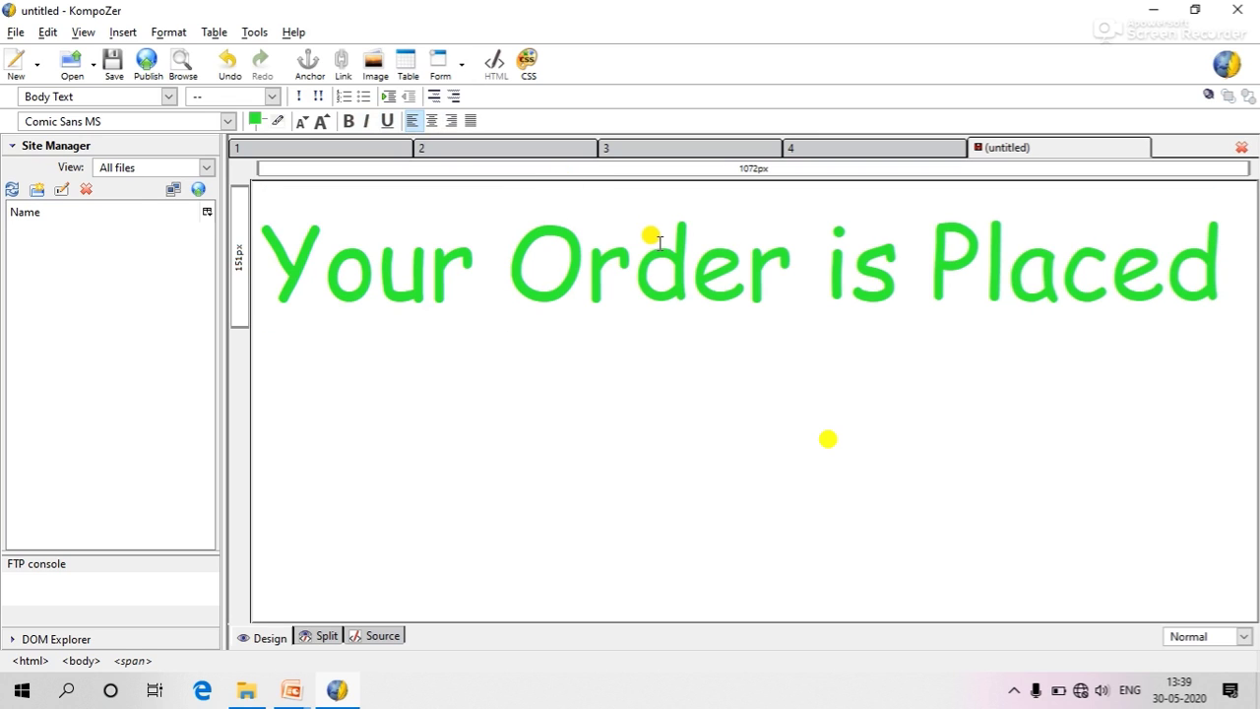
Step: Save the order confirmation page with the title 5 and the file name 5 on the Desktop
{"action": "left_click", "coordinate": [123, 67]}
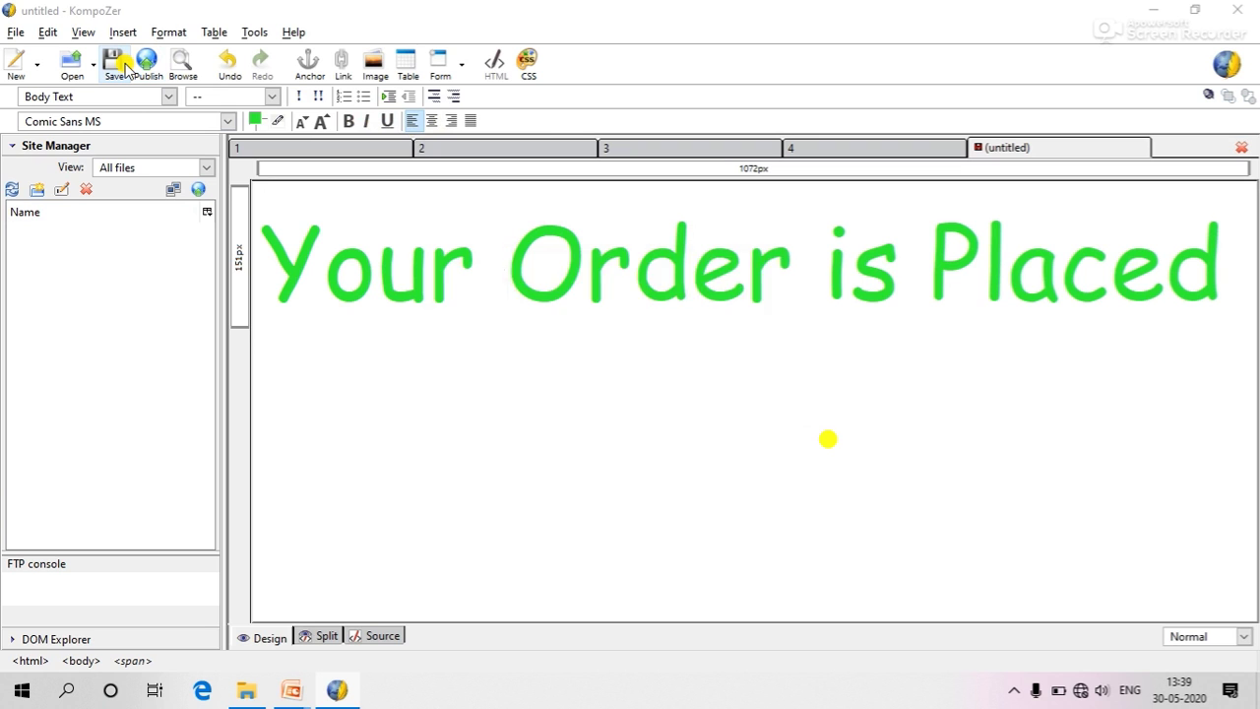
{"action": "type", "text": "5"}
{"action": "key", "text": "Return"}
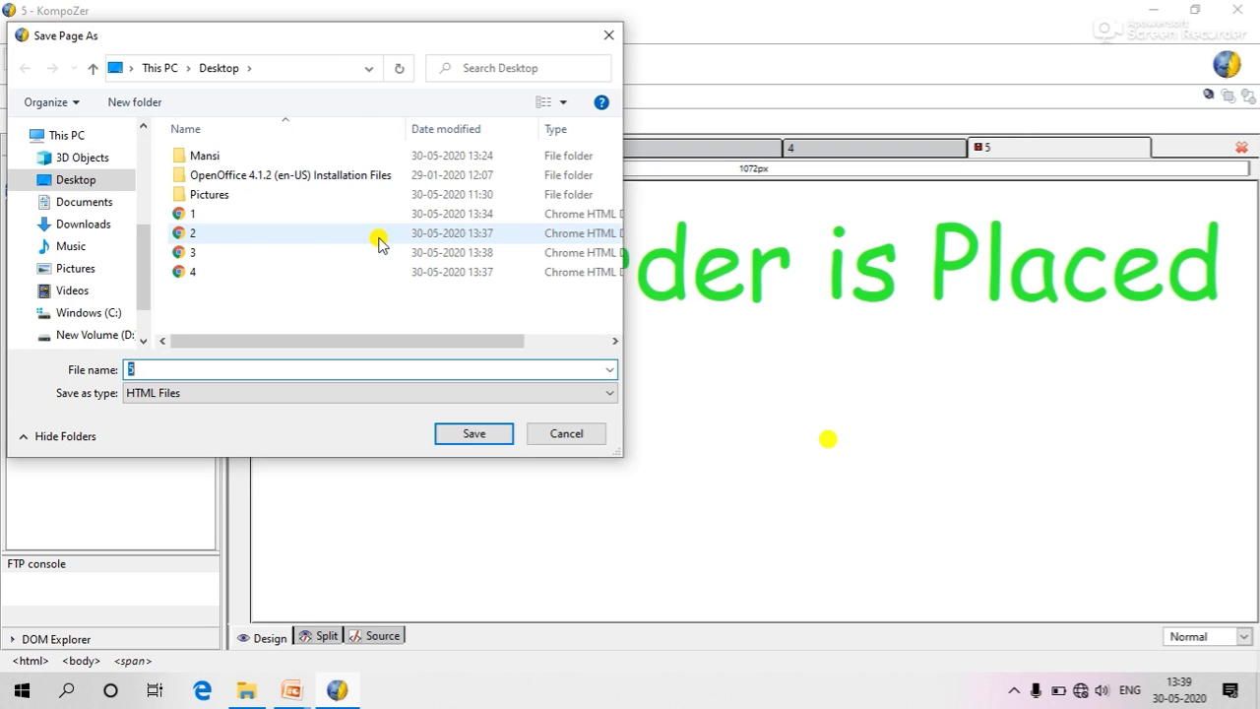
{"action": "key", "text": "Return"}
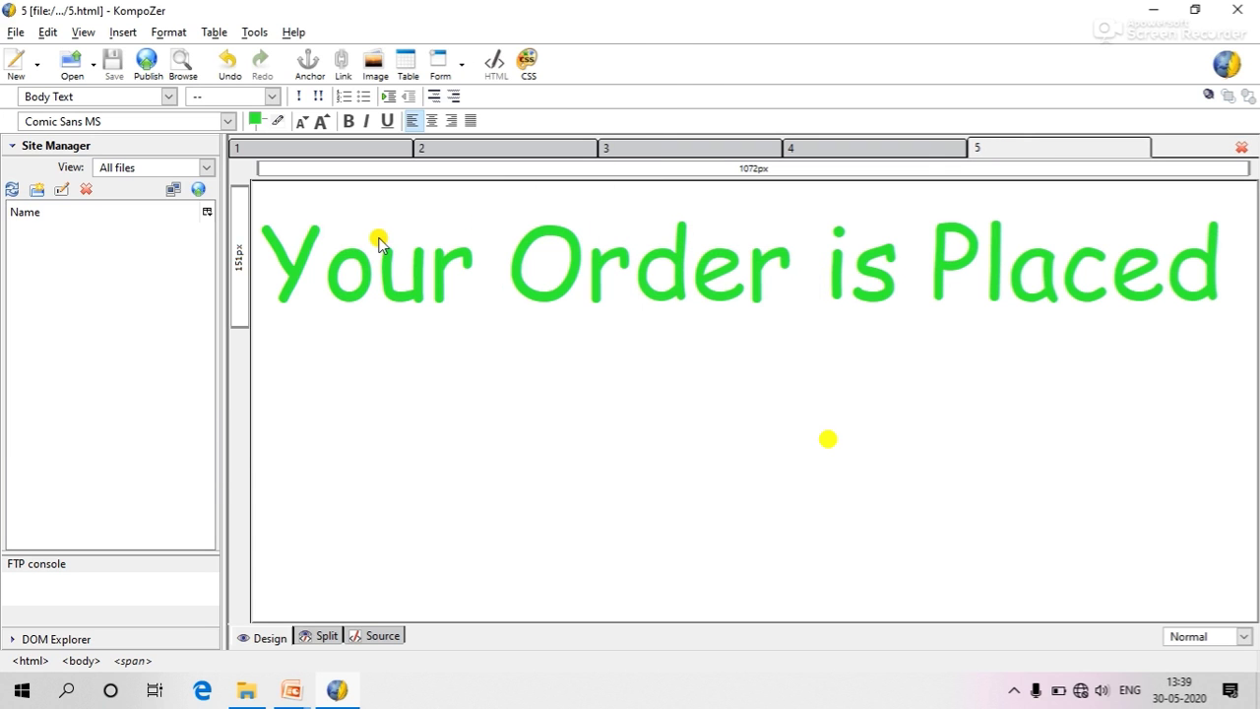
Step: Link the order confirmation button on page 4 to 5.html and save the page
{"action": "left_click", "coordinate": [915, 153]}
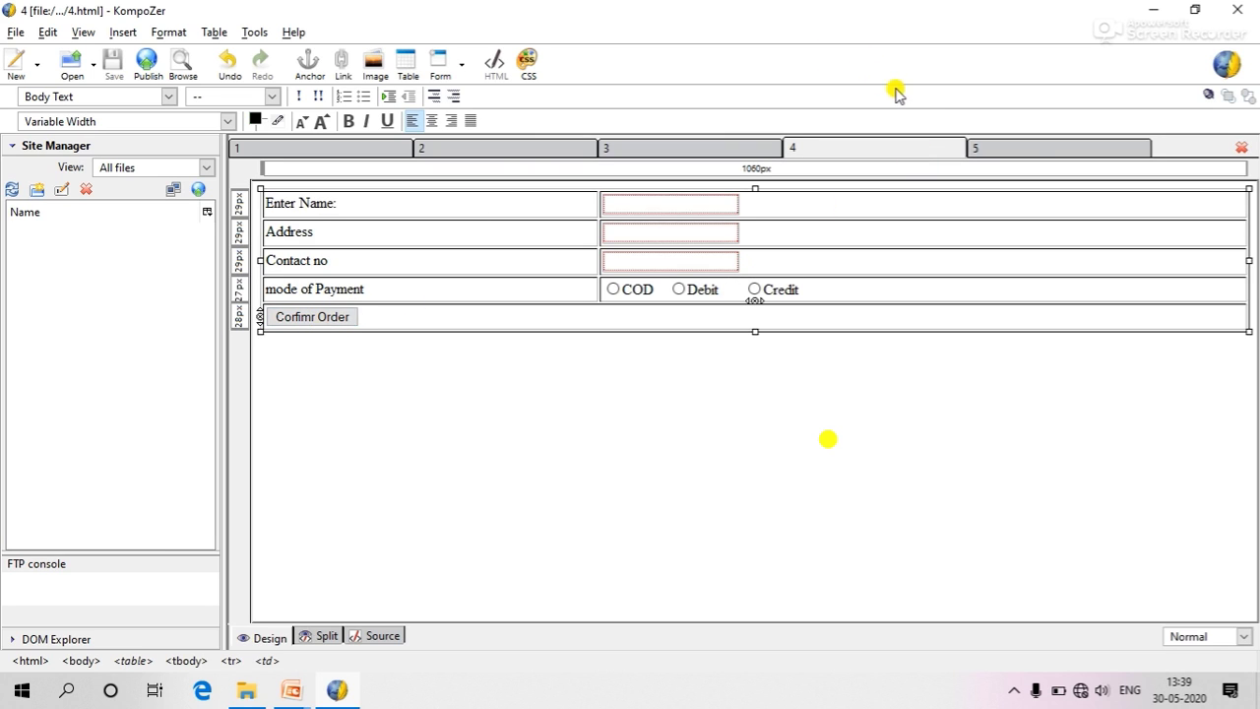
{"action": "left_click", "coordinate": [326, 323]}
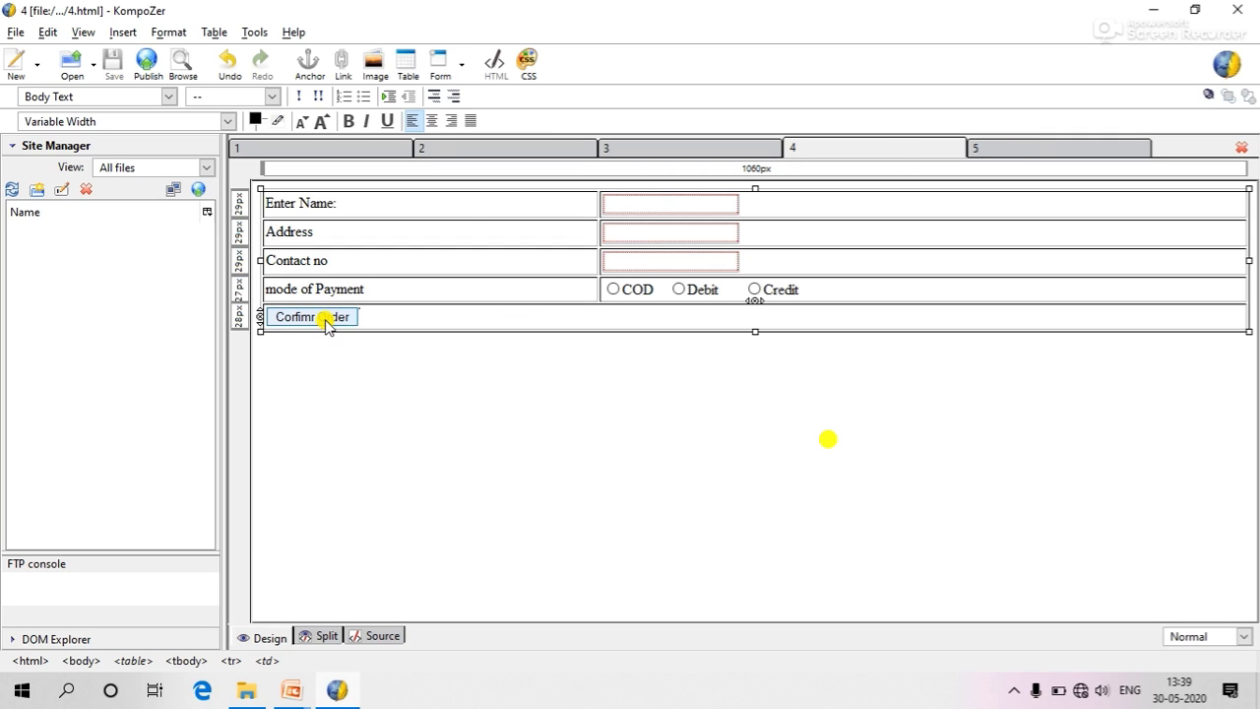
{"action": "right_click", "coordinate": [326, 323]}
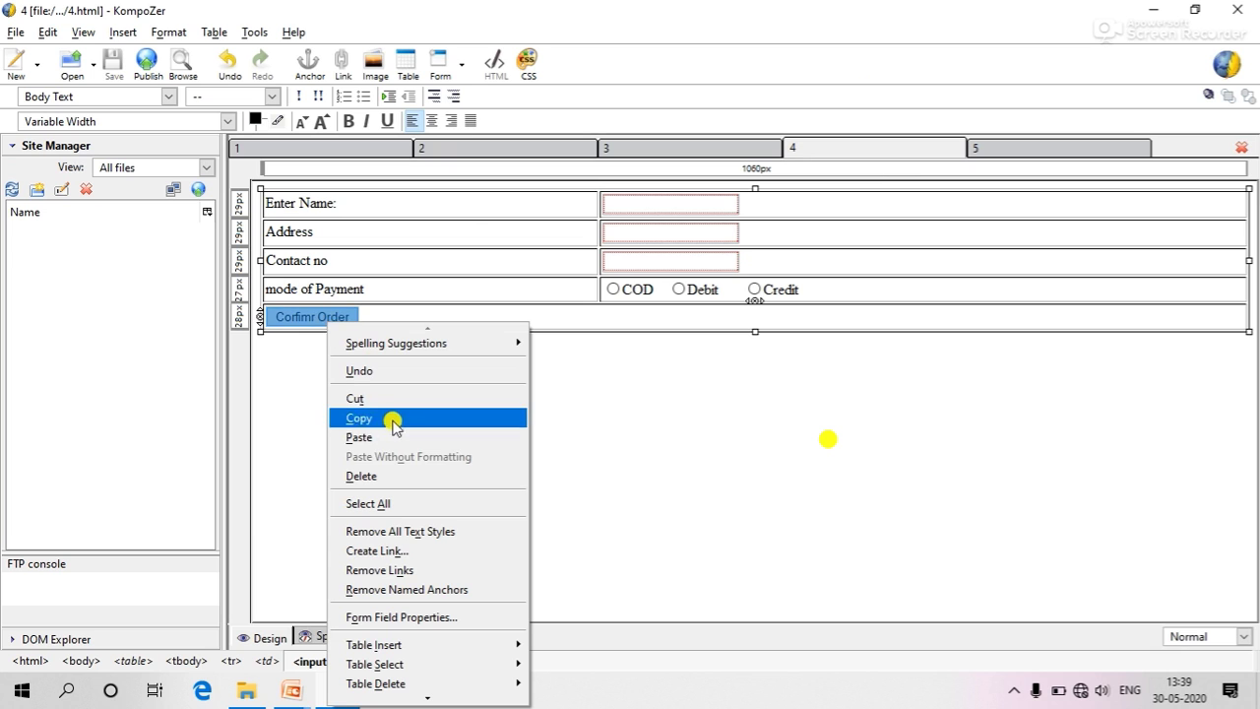
{"action": "left_click", "coordinate": [418, 552]}
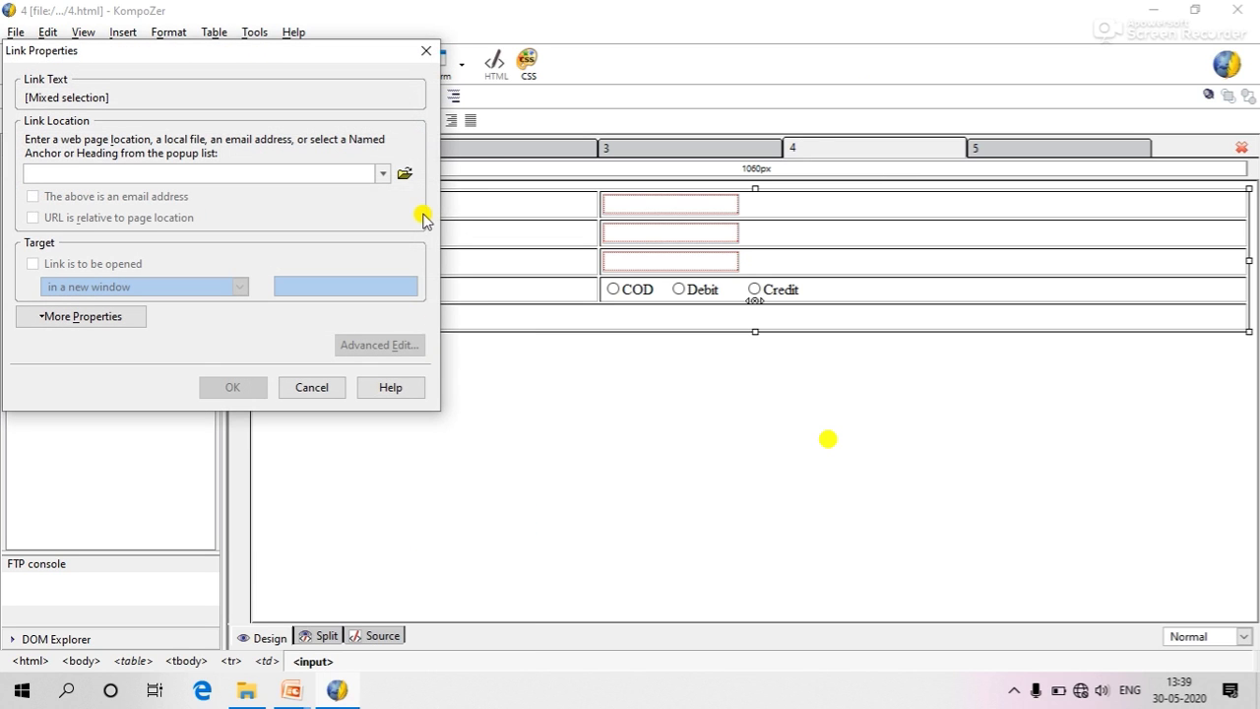
{"action": "left_click", "coordinate": [404, 173]}
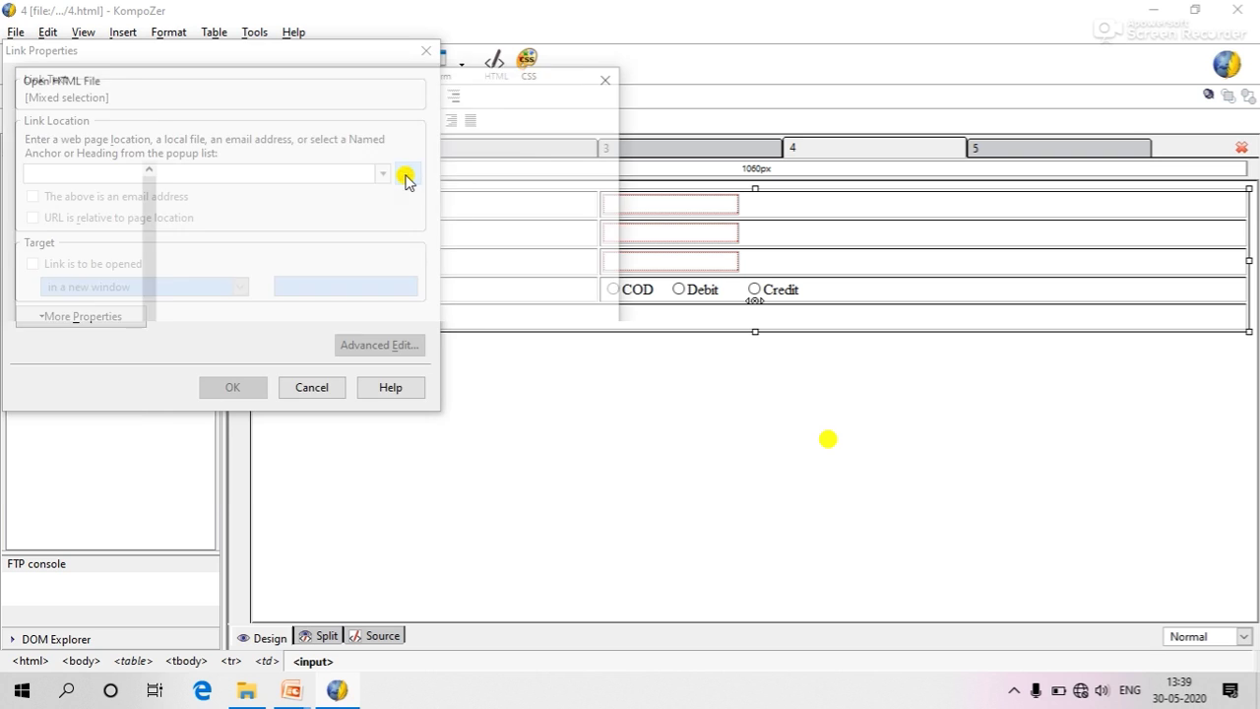
{"action": "left_click", "coordinate": [344, 339]}
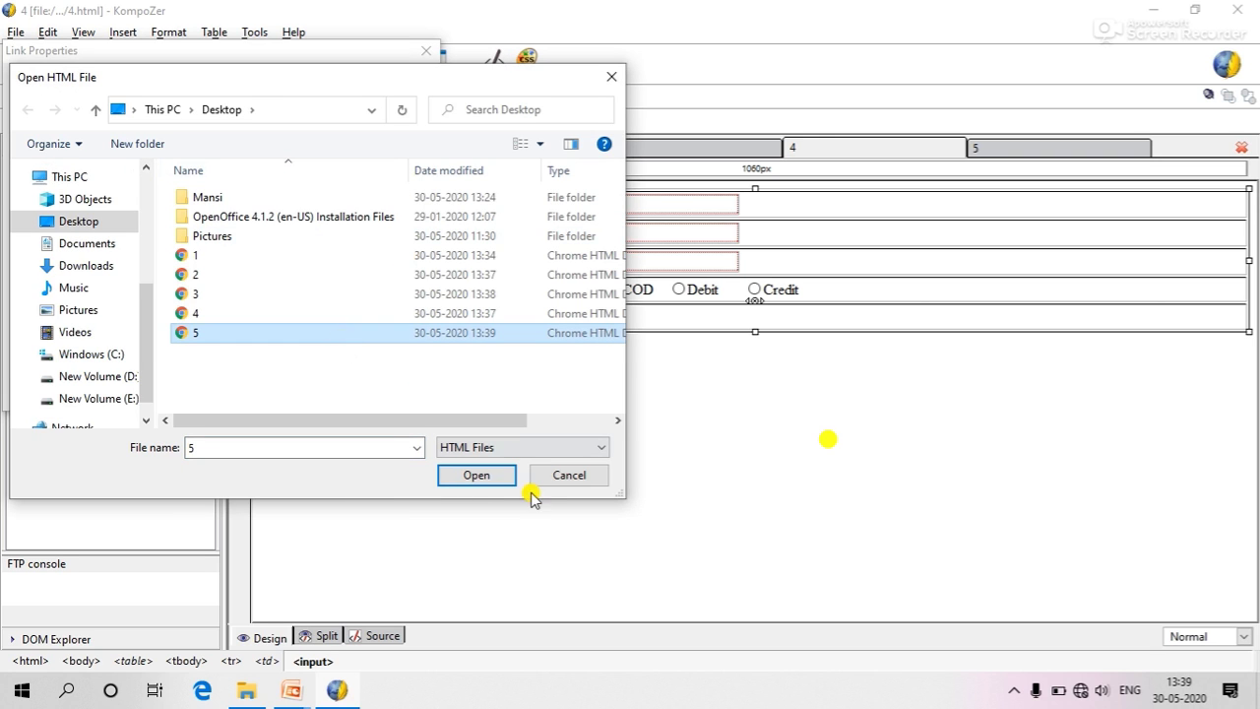
{"action": "left_click", "coordinate": [495, 478]}
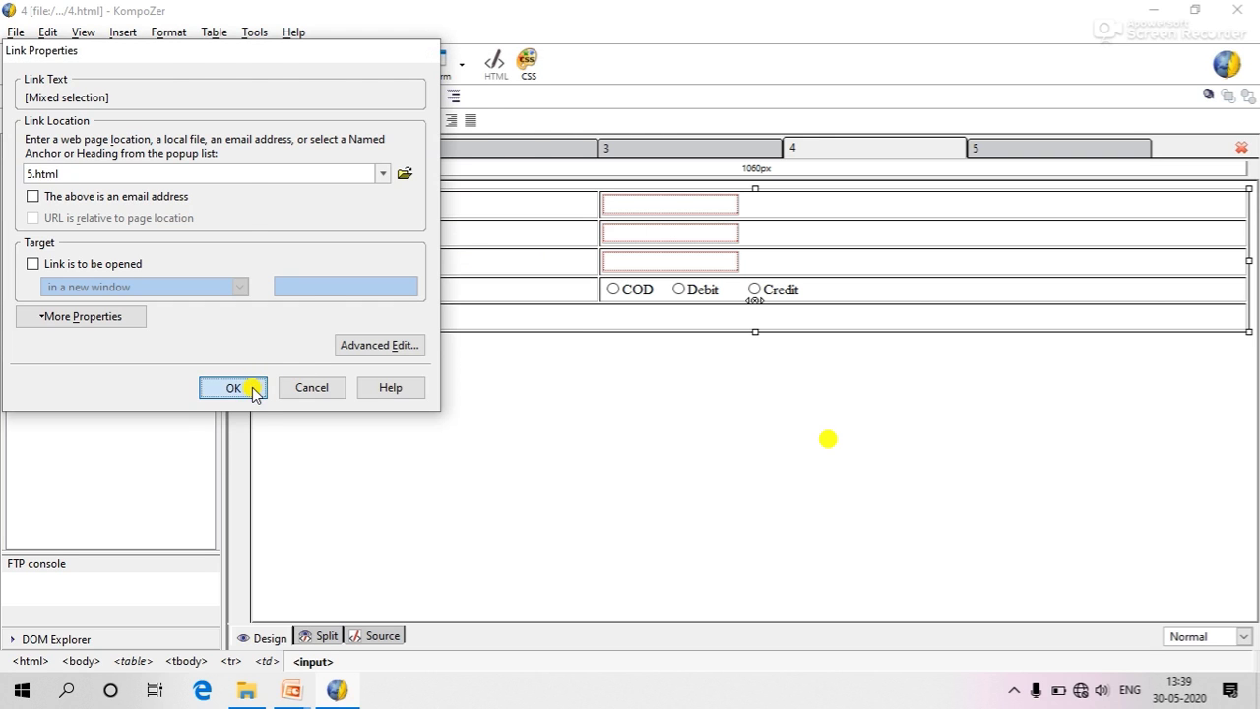
{"action": "left_click", "coordinate": [236, 387]}
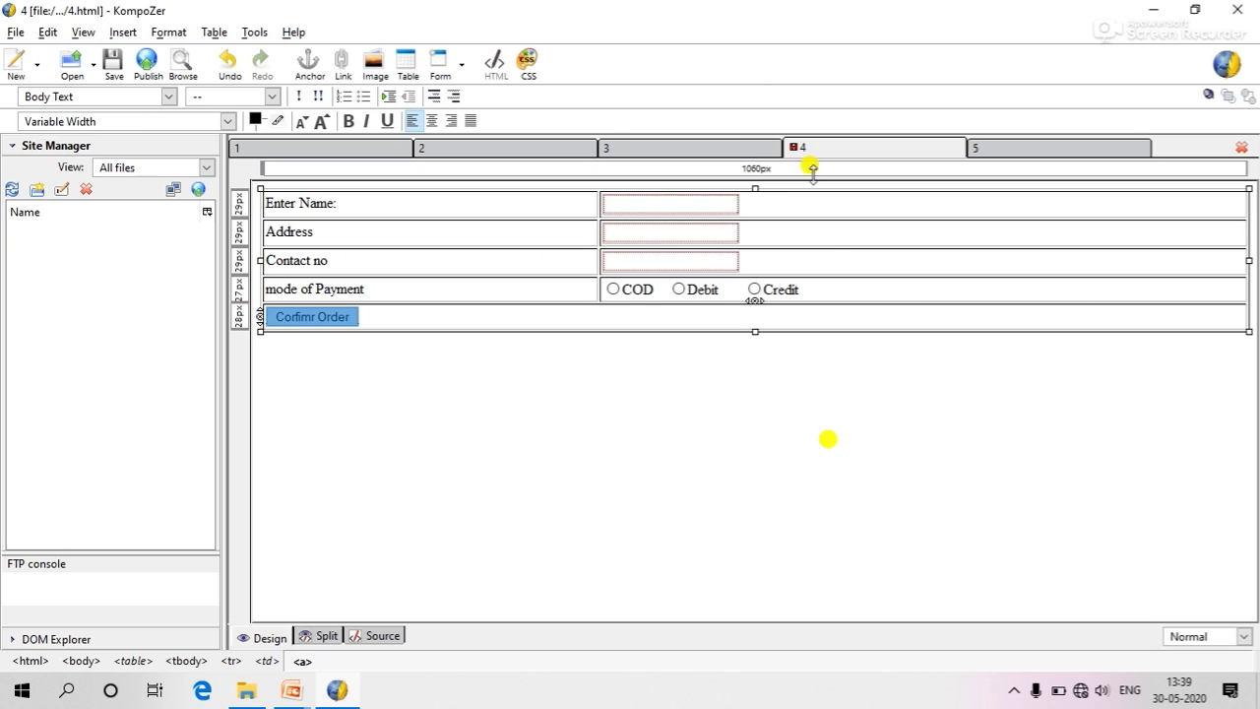
{"action": "left_click", "coordinate": [109, 66]}
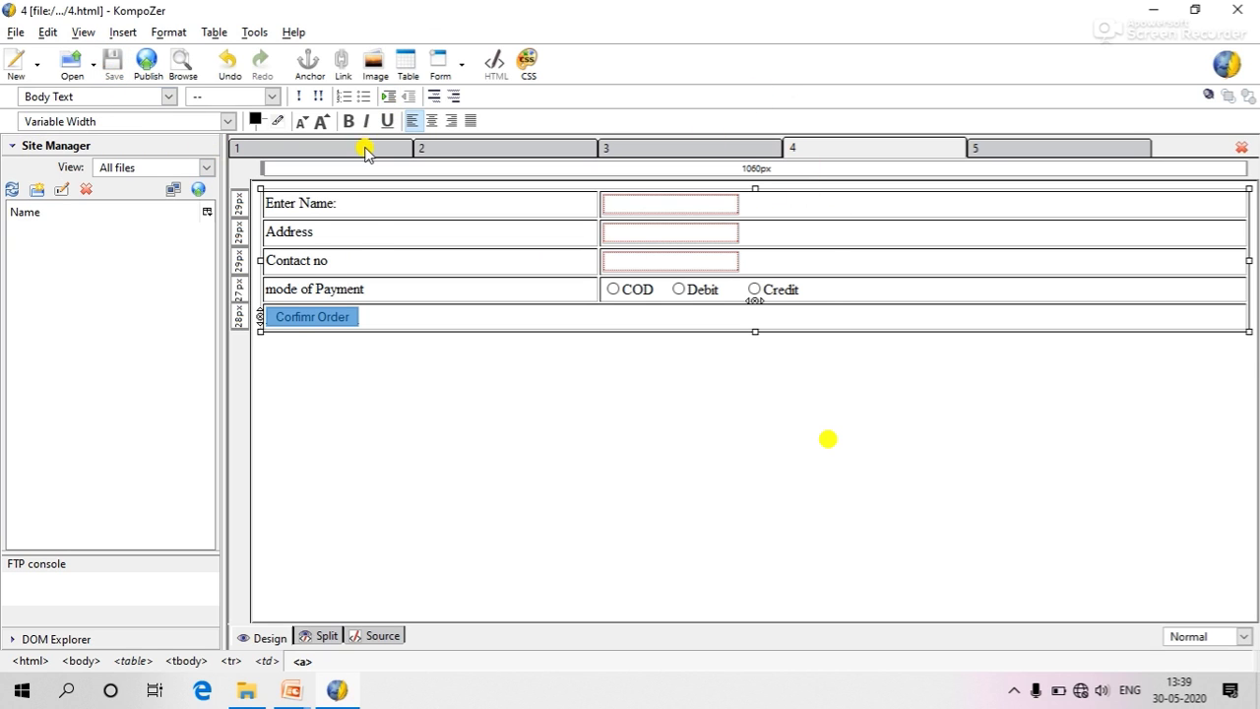
Step: Set the picture 1.jpg from the Desktop's Pictures folder as the background image of page 1
{"action": "left_click", "coordinate": [366, 148]}
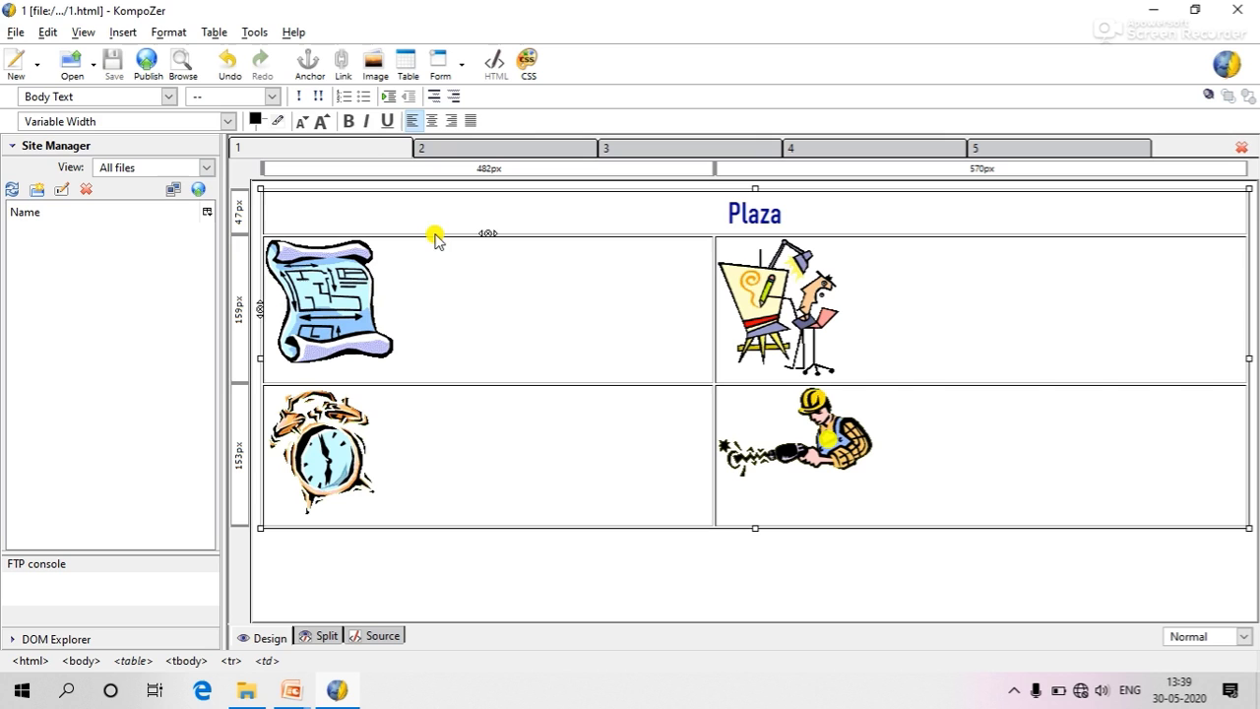
{"action": "left_click", "coordinate": [163, 32]}
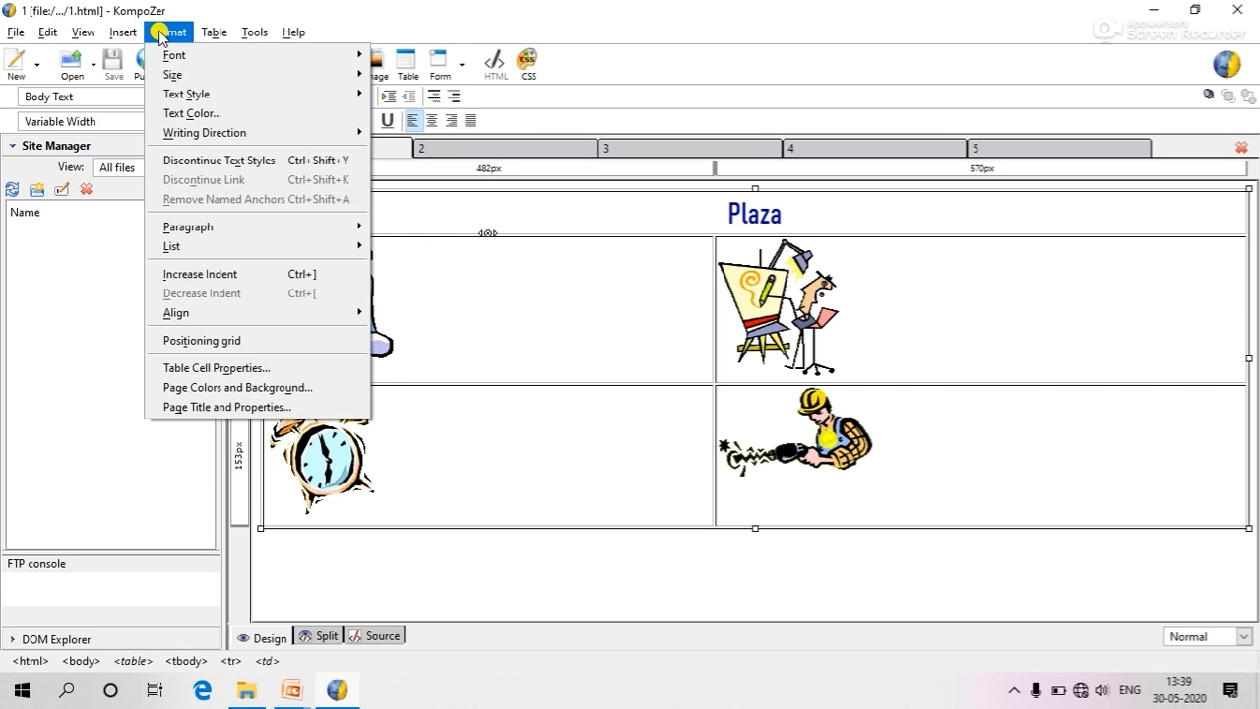
{"action": "left_click", "coordinate": [342, 389]}
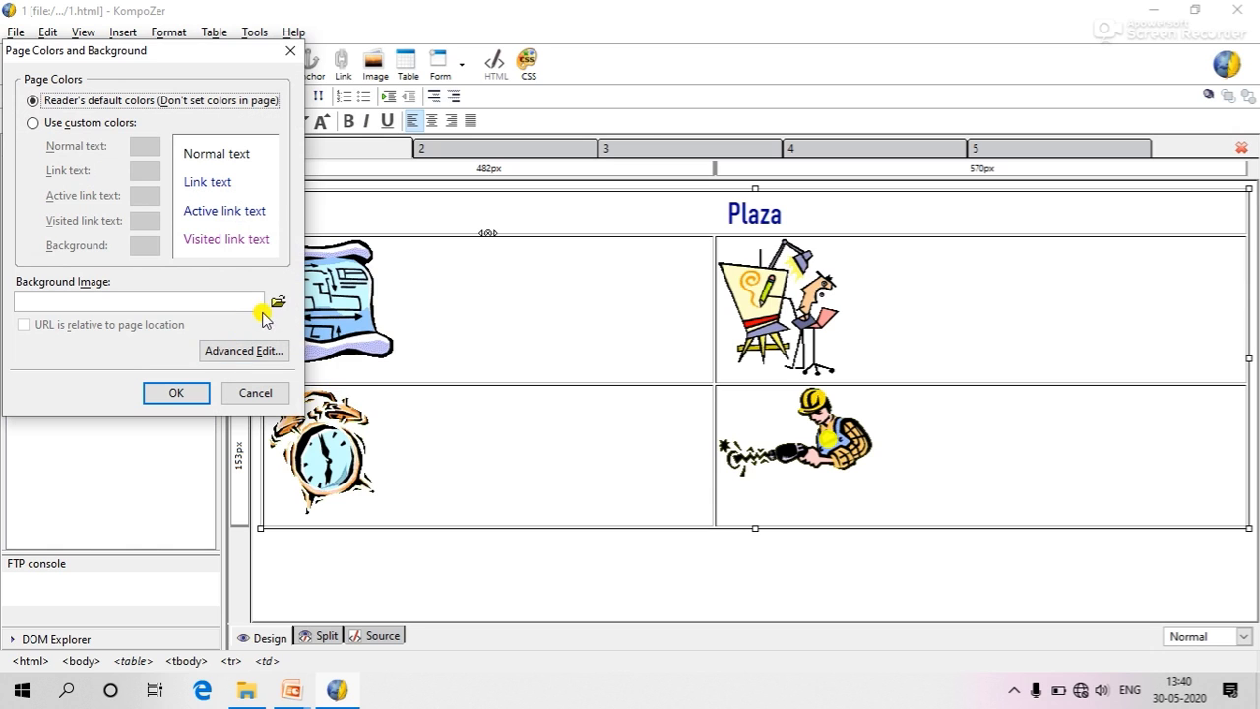
{"action": "left_click", "coordinate": [279, 304]}
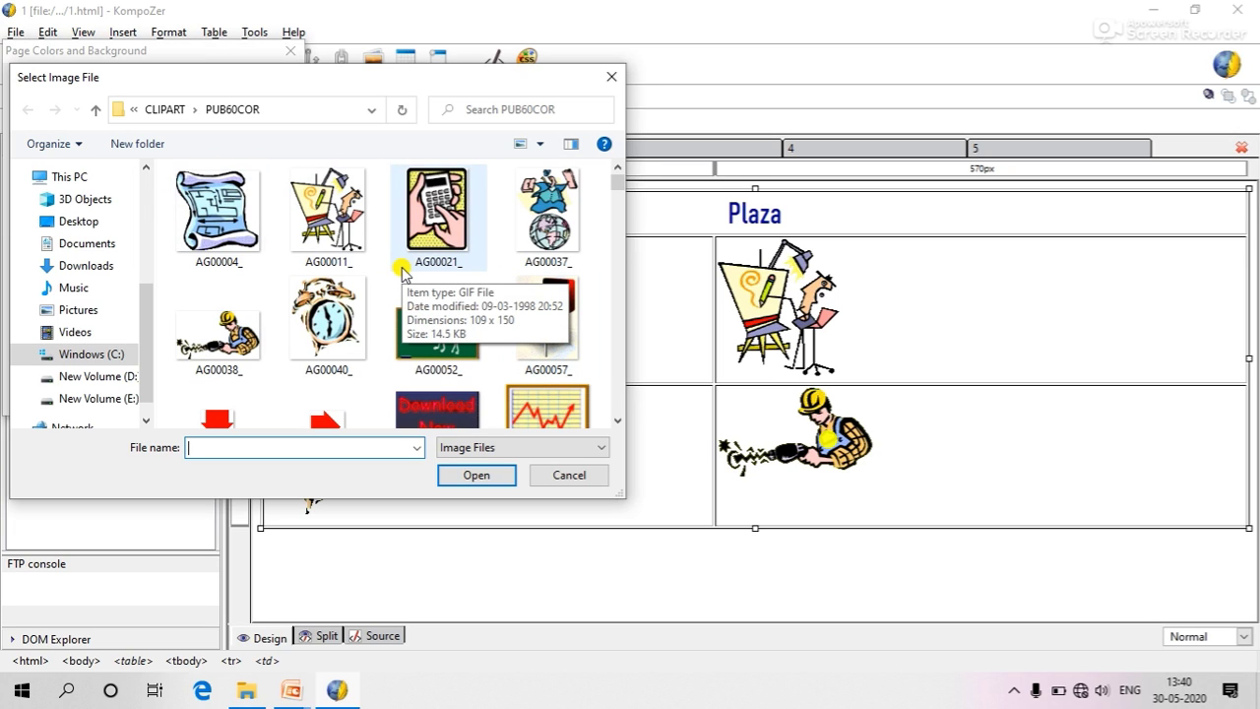
{"action": "left_click", "coordinate": [146, 202]}
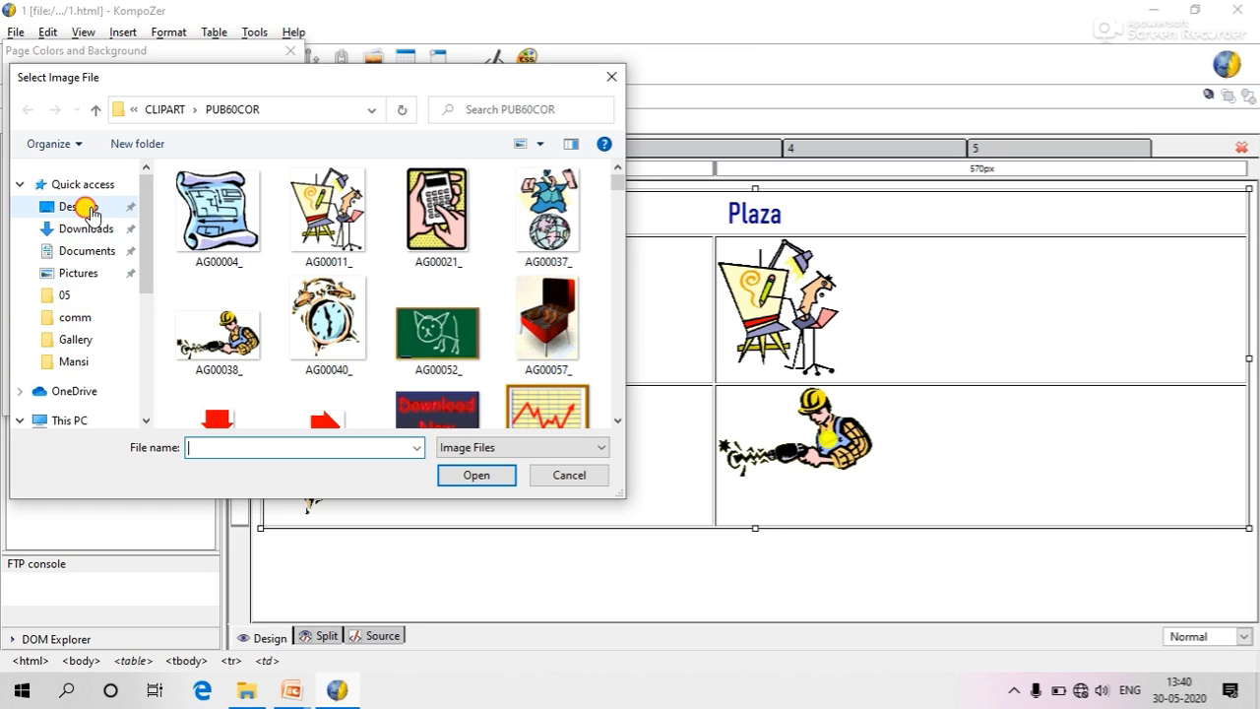
{"action": "left_click", "coordinate": [88, 209]}
{"action": "left_click", "coordinate": [232, 241]}
{"action": "double_click", "coordinate": [232, 239]}
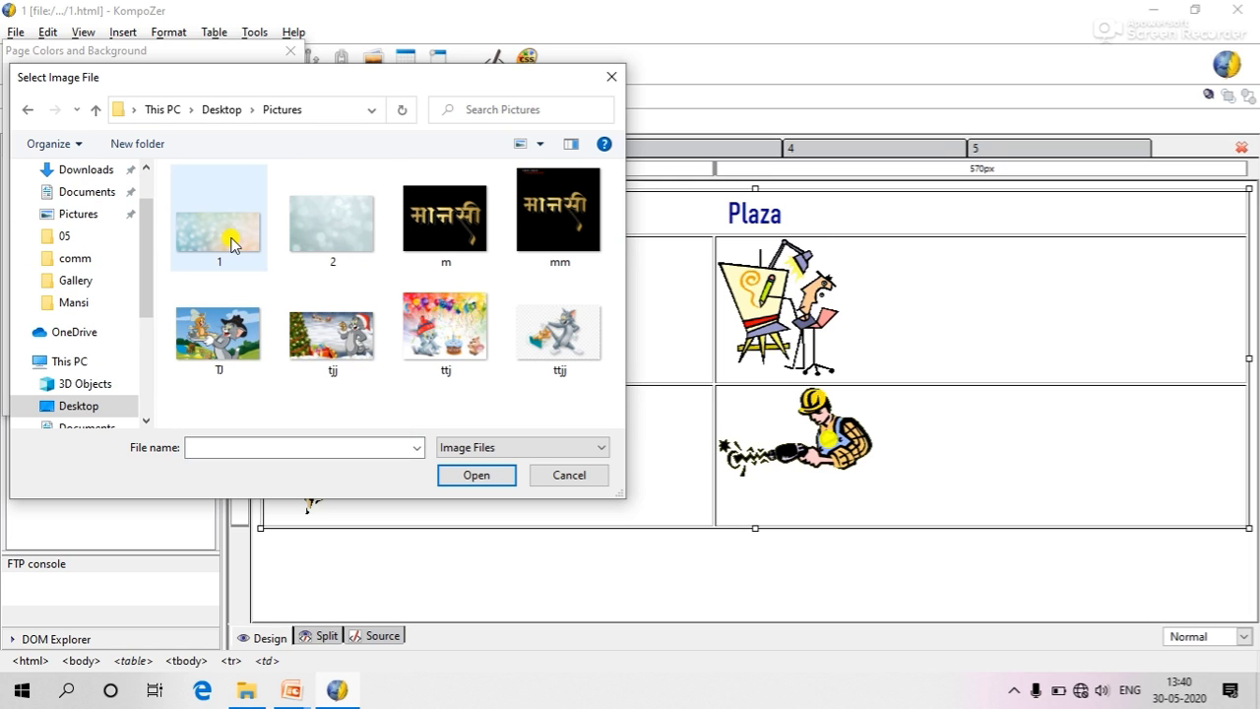
{"action": "left_click", "coordinate": [231, 244]}
{"action": "left_click", "coordinate": [470, 481]}
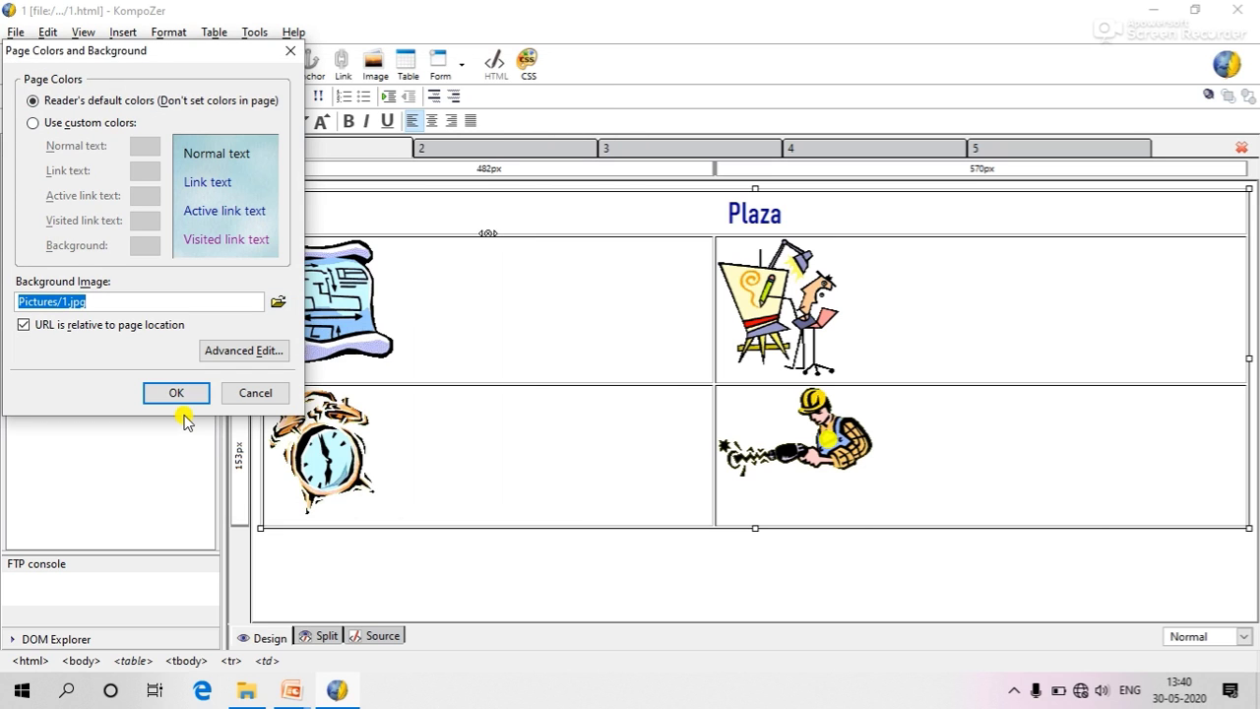
{"action": "left_click", "coordinate": [183, 392]}
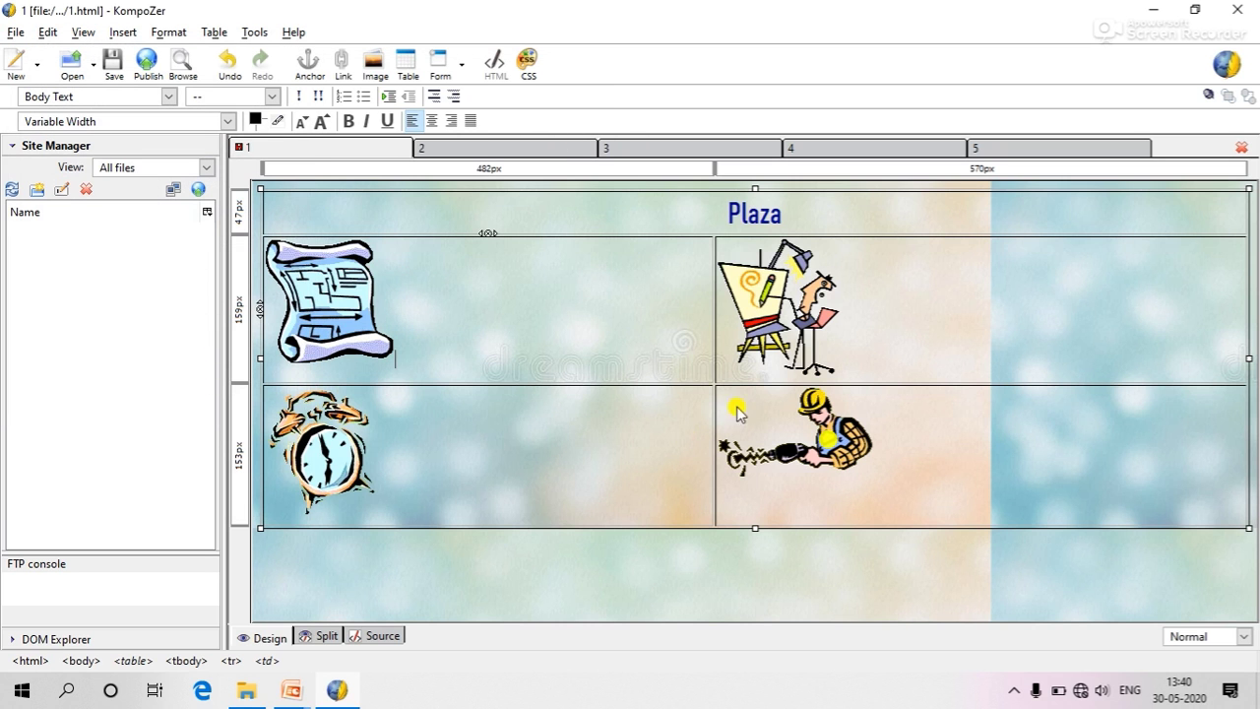
Step: Set the picture 2 from the Pictures folder as the background image of page 2
{"action": "left_click", "coordinate": [571, 146]}
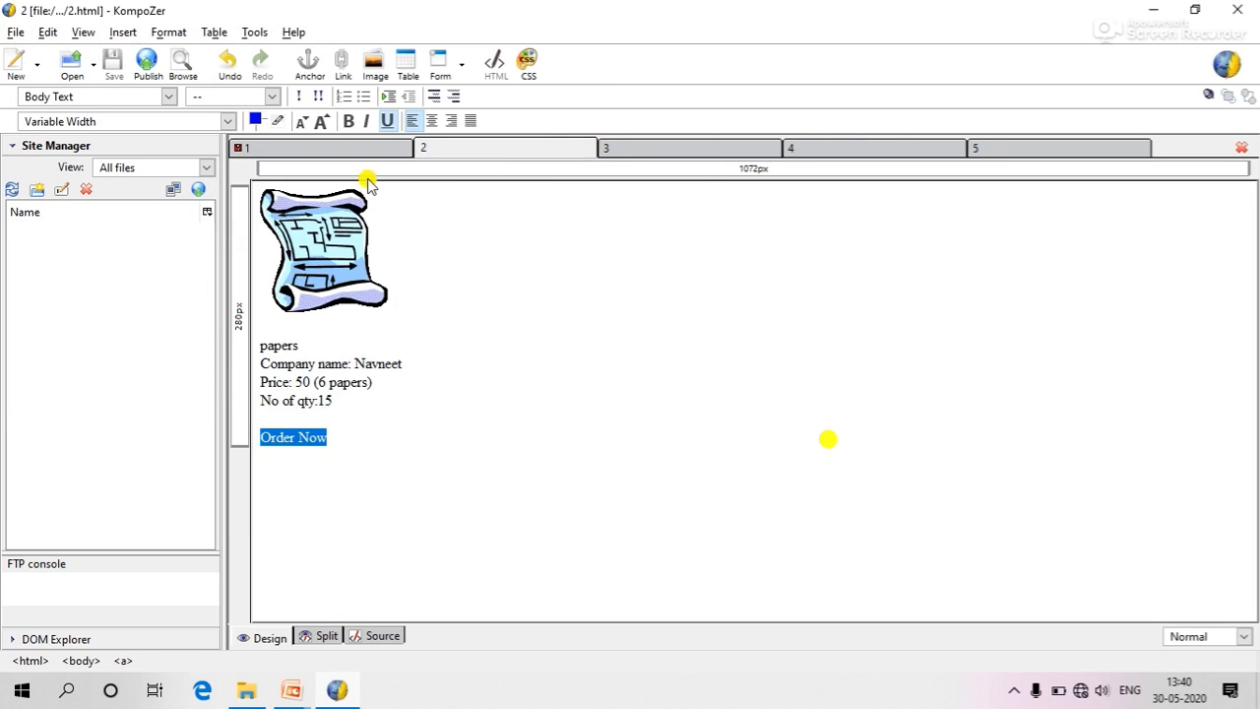
{"action": "left_click", "coordinate": [176, 34]}
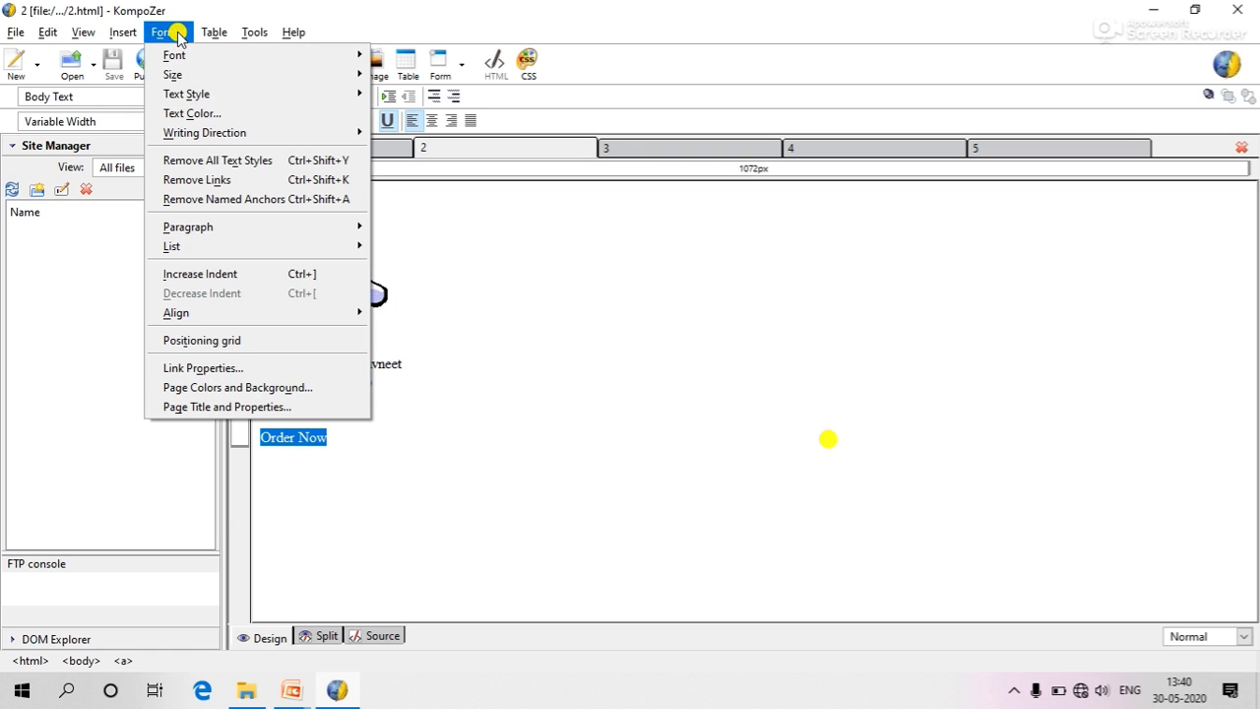
{"action": "left_click", "coordinate": [284, 387]}
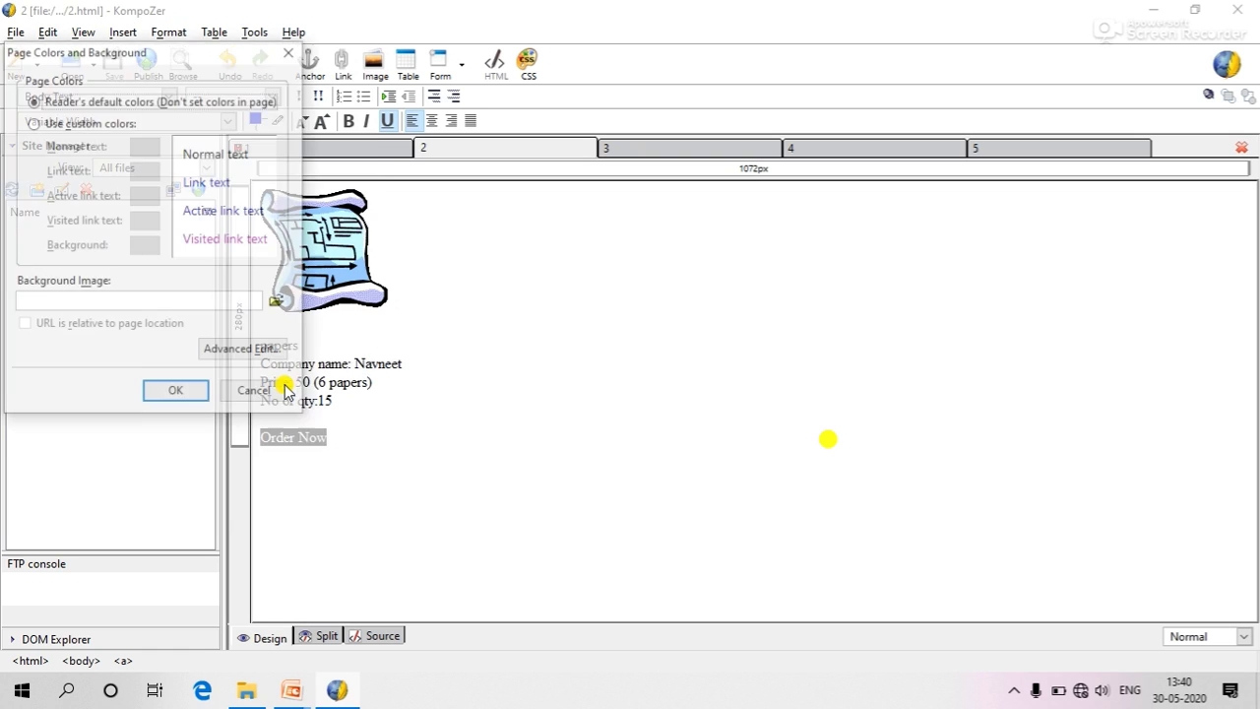
{"action": "left_click", "coordinate": [279, 303]}
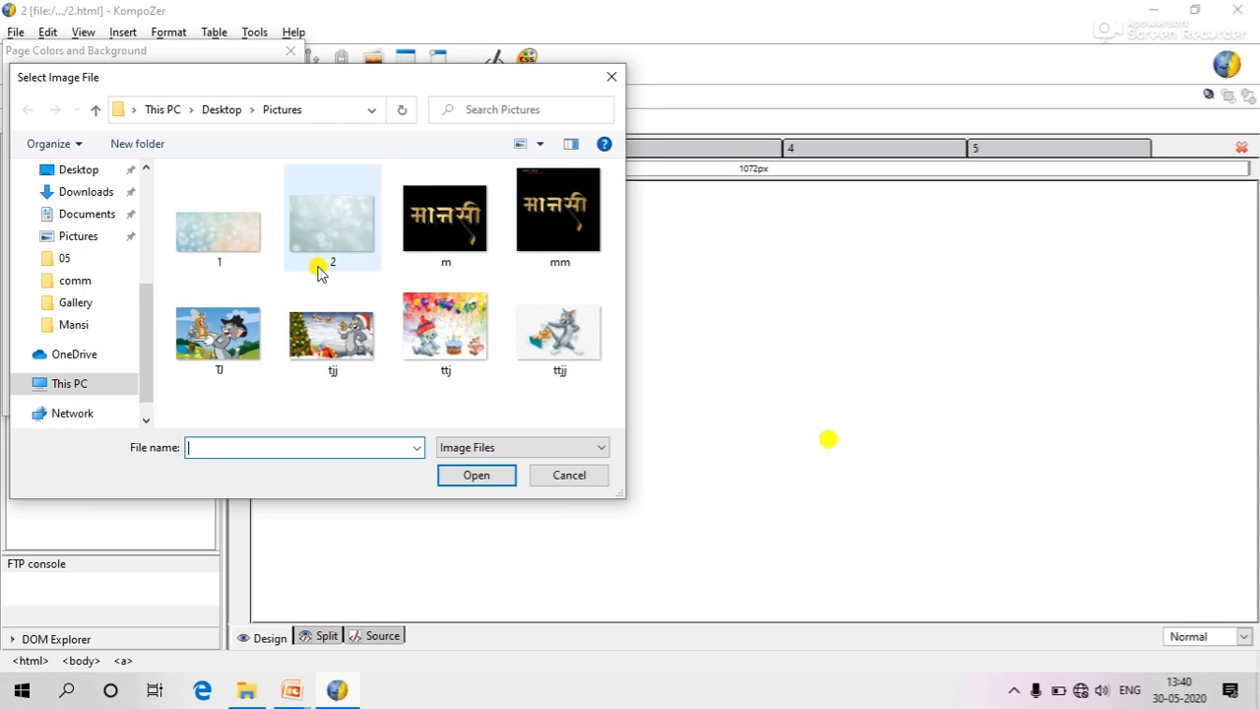
{"action": "left_click", "coordinate": [351, 248]}
{"action": "left_click", "coordinate": [477, 475]}
{"action": "left_click", "coordinate": [206, 398]}
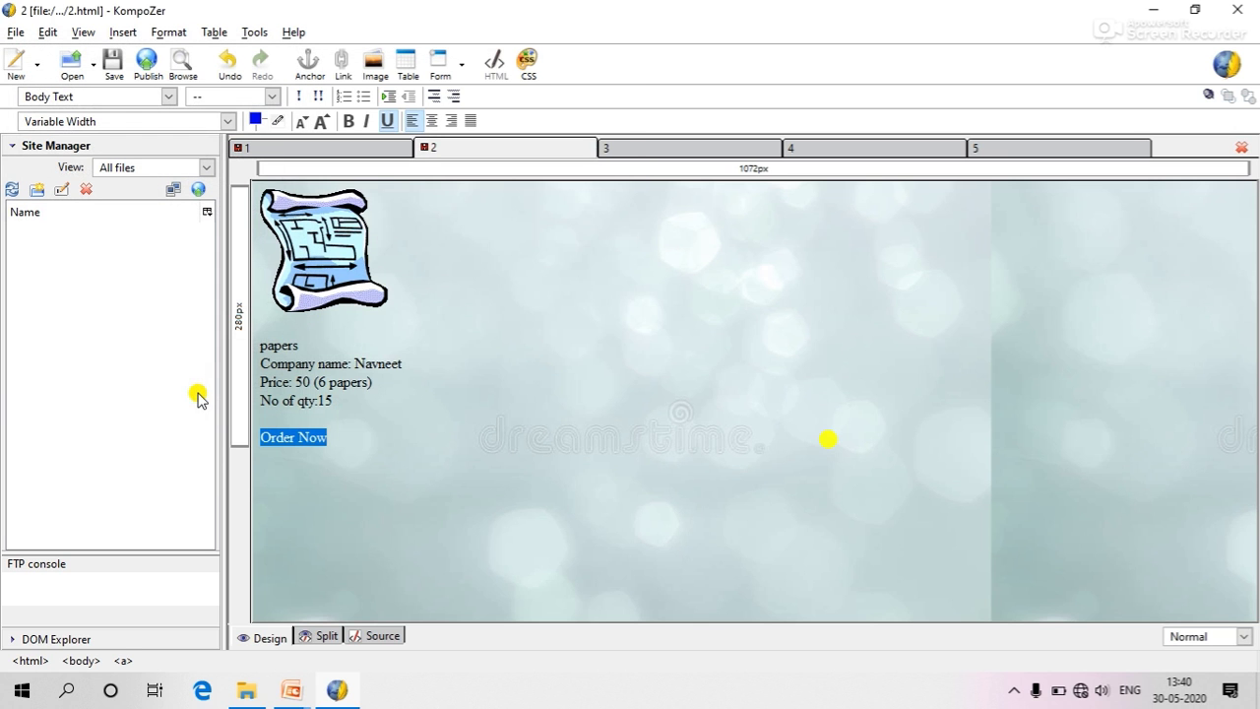
Step: Set the picture 2.jpg from the Pictures folder as the background image of page 5
{"action": "left_click", "coordinate": [993, 150]}
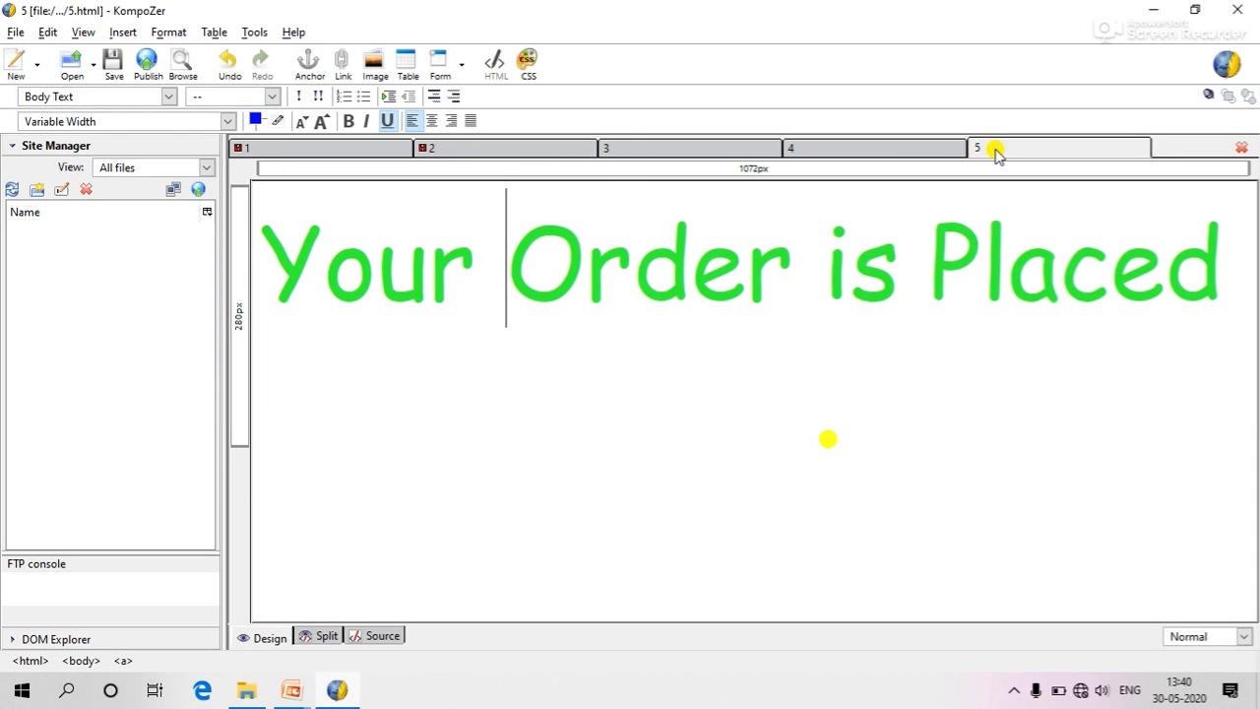
{"action": "left_click", "coordinate": [168, 33]}
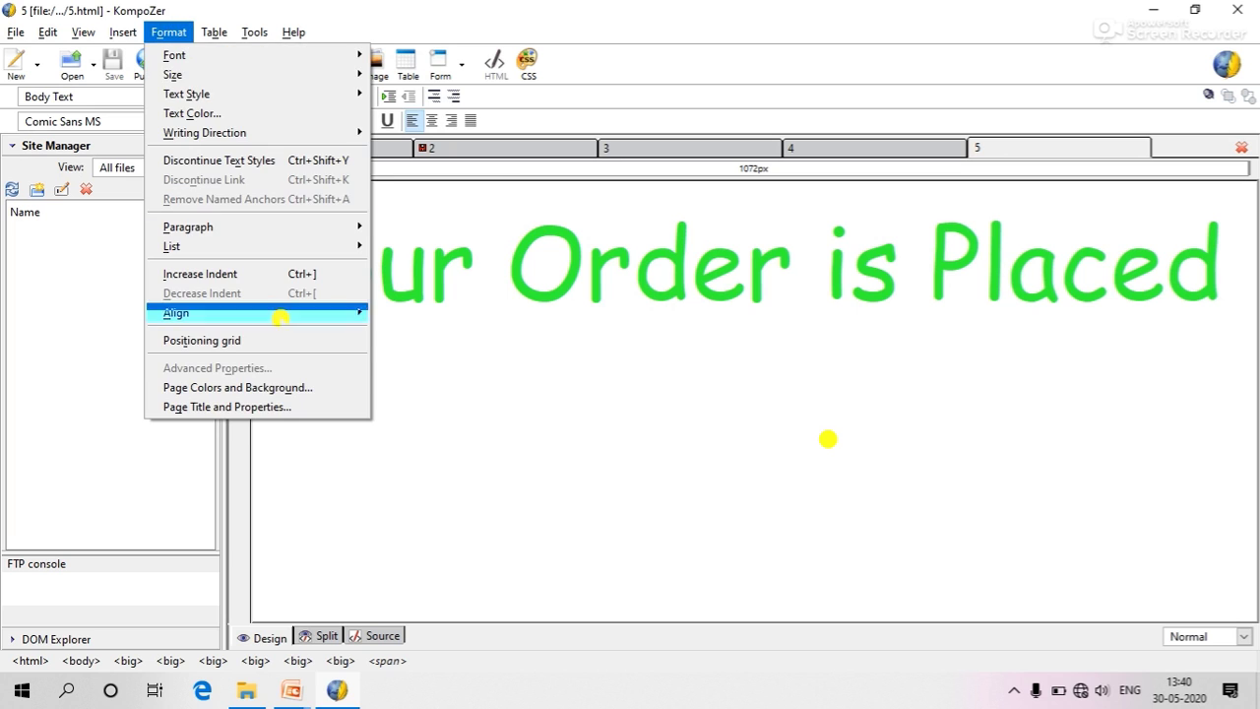
{"action": "left_click", "coordinate": [308, 390]}
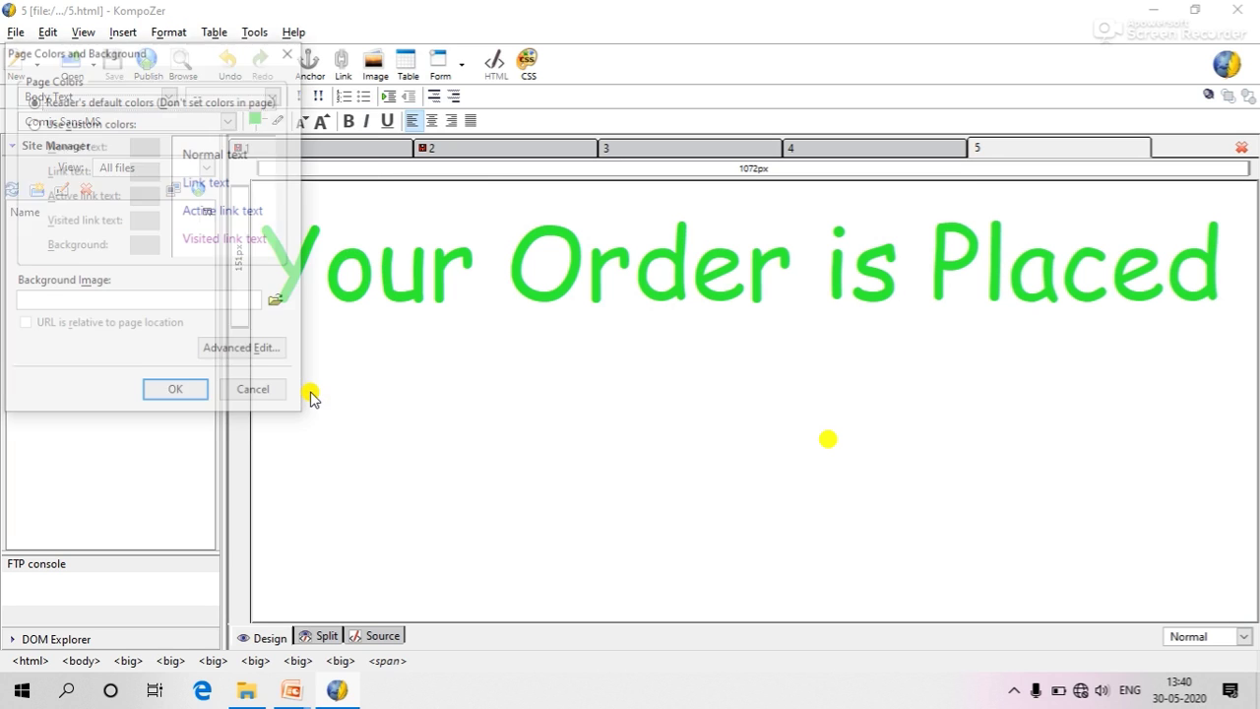
{"action": "left_click", "coordinate": [280, 306]}
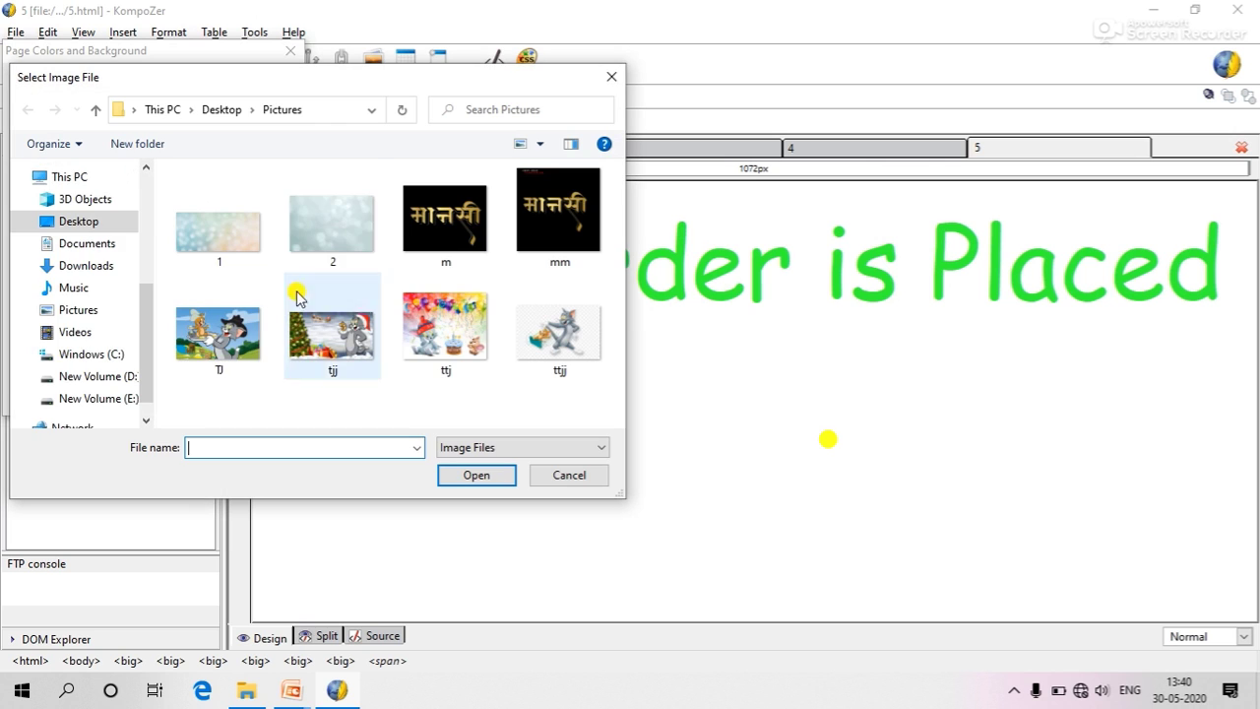
{"action": "left_click", "coordinate": [356, 226]}
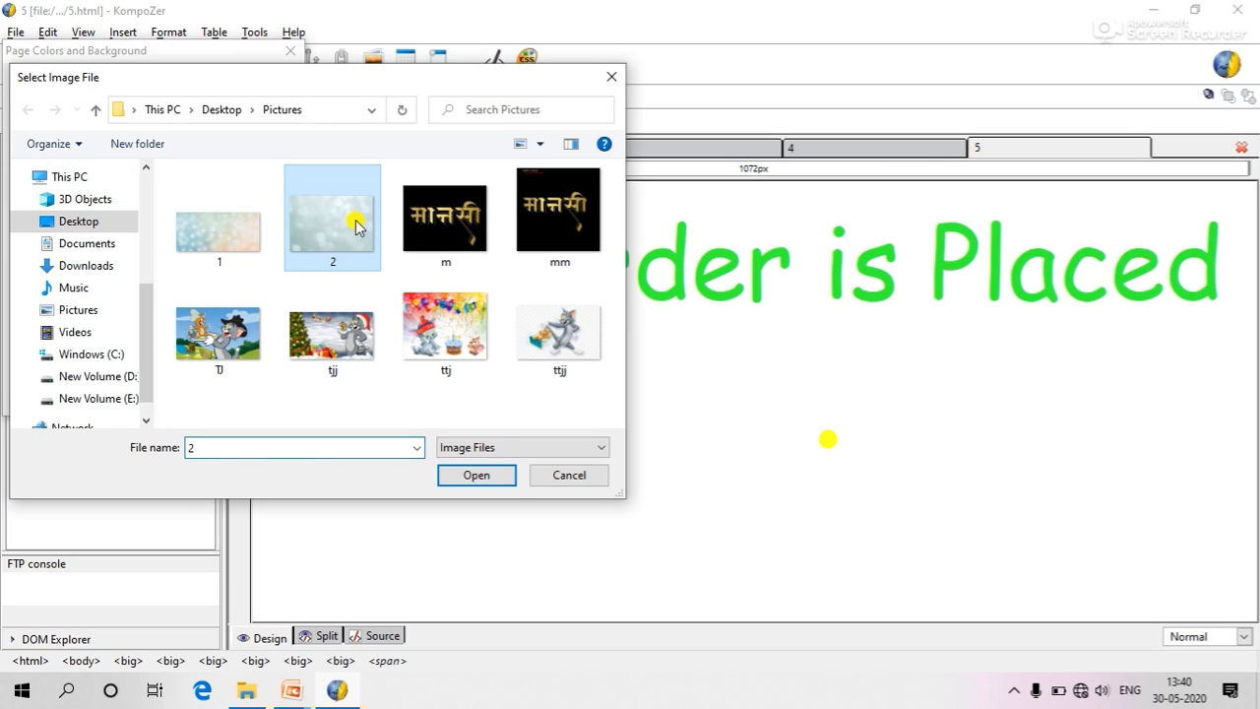
{"action": "left_click", "coordinate": [476, 476]}
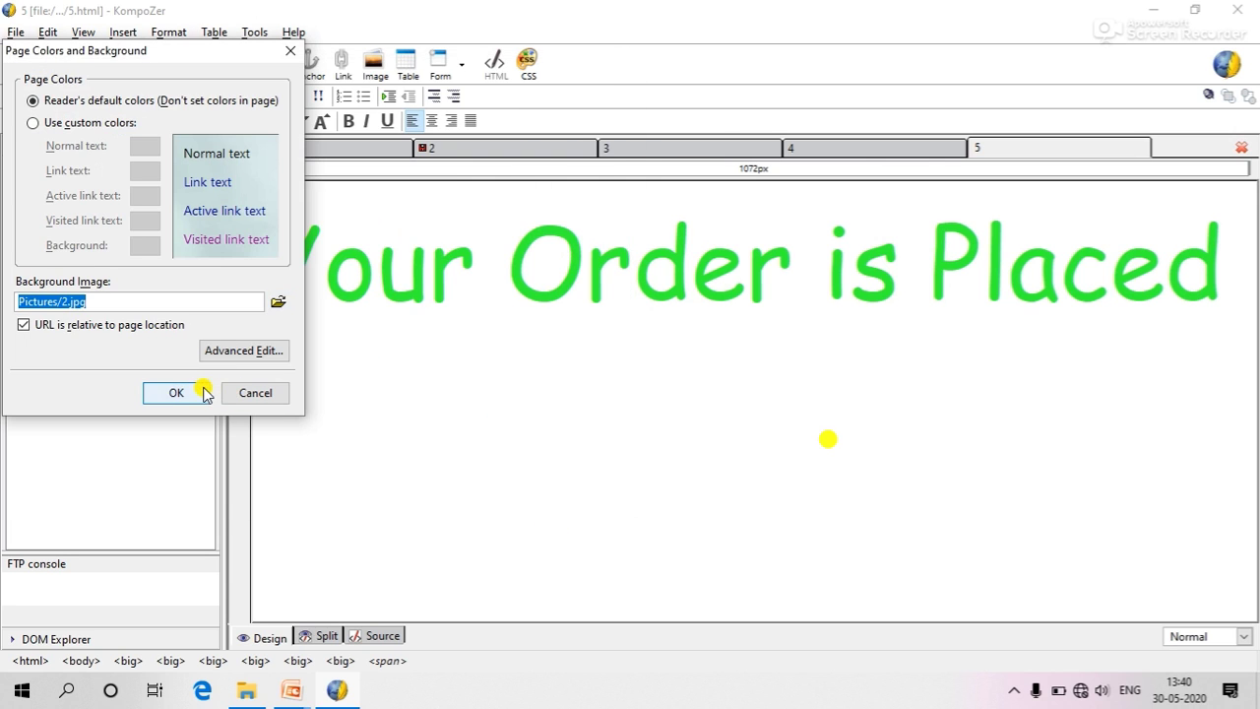
{"action": "left_click", "coordinate": [180, 393]}
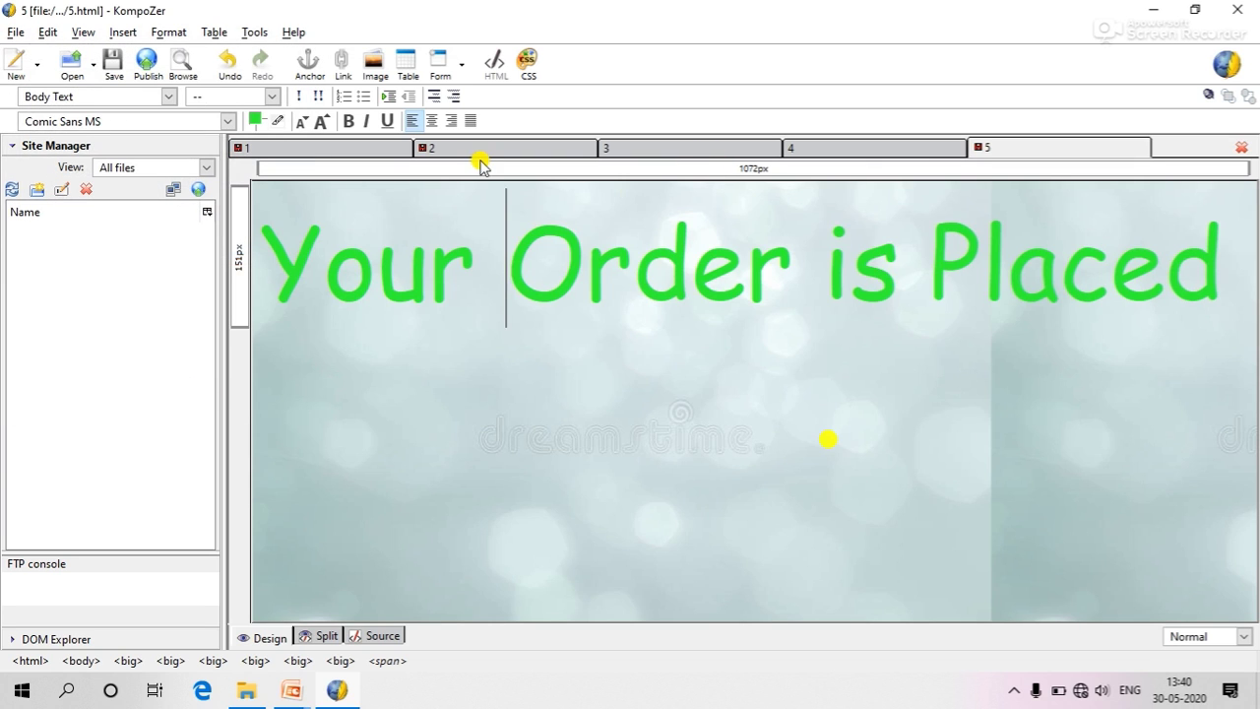
Step: Give page 3 custom page colors with the pale pink background #FFCCFF
{"action": "left_click", "coordinate": [684, 148]}
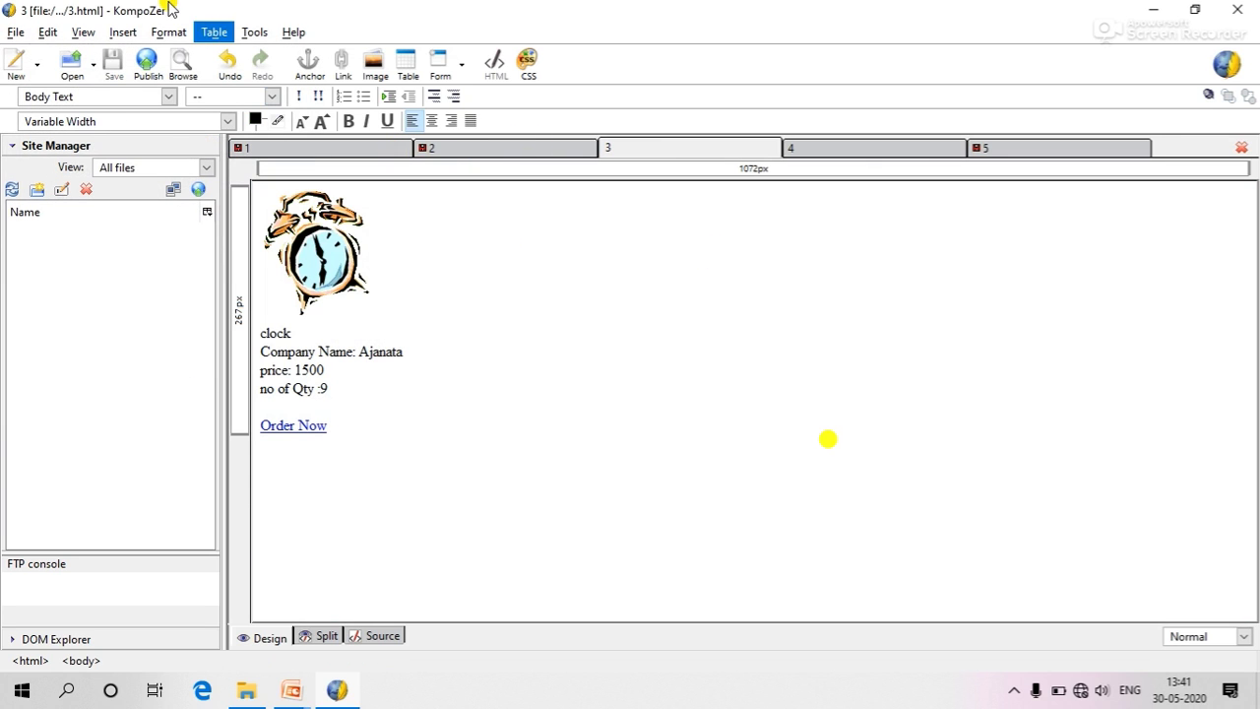
{"action": "left_click", "coordinate": [169, 31]}
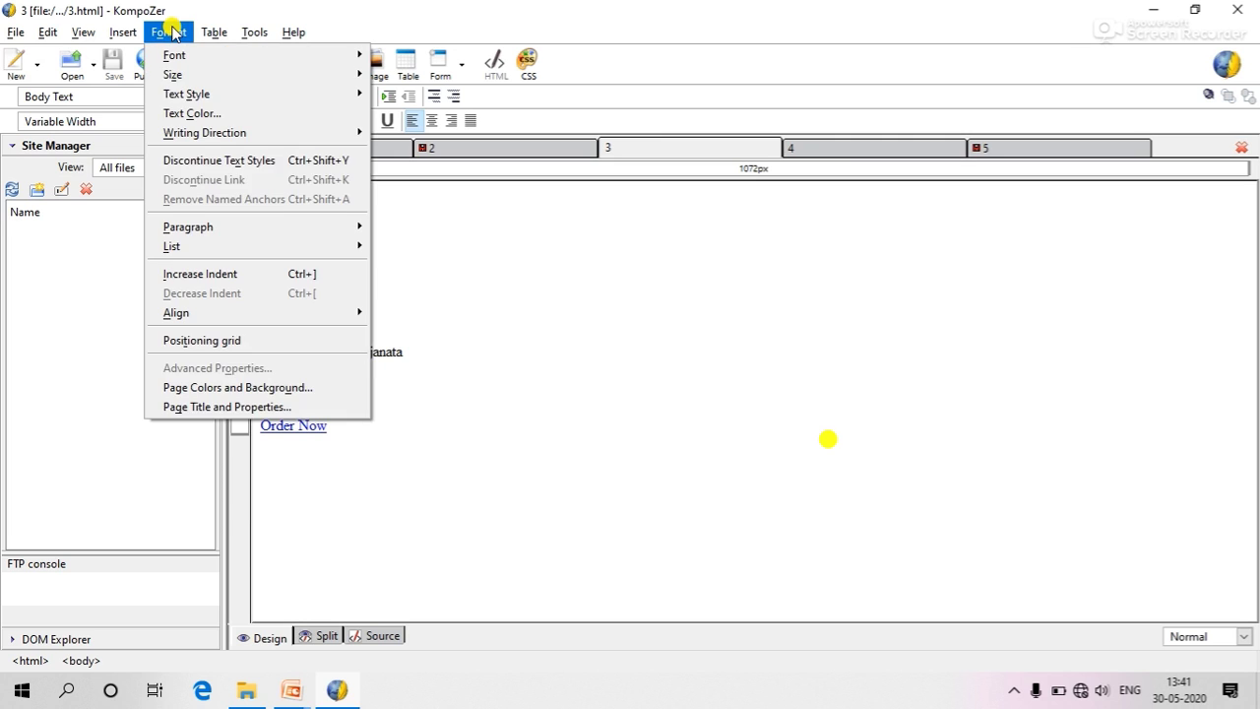
{"action": "left_click", "coordinate": [225, 388]}
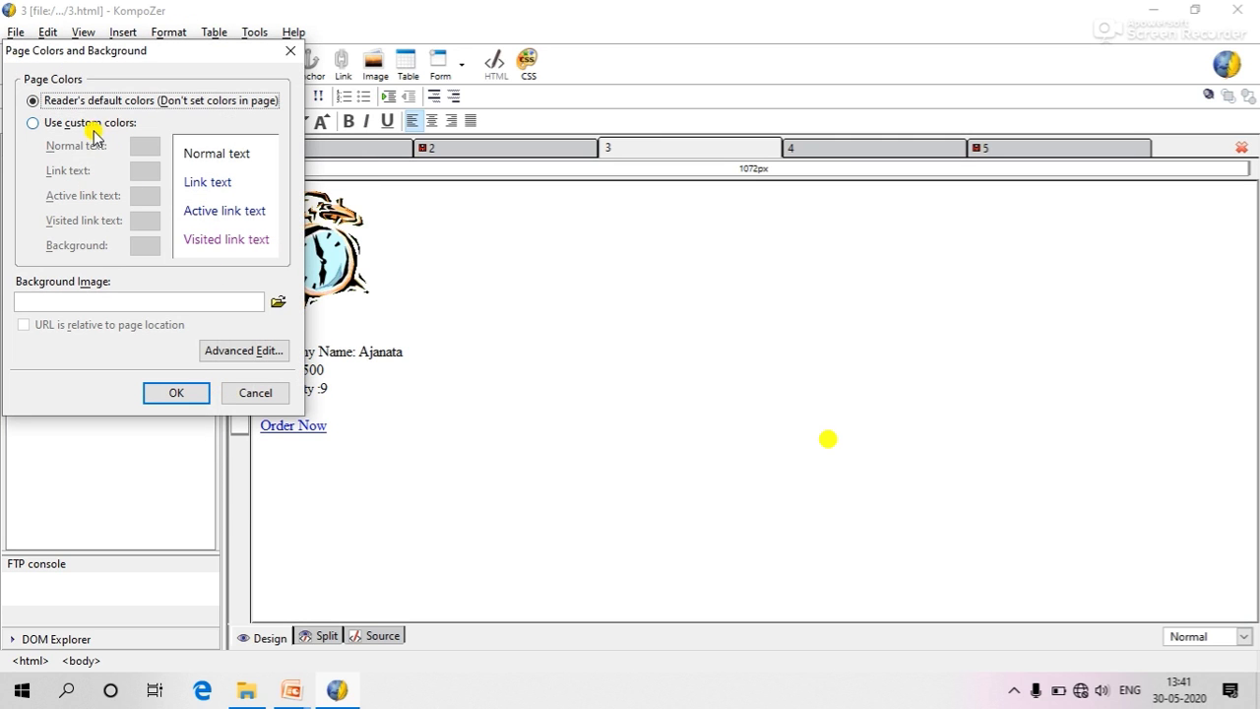
{"action": "left_click", "coordinate": [96, 123]}
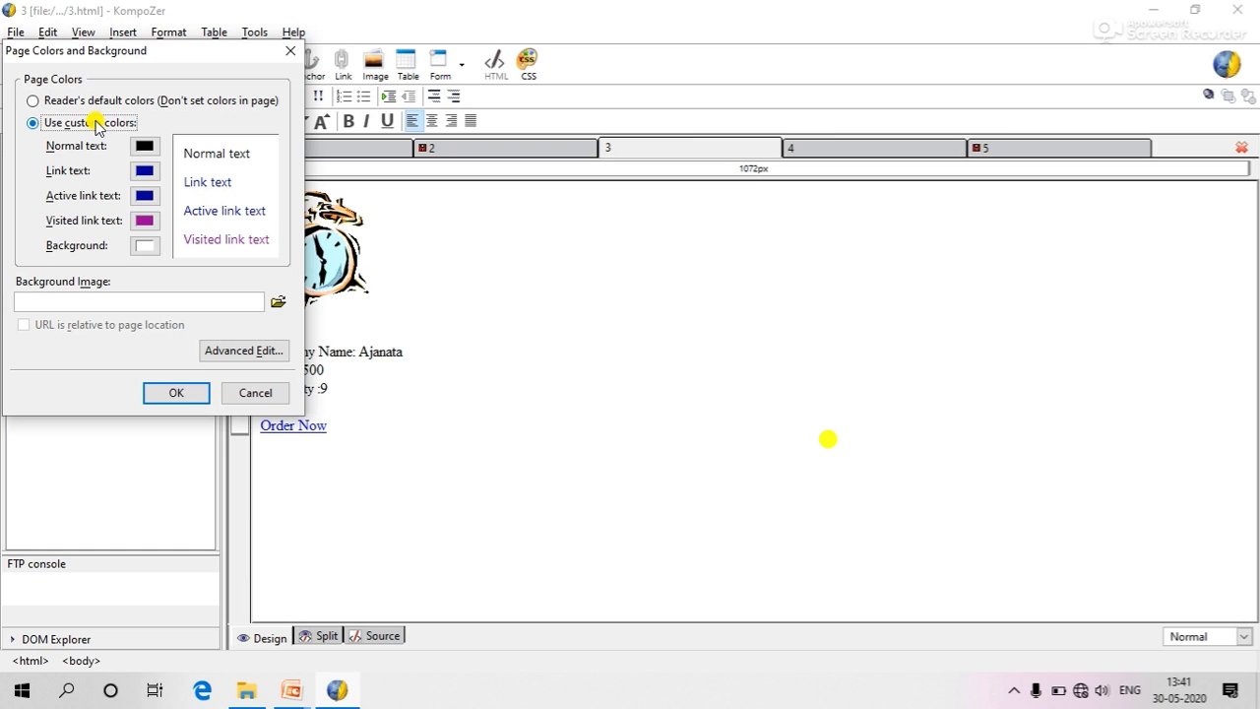
{"action": "left_click", "coordinate": [145, 246]}
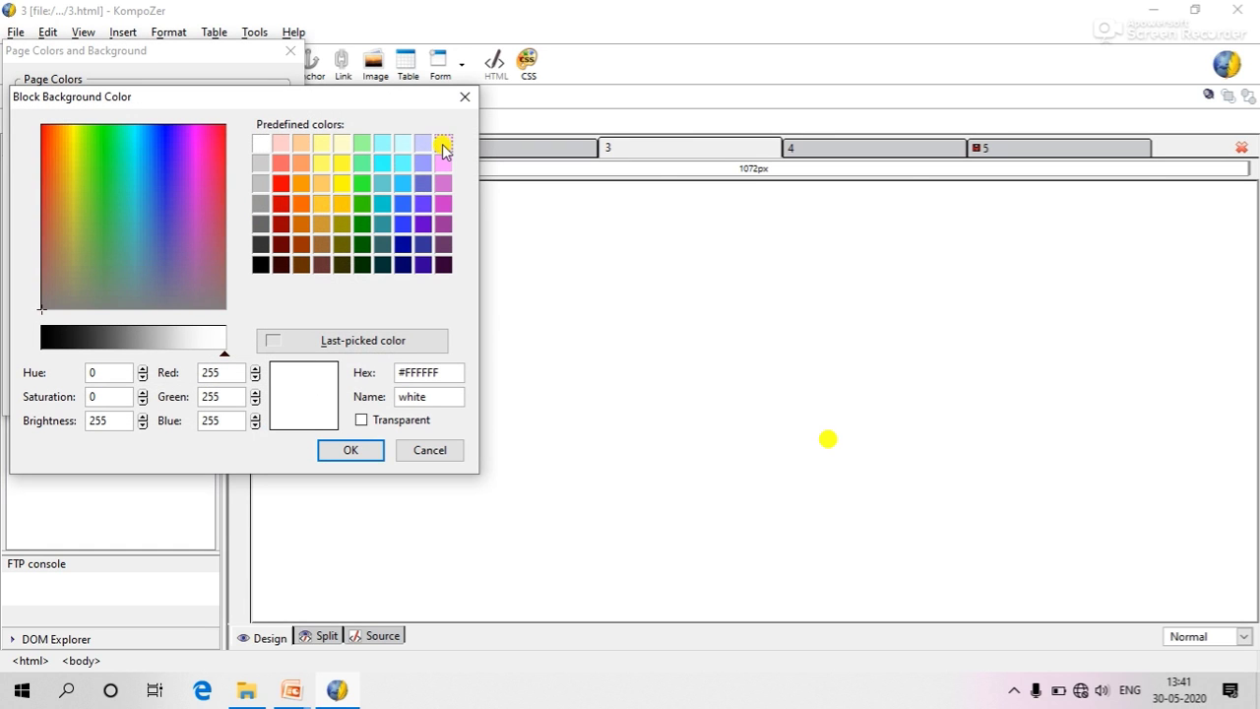
{"action": "left_click", "coordinate": [444, 145]}
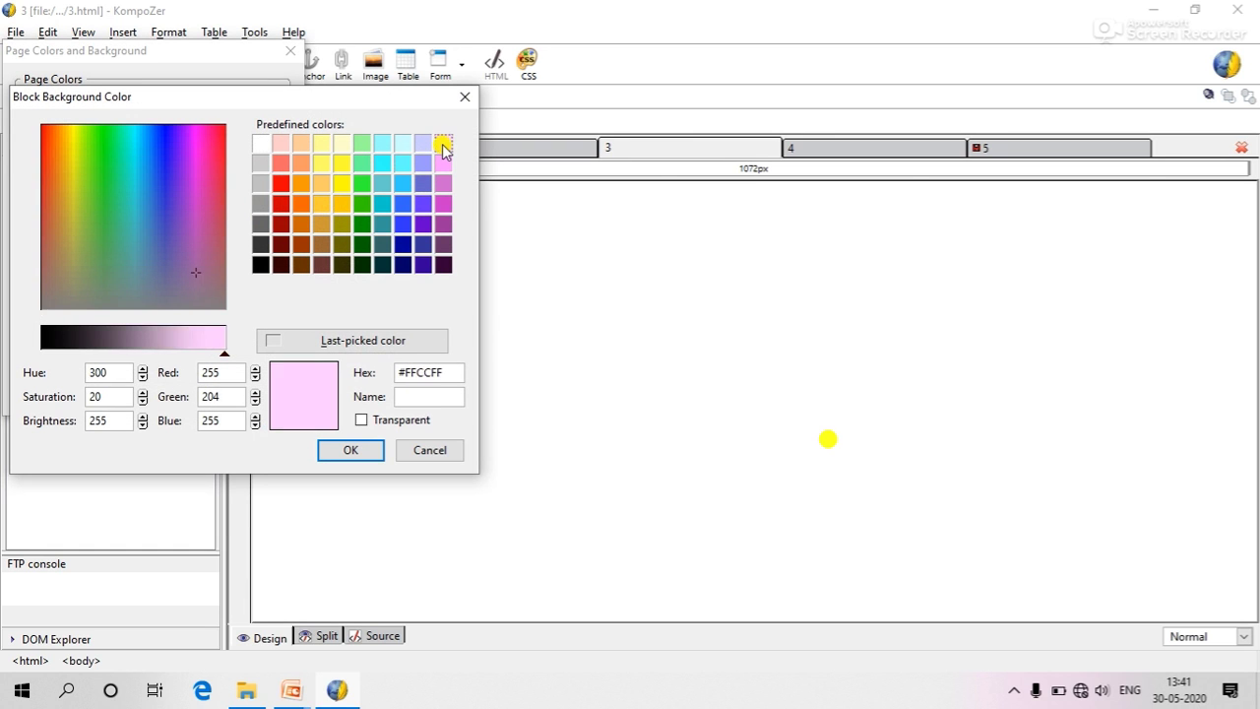
{"action": "left_click", "coordinate": [351, 451]}
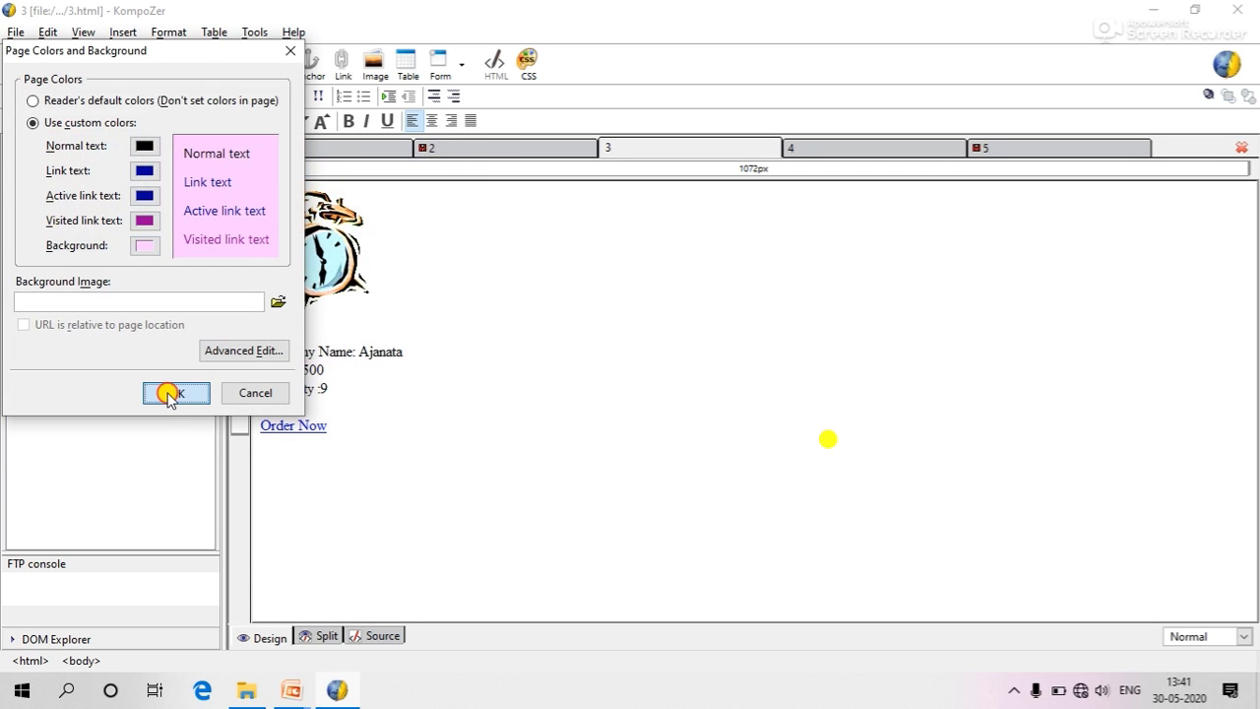
{"action": "left_click", "coordinate": [169, 392]}
Step: Give page 4, the order form, custom page colors with a pale cyan background from the predefined colors
{"action": "left_click", "coordinate": [906, 148]}
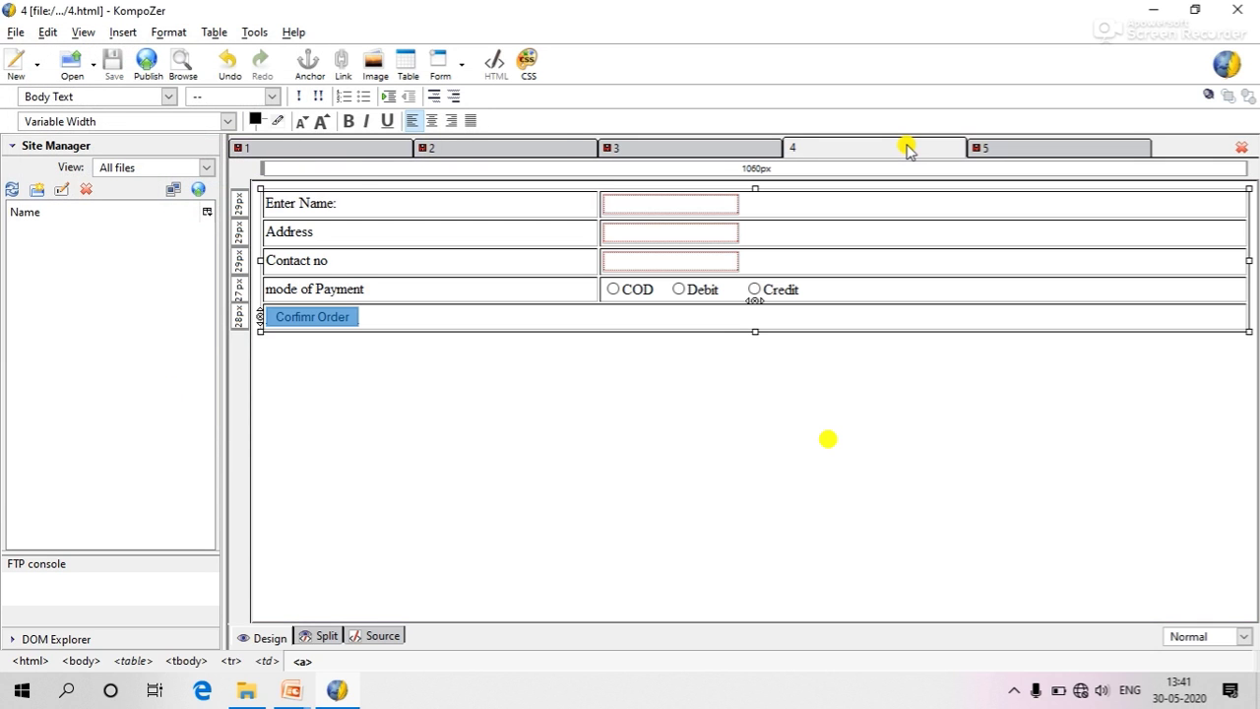
{"action": "left_click", "coordinate": [187, 32]}
{"action": "left_click", "coordinate": [299, 389]}
{"action": "left_click", "coordinate": [98, 123]}
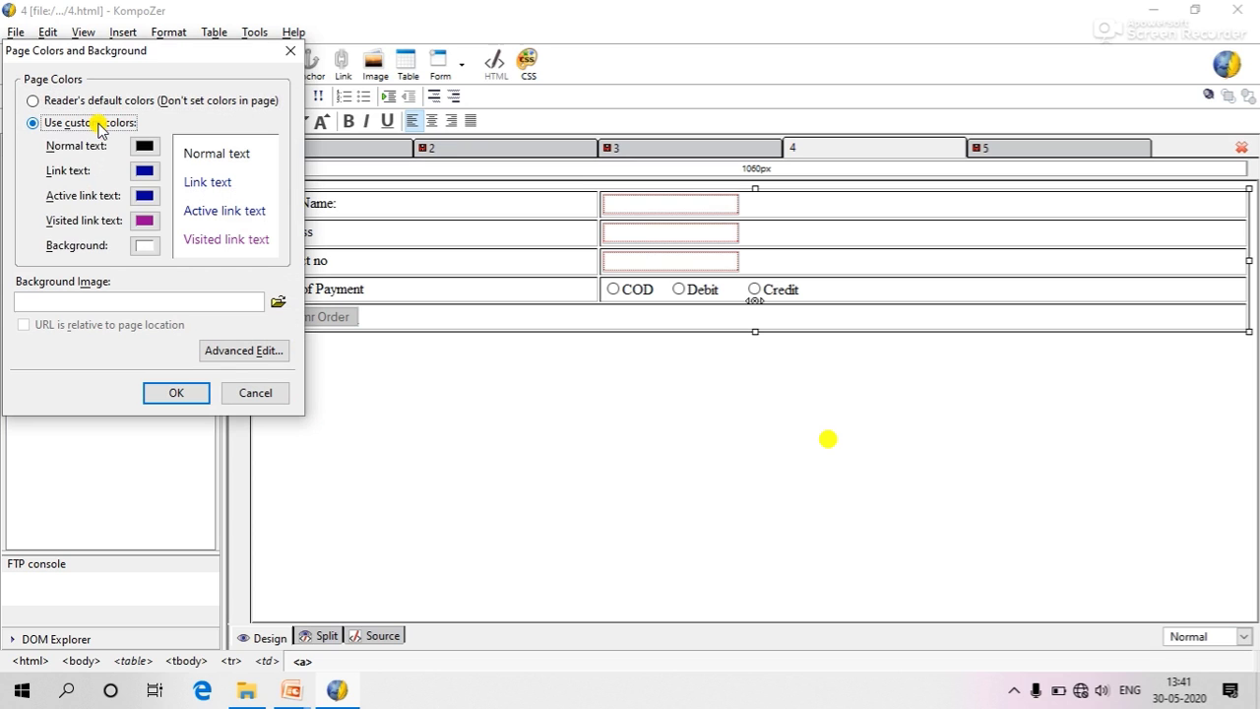
{"action": "left_click", "coordinate": [146, 245]}
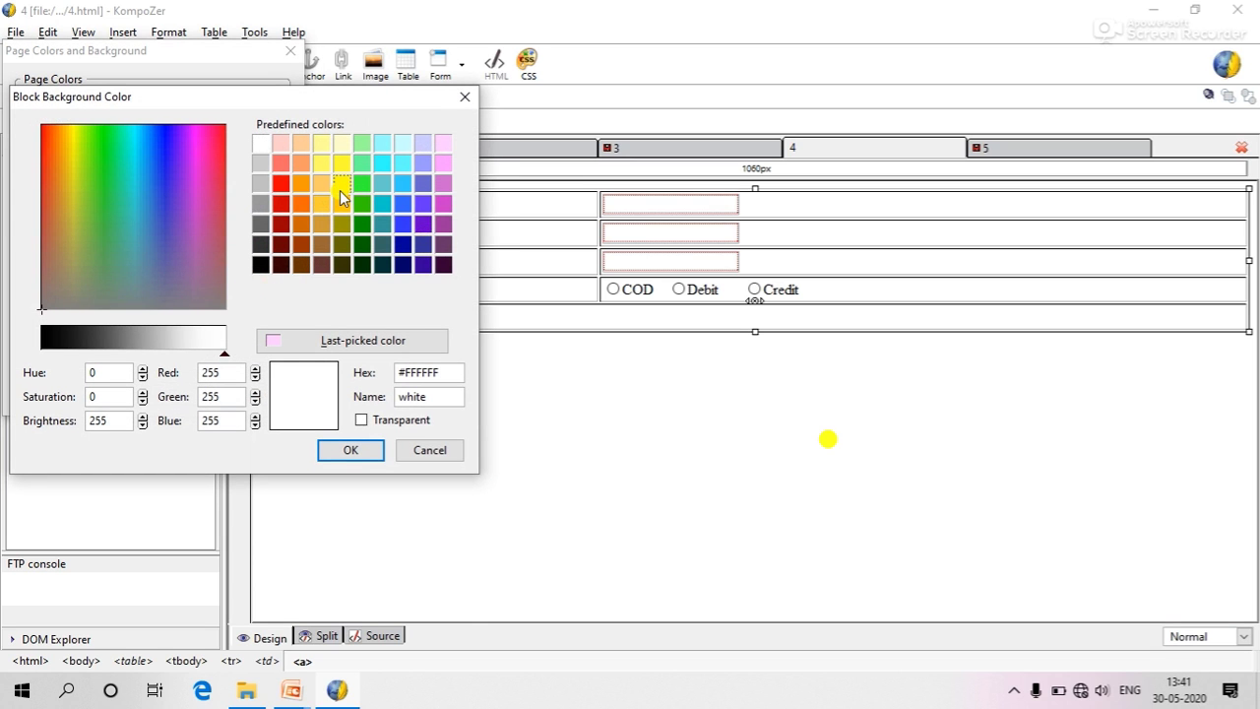
{"action": "left_click", "coordinate": [402, 146]}
{"action": "left_click", "coordinate": [349, 450]}
{"action": "left_click", "coordinate": [172, 395]}
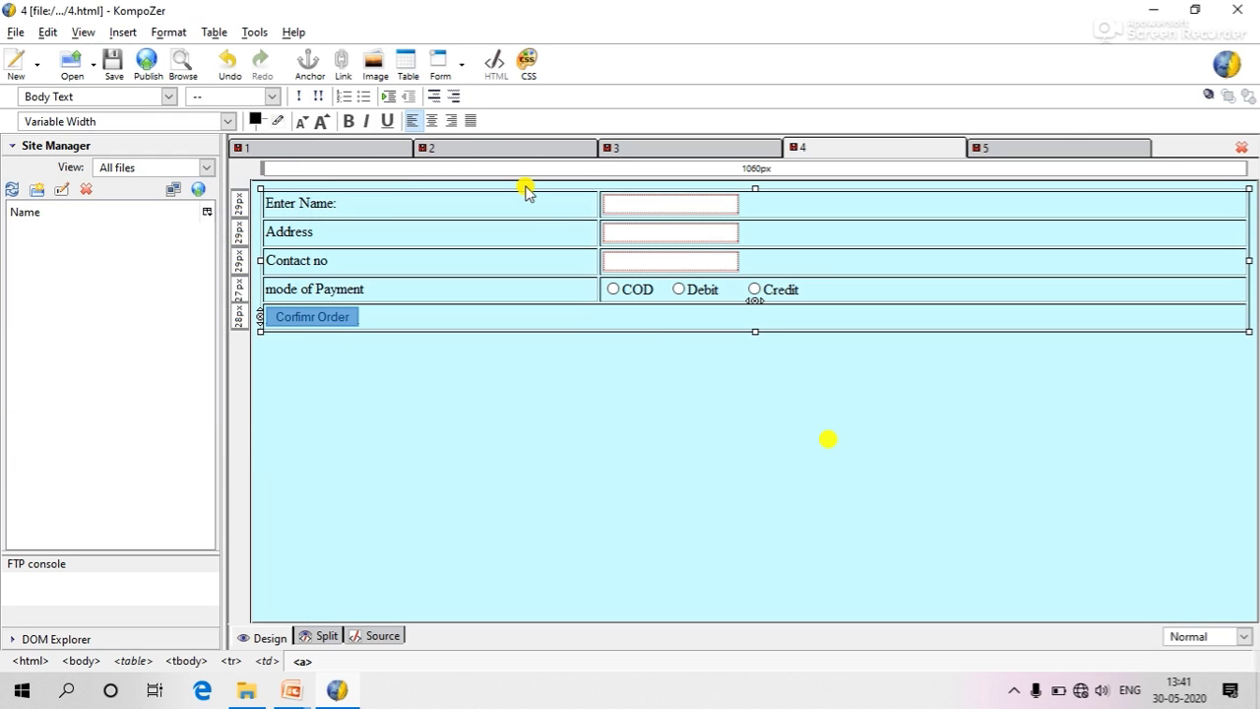
{"action": "left_click", "coordinate": [565, 382]}
Step: Save all five open pages, going from page 5 back to page 1
{"action": "left_click", "coordinate": [1006, 152]}
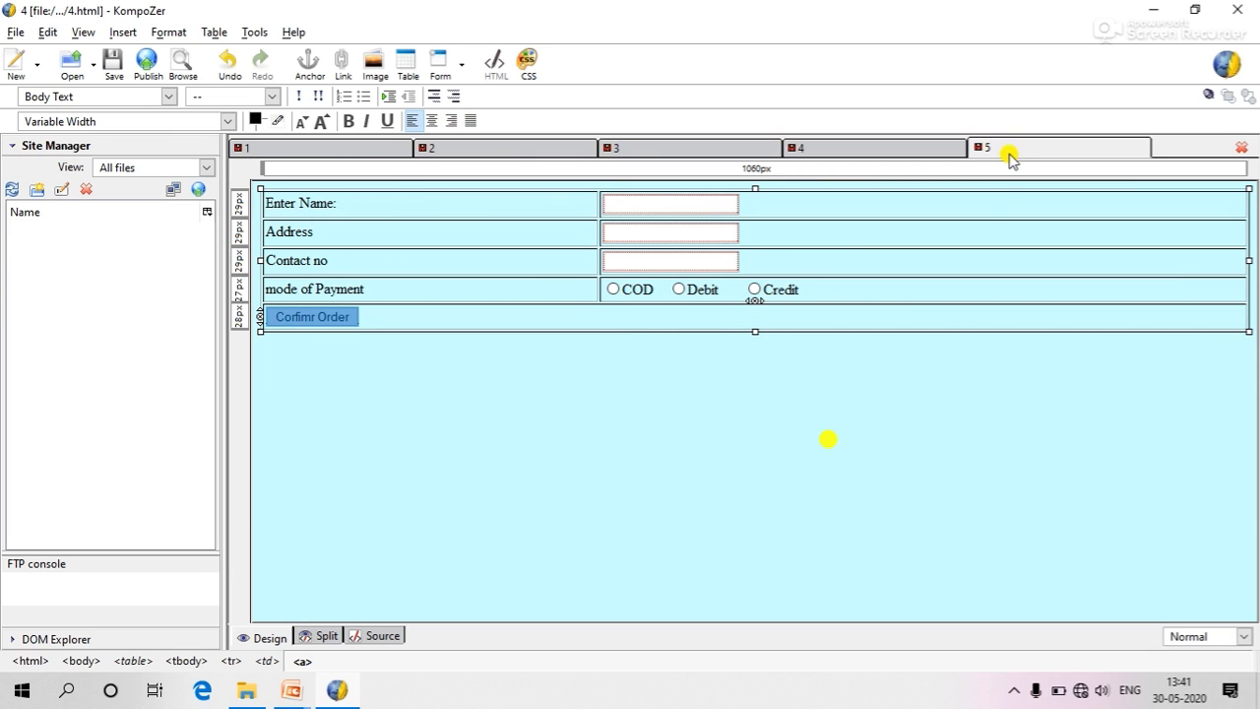
{"action": "left_click", "coordinate": [113, 61]}
{"action": "left_click", "coordinate": [865, 144]}
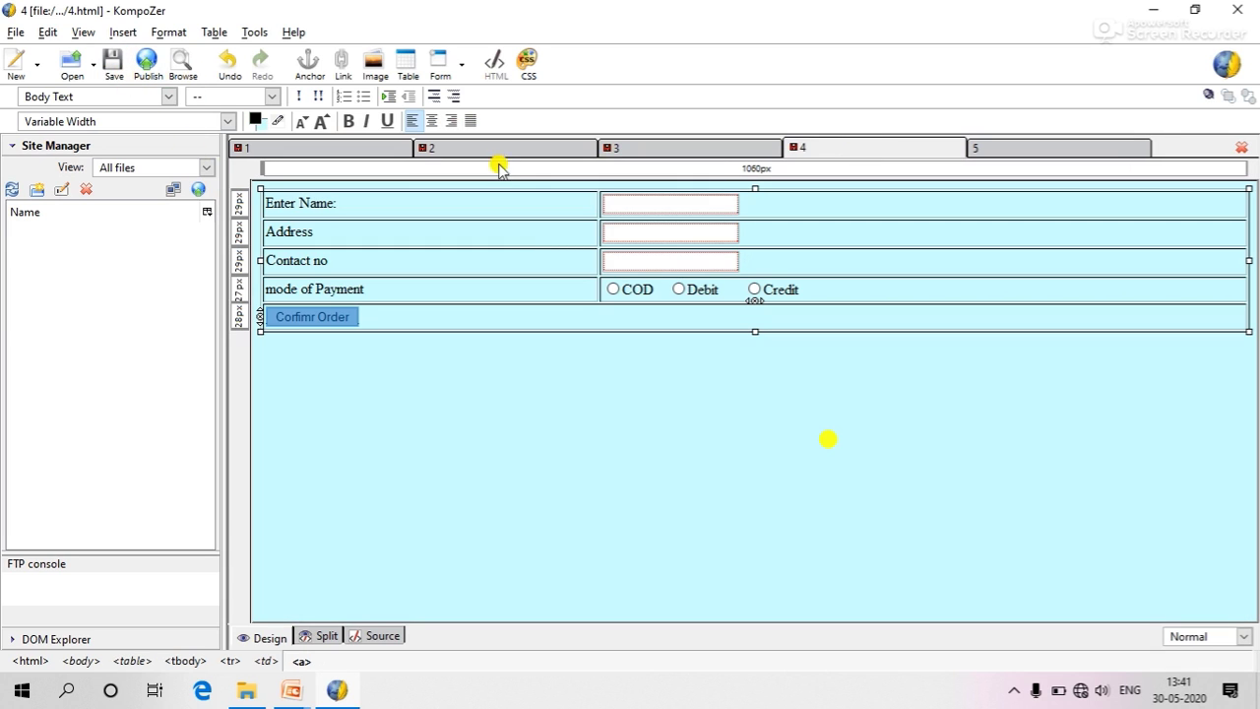
{"action": "left_click", "coordinate": [113, 61]}
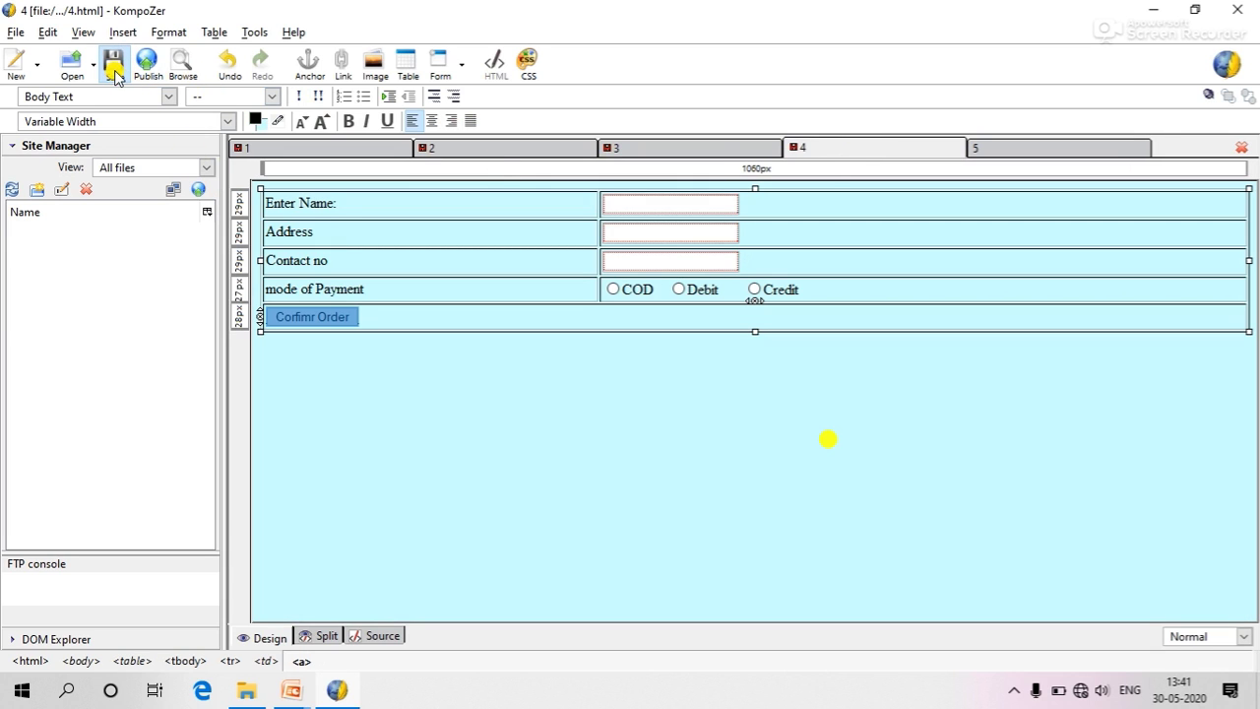
{"action": "left_click", "coordinate": [726, 153]}
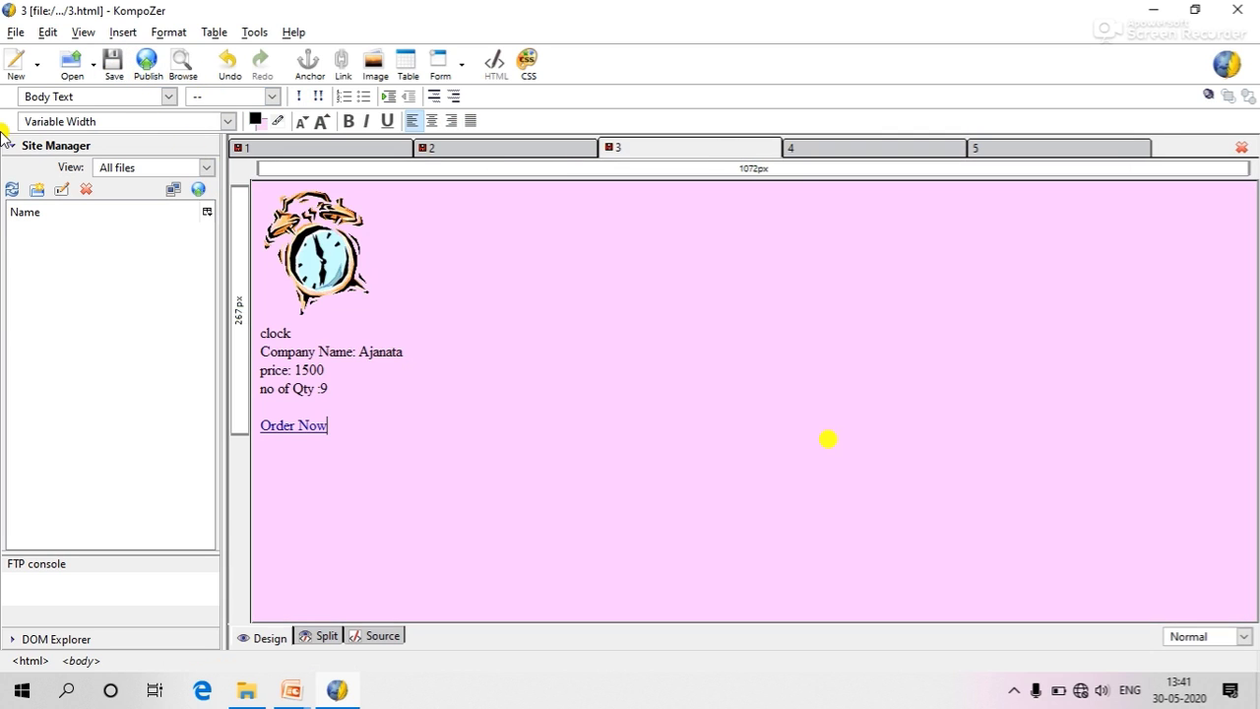
{"action": "left_click", "coordinate": [111, 65]}
{"action": "left_click", "coordinate": [442, 153]}
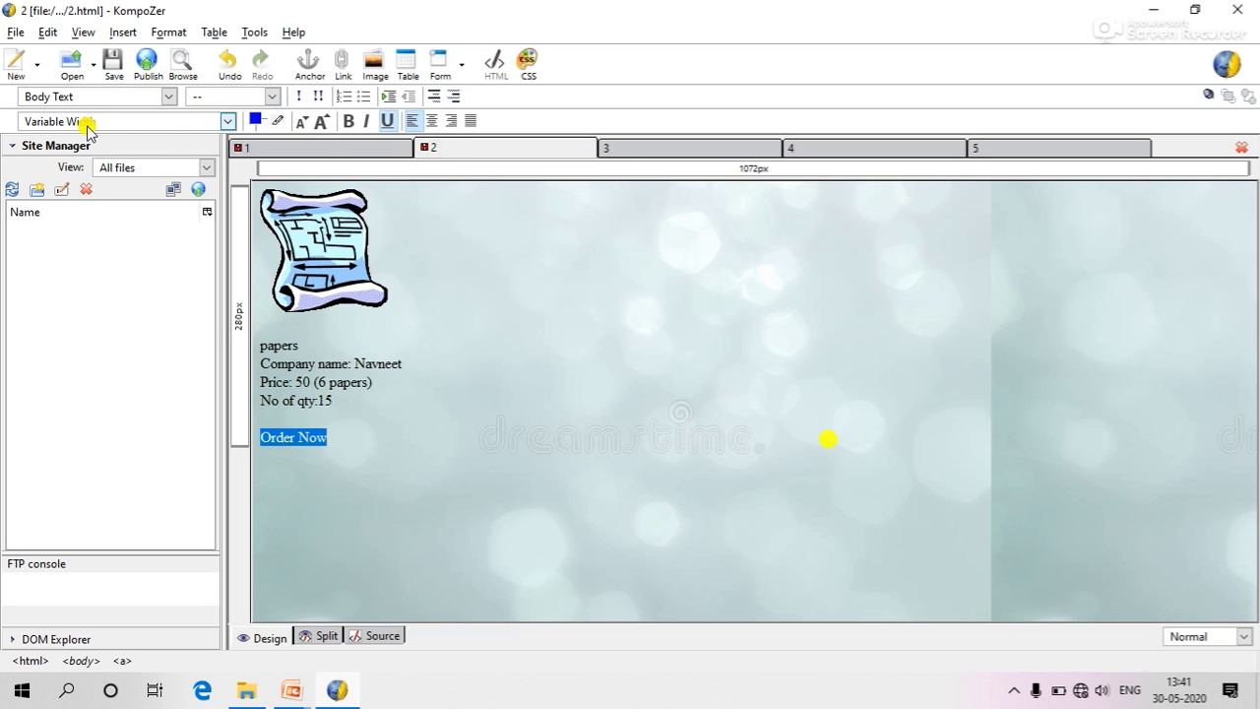
{"action": "left_click", "coordinate": [112, 62]}
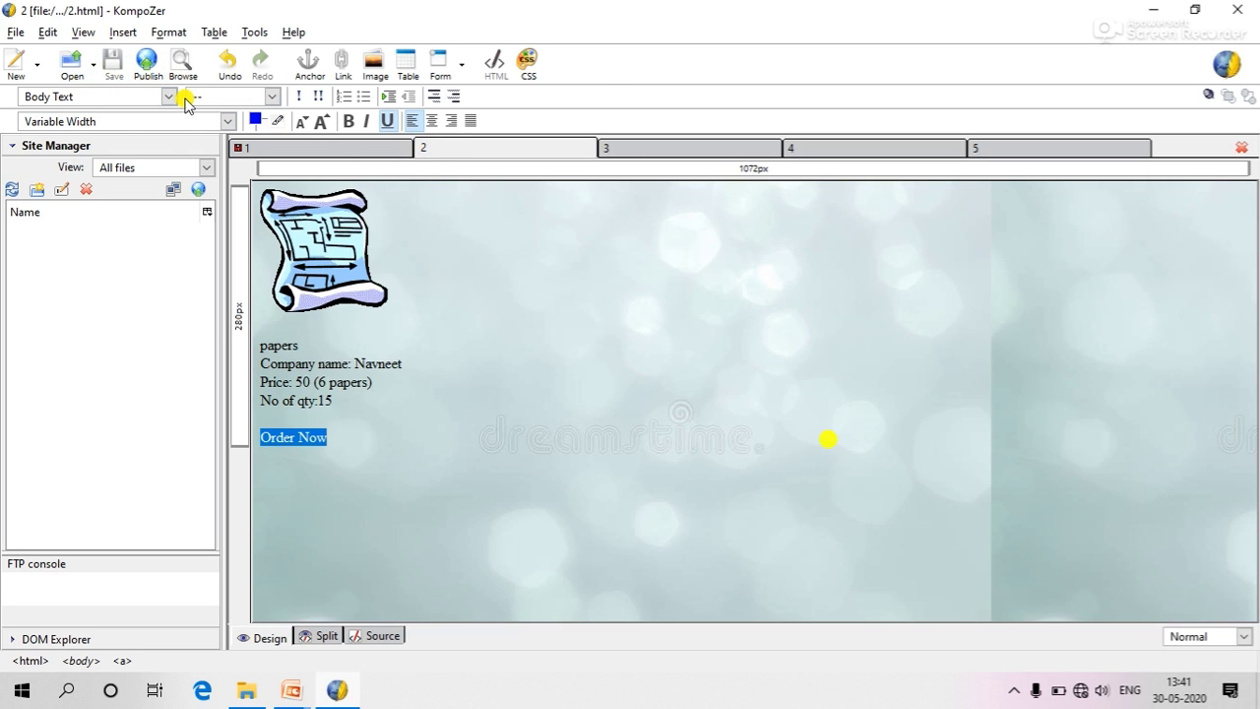
{"action": "left_click", "coordinate": [338, 152]}
{"action": "left_click", "coordinate": [112, 62]}
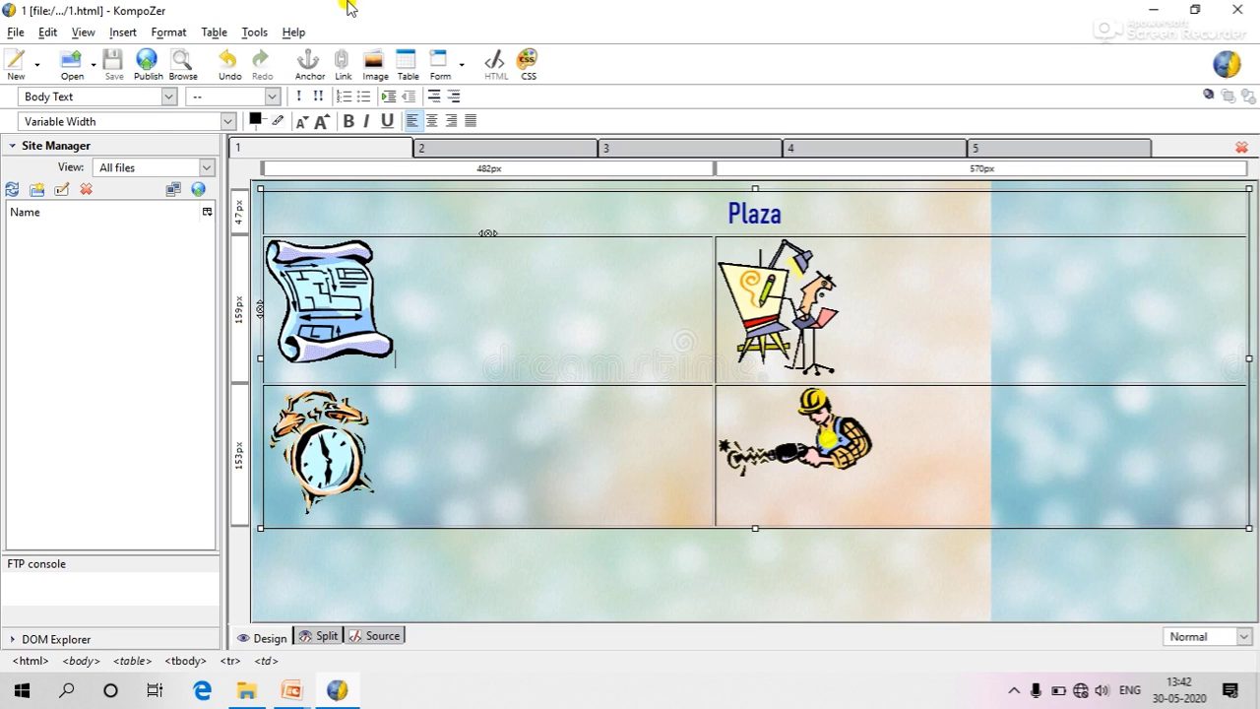
Step: Preview page 1 in the browser, close the duplicate preview, and follow the papers picture and its Order Now link to the order form
{"action": "left_click", "coordinate": [181, 62]}
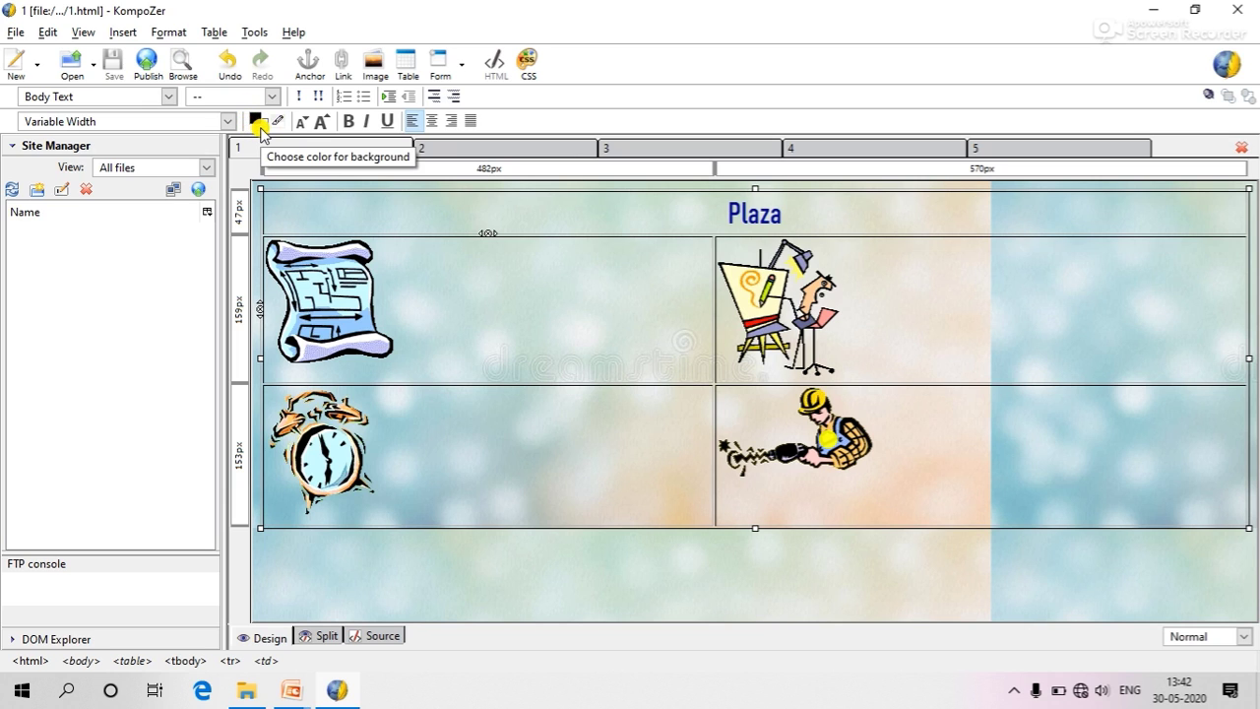
{"action": "left_click", "coordinate": [187, 76]}
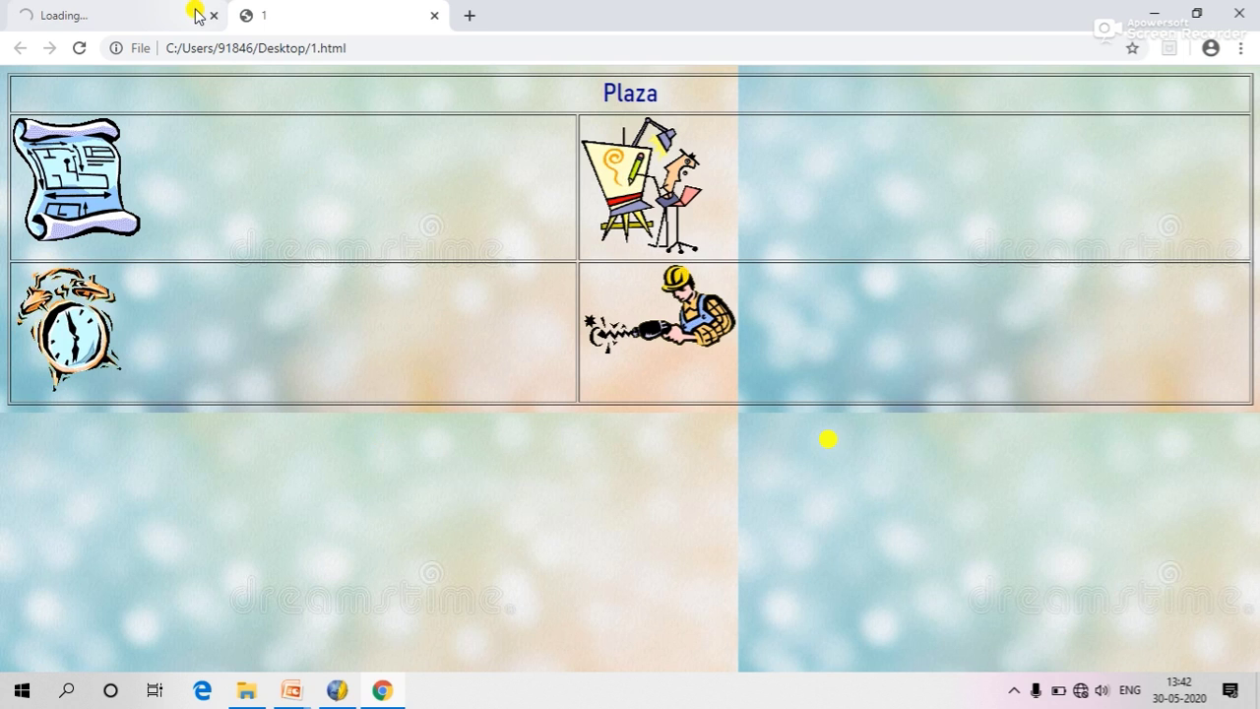
{"action": "left_click", "coordinate": [214, 17]}
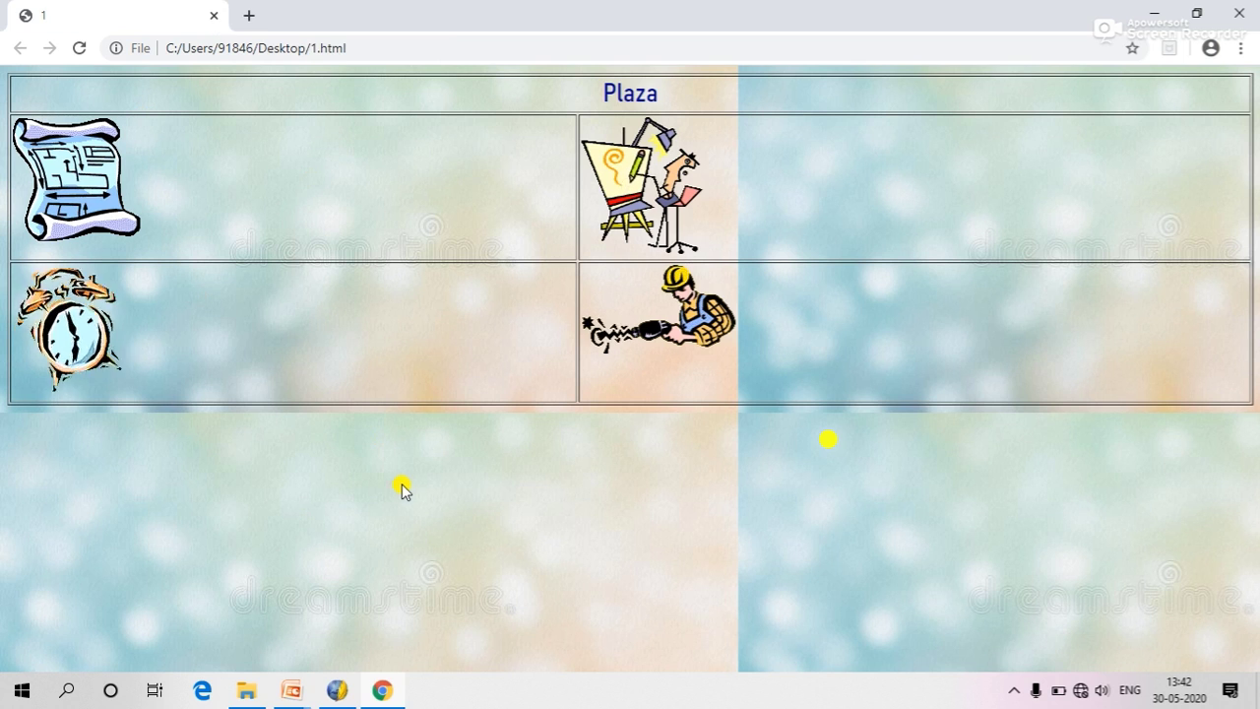
{"action": "left_click", "coordinate": [103, 209]}
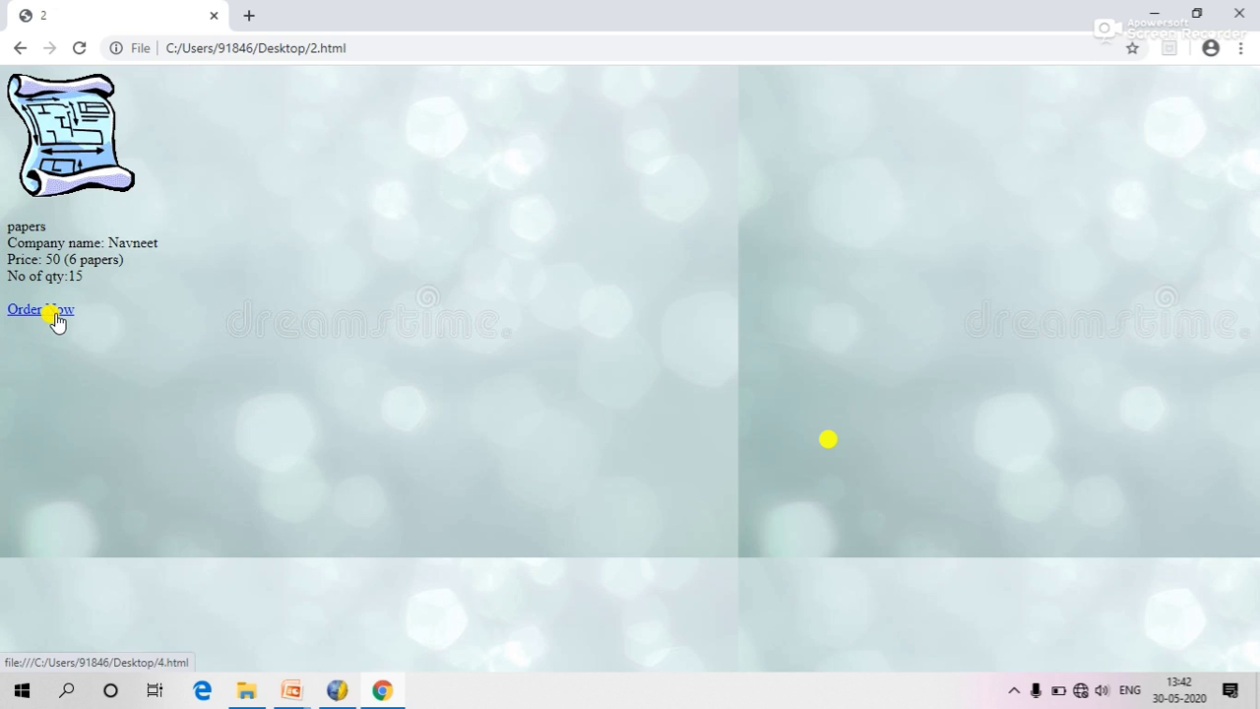
{"action": "left_click", "coordinate": [55, 313]}
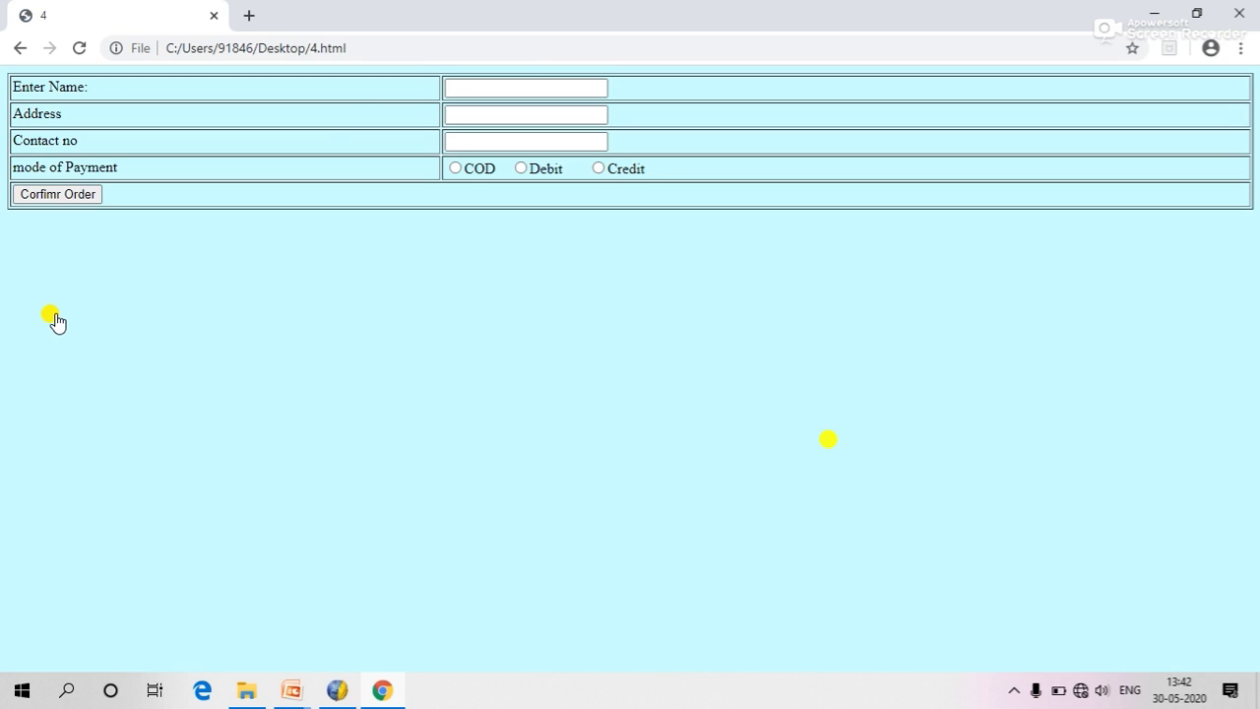
Step: Test the order form by filling in the customer's name, address and contact number, choosing COD as payment mode, and confirming the order
{"action": "left_click", "coordinate": [504, 87]}
{"action": "key", "text": "Tab"}
{"action": "type", "text": "dfdsfds"}
{"action": "key", "text": "Tab"}
{"action": "type", "text": "1233"}
{"action": "left_click", "coordinate": [455, 169]}
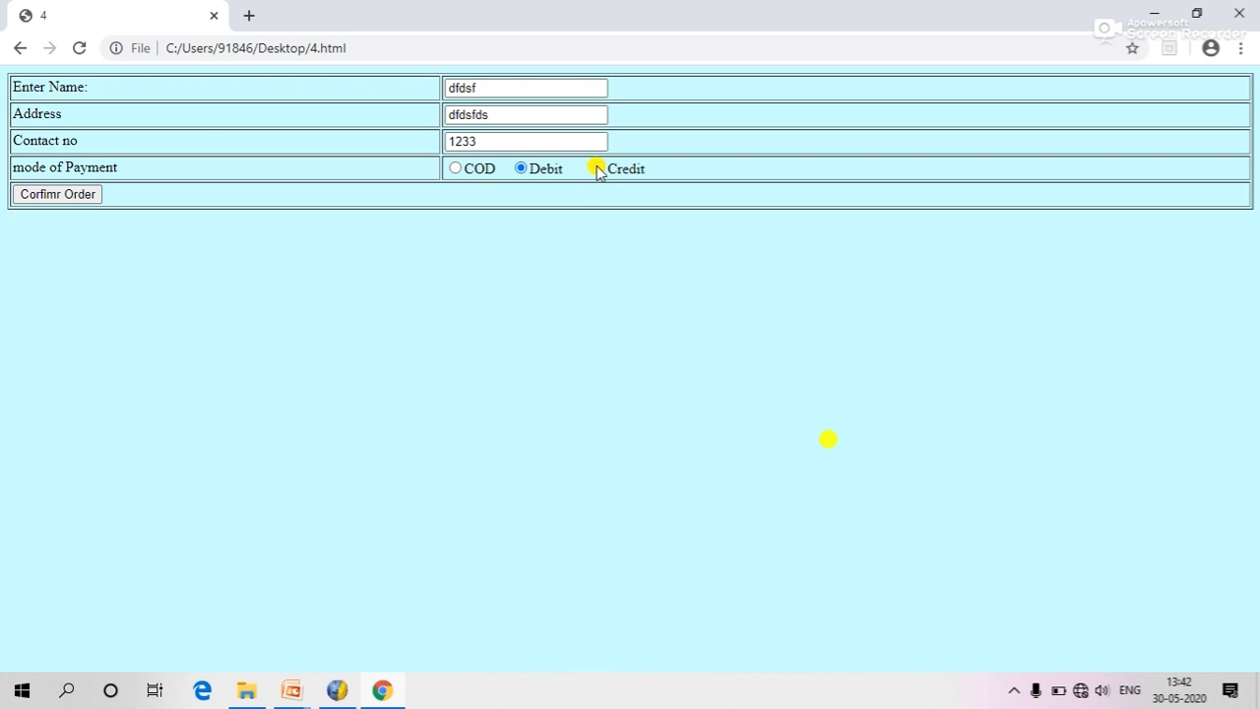
{"action": "left_click", "coordinate": [598, 168]}
{"action": "left_click", "coordinate": [88, 201]}
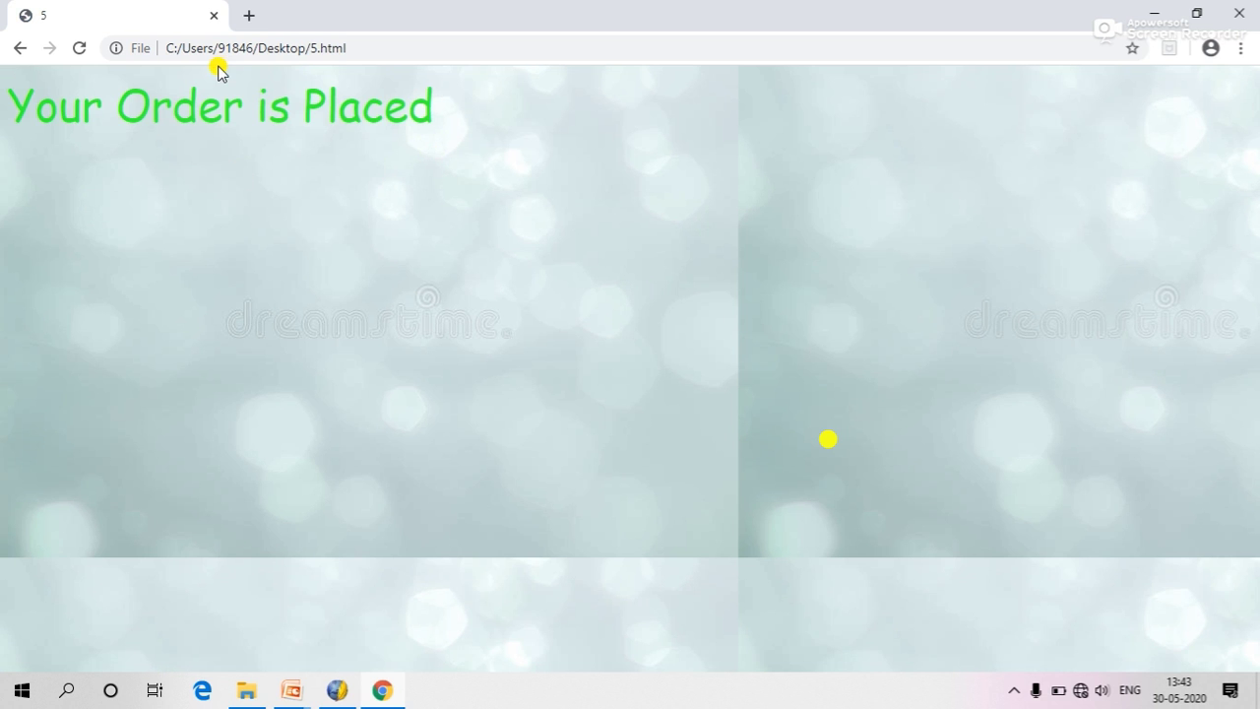
Step: Return to the Plaza page and test the clock's order path, choosing Debit as payment mode and confirming the order
{"action": "left_click", "coordinate": [16, 60]}
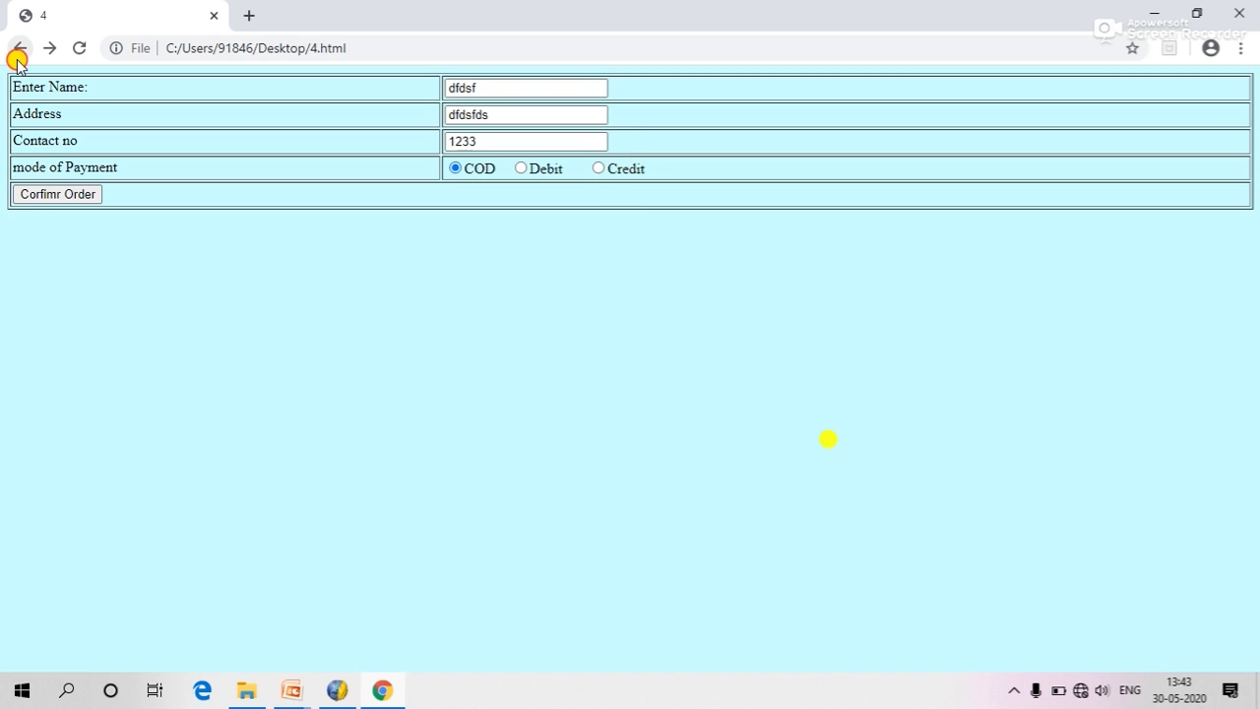
{"action": "left_click", "coordinate": [17, 50]}
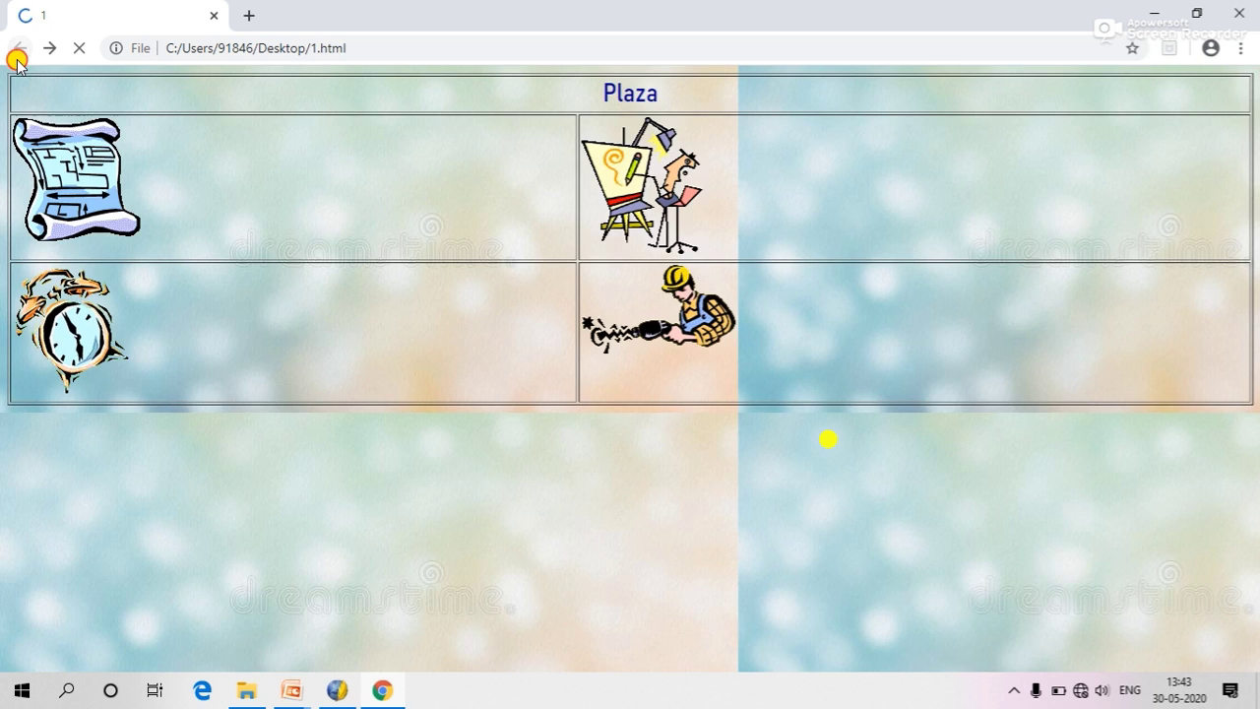
{"action": "left_click", "coordinate": [45, 332]}
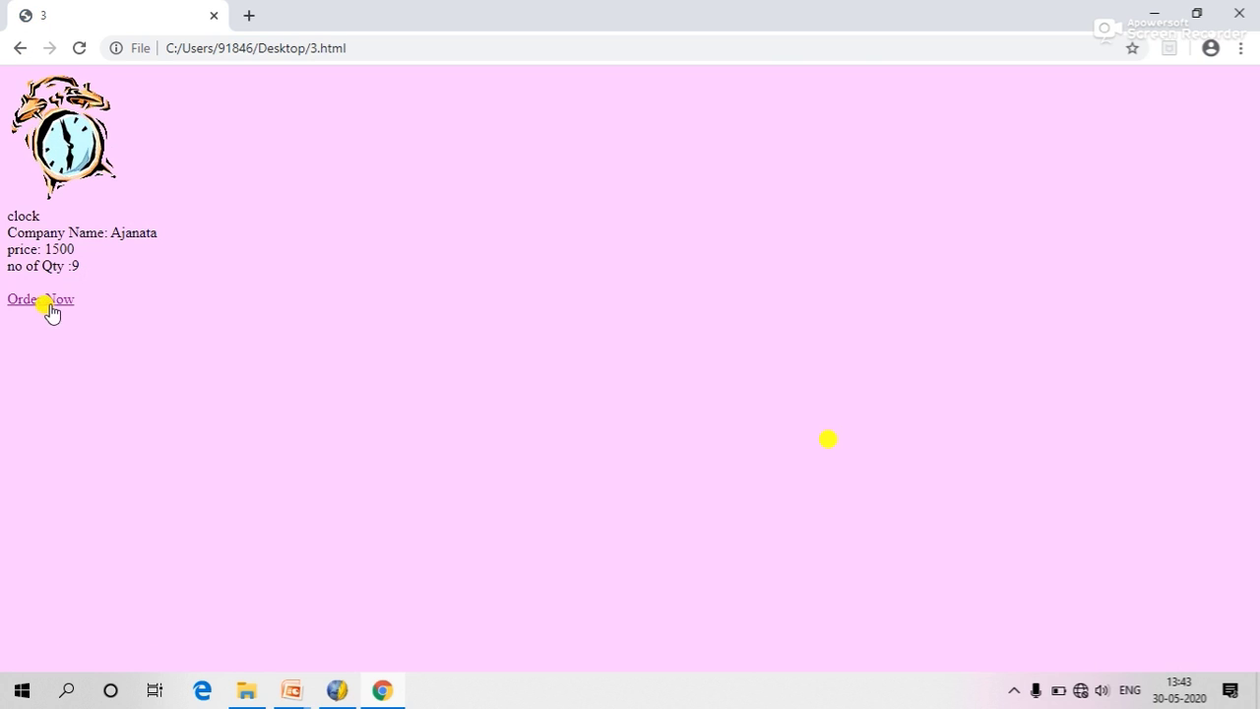
{"action": "left_click", "coordinate": [48, 306]}
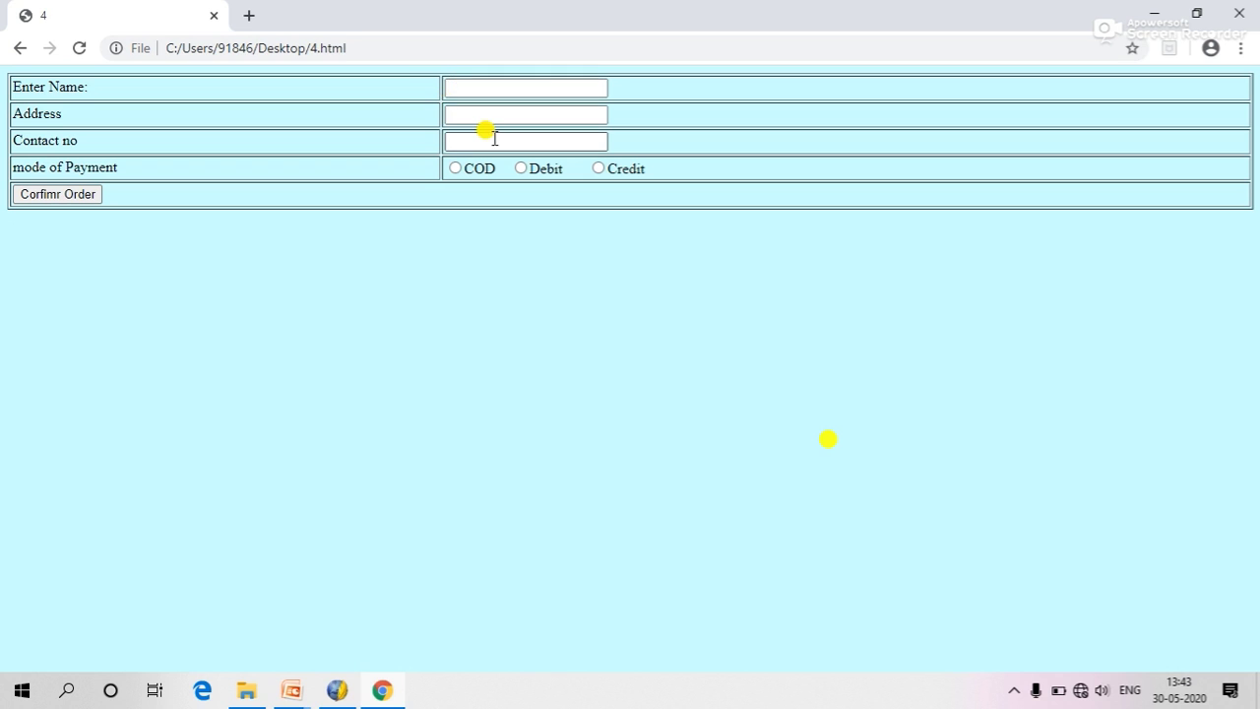
{"action": "left_click", "coordinate": [521, 169]}
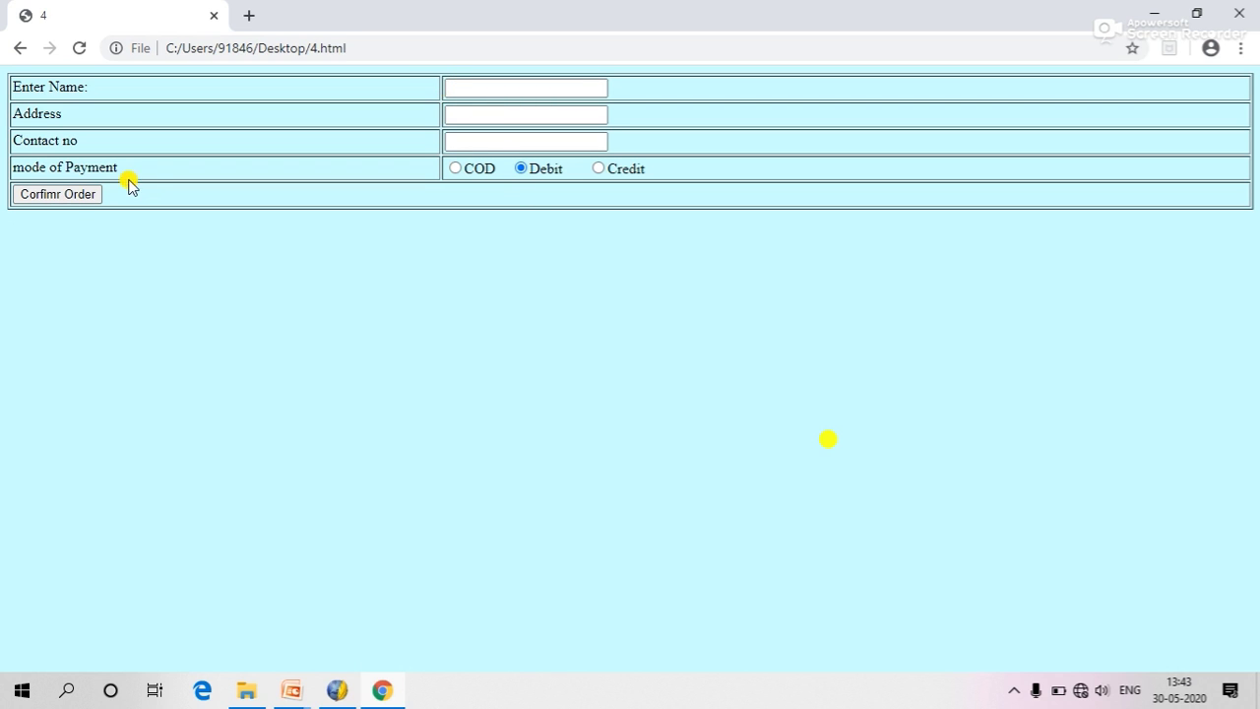
{"action": "left_click", "coordinate": [79, 196]}
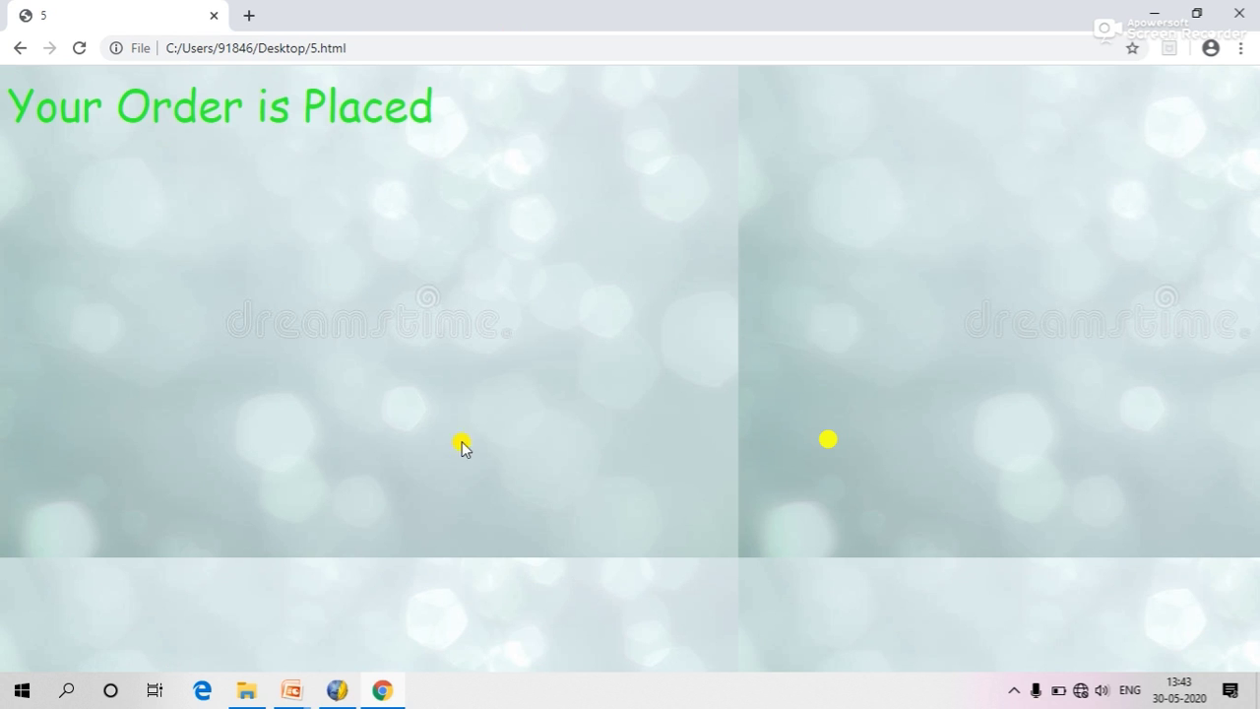
Step: Close the browser preview and the page editor
{"action": "left_click", "coordinate": [1237, 12]}
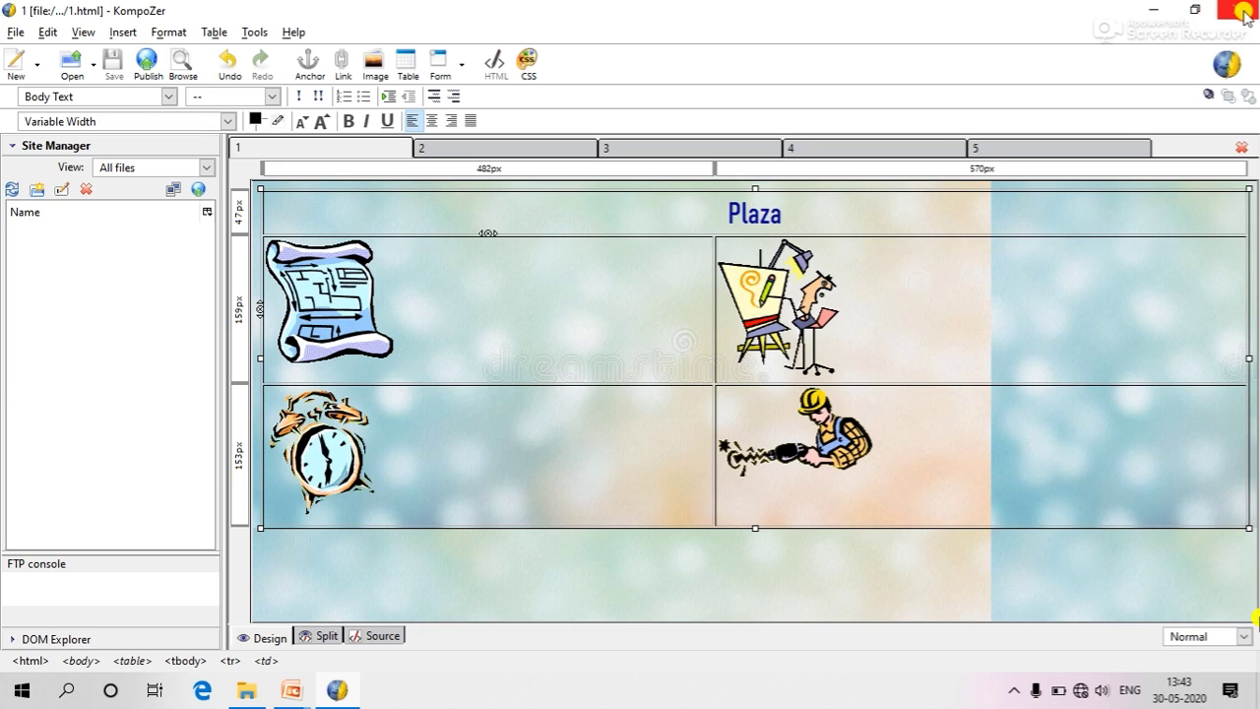
{"action": "left_click", "coordinate": [1243, 10]}
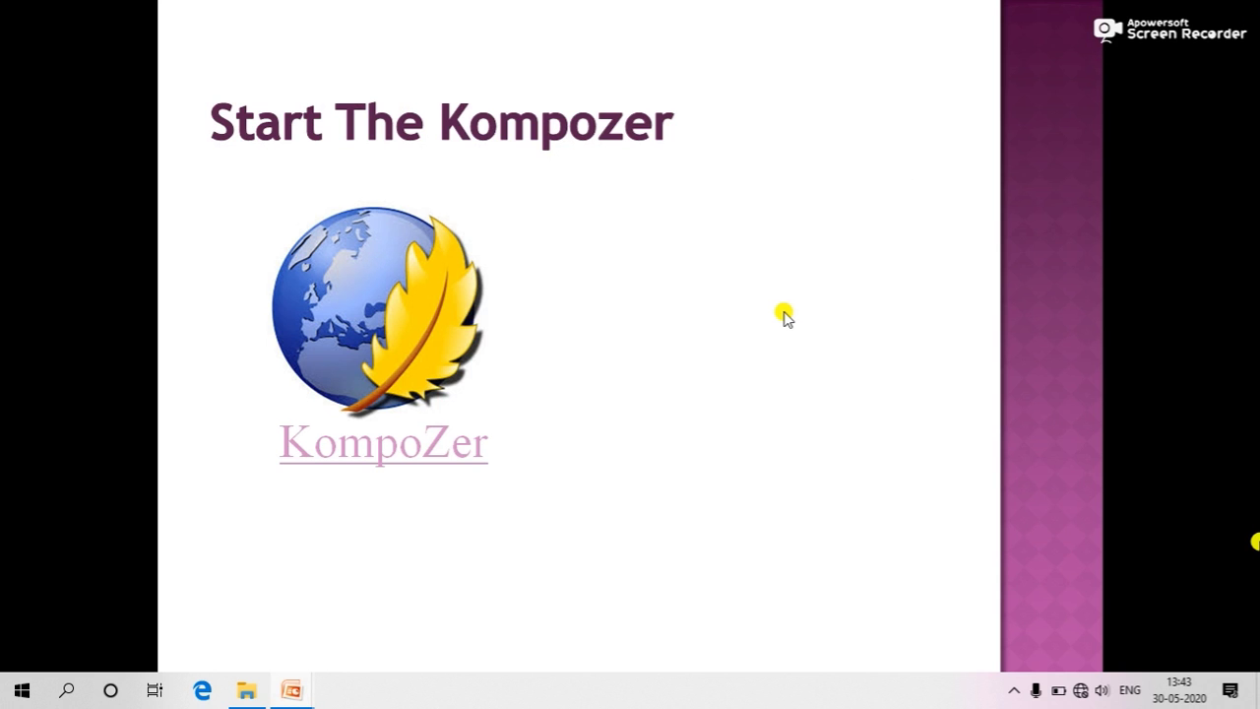